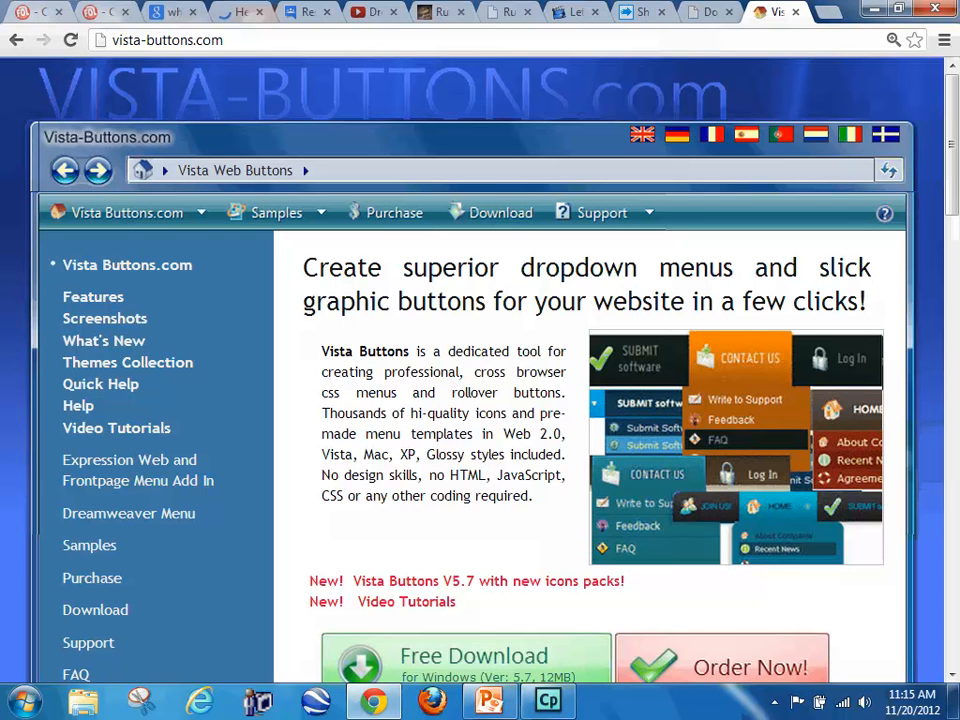
Step: Look over the Vista Buttons homepage and its Samples dropdown as an example of a website menu
scroll(383, 394, "down", 1)
scroll(386, 334, "up", 1)
scroll(383, 394, "down", 1)
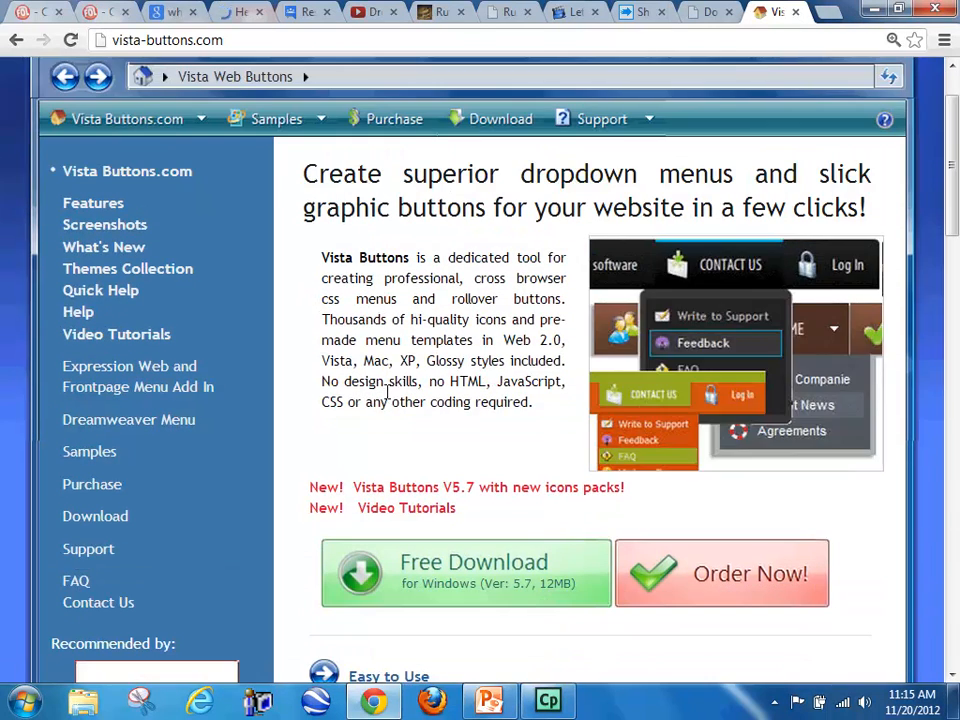
mouse_move(278, 120)
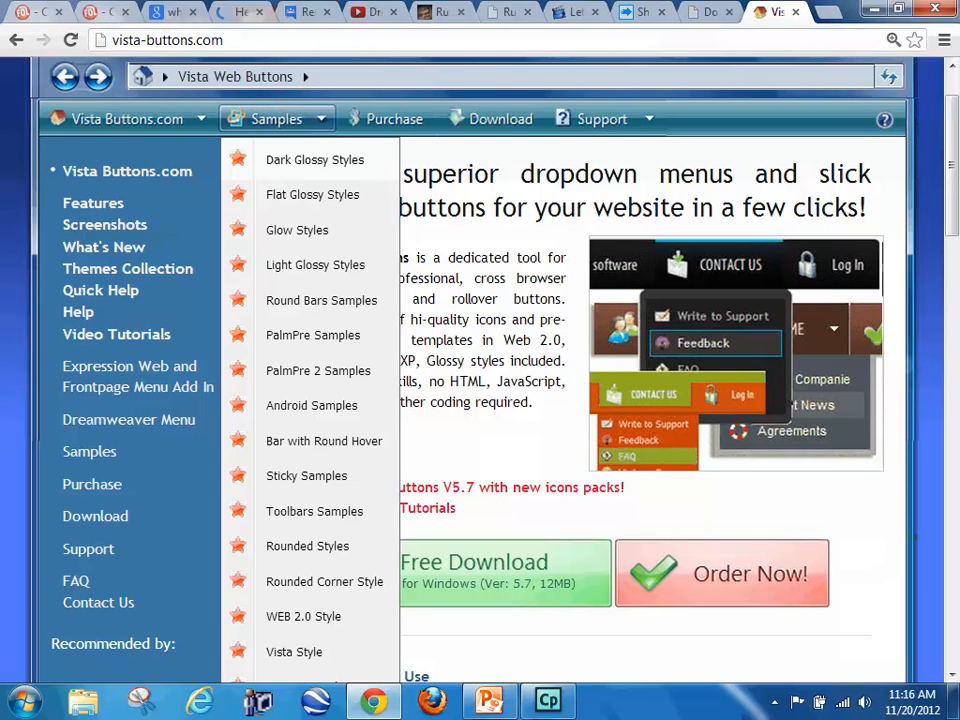
Step: Go to google.com and search for "html drop down menu"
left_click(168, 40)
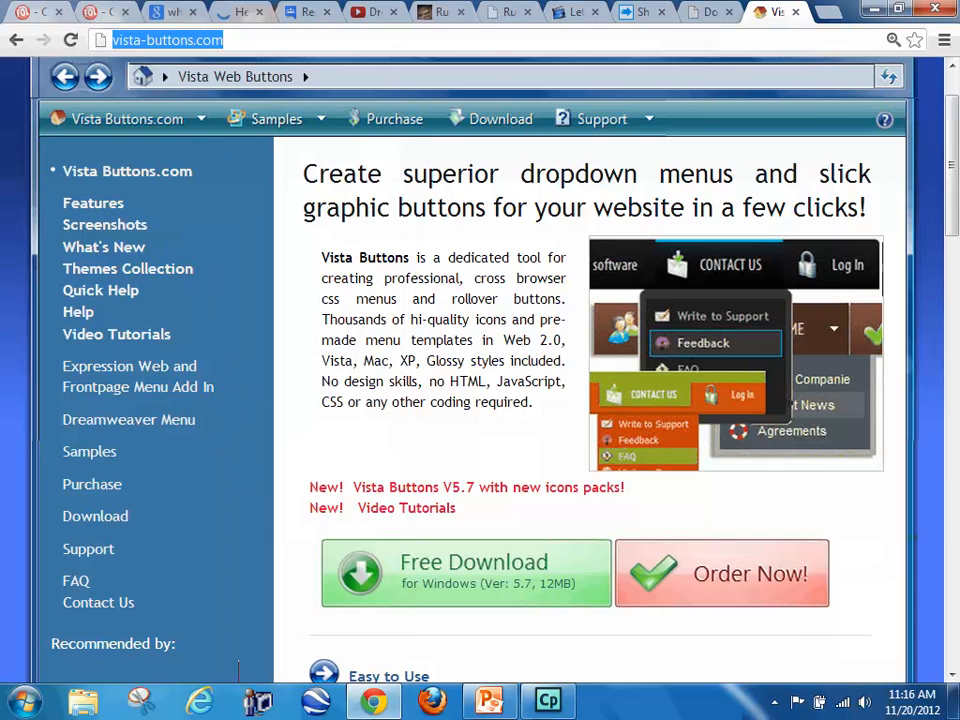
type("google.com")
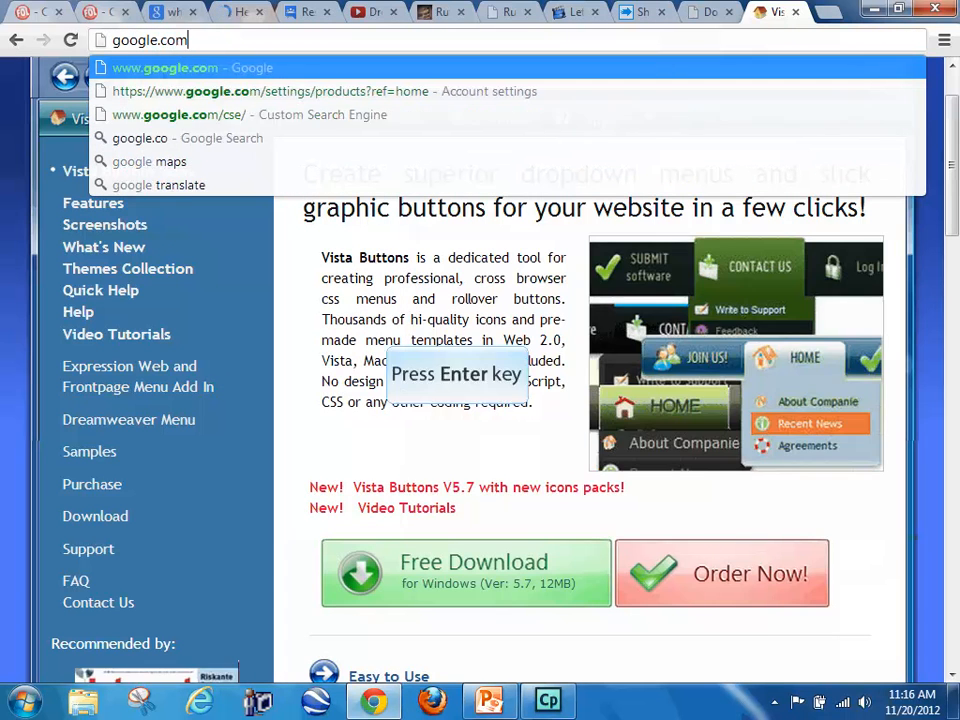
key("Return")
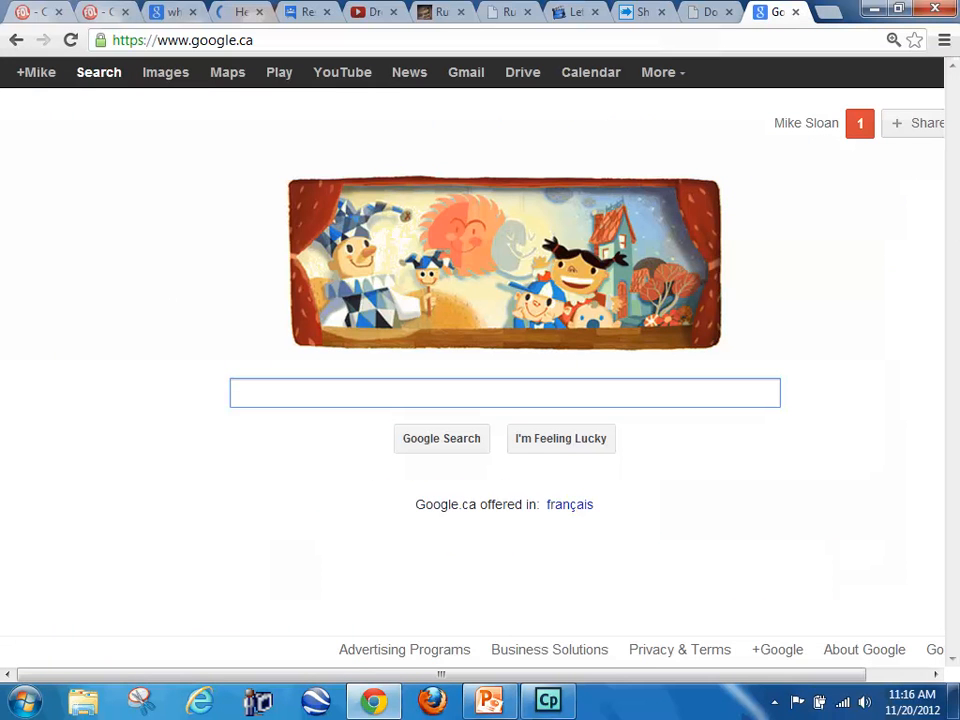
type("we")
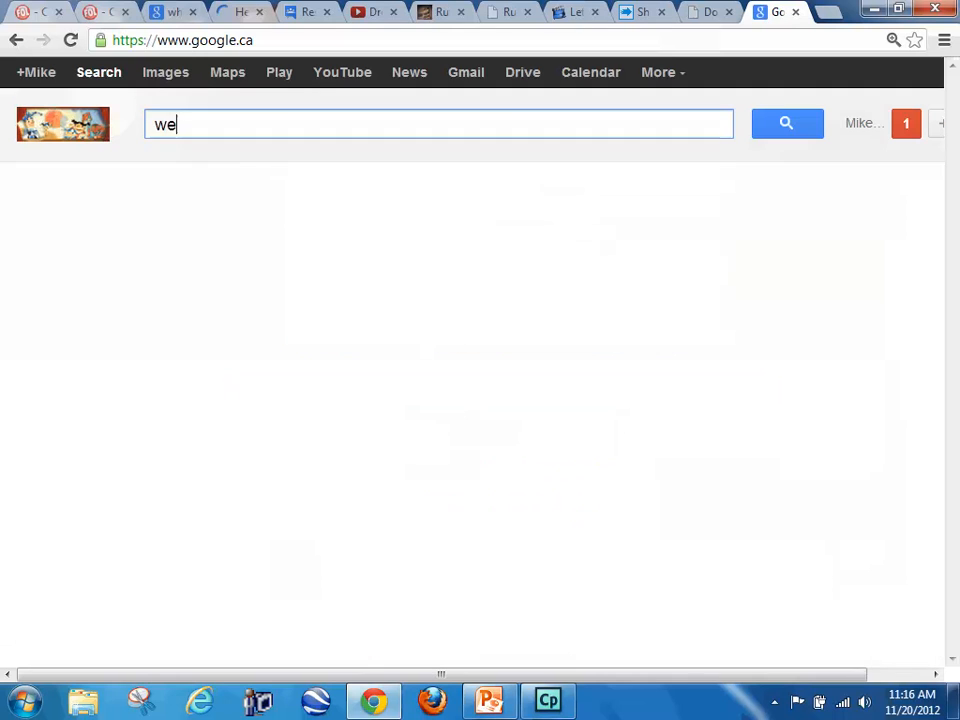
key("BackSpace")
key("BackSpace")
type("html drop")
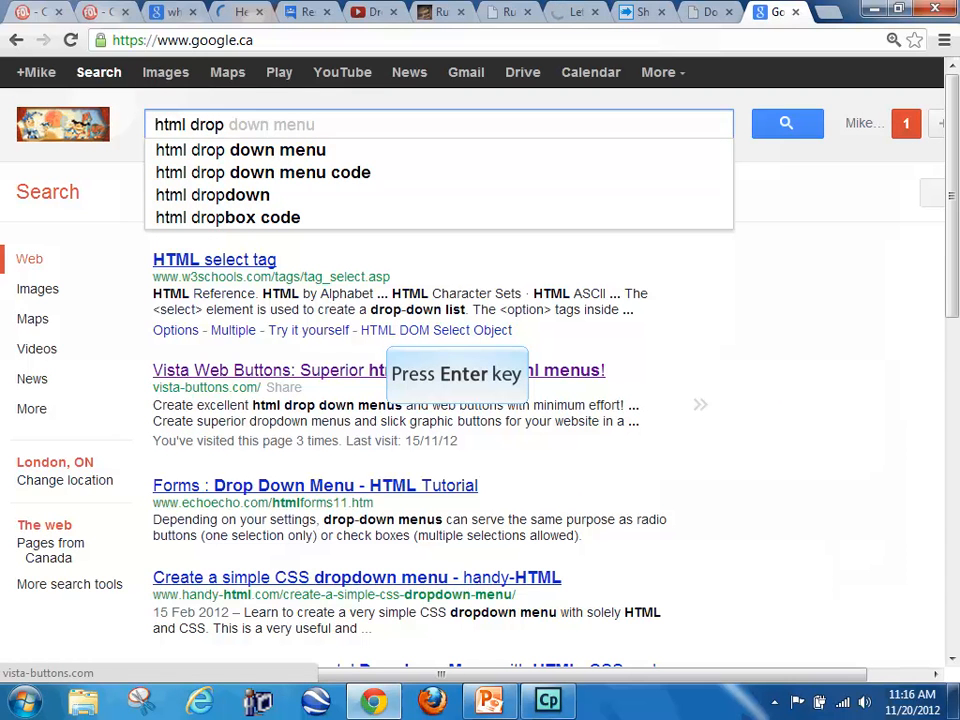
key("Return")
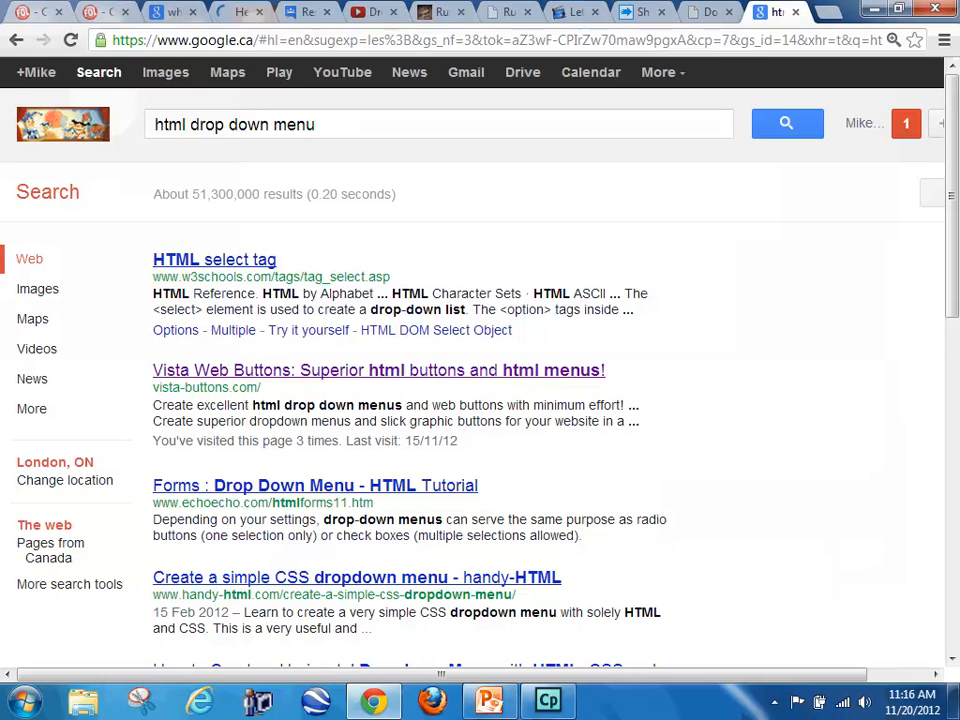
Step: Browse the search results and open the onextrapixel article on creating a horizontal dropdown menu with HTML, CSS and jQuery
scroll(724, 375, "down", 1)
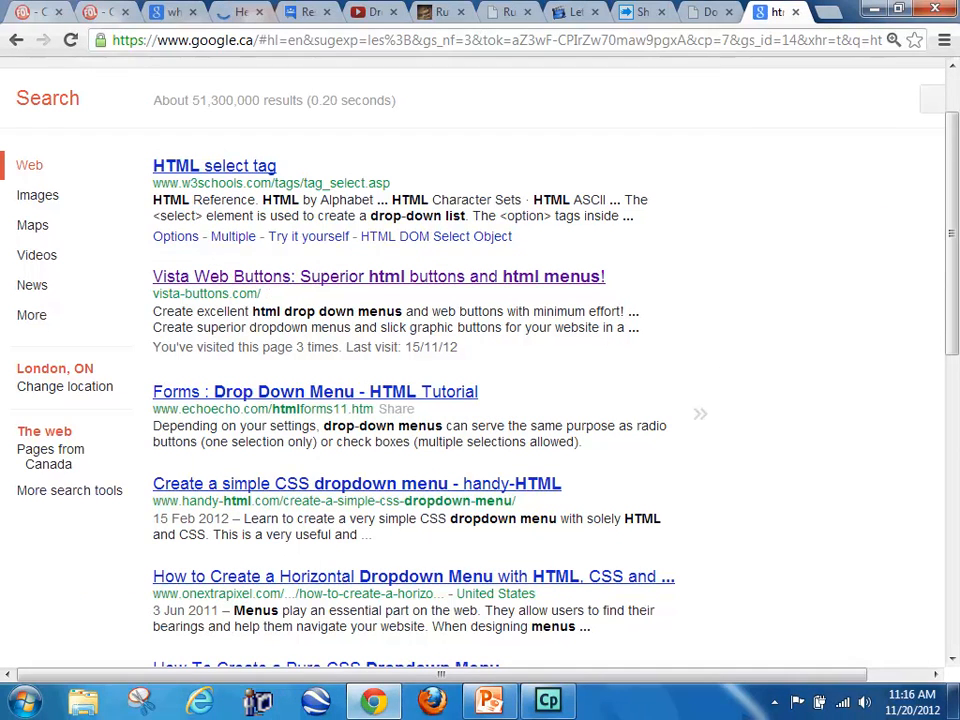
scroll(711, 407, "down", 1)
scroll(707, 407, "up", 1)
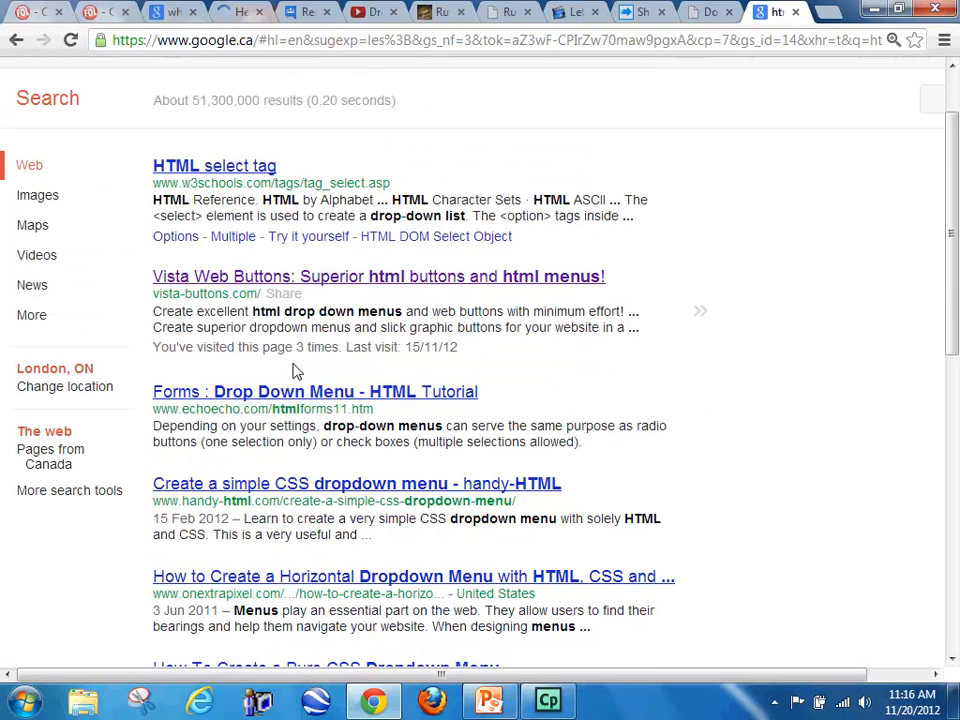
scroll(661, 359, "down", 1)
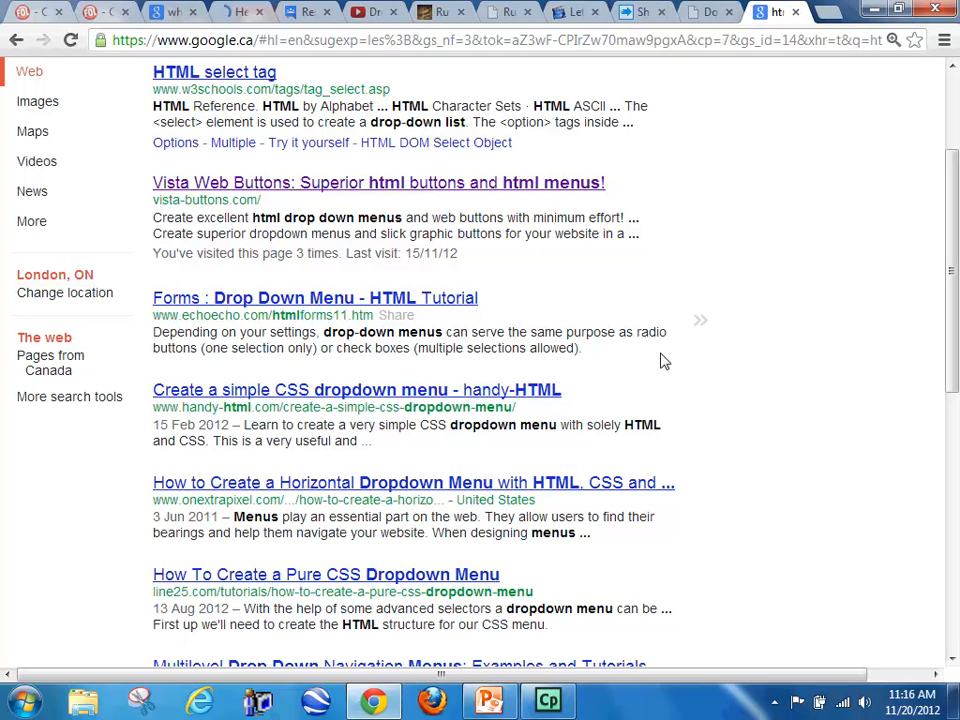
scroll(663, 360, "down", 1)
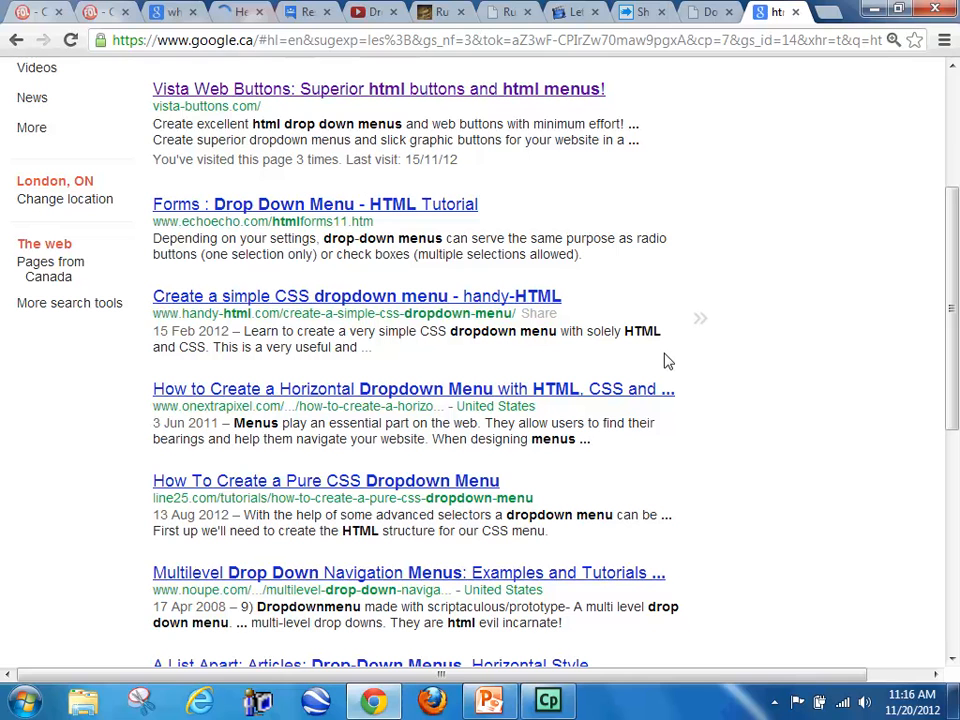
scroll(664, 360, "down", 1)
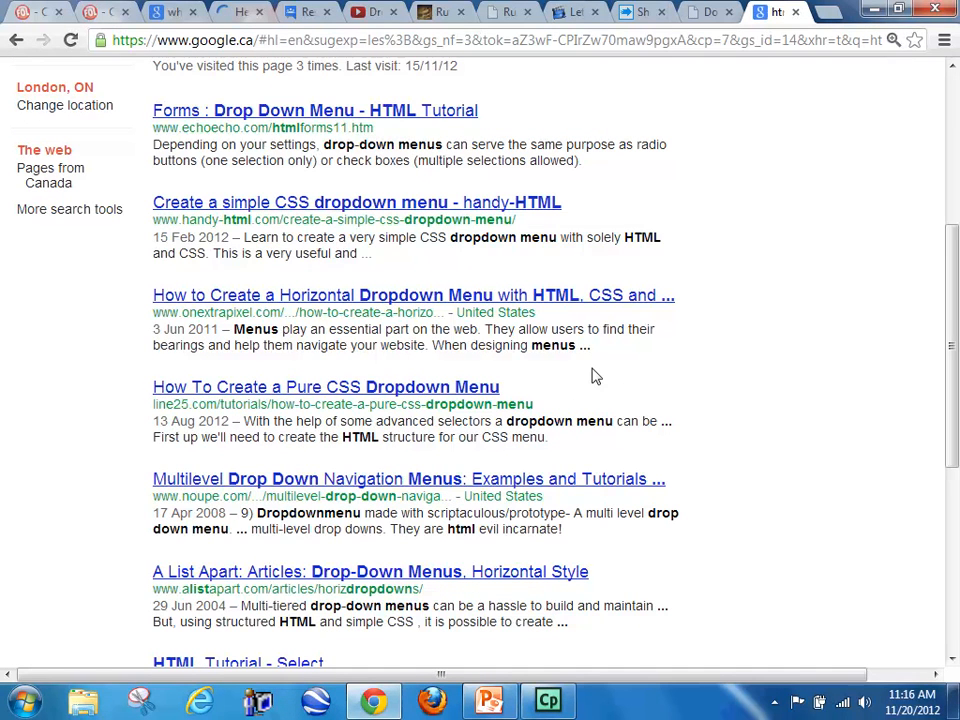
left_click(262, 294)
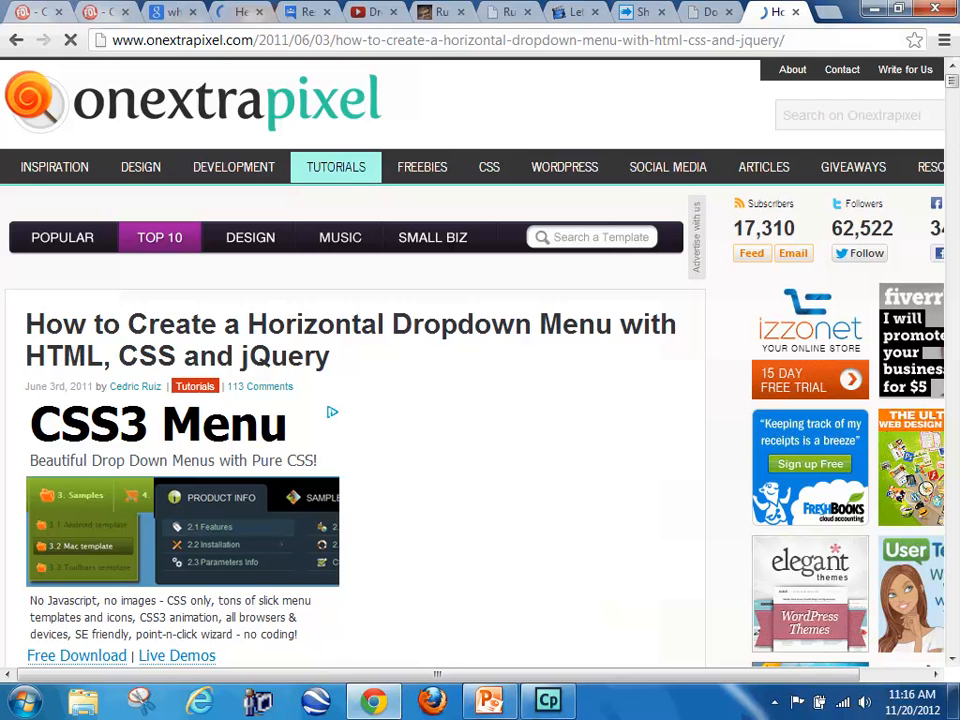
Step: Read through the tutorial's introduction and its sample list code for the basic menu and sub menu, returning to the start
scroll(505, 402, "down", 2)
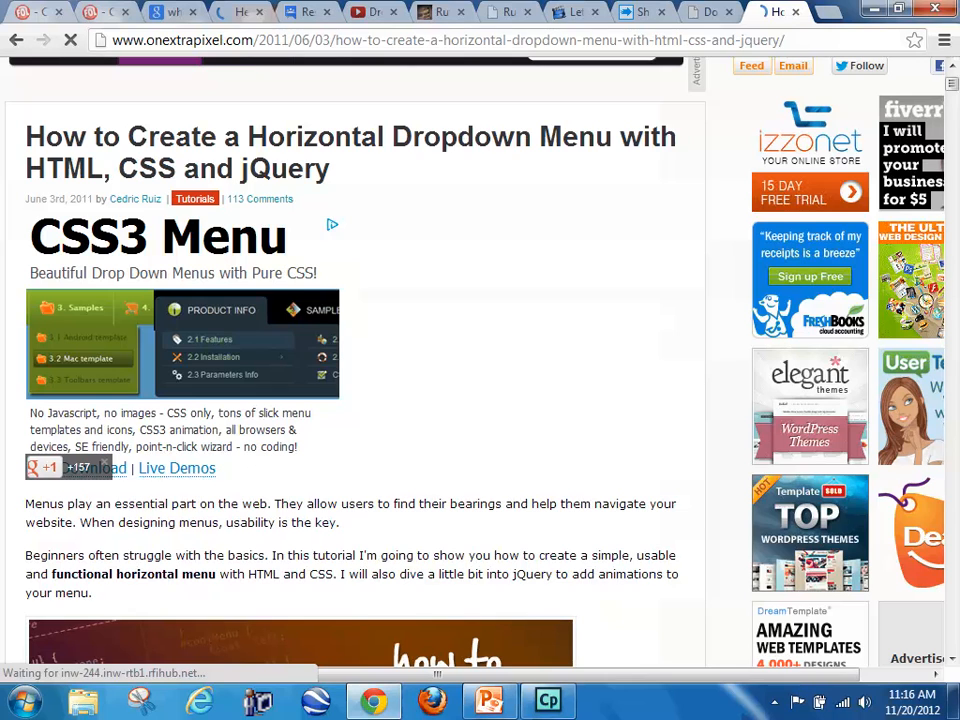
scroll(508, 399, "down", 3)
scroll(636, 386, "down", 5)
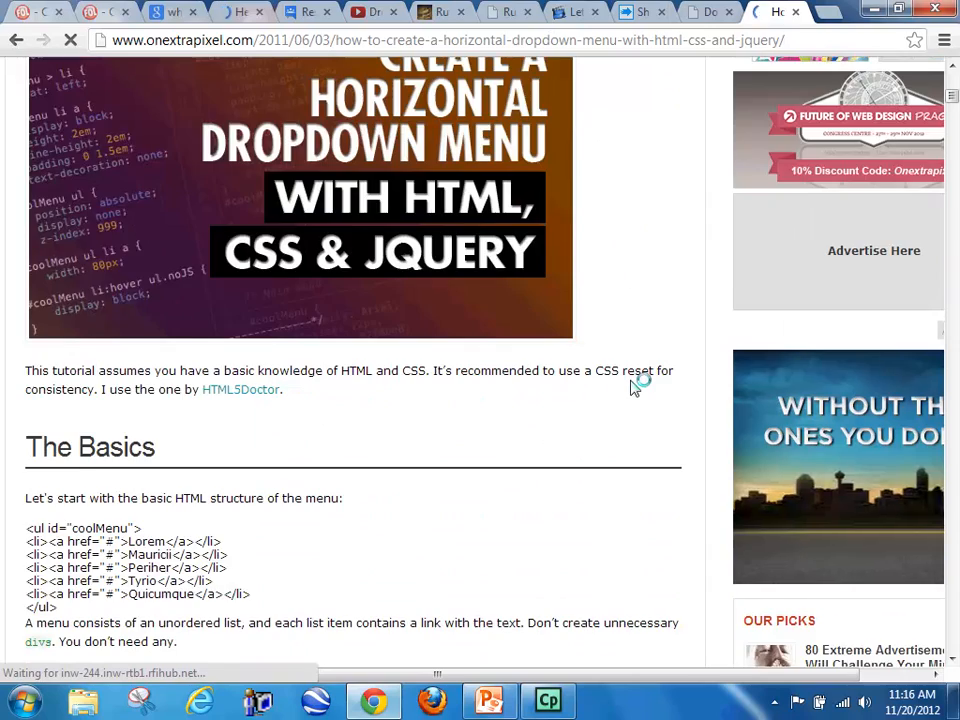
scroll(636, 386, "down", 2)
scroll(449, 380, "down", 4)
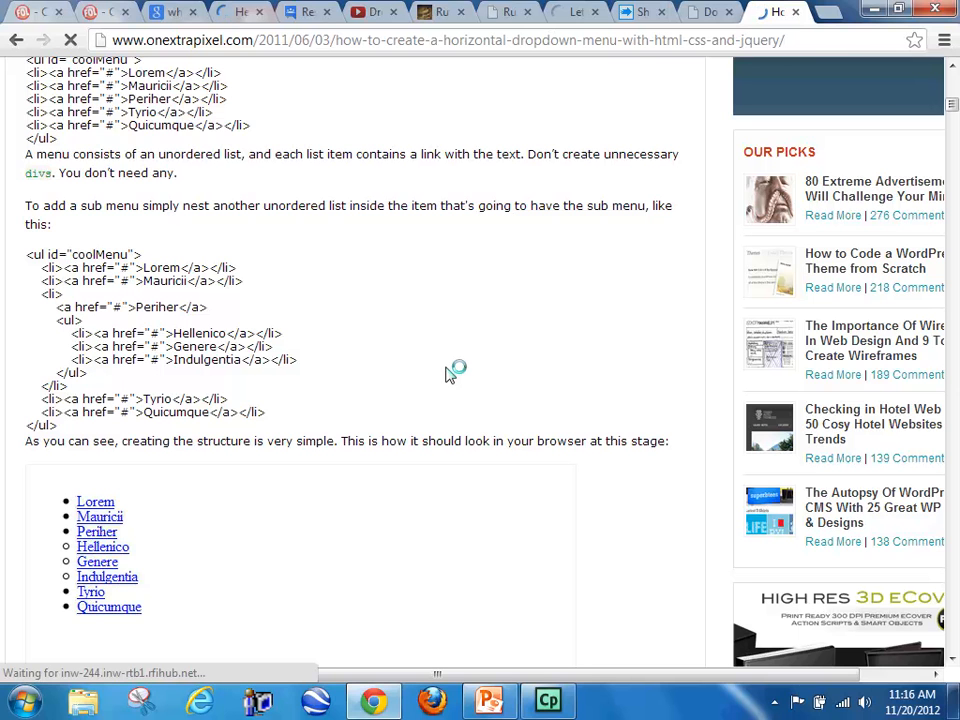
scroll(450, 370, "up", 2)
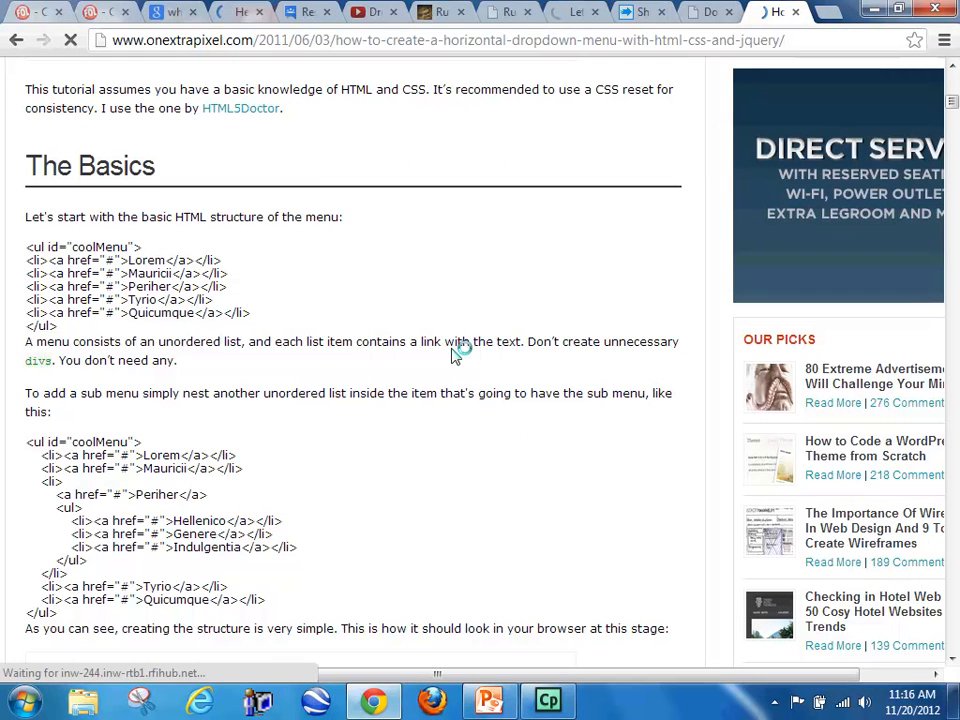
scroll(460, 356, "up", 1)
scroll(463, 350, "up", 9)
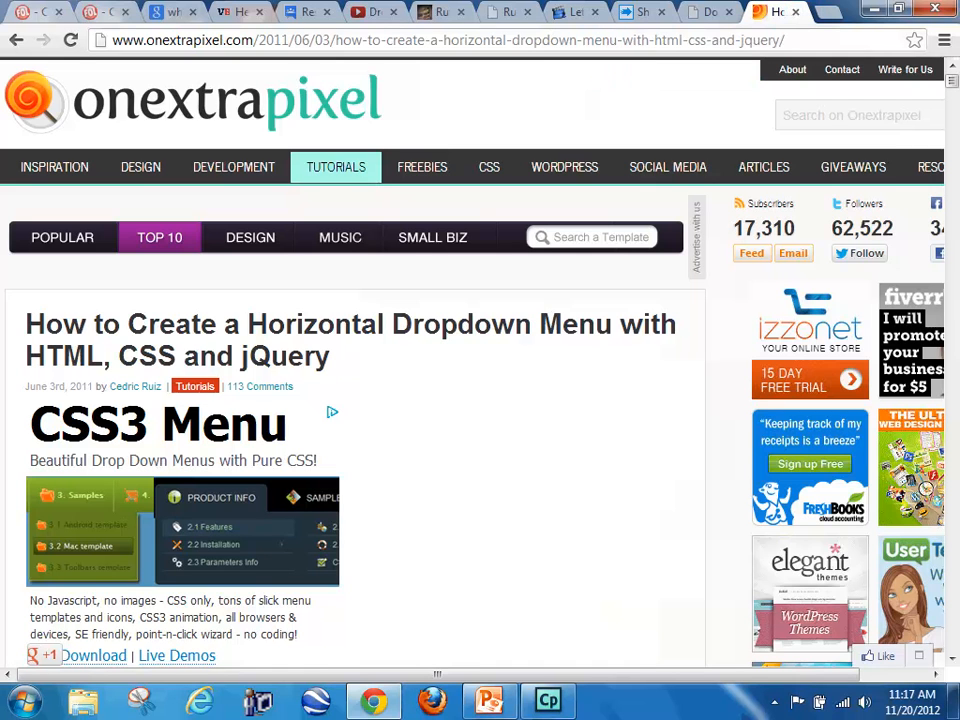
Step: Close the tutorial page and view the Gear page of endlesssurf.ca in a new tab
left_click(796, 12)
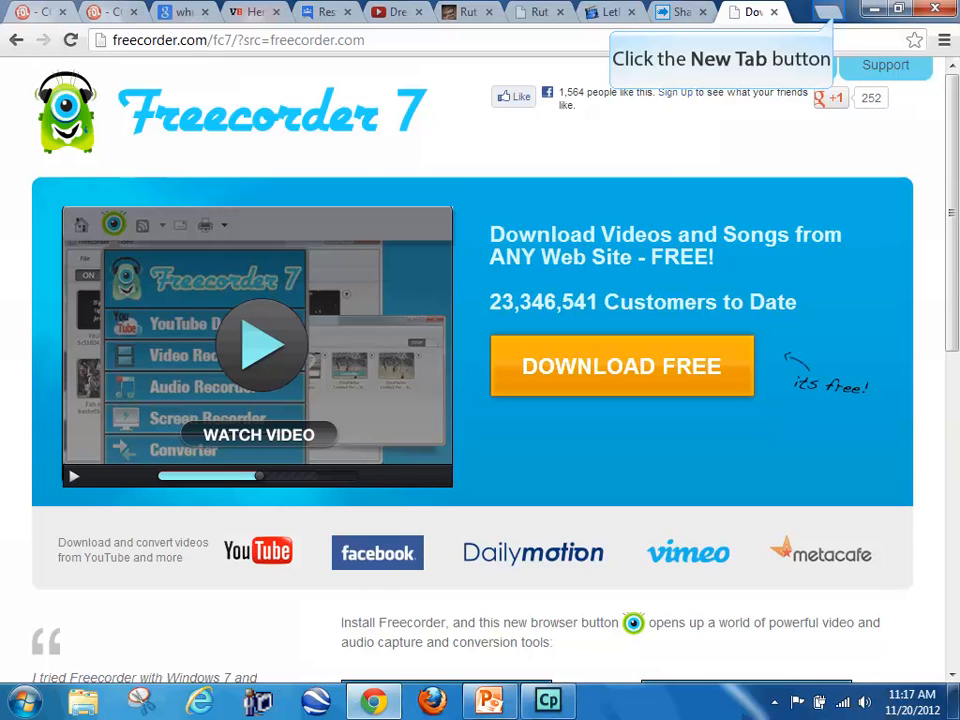
left_click(828, 12)
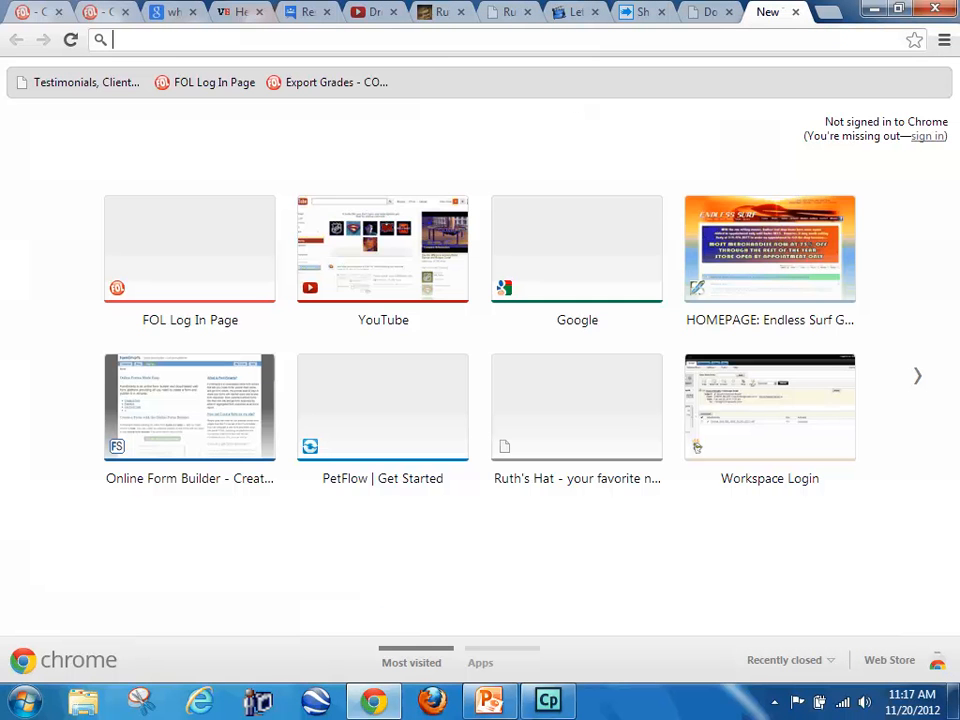
type("endle")
key("Return")
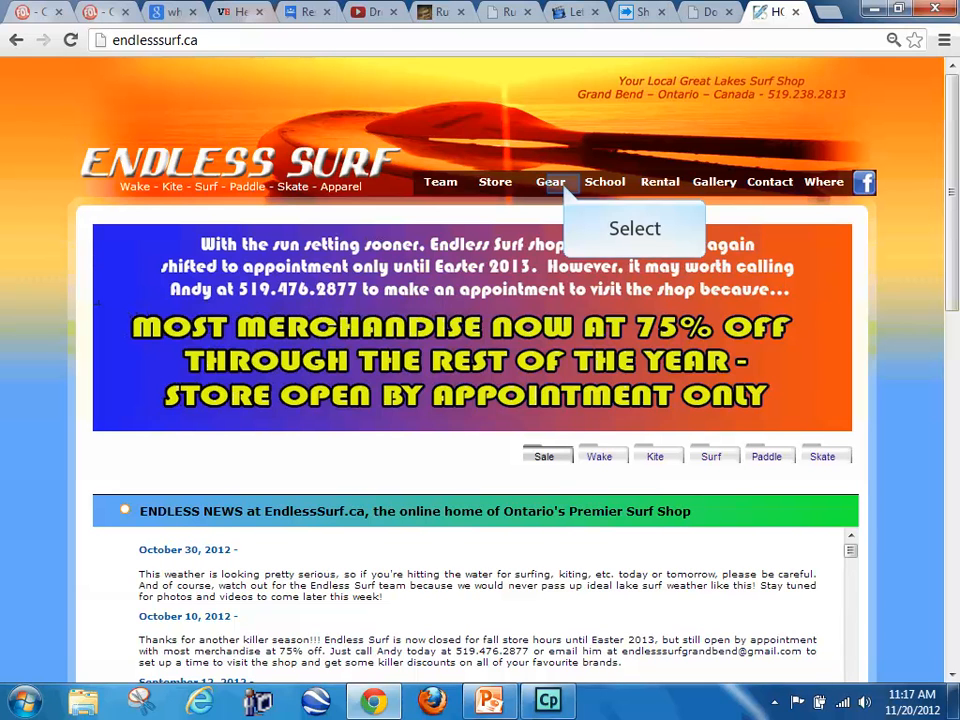
left_click(550, 182)
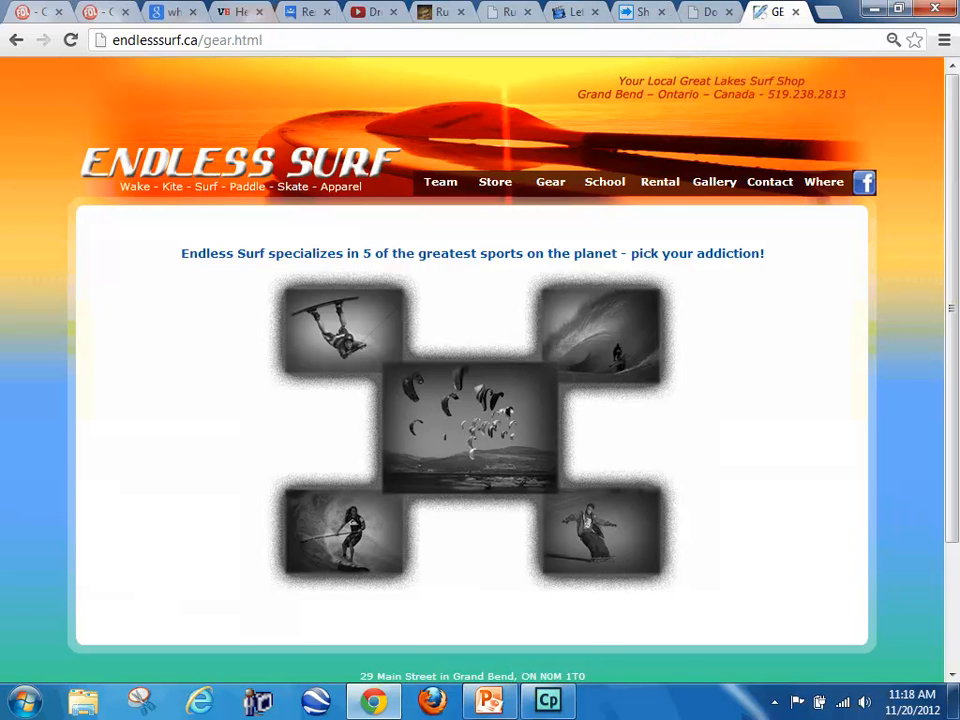
Step: Launch Adobe Dreamweaver CS6 and open index.html from the Demo Site's root folder
key("super+d")
key("super")
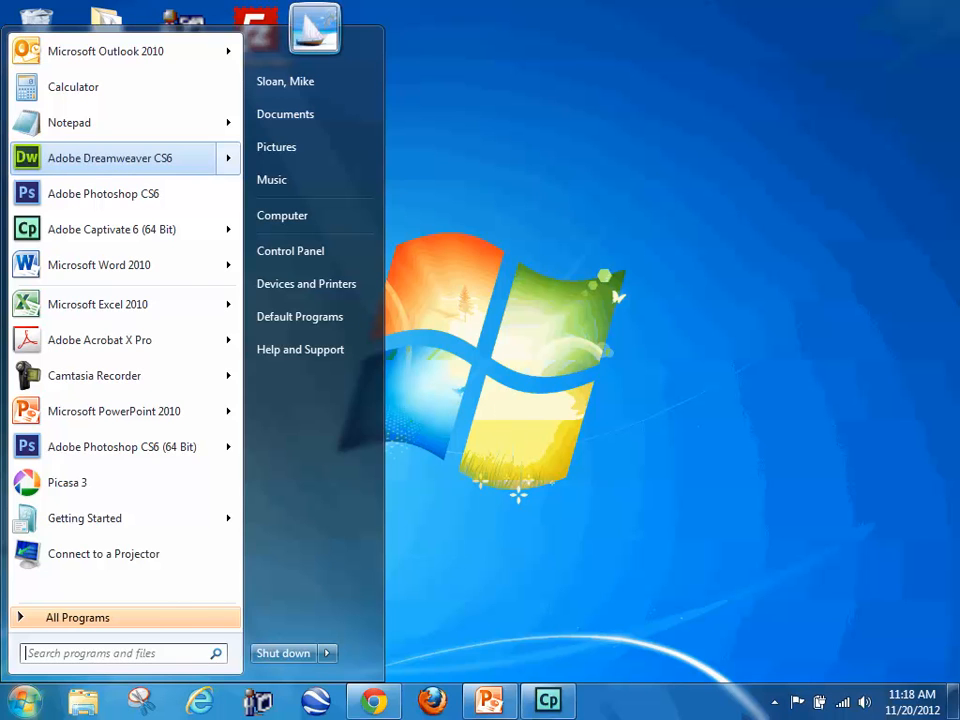
key("Return")
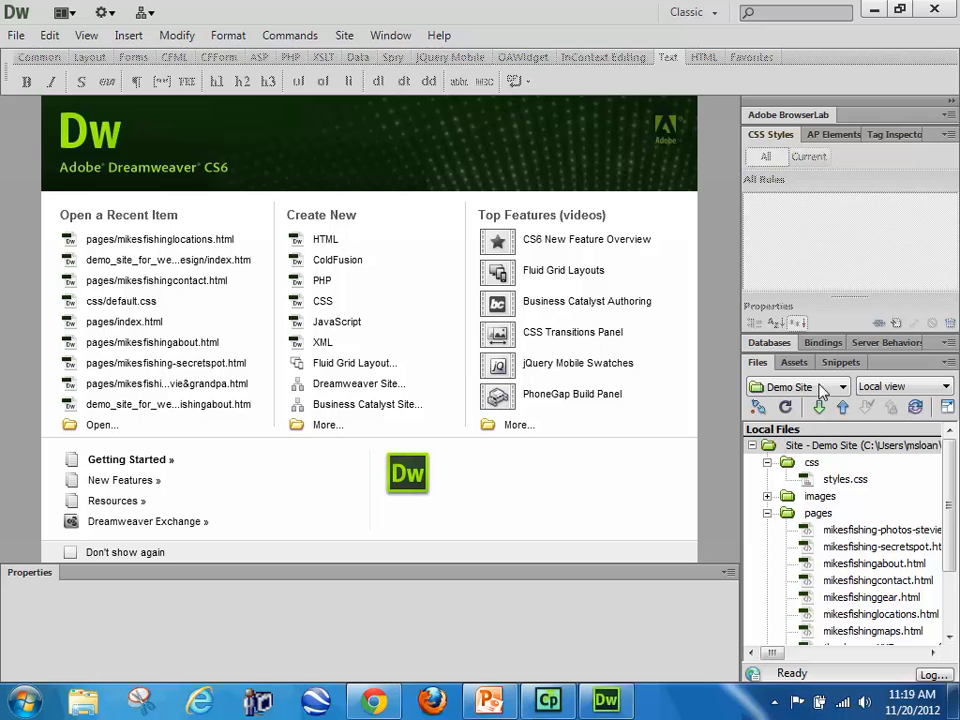
left_click_drag(950, 503, 952, 588)
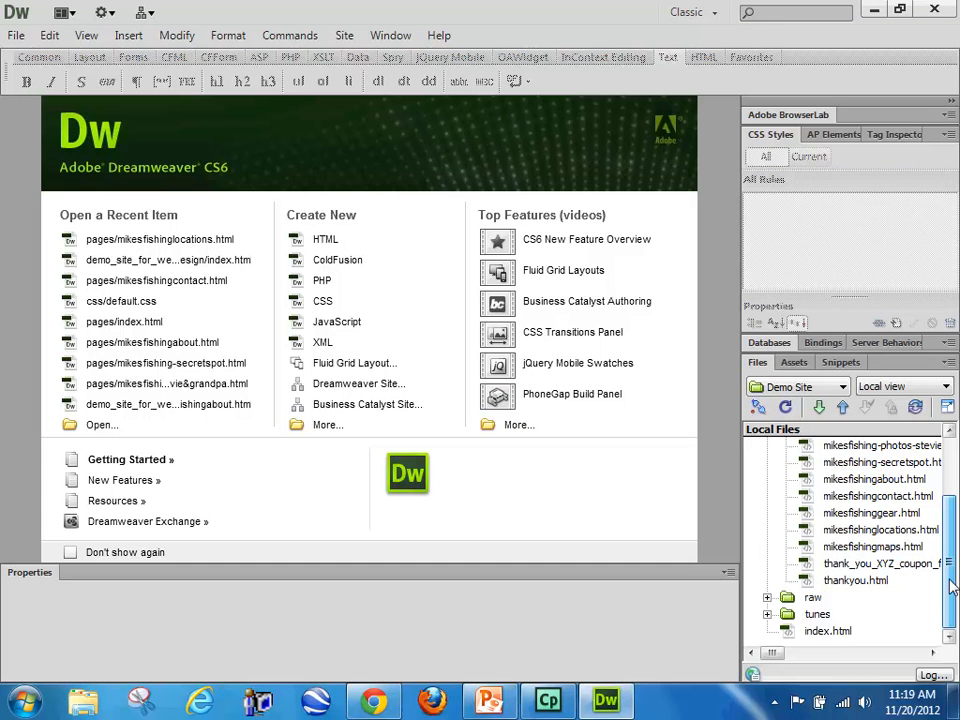
double_click(828, 631)
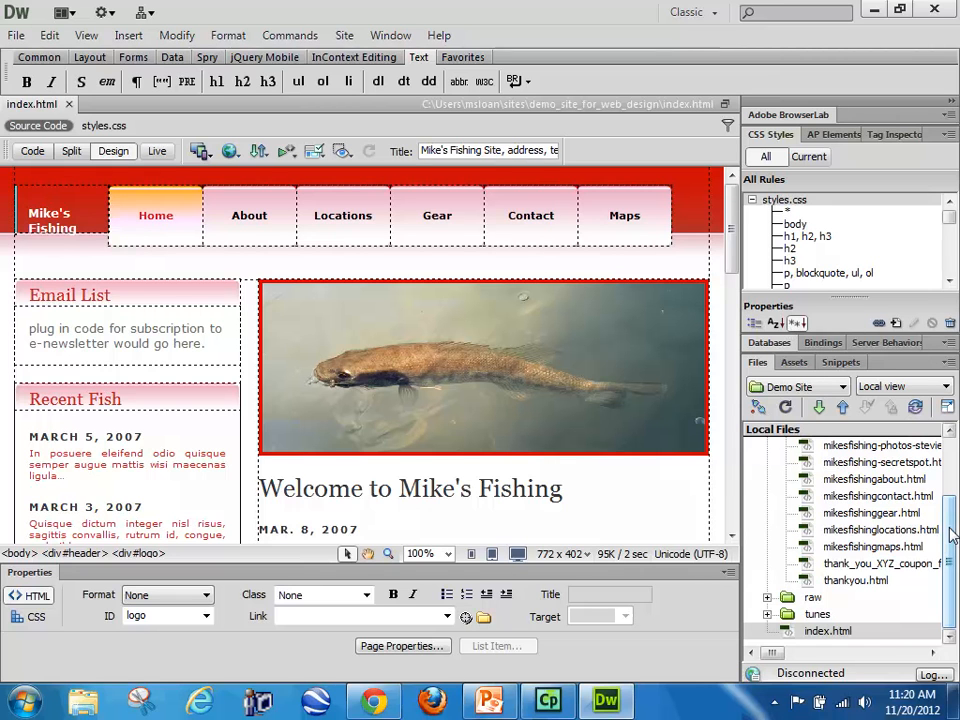
Step: Inspect the link target of the Locations menu item in index.html
left_click_drag(951, 536, 951, 511)
scroll(951, 511, "up", 1)
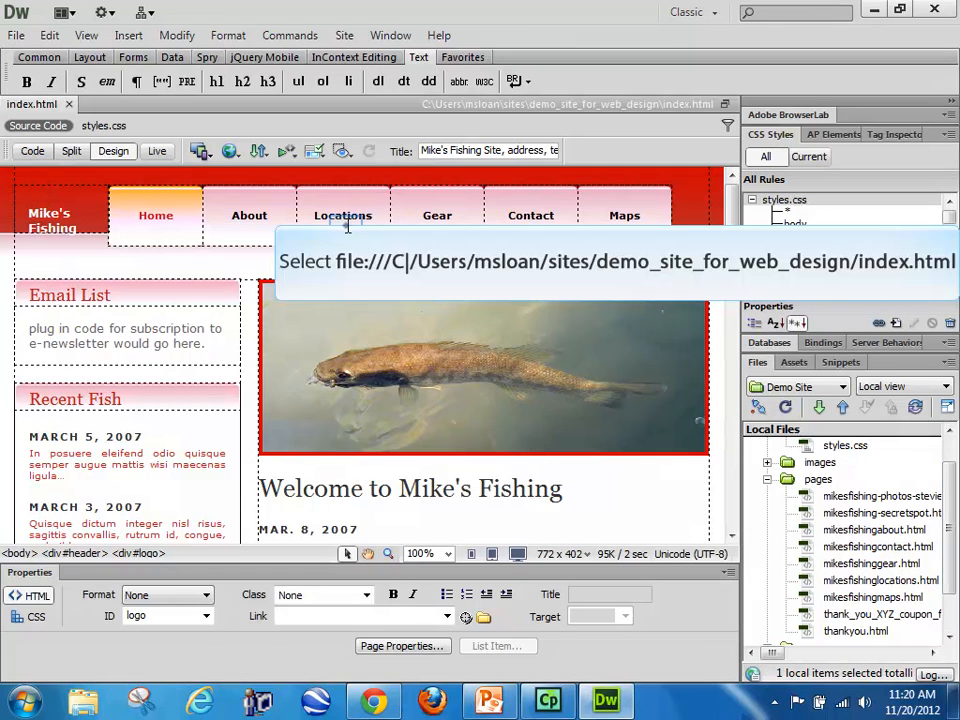
left_click(346, 215)
left_click_drag(281, 616, 424, 617)
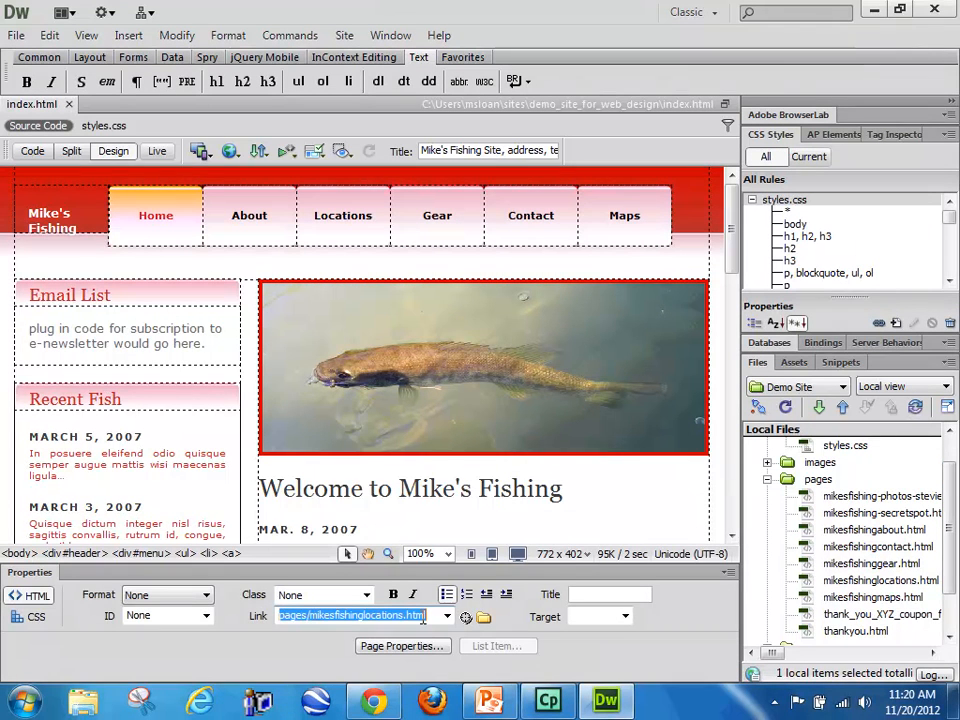
Step: Open mikesfishingcontact.html from the pages folder and inspect the link target of its Contact menu item
double_click(855, 547)
left_click(521, 222)
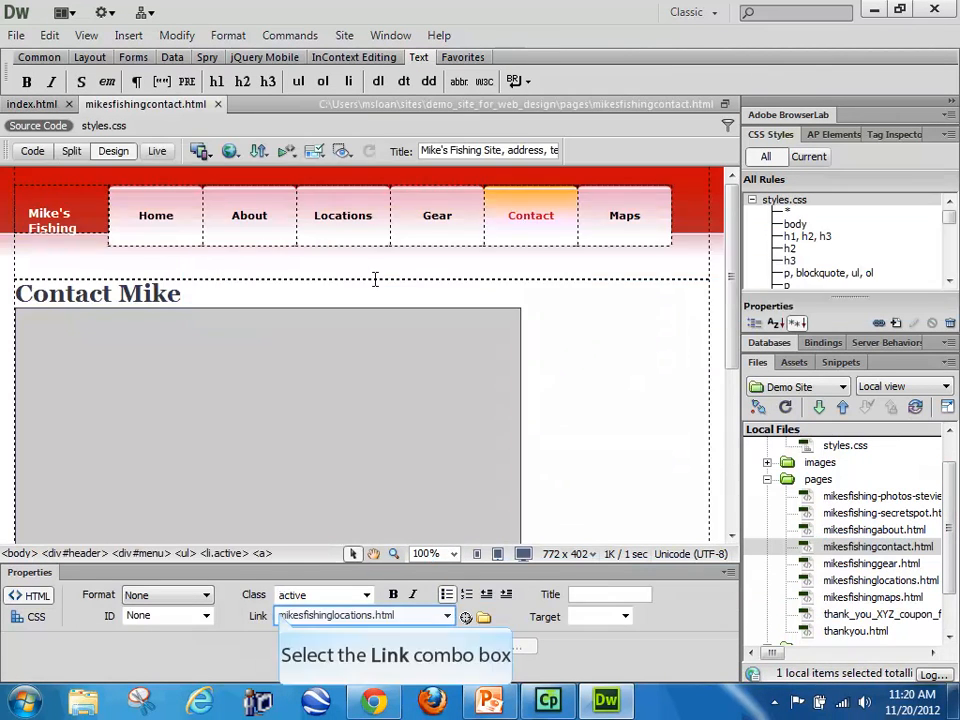
left_click(297, 609)
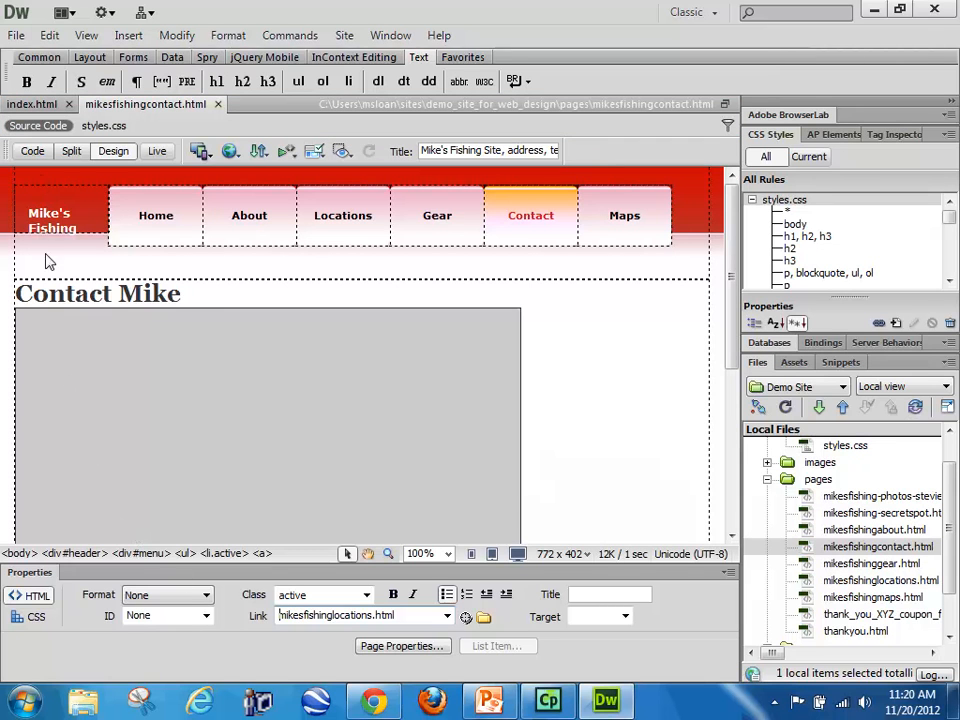
Step: Return to the Home menu item in index.html, show the page's source code and place the cursor on the menu div's opening tag
left_click(38, 104)
left_click(172, 216)
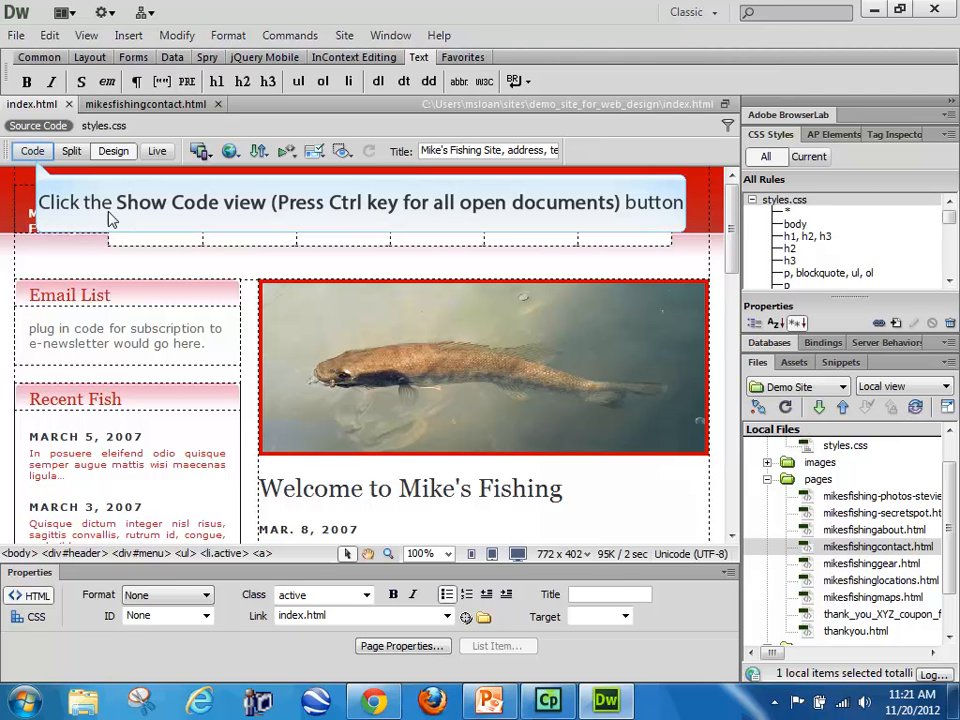
left_click(32, 151)
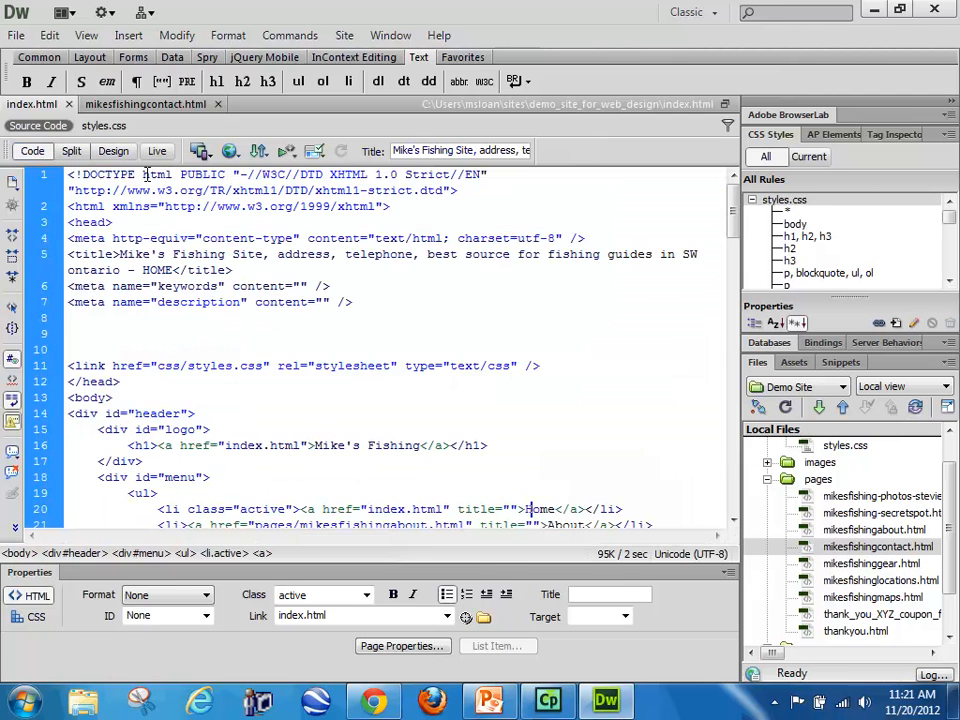
scroll(287, 398, "down", 3)
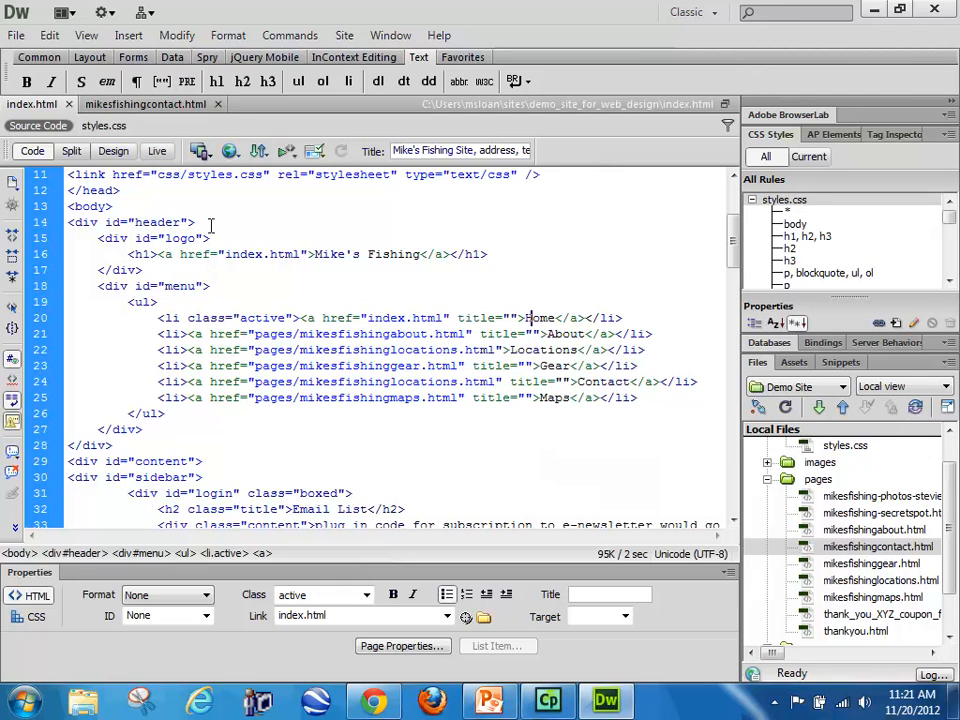
left_click(213, 286)
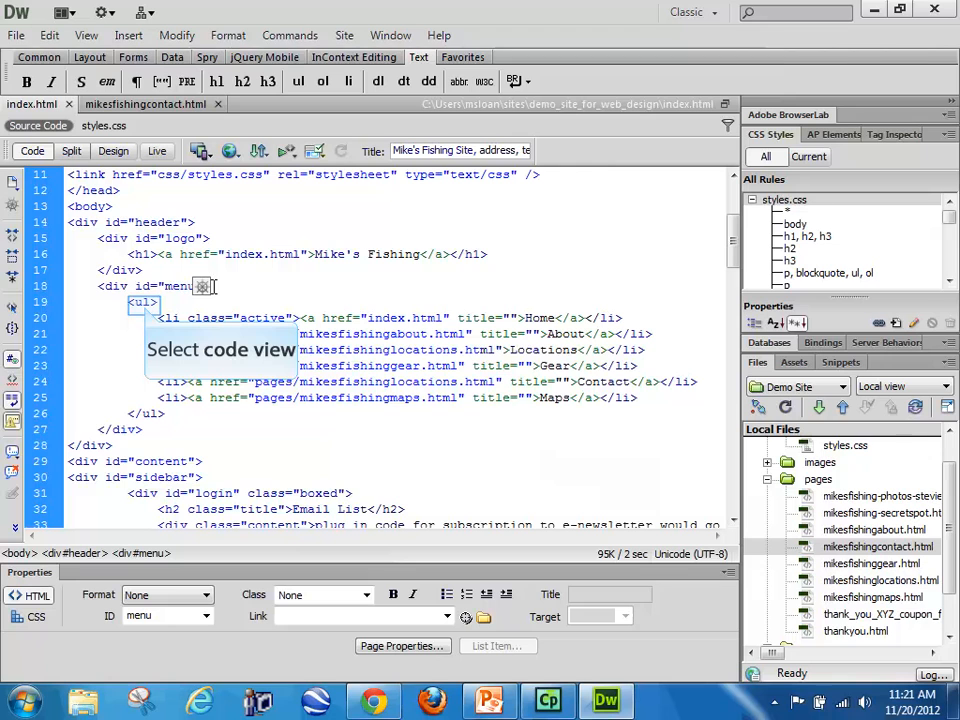
Step: Examine the unordered list inside the menu div, from its opening tag through the list items to its closing tag
left_click(155, 303)
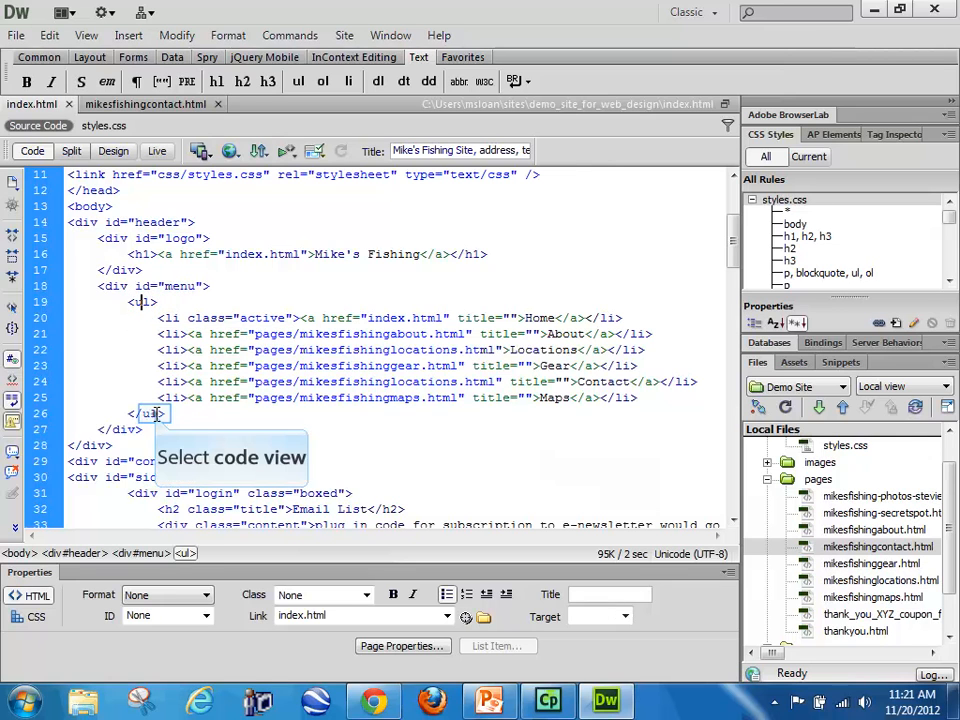
left_click(176, 334)
left_click(174, 365)
left_click(180, 398)
left_click(157, 412)
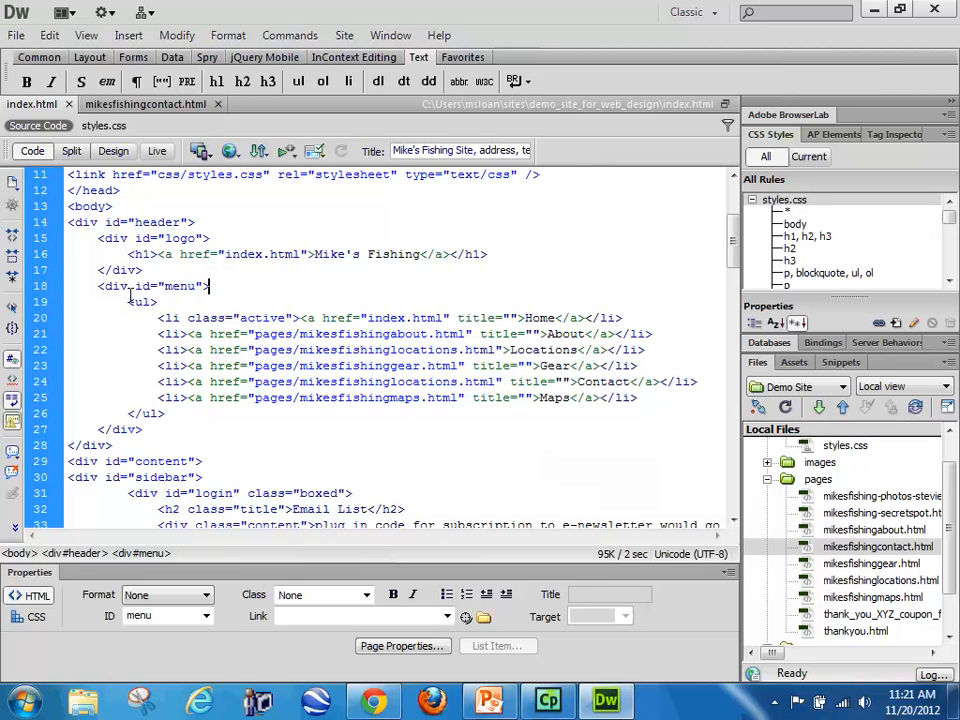
left_click_drag(130, 302, 176, 410)
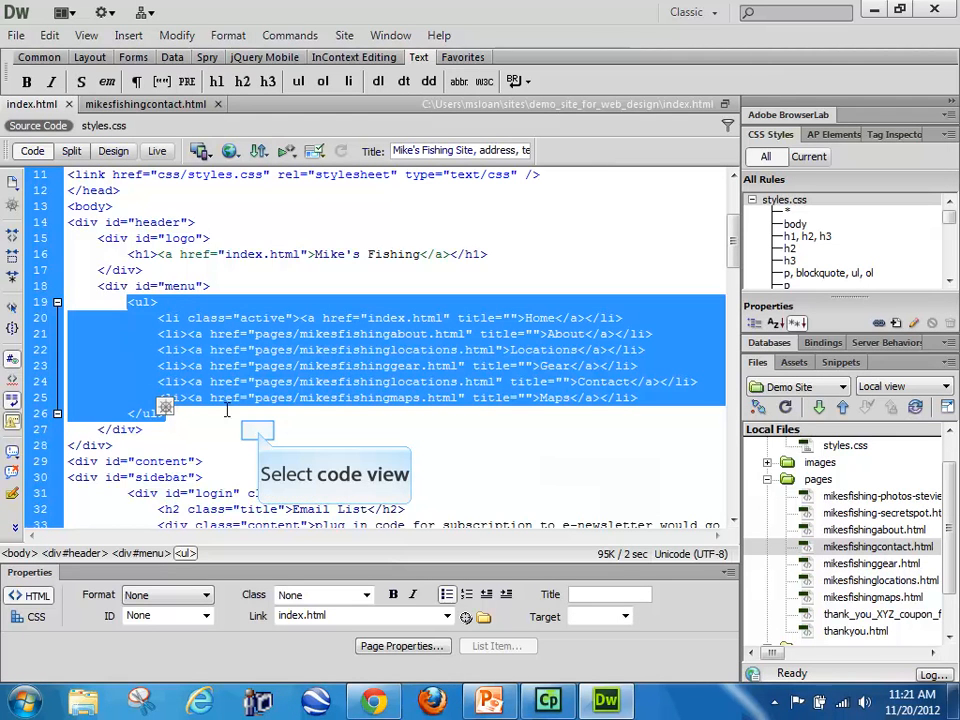
left_click(259, 431)
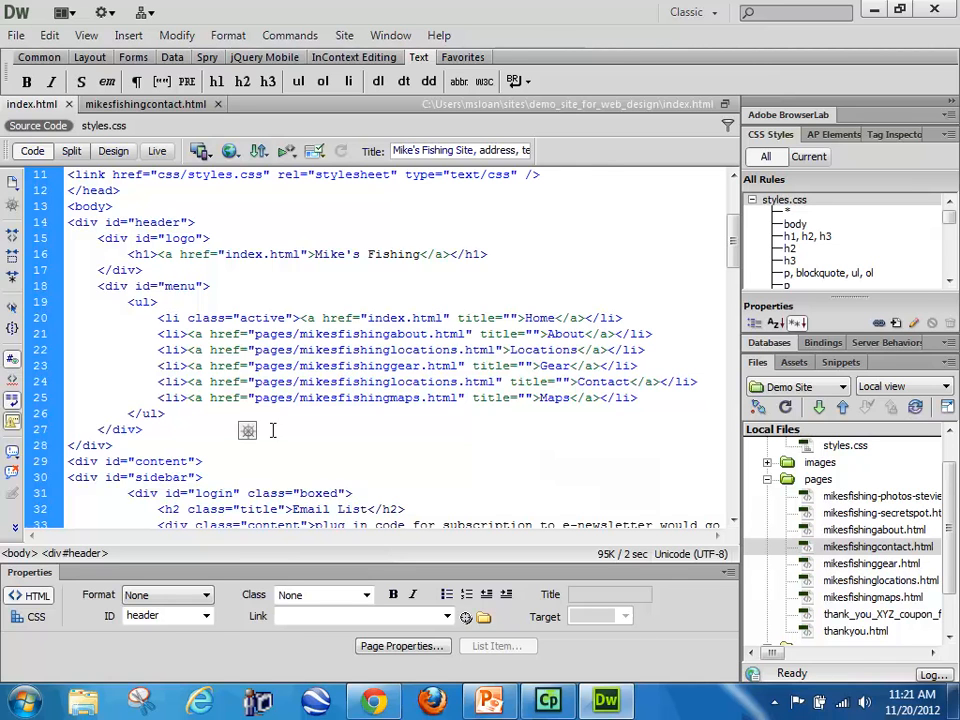
Step: Add a blank line after the logo div's closing tag, just above the menu div
scroll(300, 410, "up", 1)
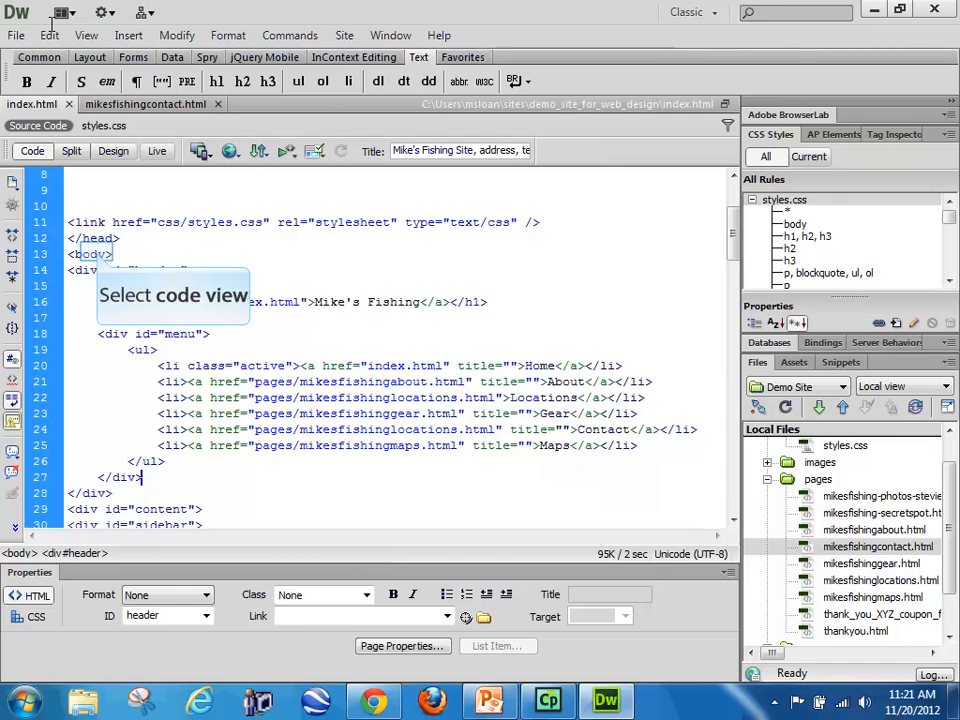
left_click(98, 253)
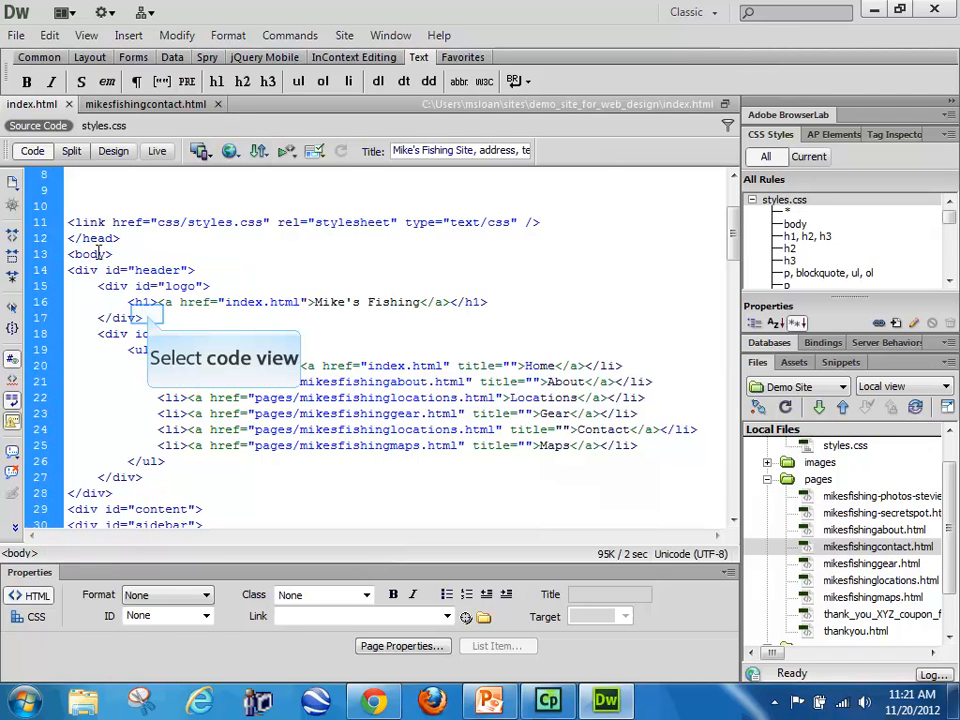
left_click(147, 316)
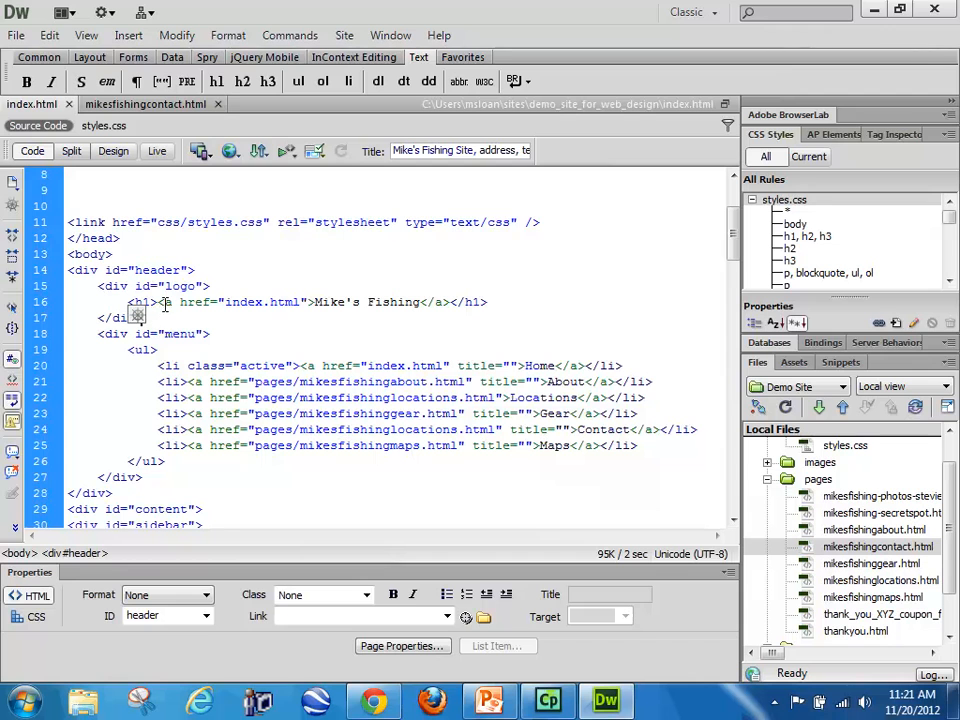
scroll(168, 287, "up", 1)
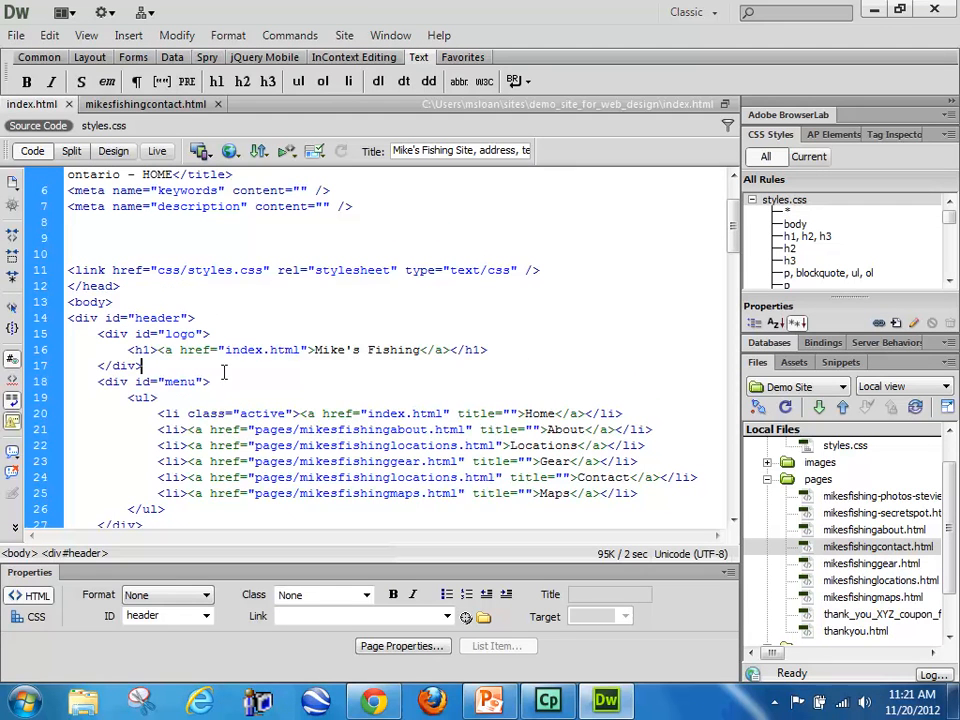
key("Return")
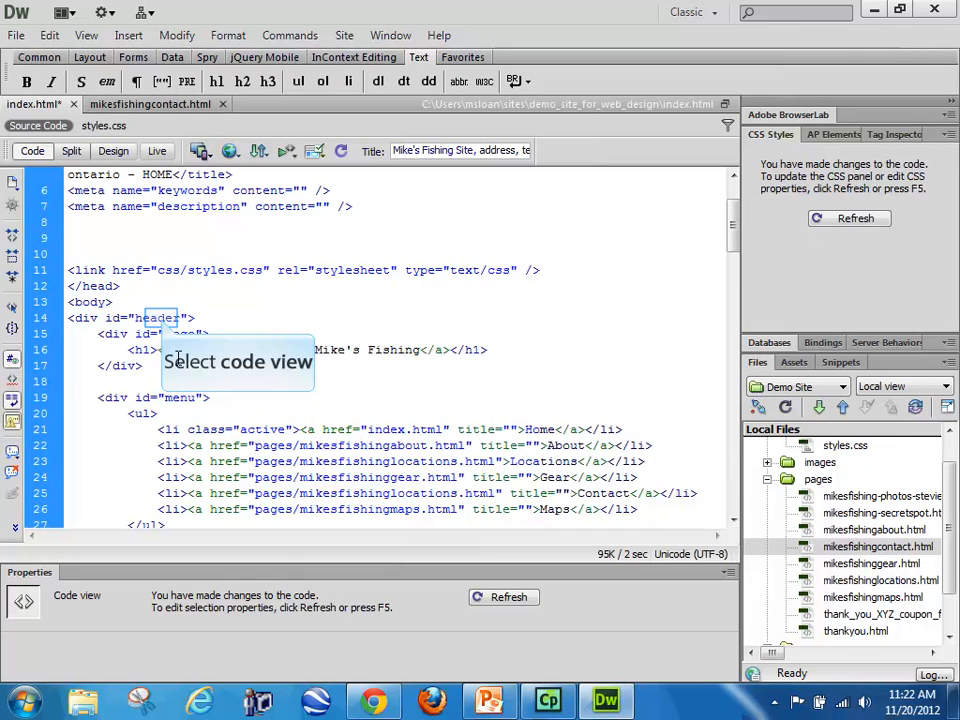
Step: Open the related styles.css and examine the #header rule, including its padding value
left_click(95, 125)
scroll(196, 413, "down", 20)
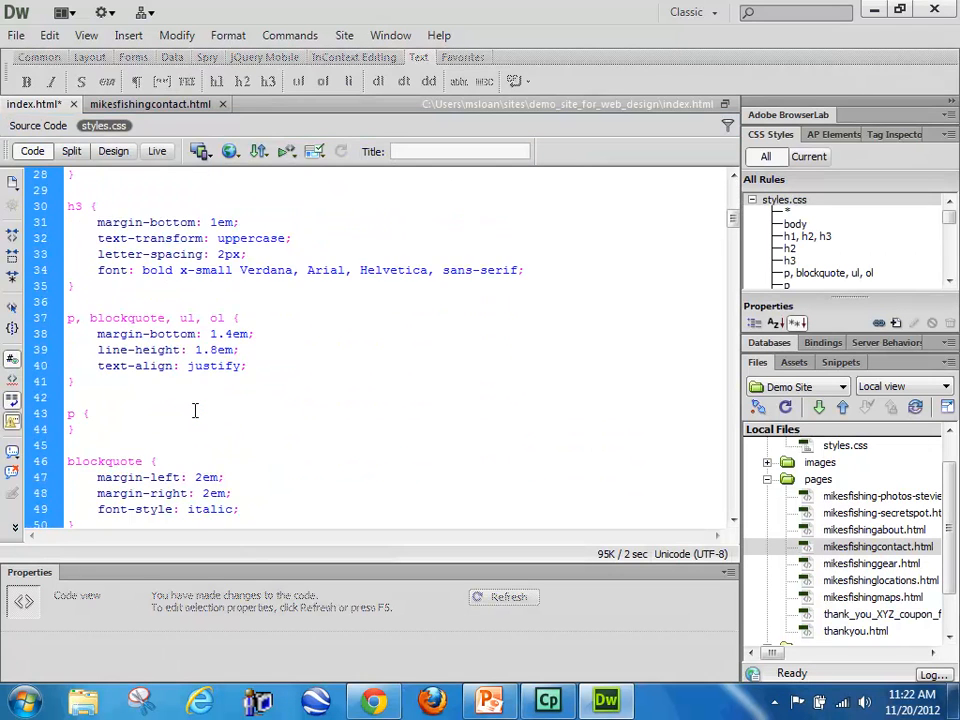
scroll(196, 413, "down", 19)
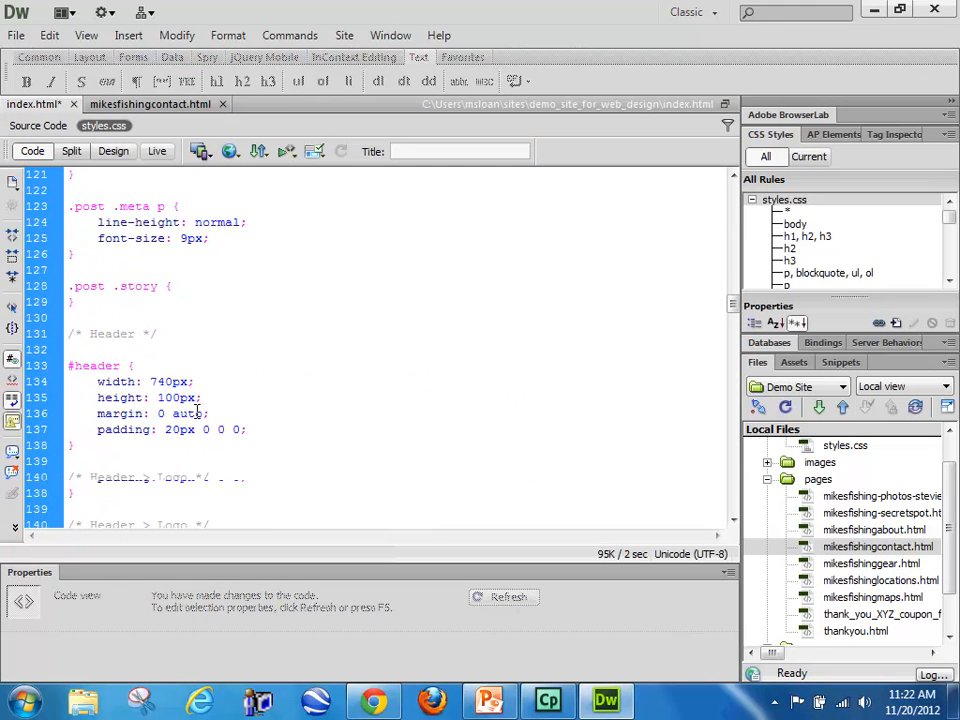
left_click_drag(97, 336, 68, 258)
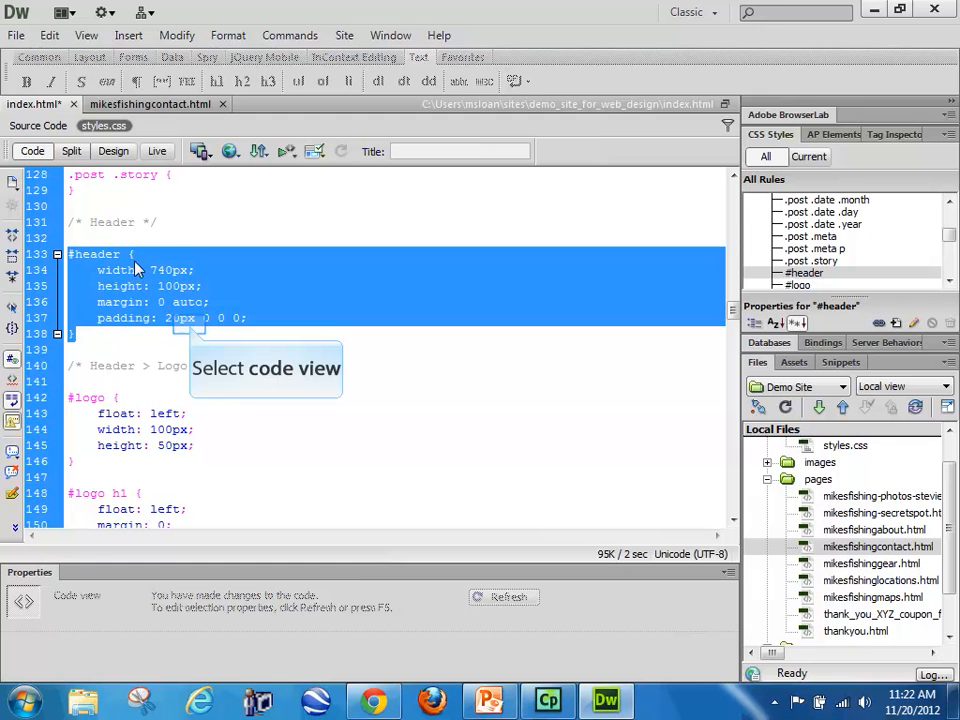
left_click(180, 318)
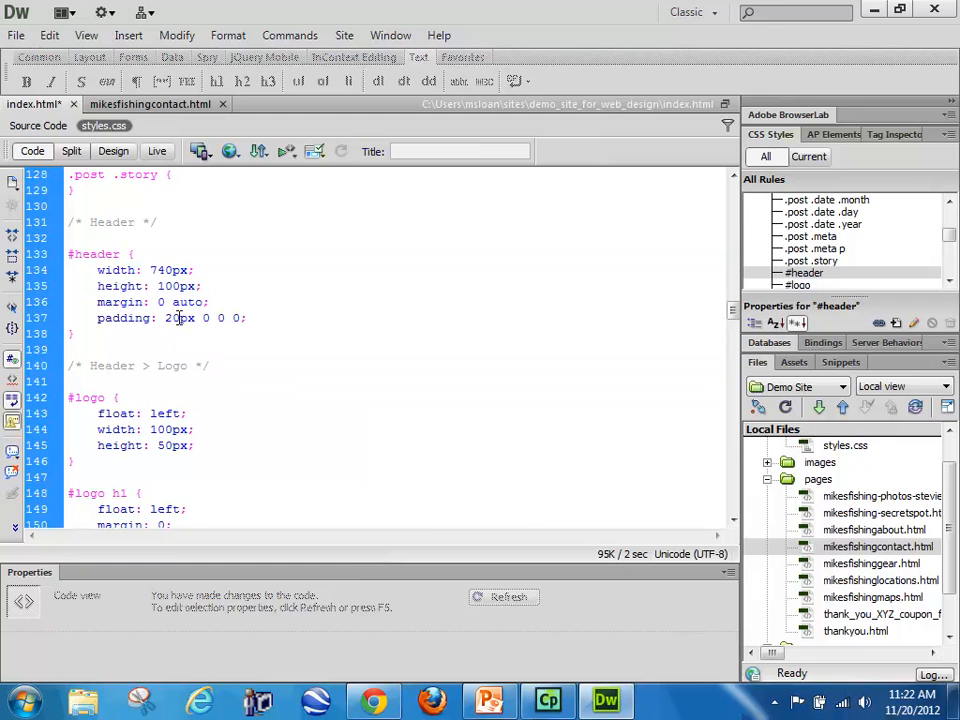
double_click(172, 318)
left_click(202, 349)
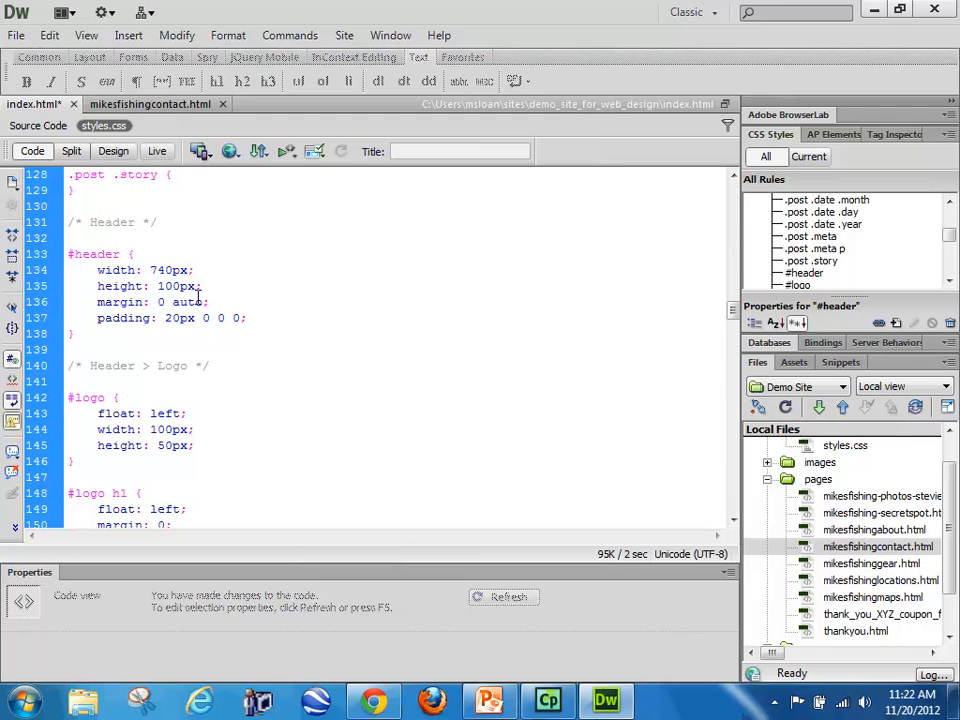
scroll(198, 287, "up", 1)
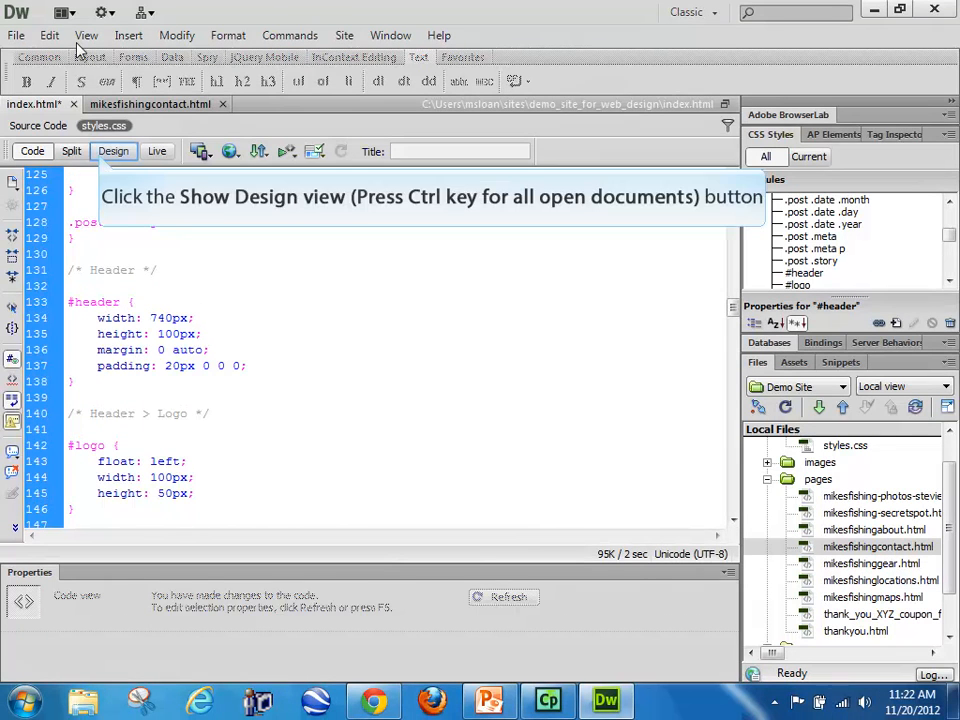
Step: Return to the source code of index.html and place the cursor on the blank line between the logo and menu divs
left_click(106, 155)
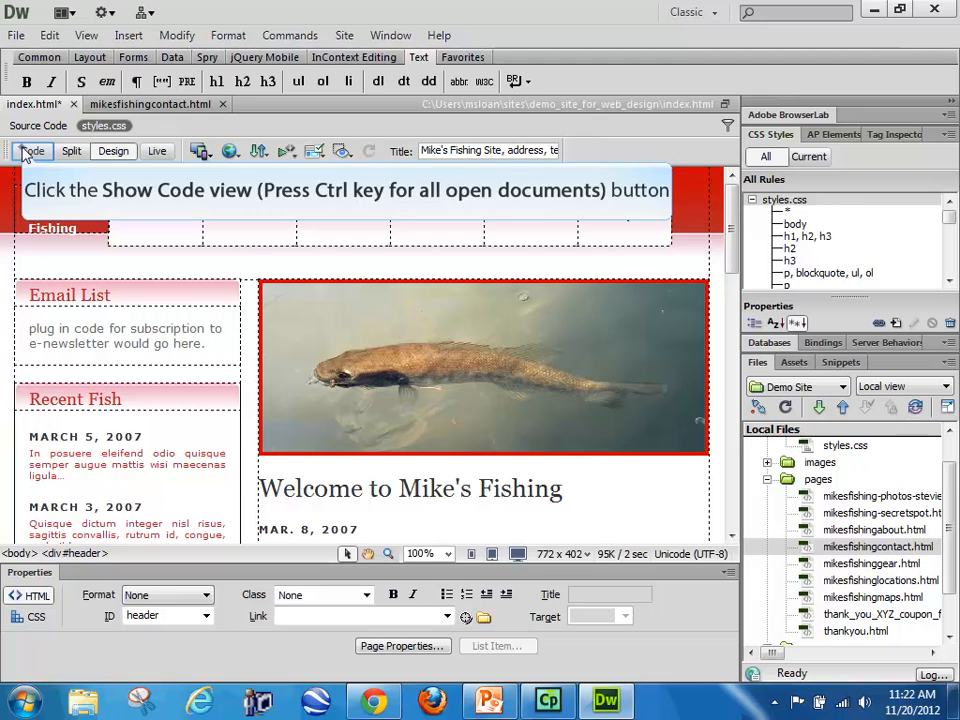
left_click(27, 152)
left_click(30, 125)
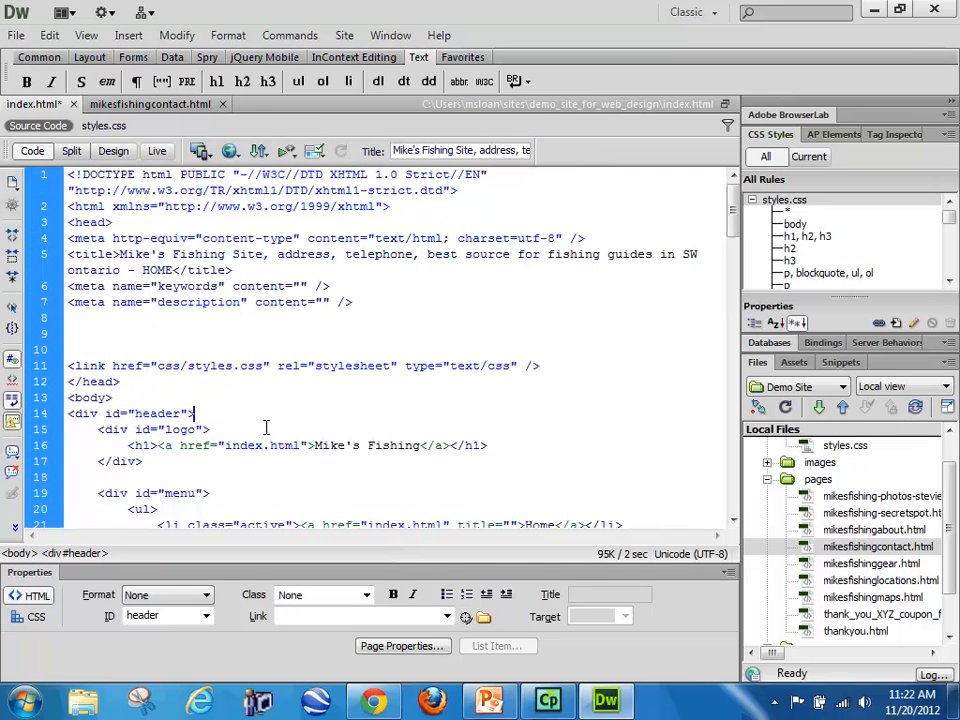
scroll(245, 368, "down", 1)
scroll(245, 368, "down", 2)
left_click(111, 338)
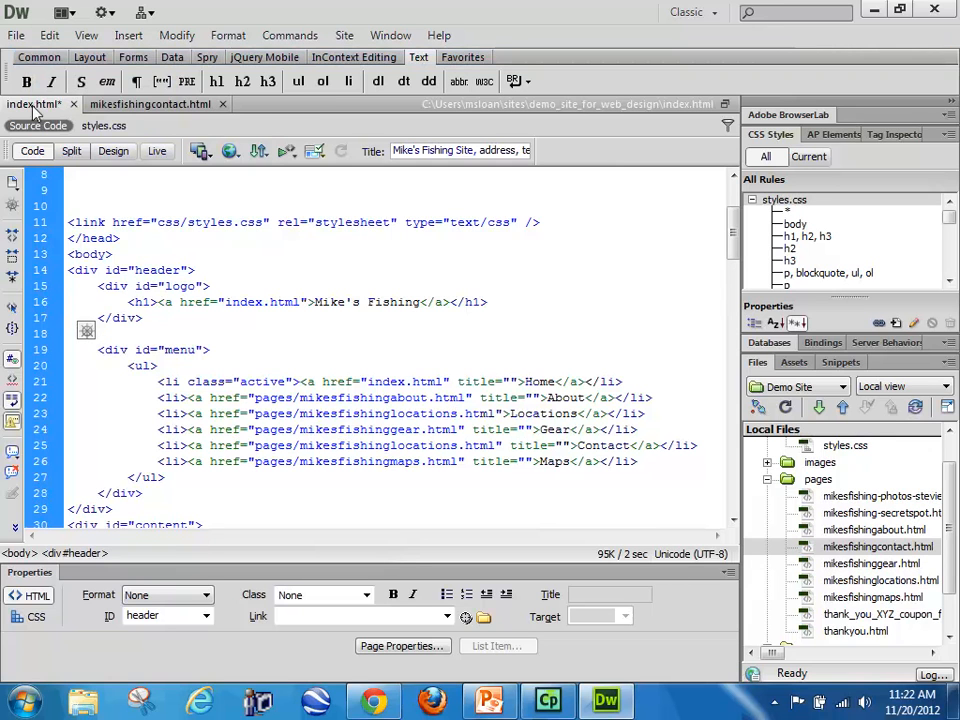
Step: Insert a Spry Menu Bar with the Horizontal layout at the blank line above the menu div
left_click(38, 58)
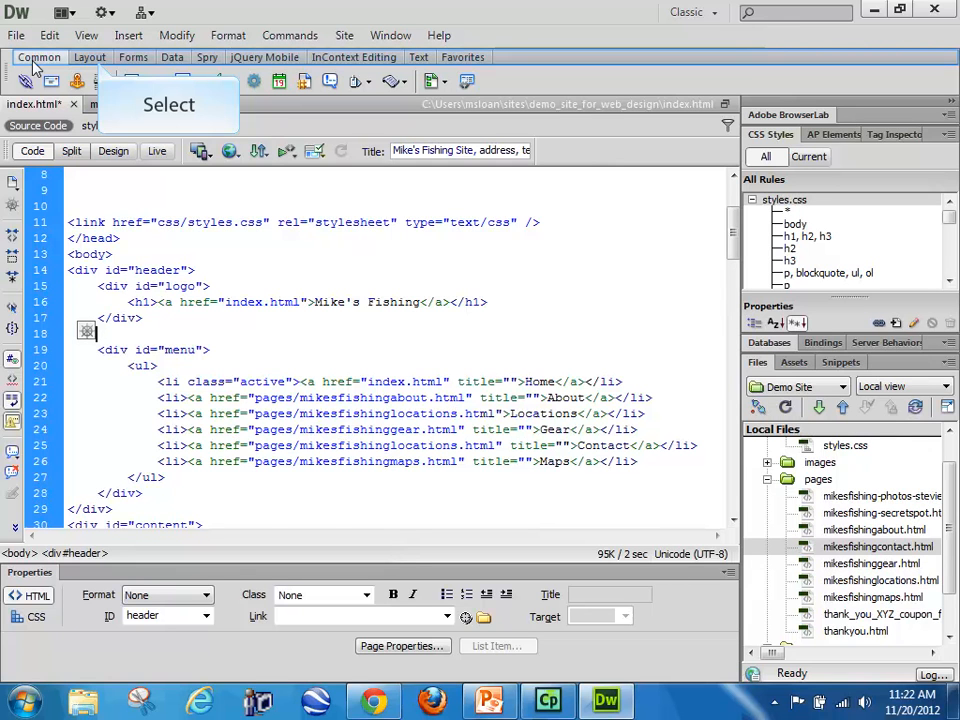
left_click(97, 62)
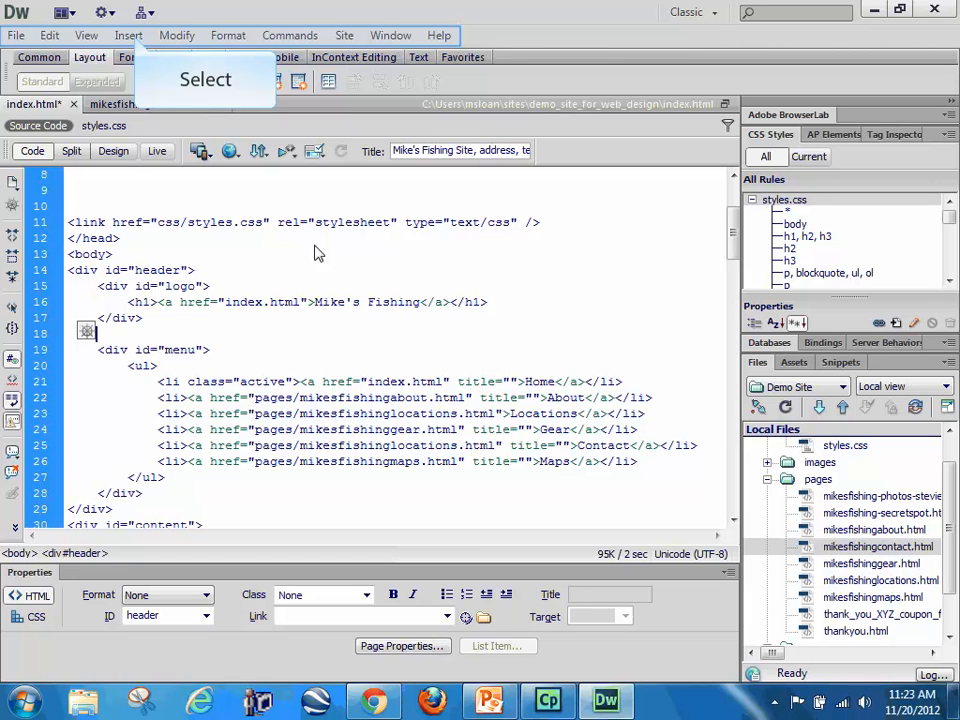
left_click(130, 36)
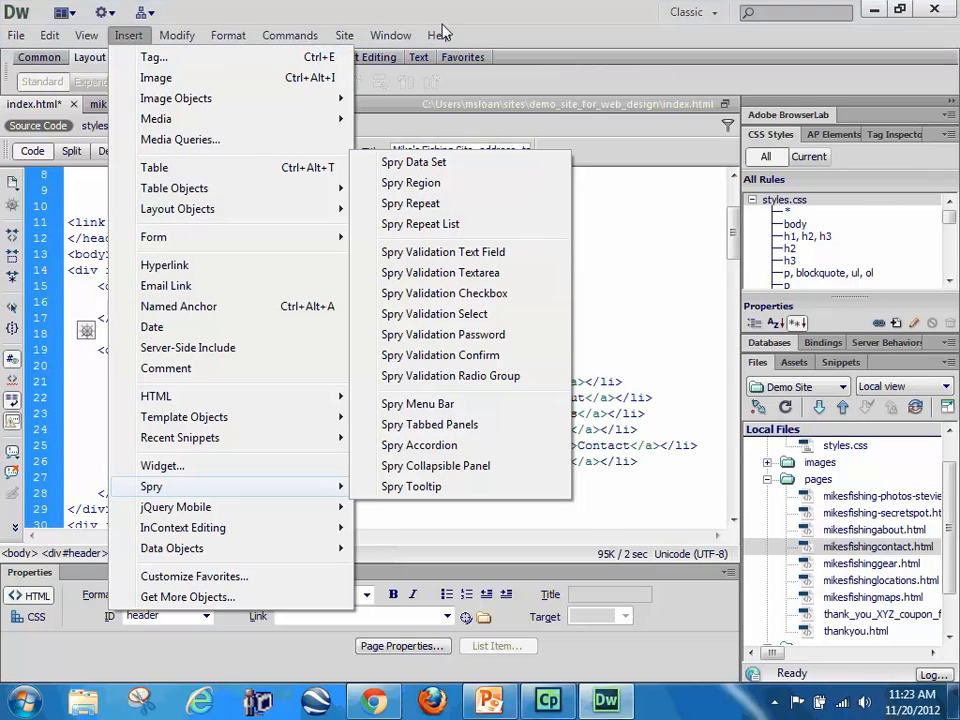
left_click(518, 4)
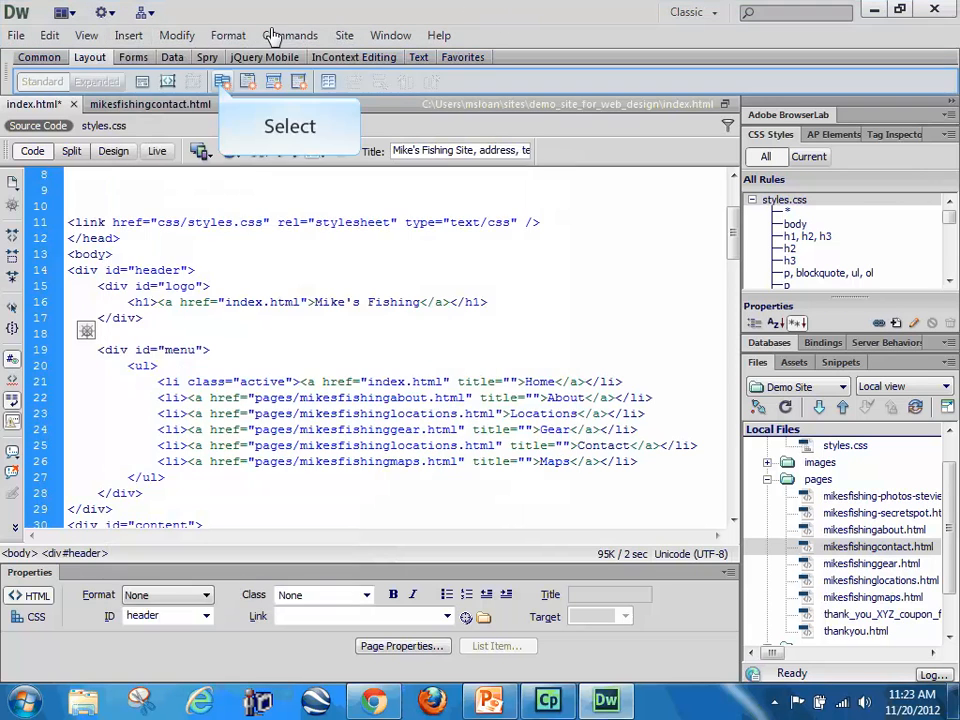
left_click(220, 82)
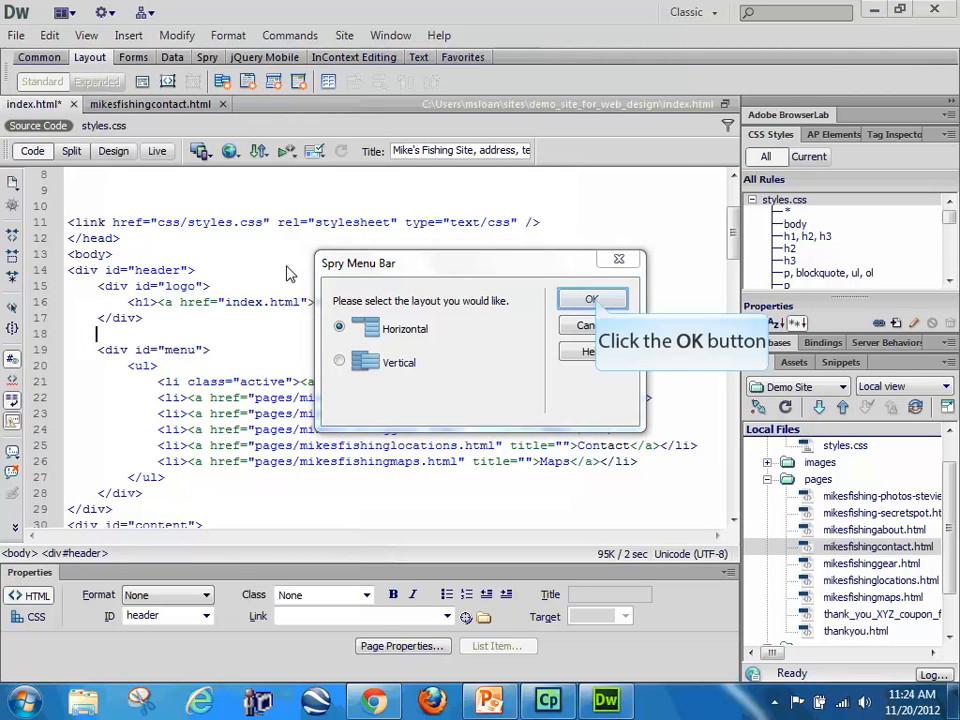
left_click(595, 301)
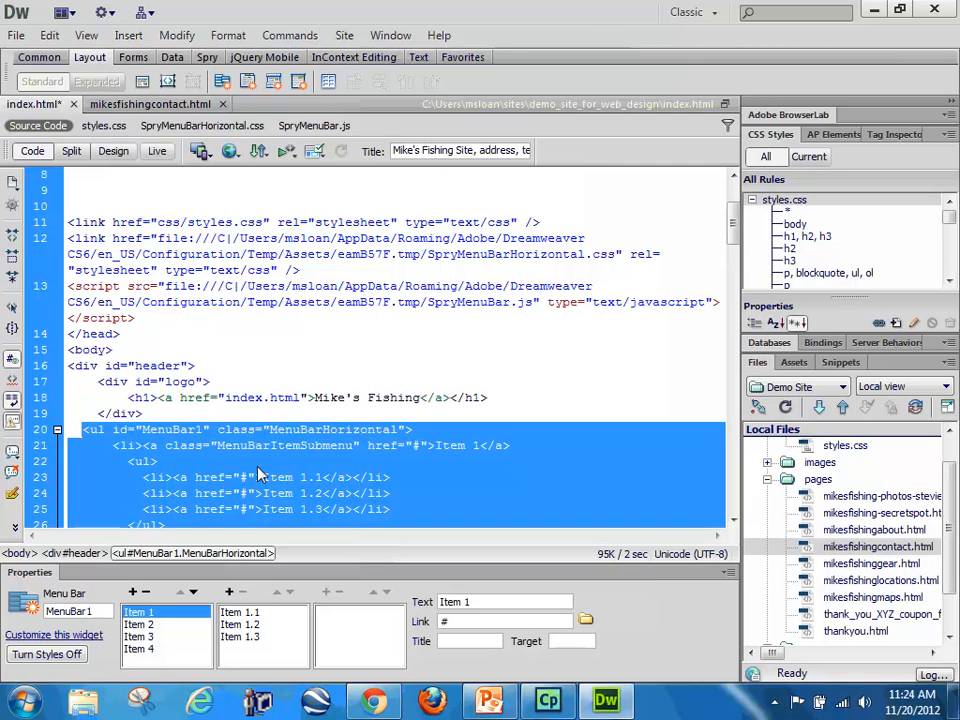
Step: Look through the inserted MenuBar1 list code, from its first item to the existing menu div below it
scroll(258, 472, "down", 4)
scroll(258, 472, "down", 3)
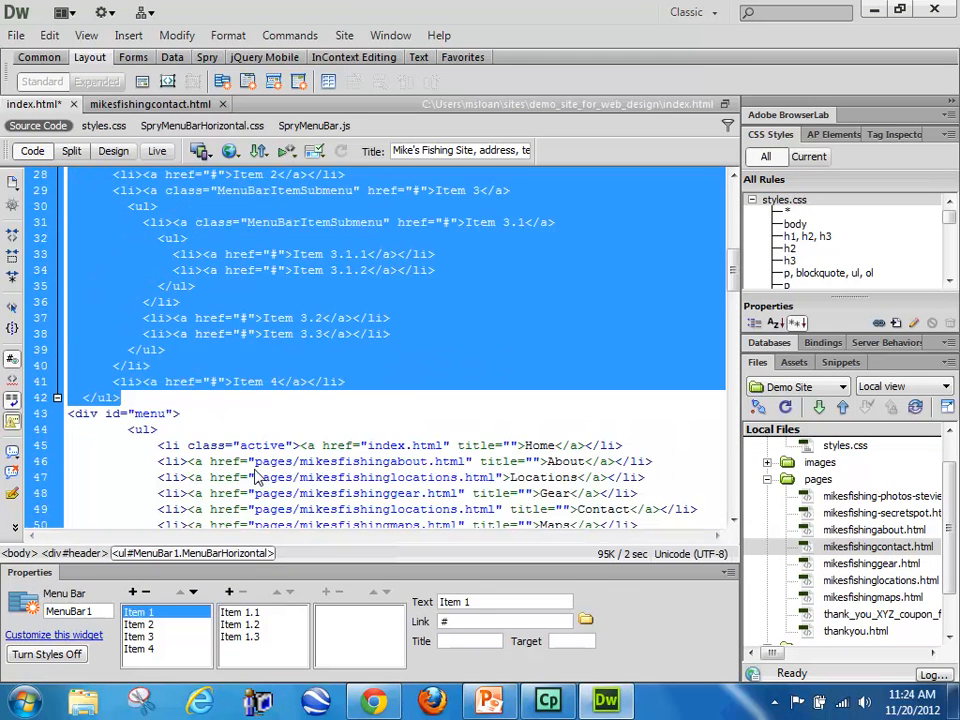
scroll(255, 477, "up", 4)
scroll(255, 477, "down", 1)
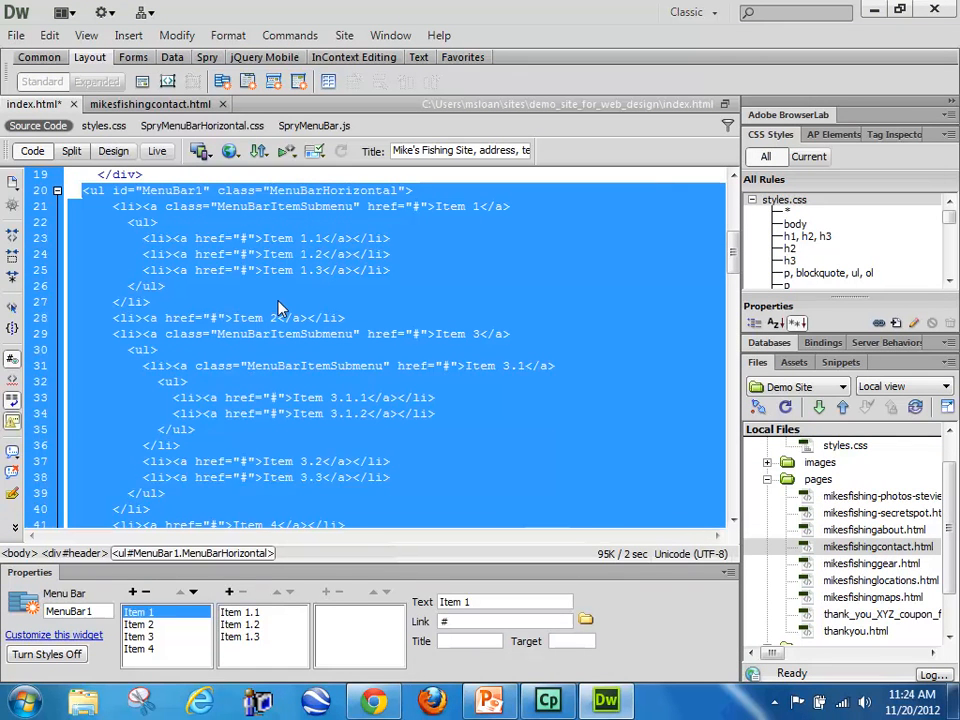
scroll(279, 311, "down", 2)
scroll(230, 436, "up", 5)
scroll(230, 436, "up", 1)
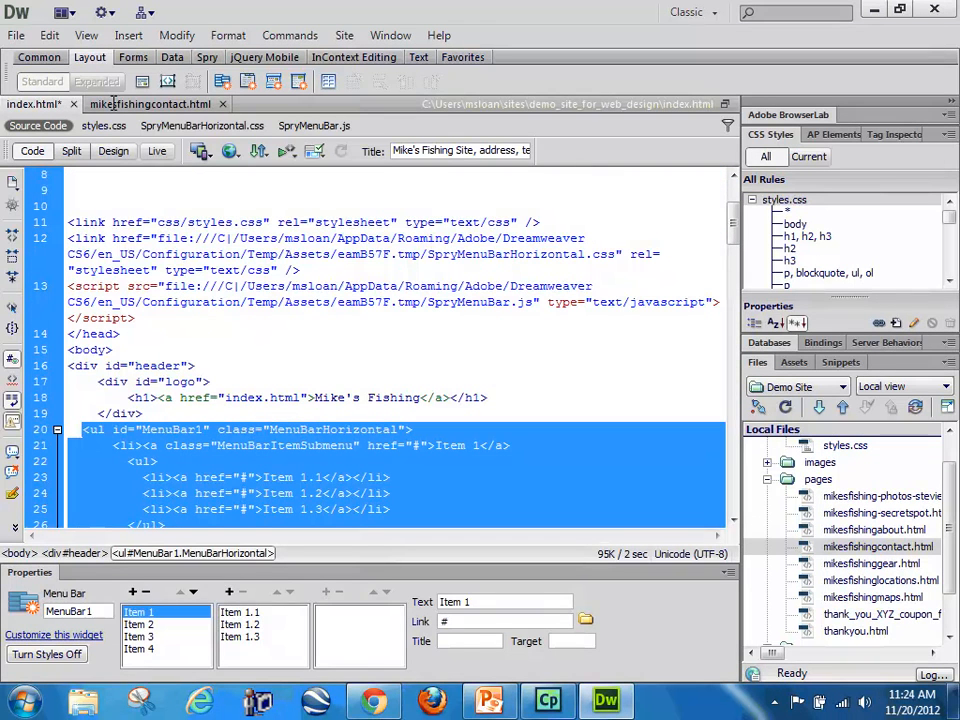
Step: Examine the SpryMenuBar.js script tag, the SpryMenuBarHorizontal.css link and its temporary file path in the page head
left_click(134, 317)
left_click_drag(134, 317, 60, 287)
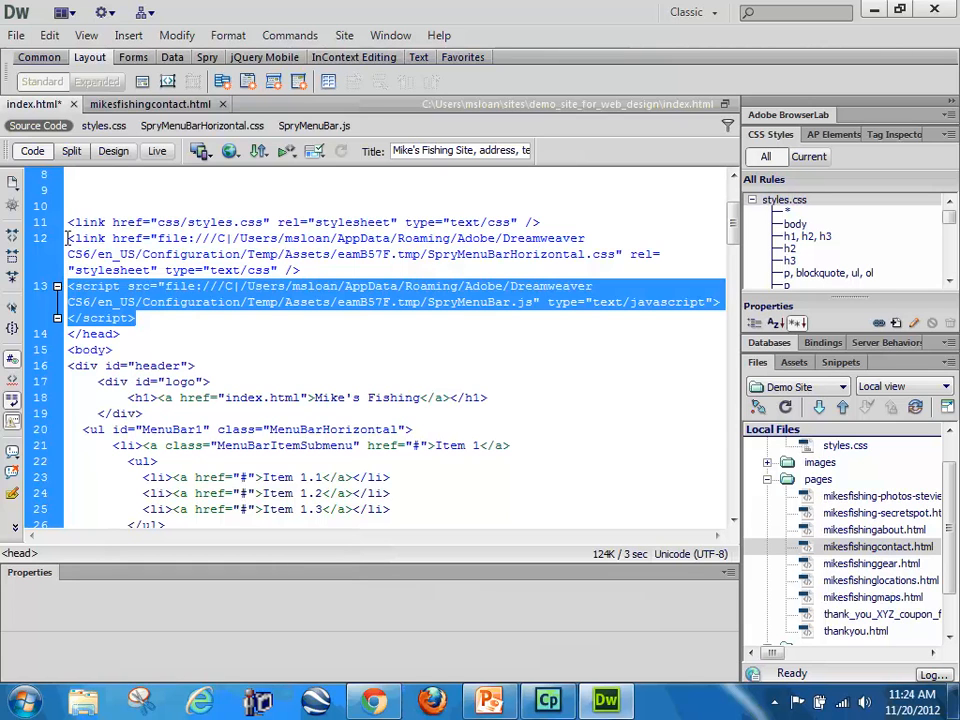
left_click_drag(68, 238, 300, 270)
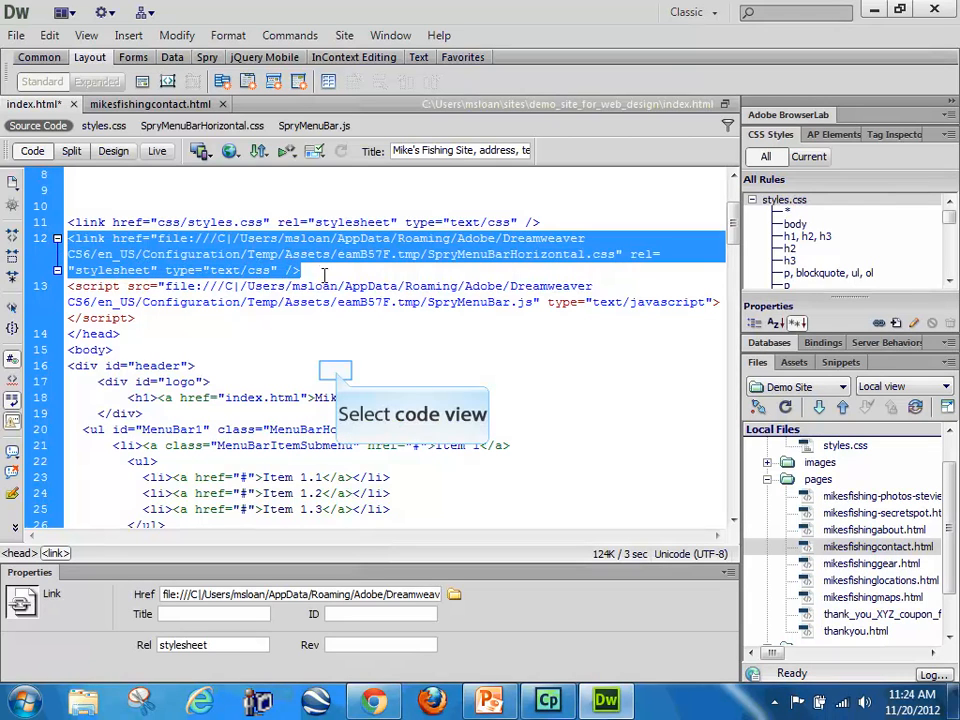
left_click(328, 371)
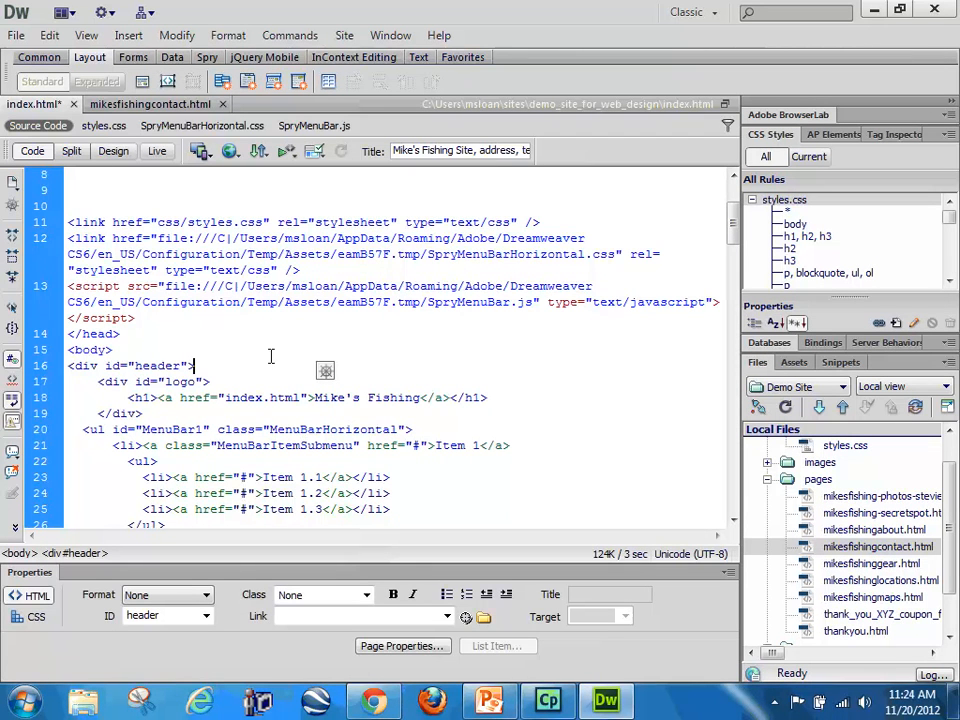
left_click_drag(218, 240, 395, 240)
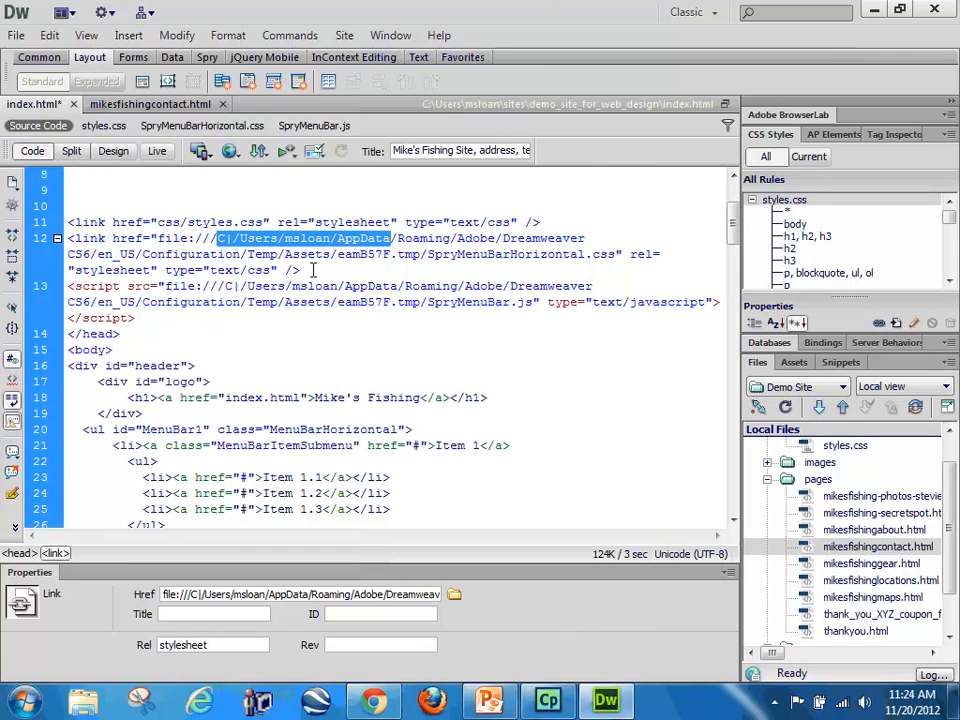
Step: Examine the MenuBar1 script block placed before the closing body tag
scroll(296, 328, "down", 20)
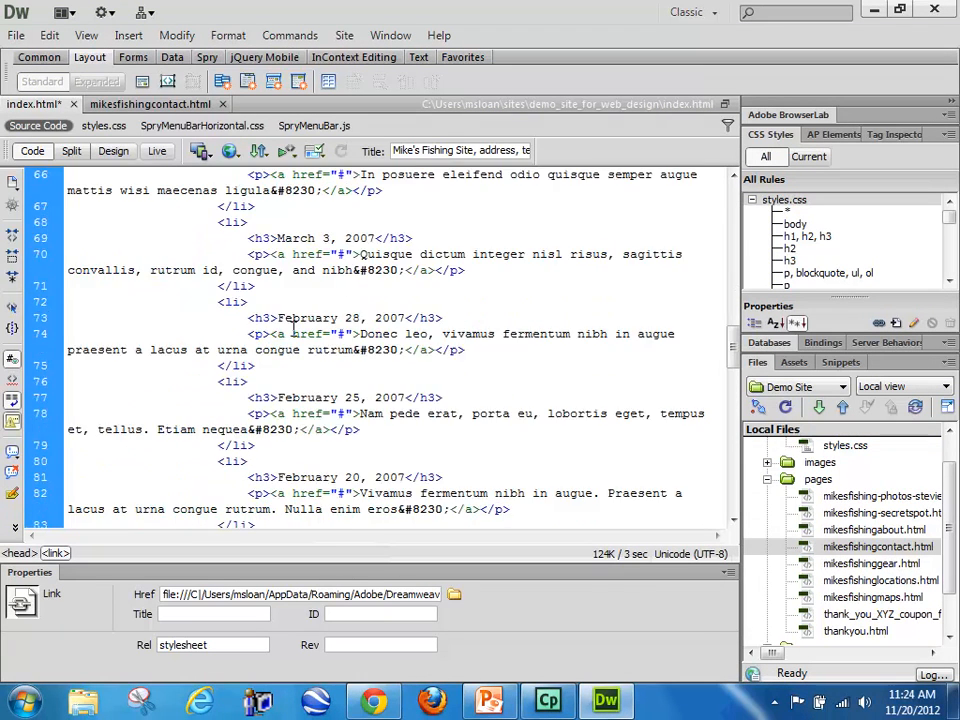
left_click_drag(138, 440, 67, 377)
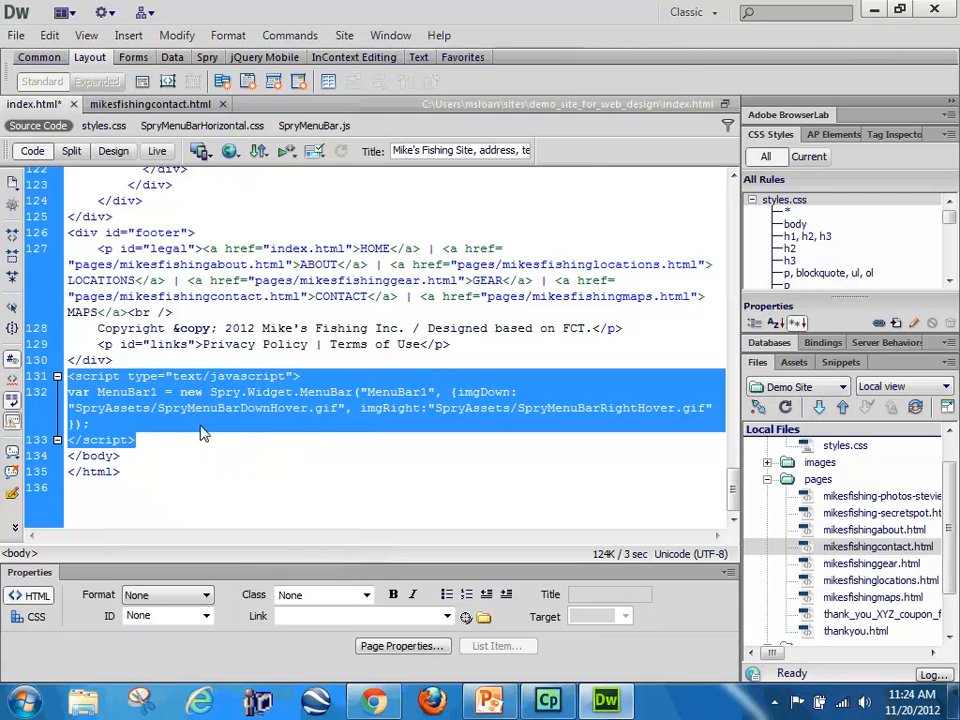
left_click(246, 437)
Step: Show the page in Design view and save index.html, accepting the copy of the Spry menu's dependent files into the site
scroll(245, 438, "up", 8)
scroll(246, 436, "up", 20)
left_click(114, 152)
scroll(472, 422, "up", 15)
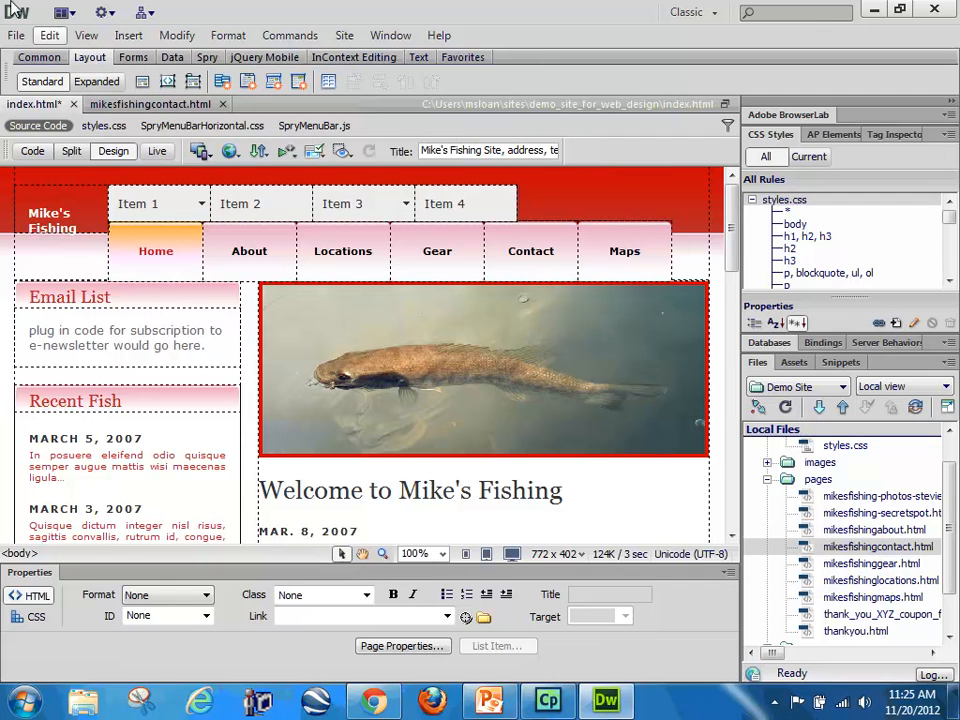
key("ctrl+s")
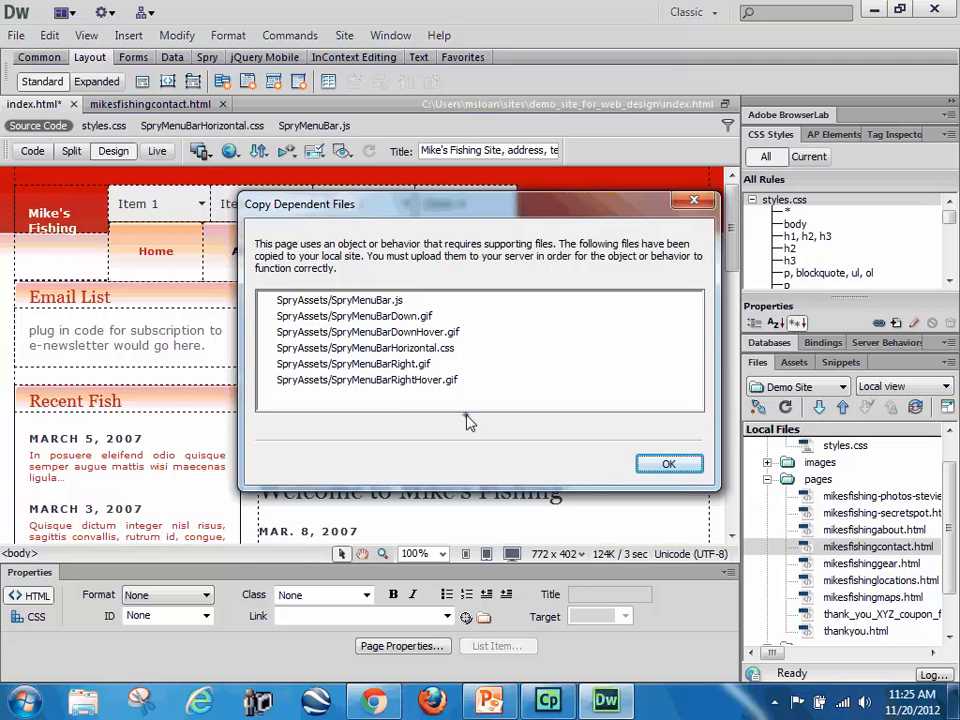
left_click(662, 463)
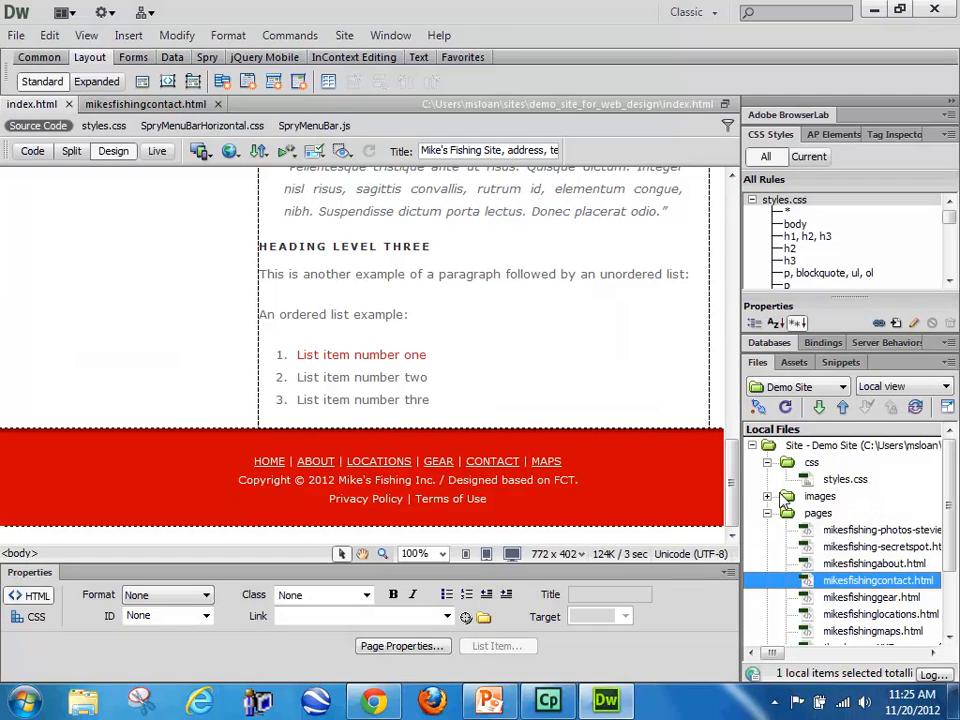
Step: Collapse the expanded site folders, refresh the local file list and select the SpryAssets folder
left_click(767, 462)
left_click(766, 496)
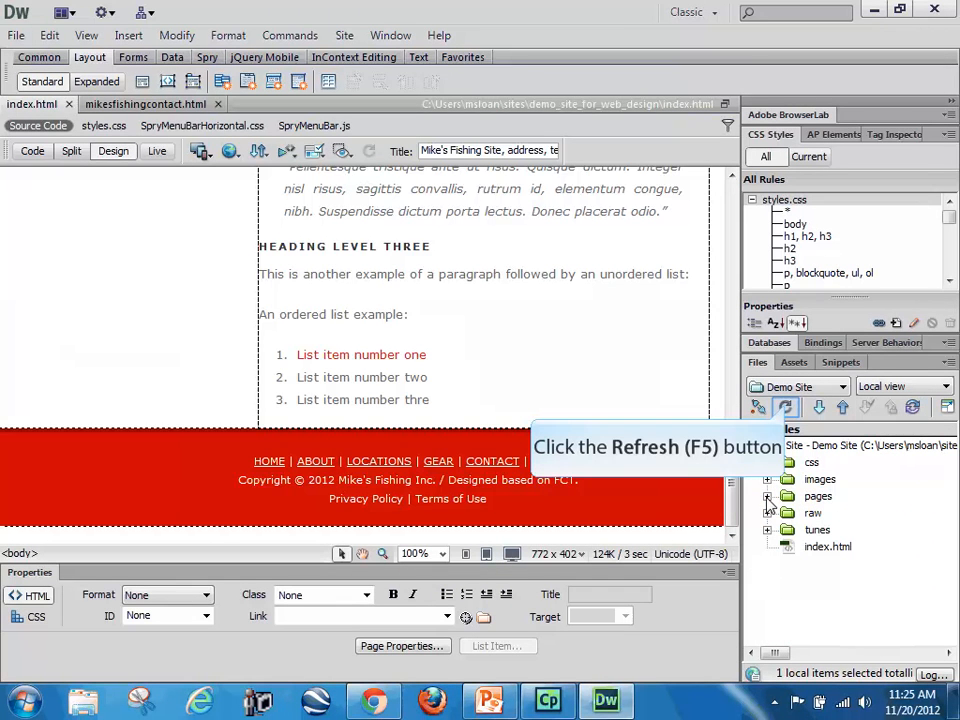
left_click(786, 408)
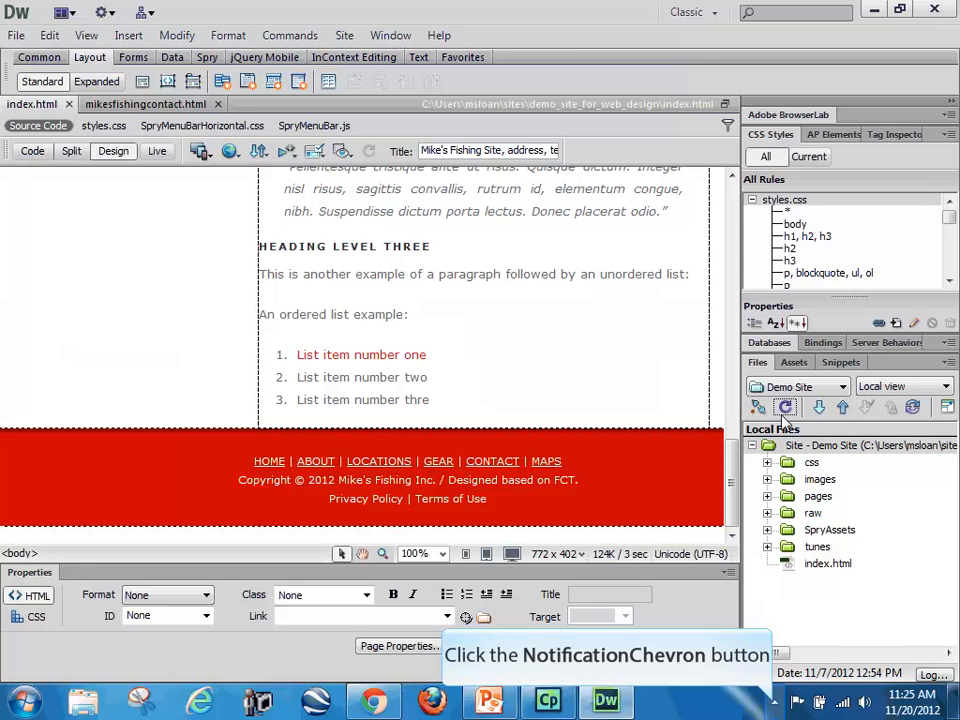
left_click(775, 704)
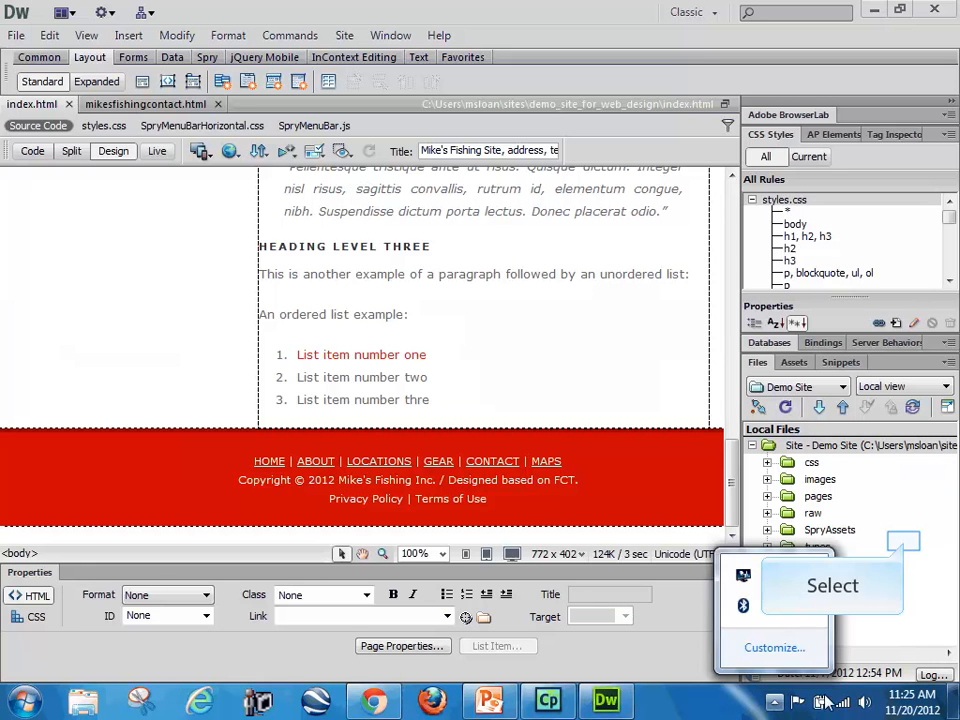
left_click(902, 541)
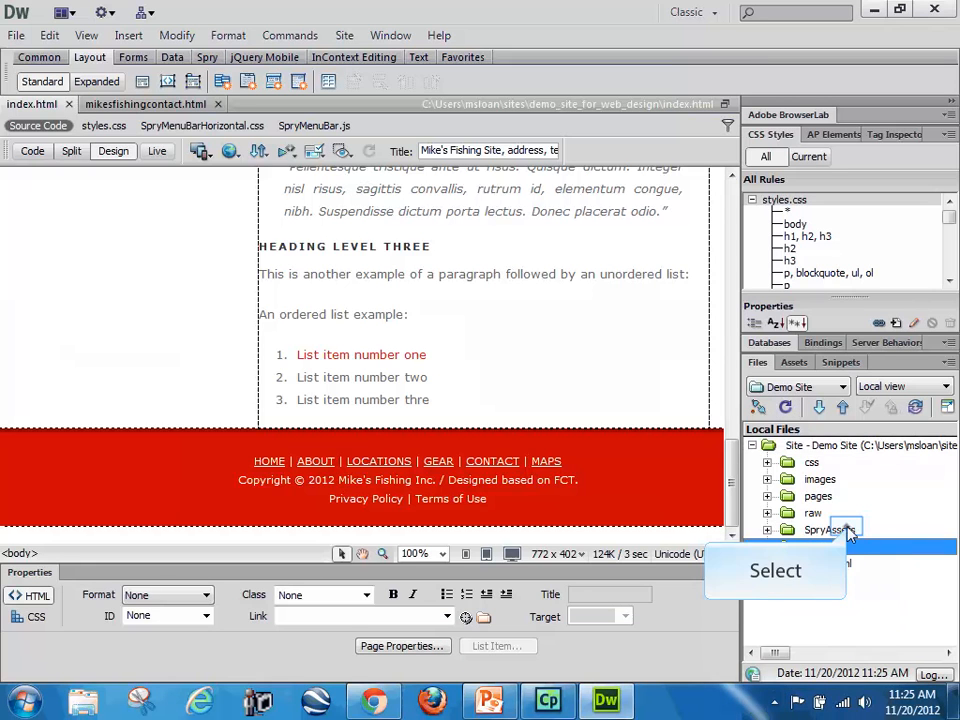
left_click(849, 532)
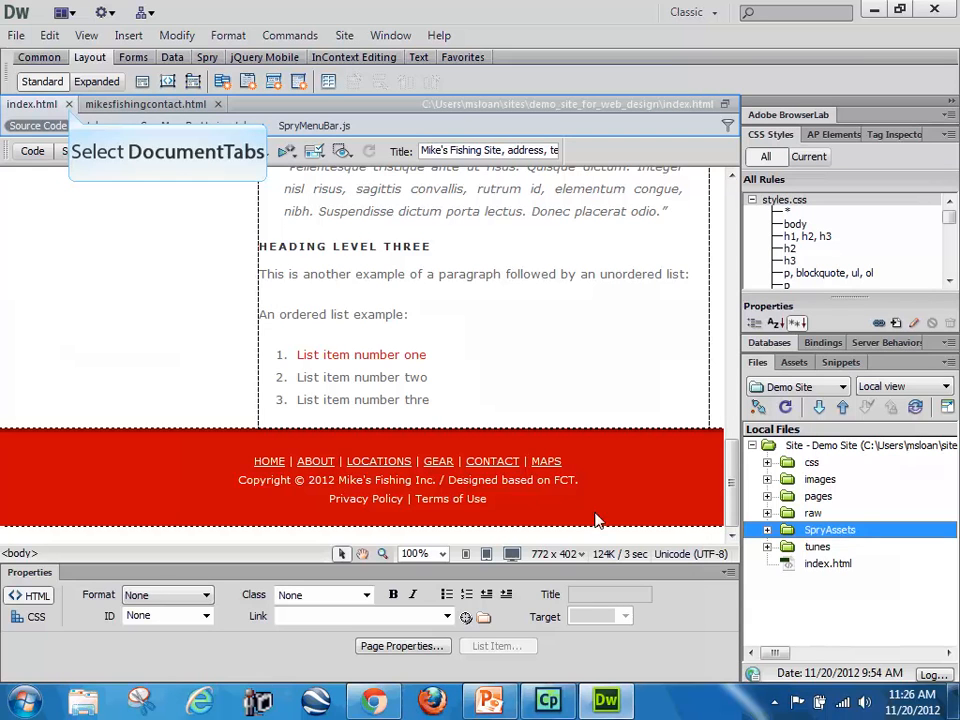
Step: Close both open pages and rename the SpryAssets folder to spry, updating the links in the affected files
left_click(69, 104)
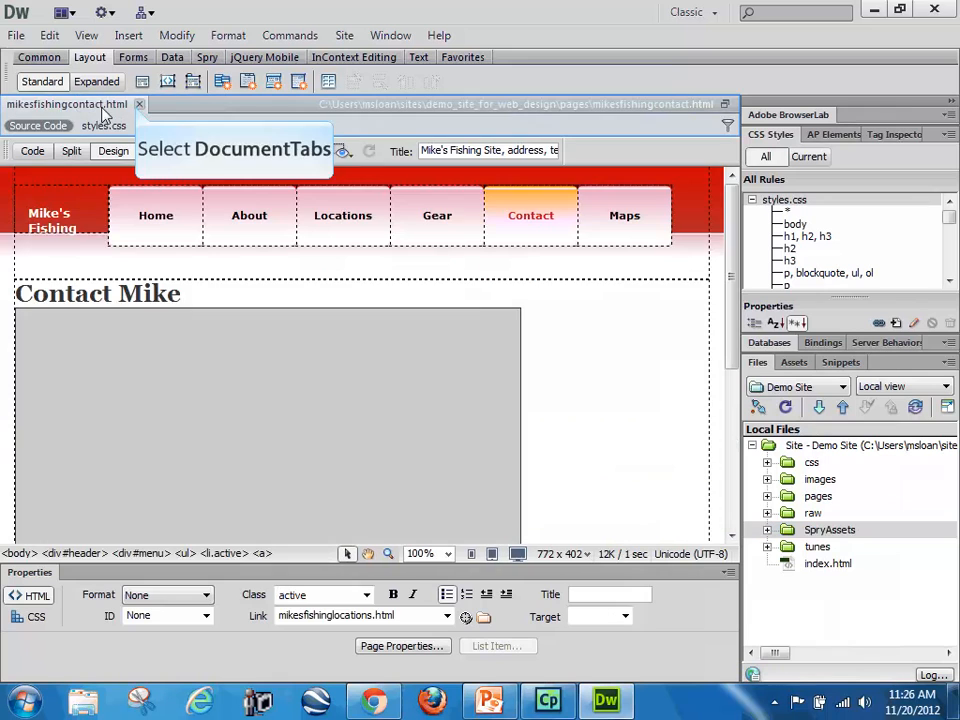
left_click(139, 104)
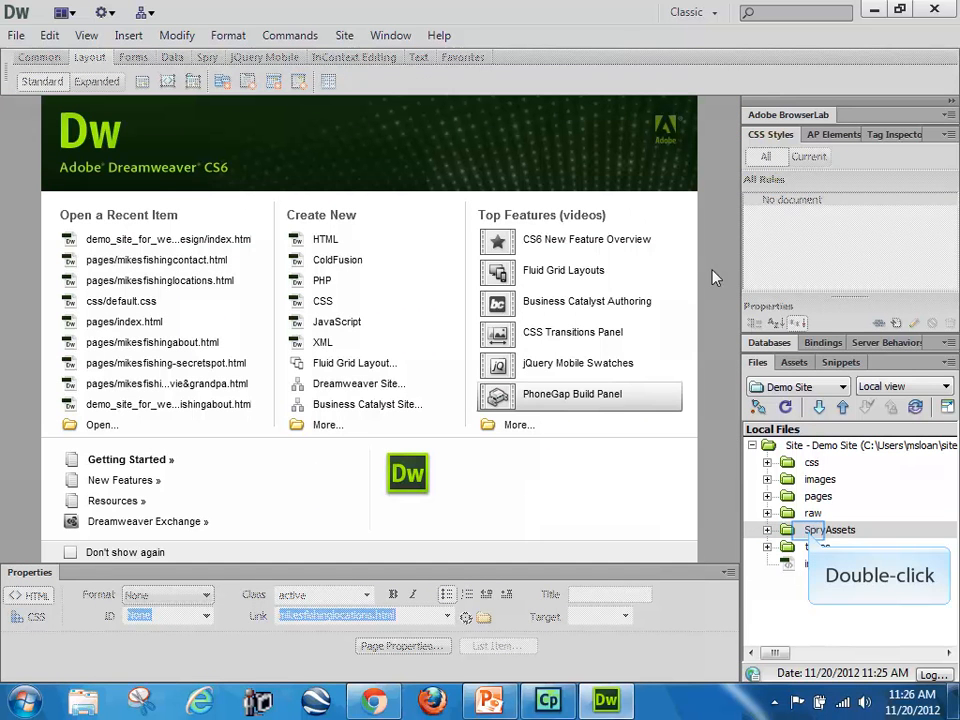
double_click(812, 530)
left_click(830, 530)
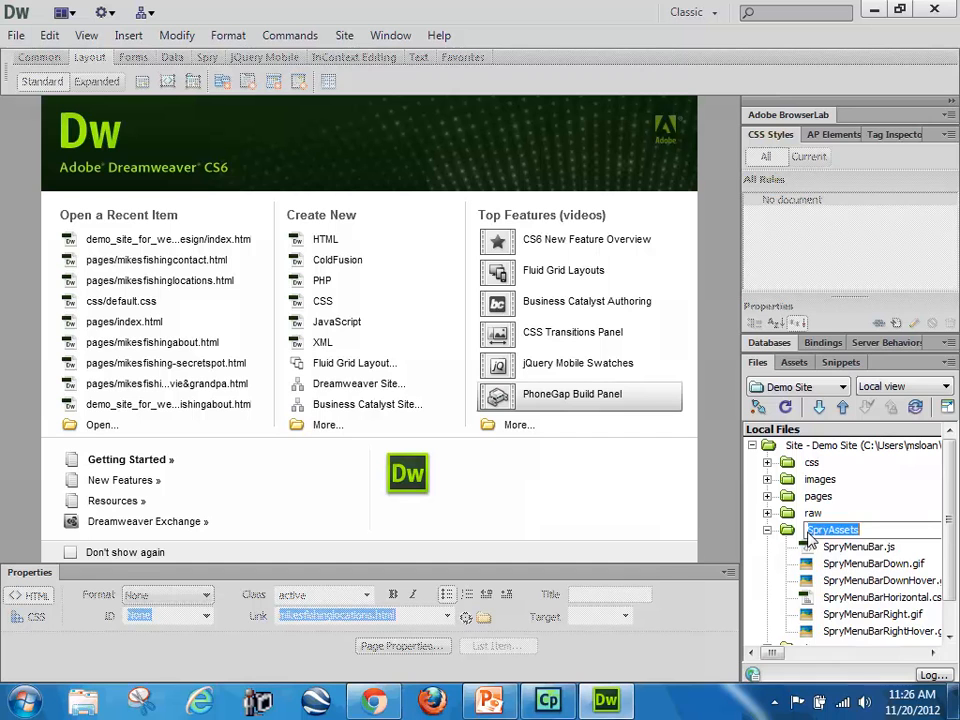
type("spry")
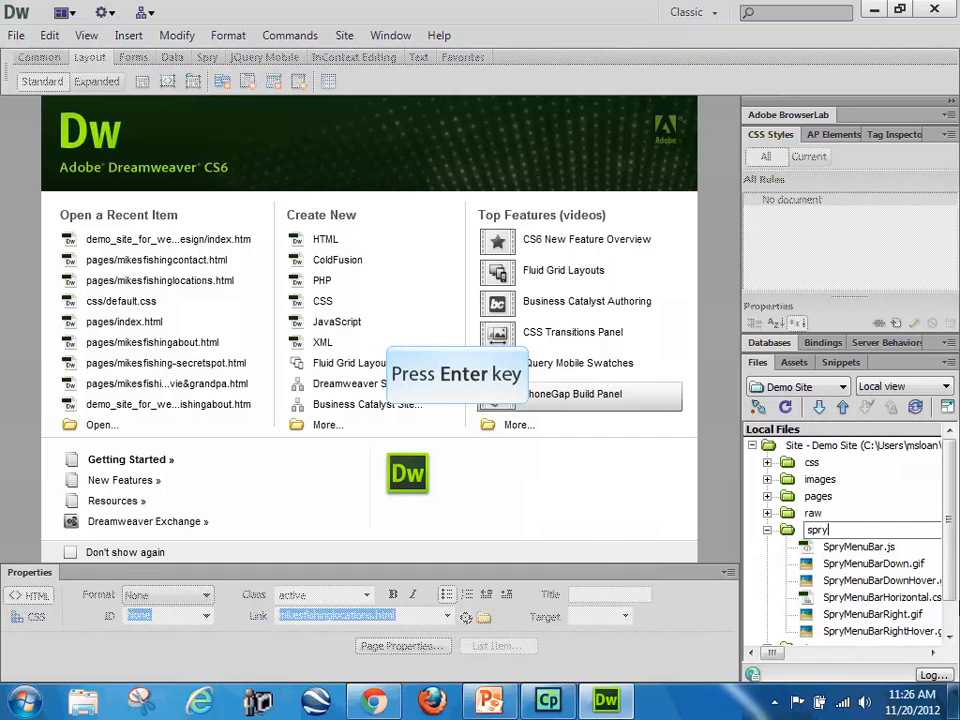
key("Return")
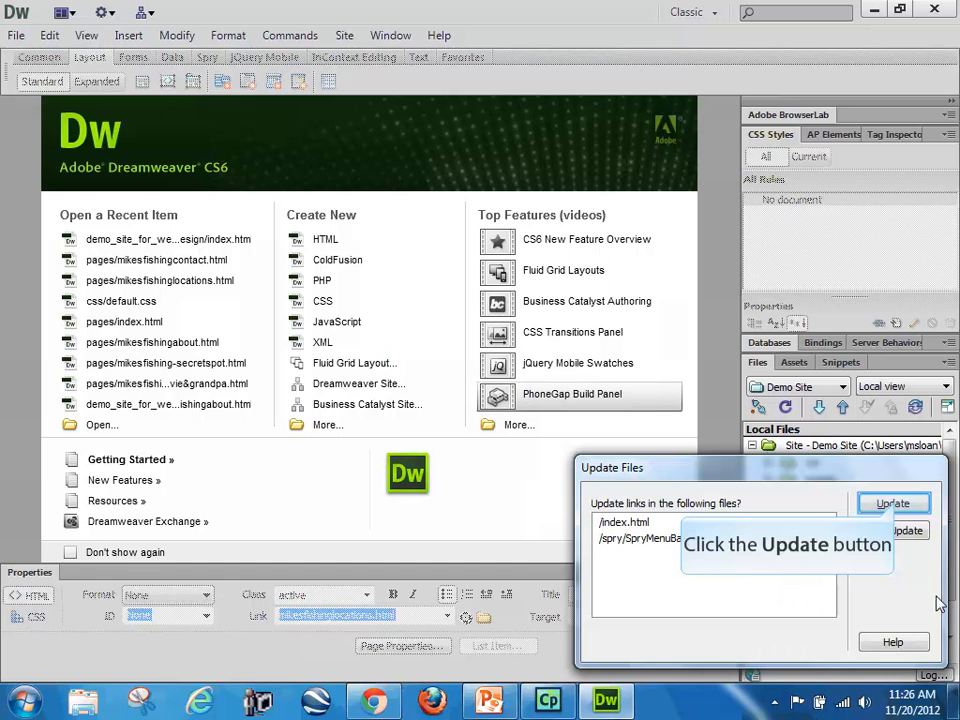
left_click(895, 505)
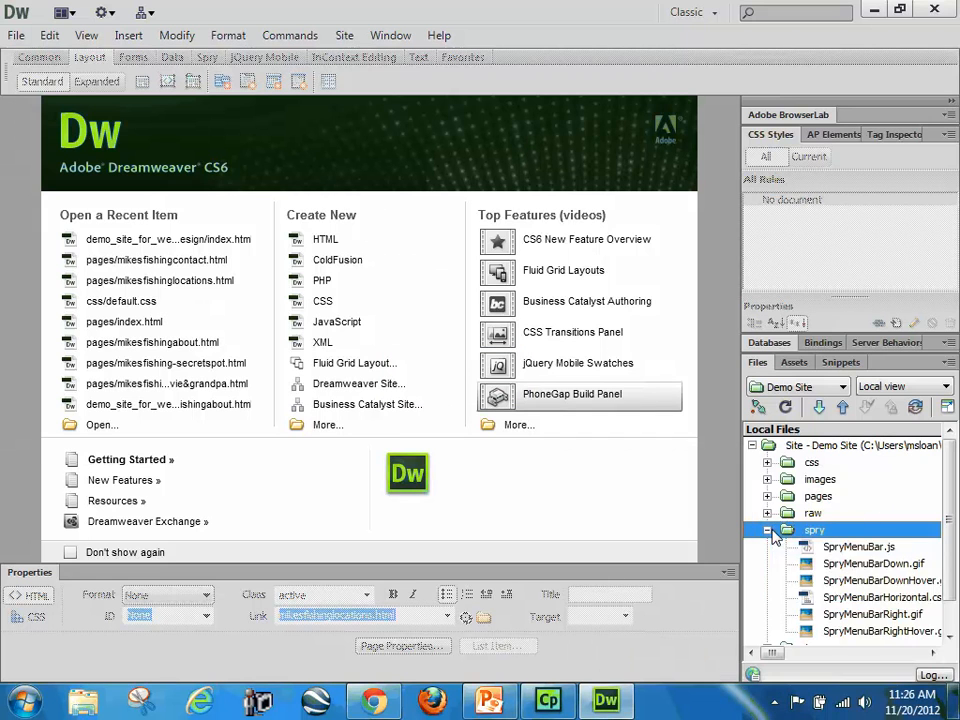
Step: Move SpryMenuBarHorizontal.css from the spry folder into the css folder and update the links to it
left_click_drag(951, 513, 952, 528)
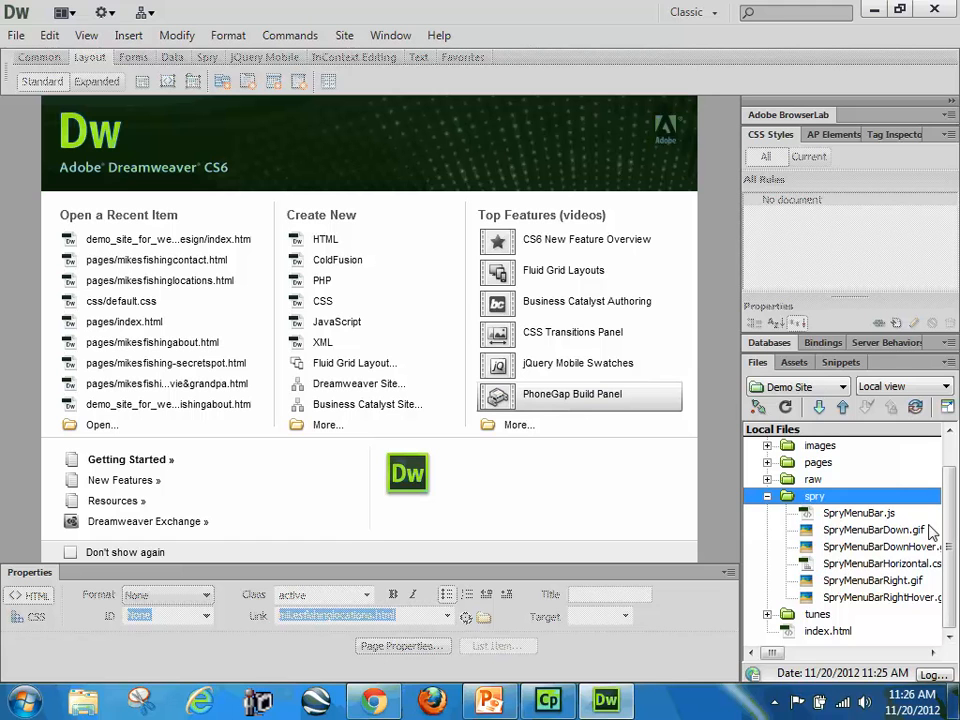
left_click_drag(778, 656, 798, 662)
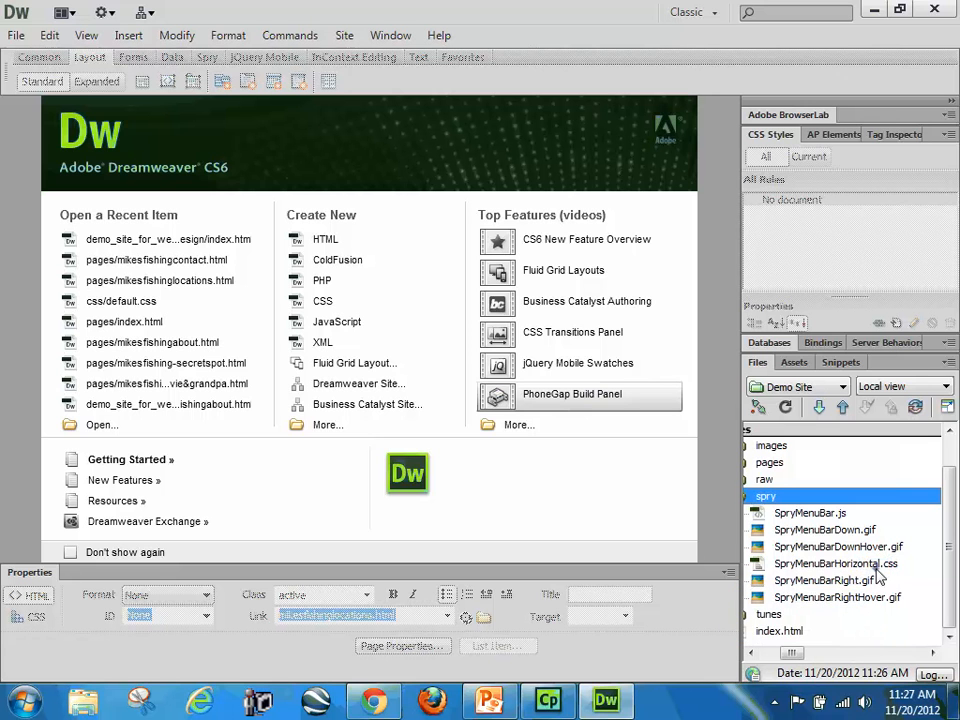
left_click(846, 566)
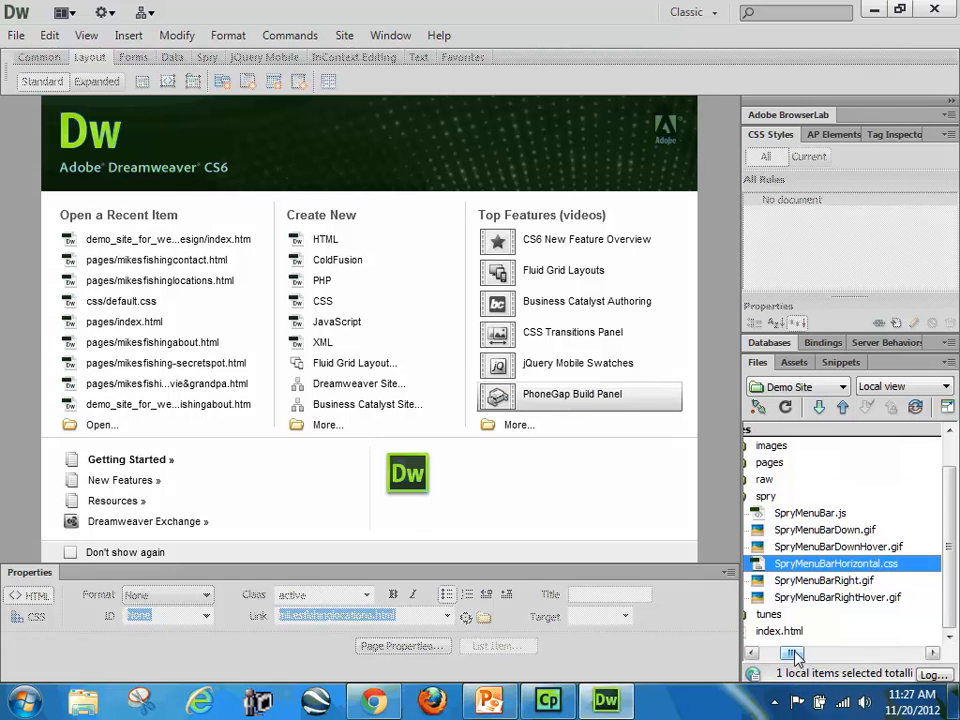
left_click_drag(796, 653, 772, 653)
scroll(935, 598, "up", 1)
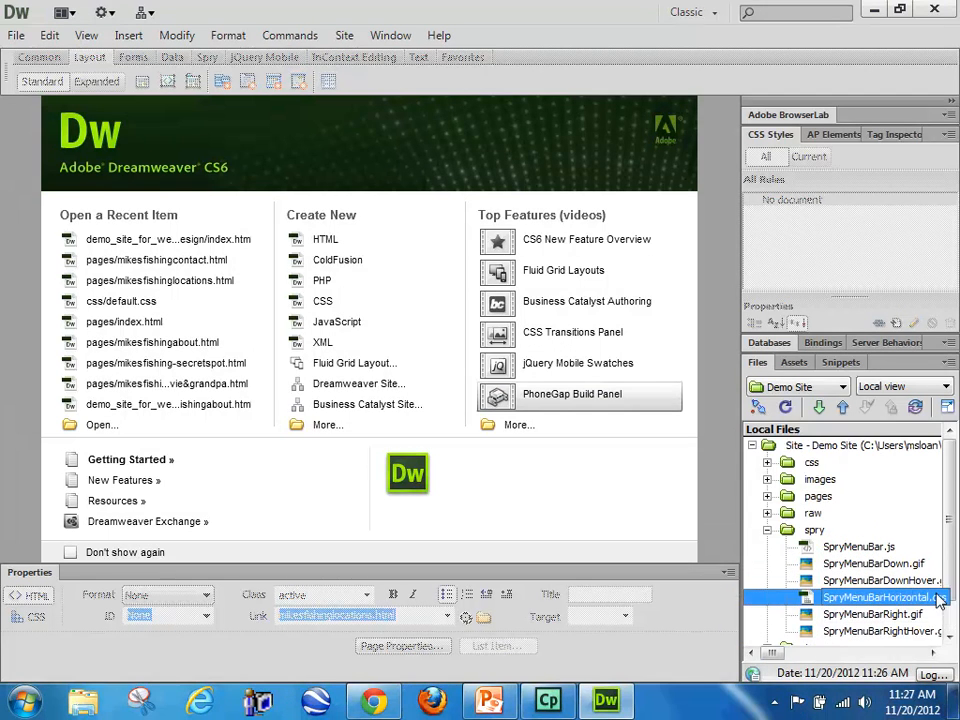
left_click_drag(838, 585, 811, 467)
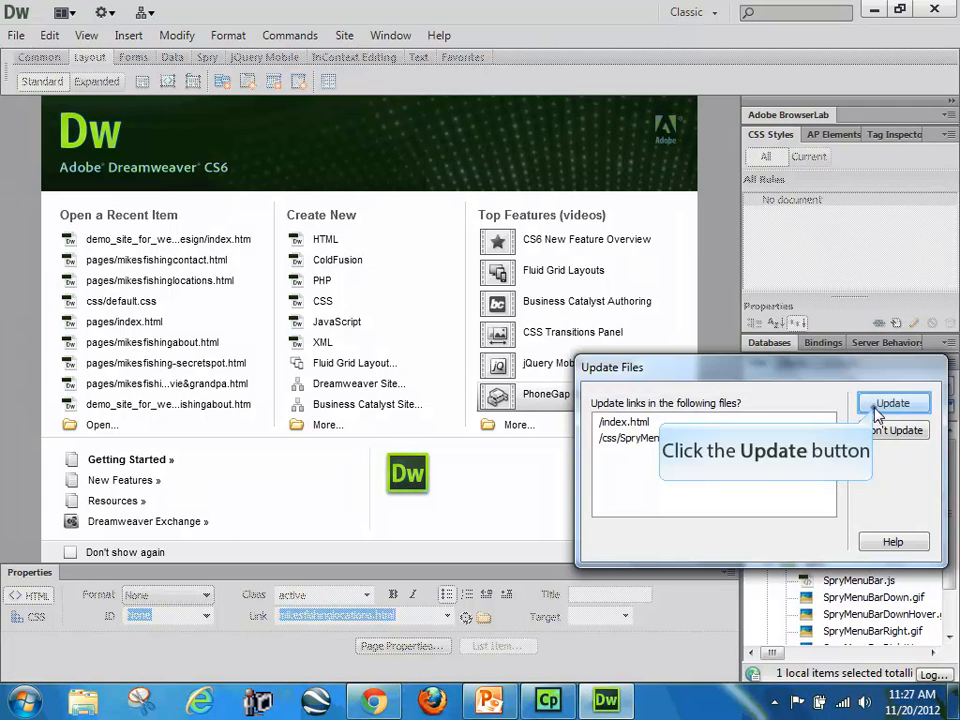
left_click(880, 401)
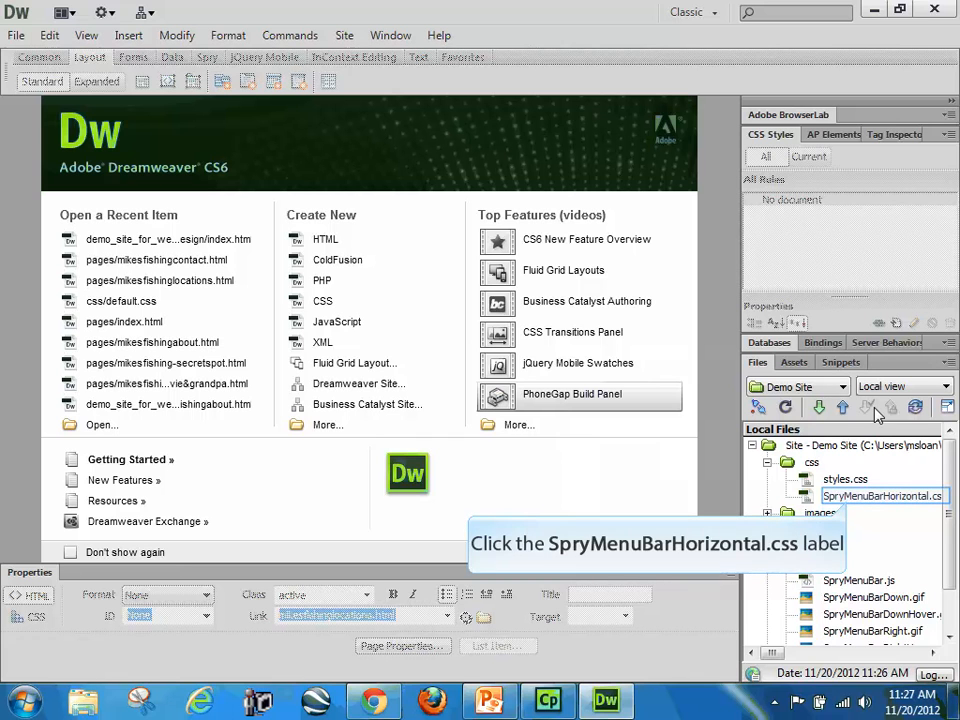
Step: Rename SpryMenuBarHorizontal.css in the css folder as sprymenu.css and update the link in index.html
left_click(848, 497)
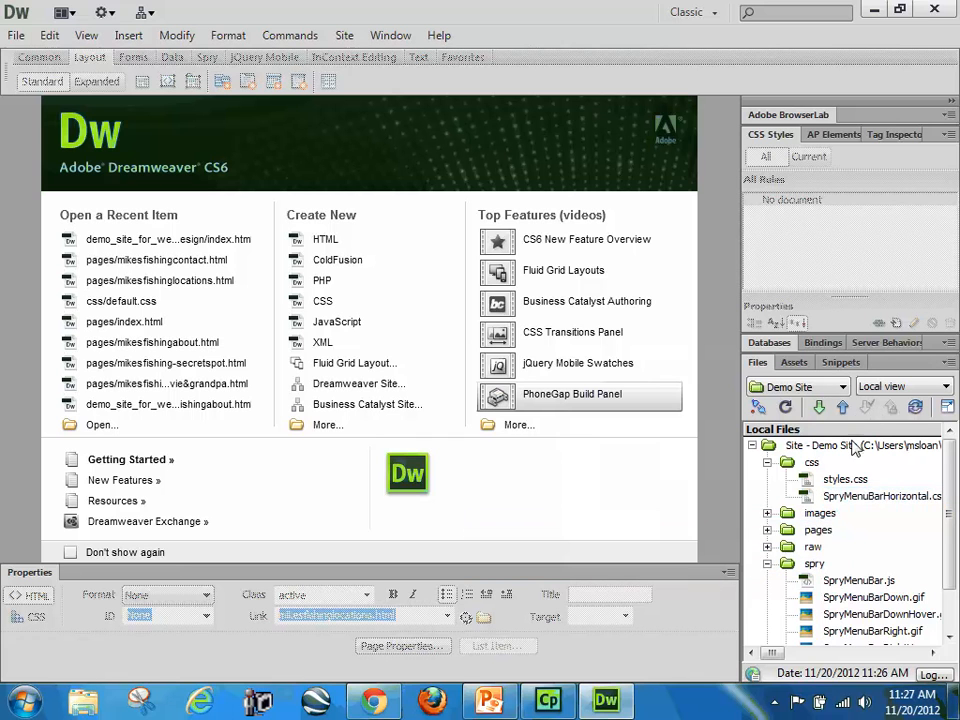
left_click(846, 500)
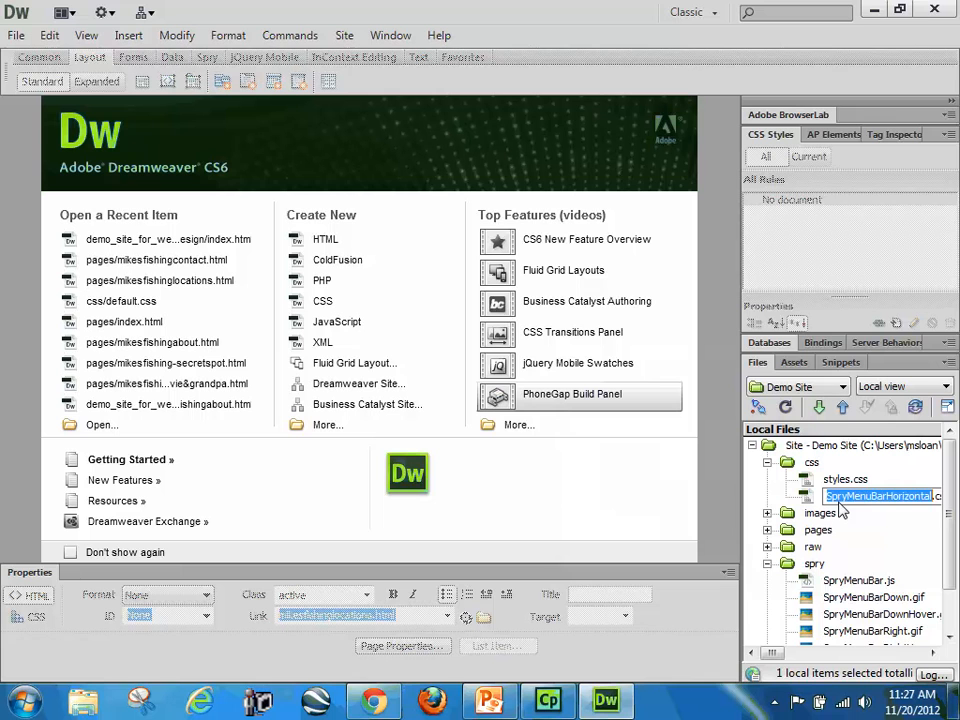
type("s")
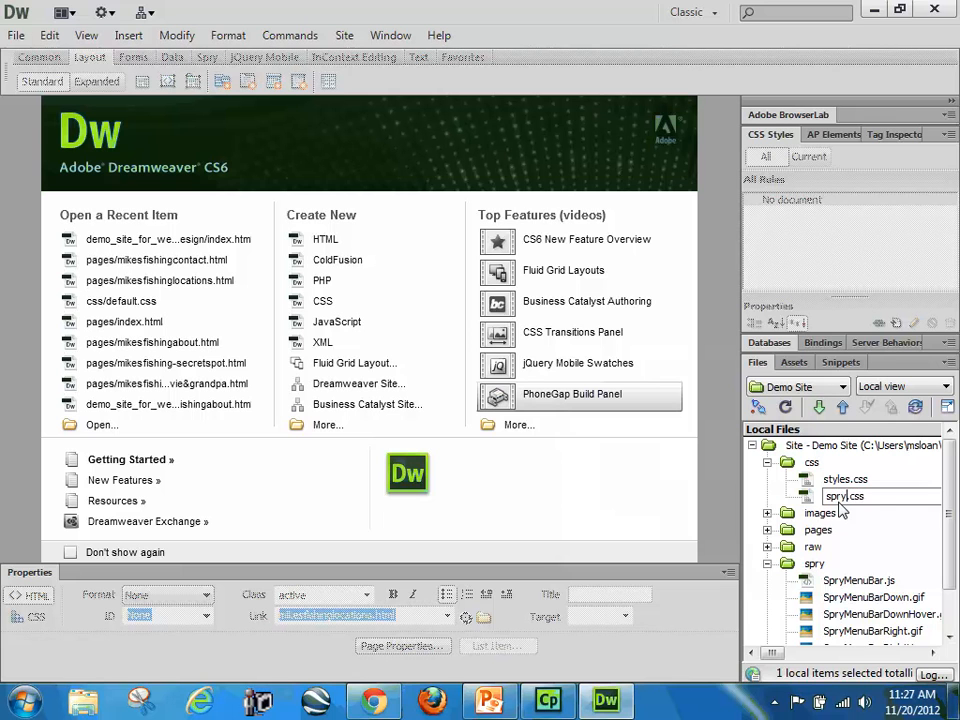
type("prymenu")
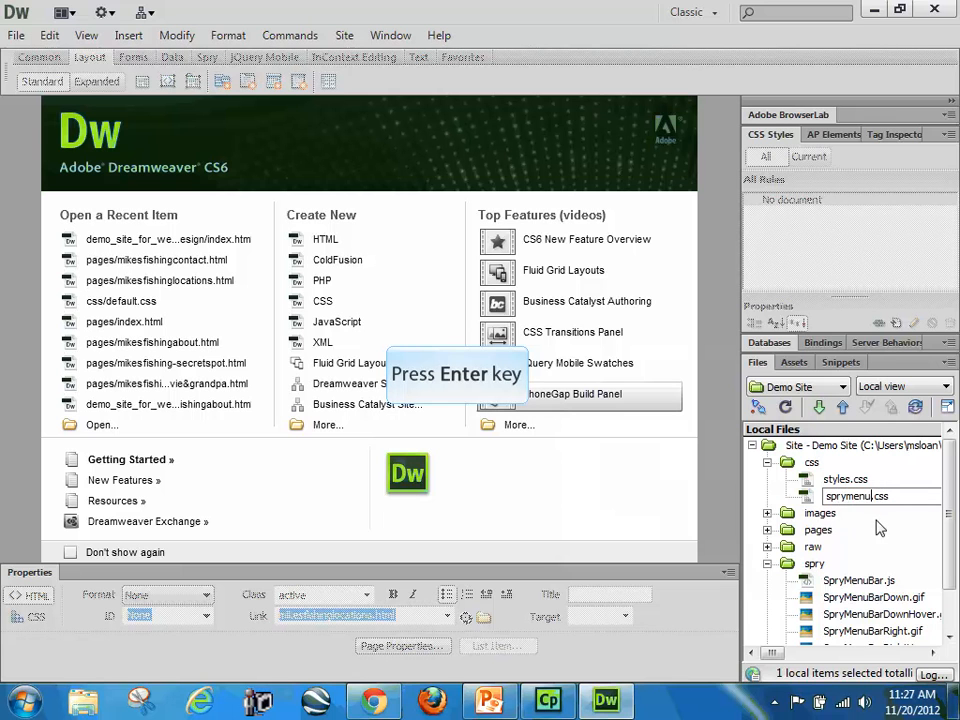
key("Return")
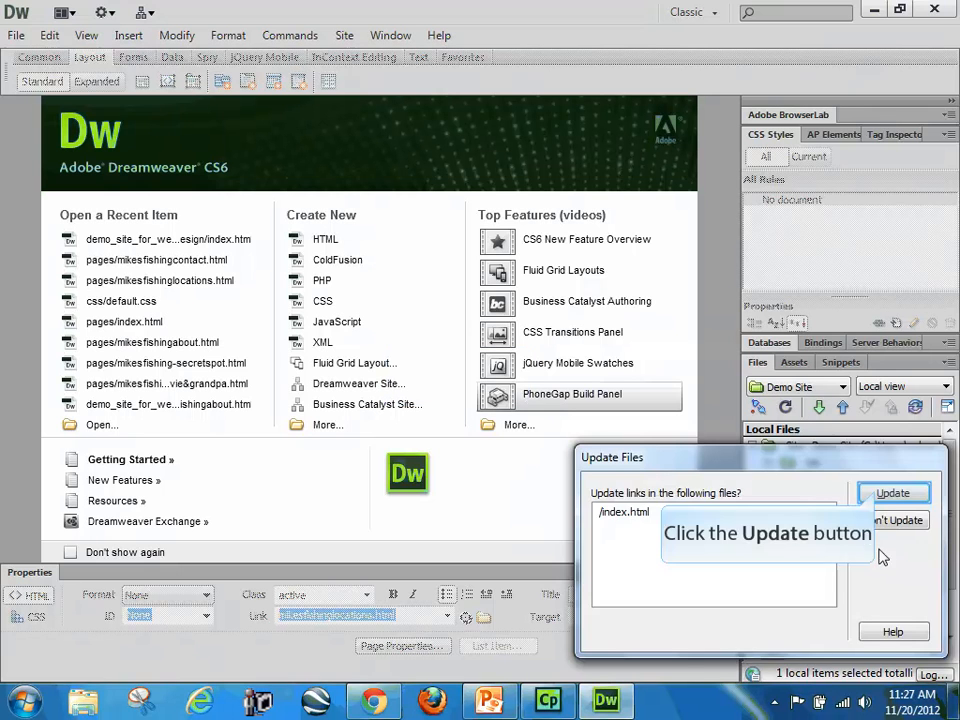
left_click(884, 494)
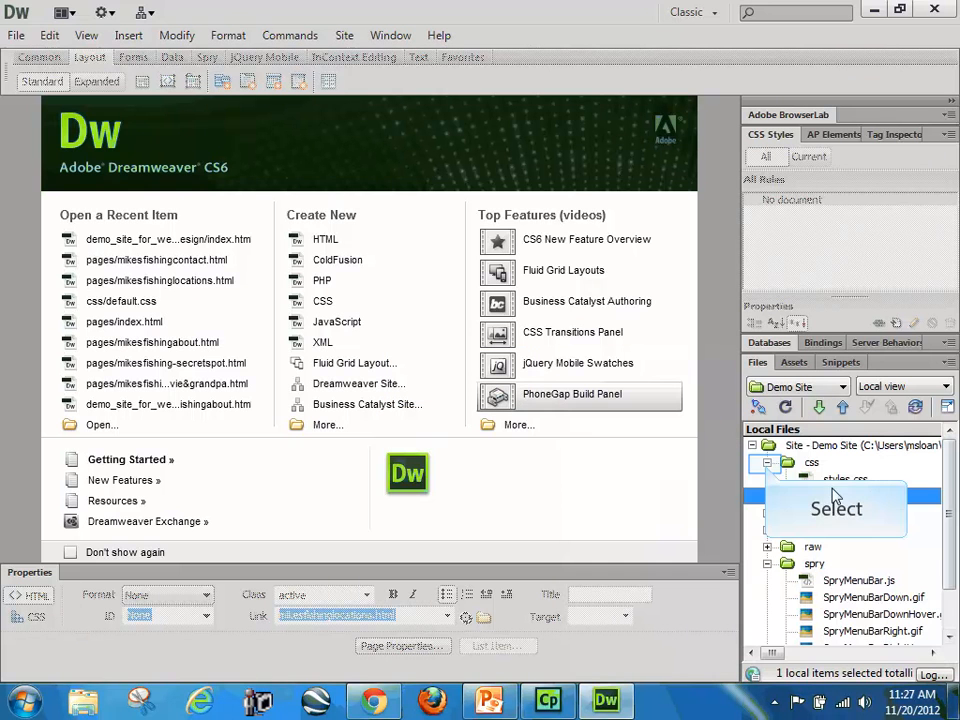
Step: Collapse the css and spry folders and reopen index.html from the site root
left_click(767, 462)
left_click(767, 530)
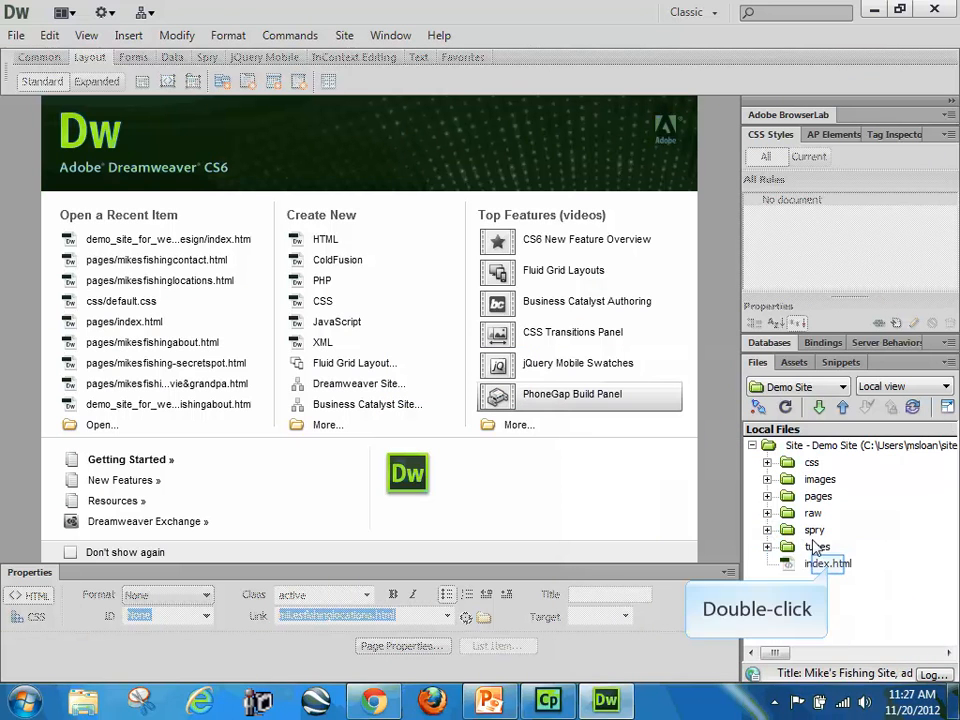
double_click(826, 563)
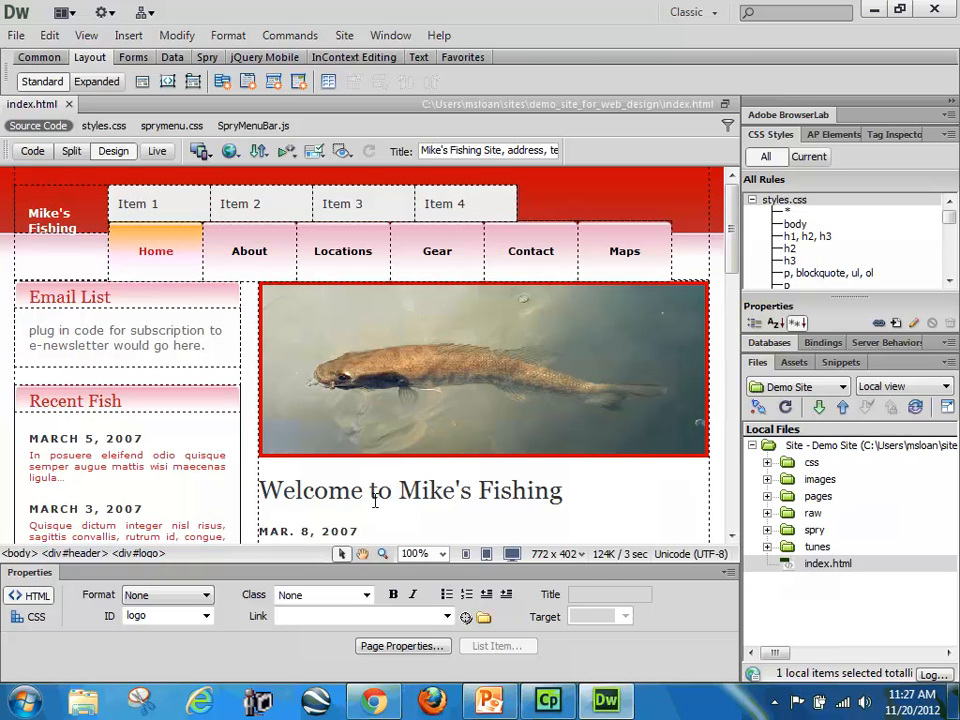
Step: Examine the menu bar's four items on the page, its list code, and the sprymenu.css and SpryMenuBar.js references in the head
left_click(147, 204)
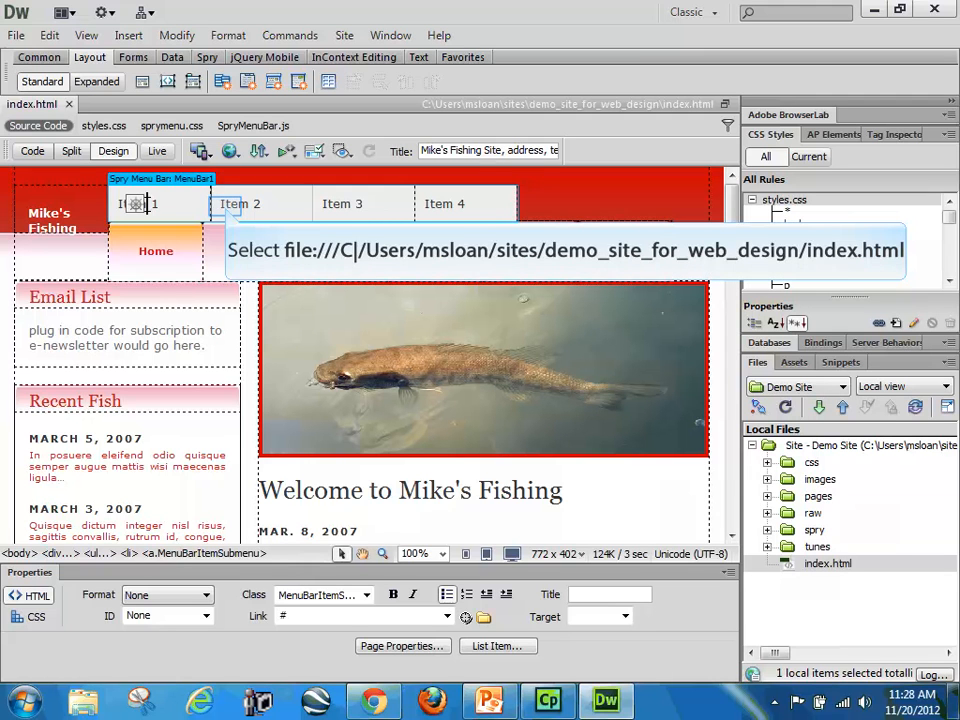
left_click(226, 207)
left_click(354, 206)
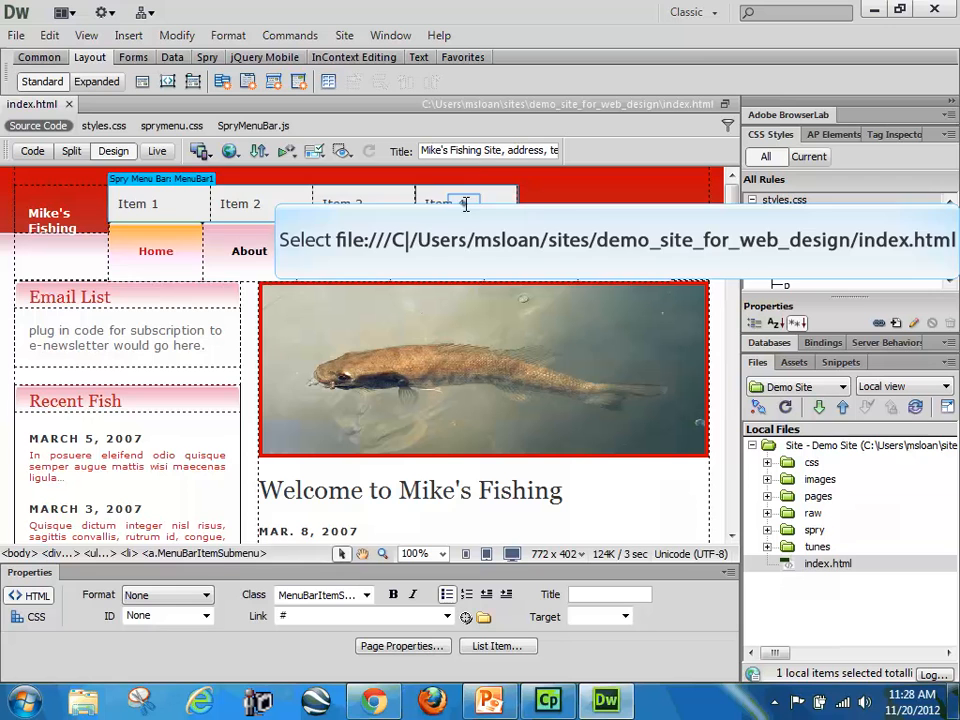
left_click(465, 205)
left_click(120, 210)
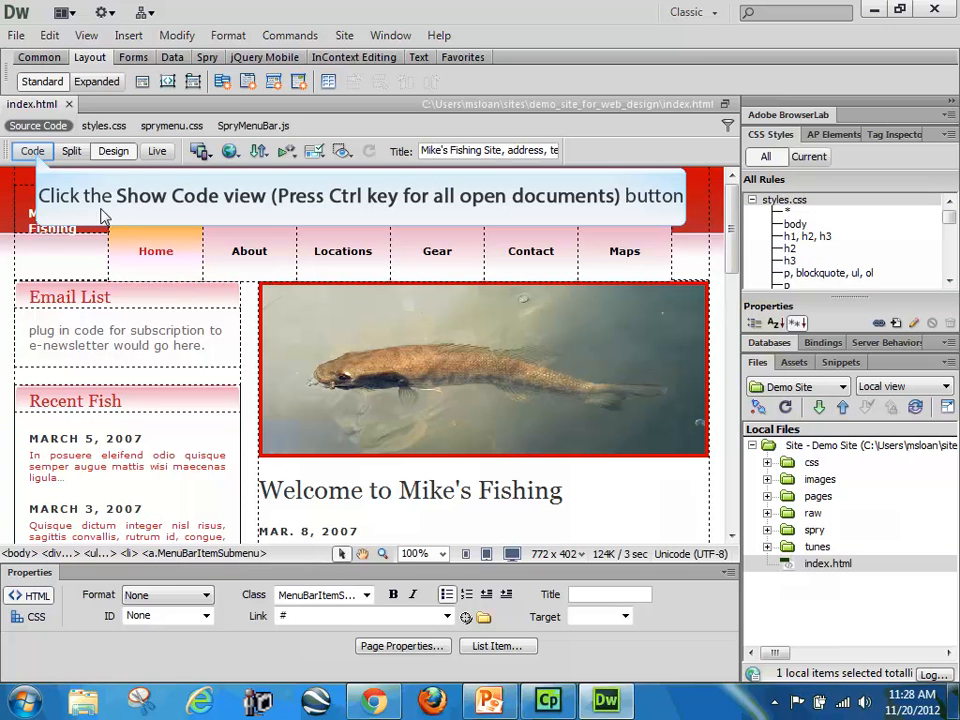
left_click(32, 152)
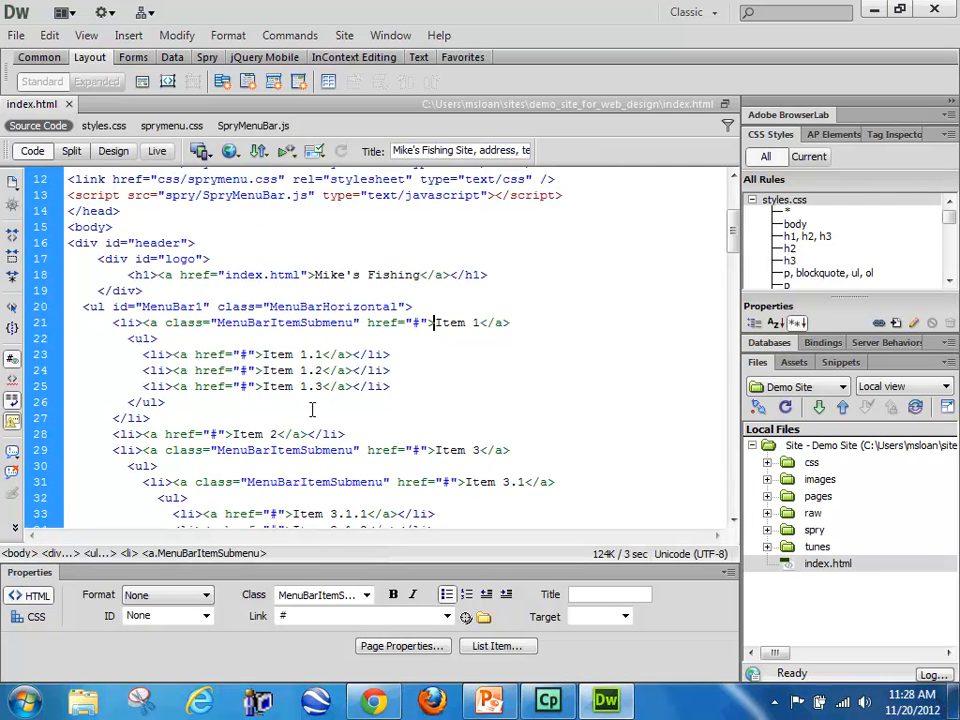
scroll(312, 409, "down", 3)
scroll(311, 418, "up", 6)
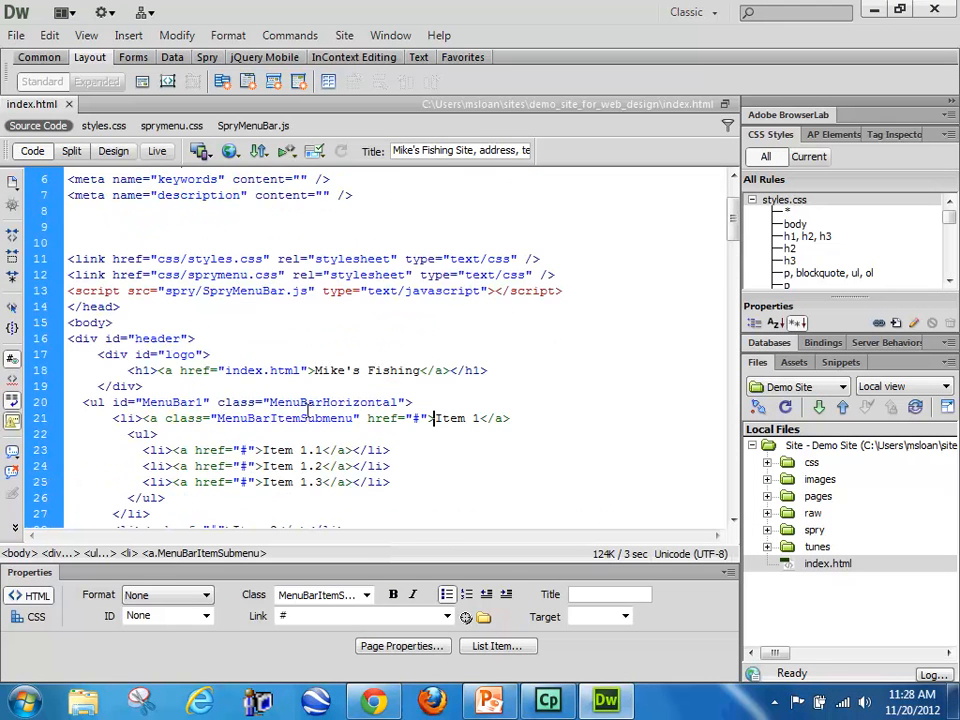
Step: Return to Design view and select the whole Spry Menu Bar MenuBar1 to show its item properties
left_click(113, 151)
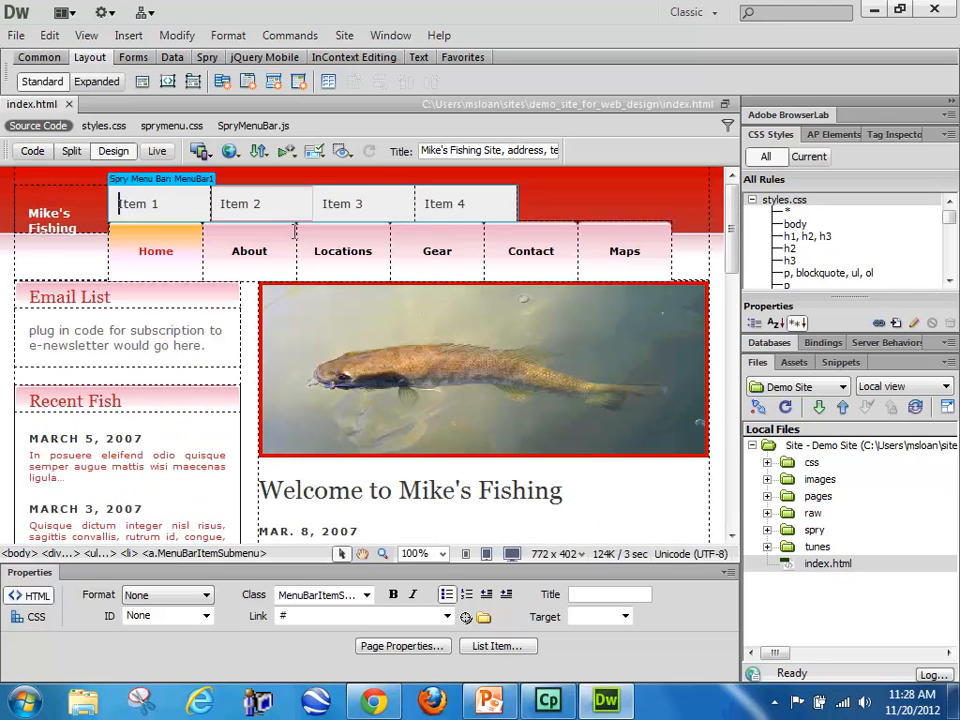
left_click(163, 186)
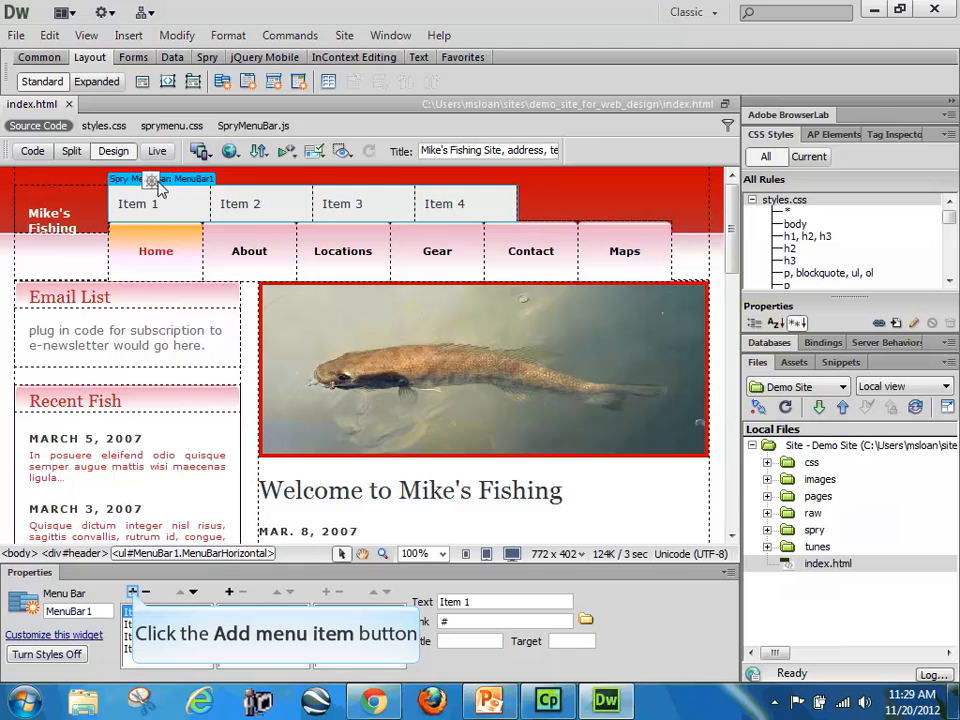
Step: Add two new top-level items to the menu bar directly after Item 1
left_click(132, 592)
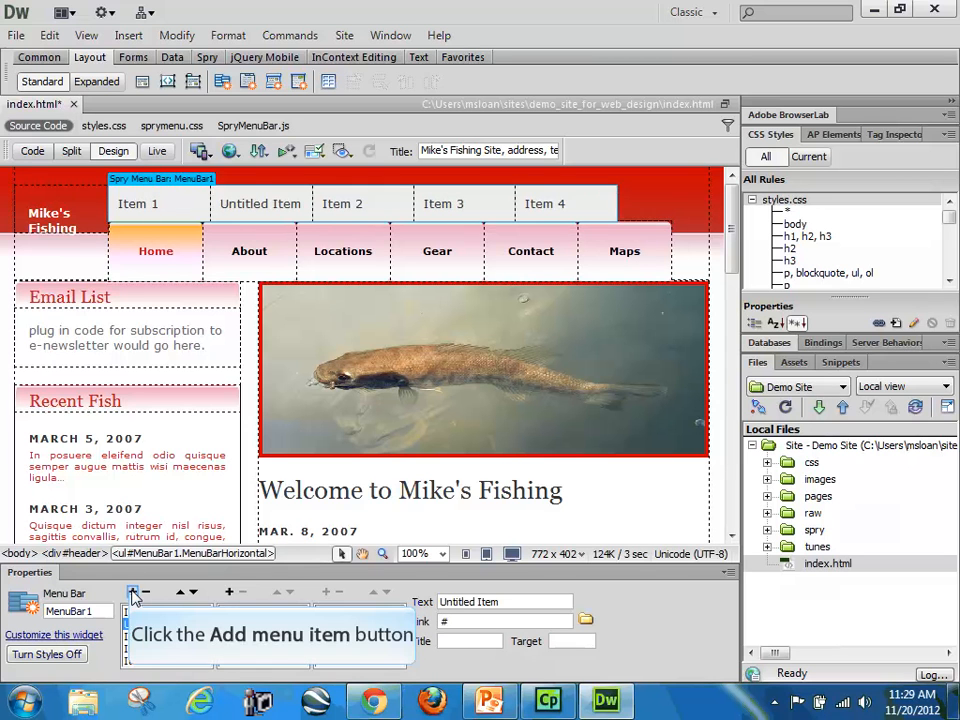
left_click(132, 592)
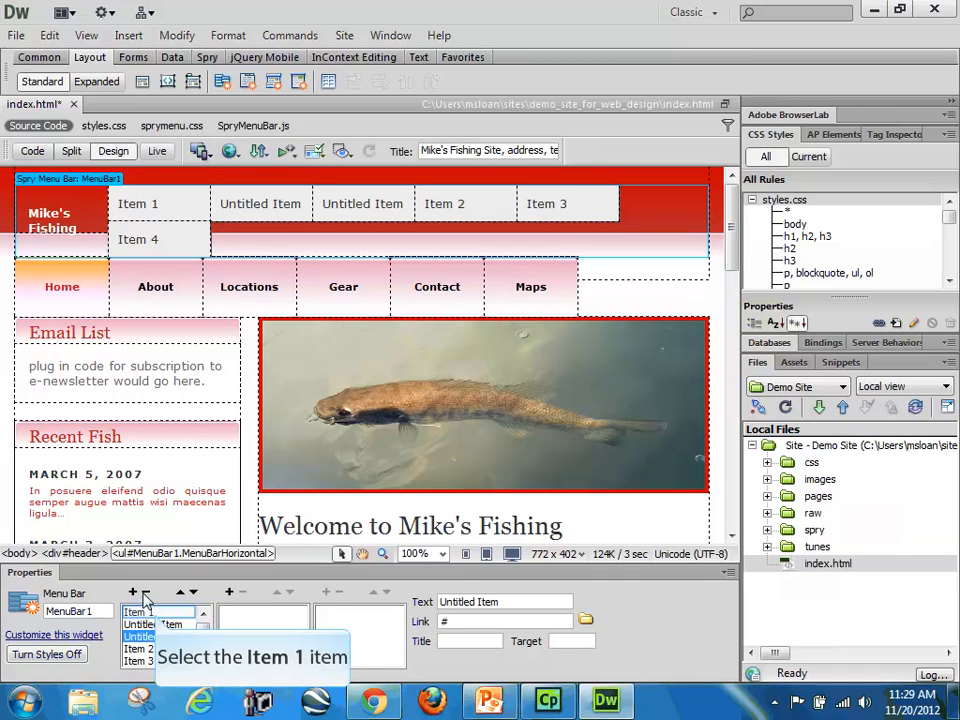
left_click(152, 612)
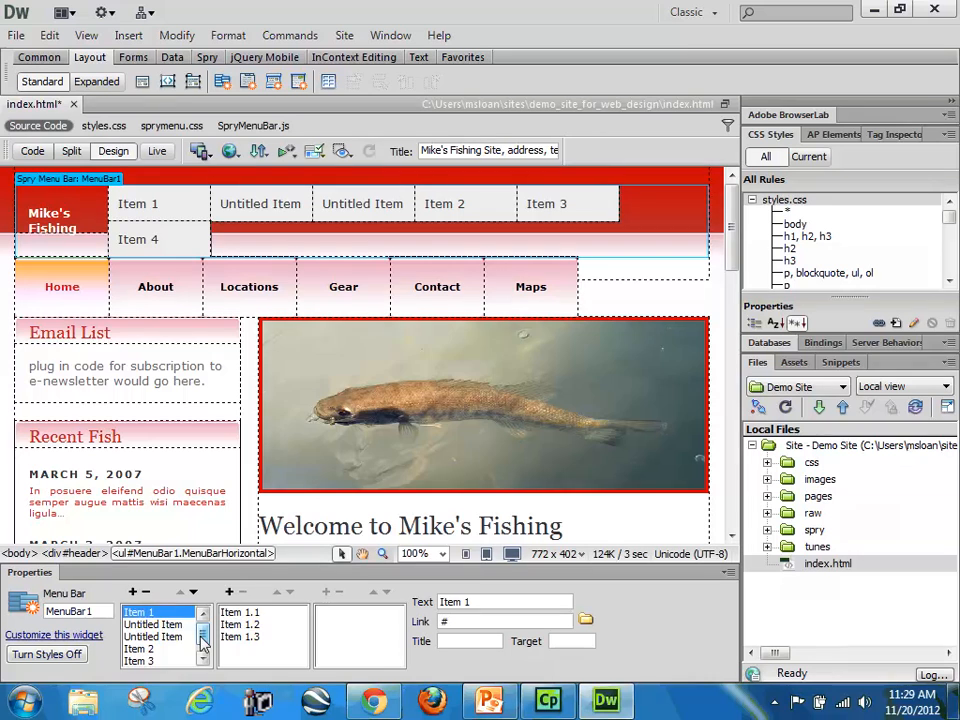
left_click(159, 625)
left_click(154, 637)
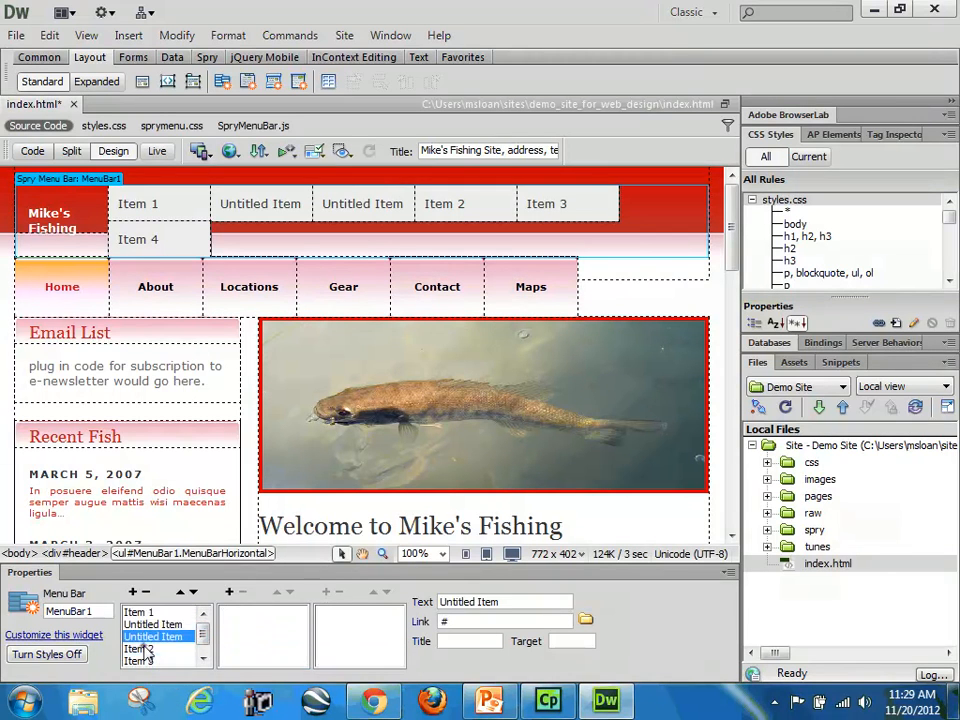
left_click(146, 649)
left_click(146, 661)
Step: Rename Item 1 as Home and the first untitled top-level item as About
left_click(149, 612)
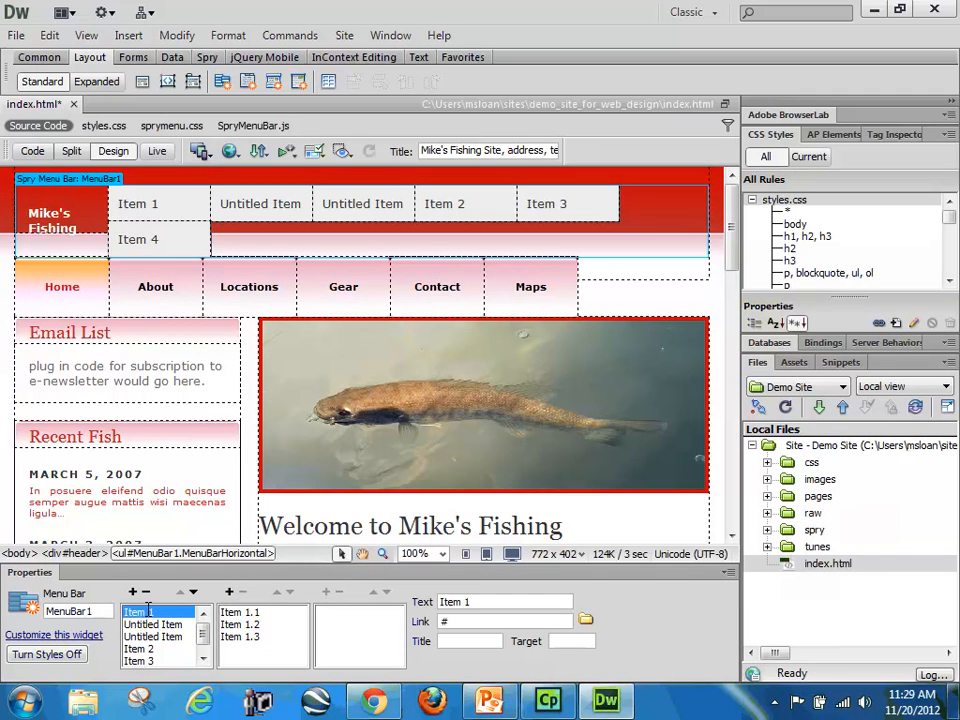
left_click(489, 603)
type("Home")
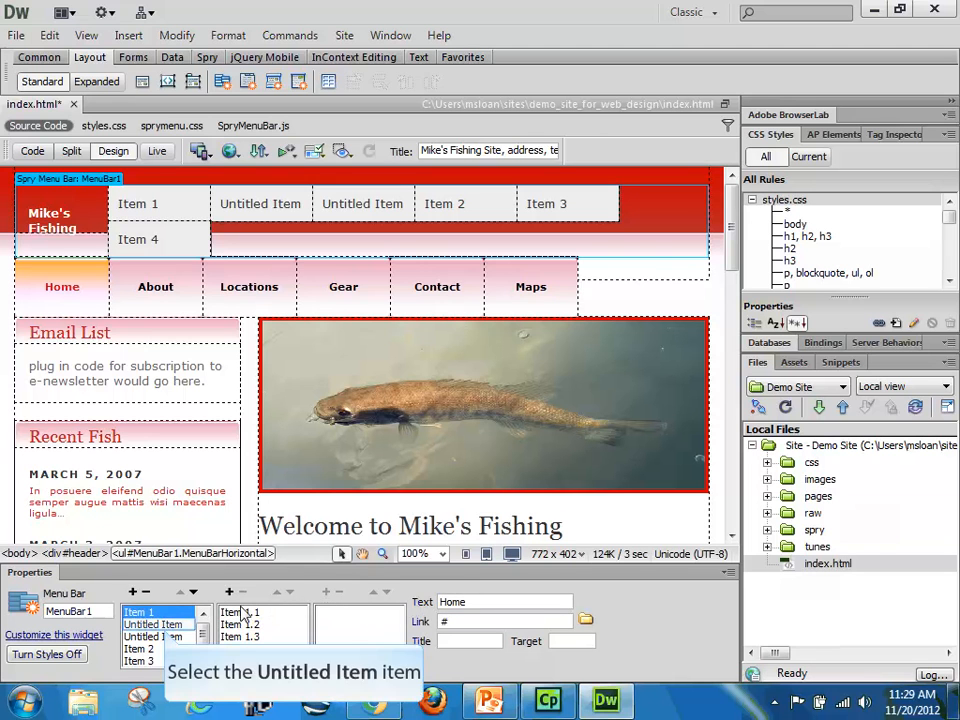
left_click(155, 624)
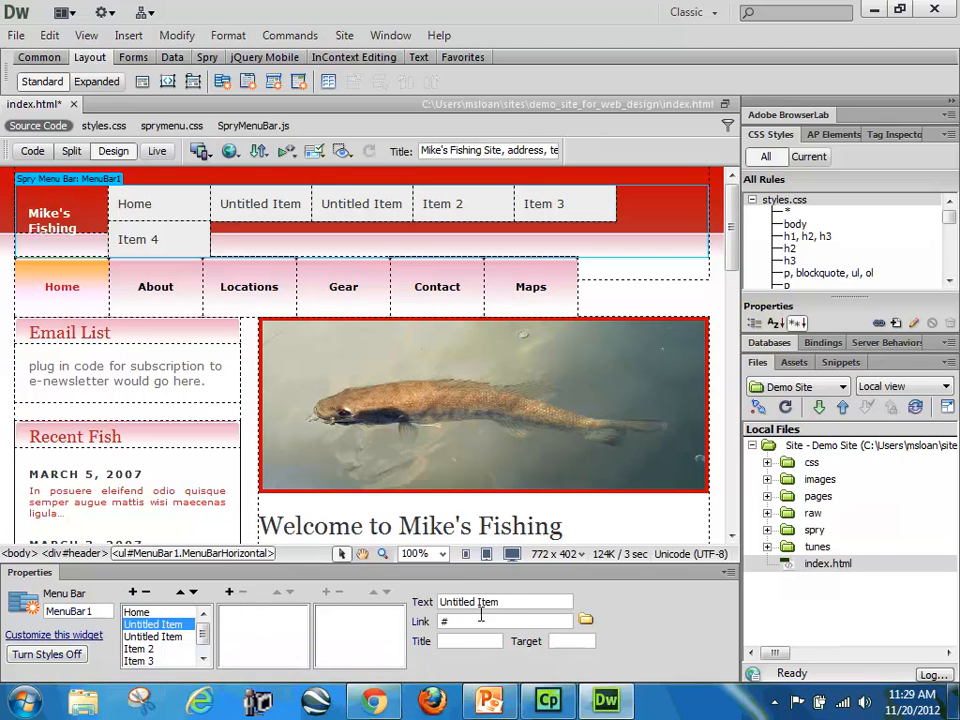
left_click(470, 602)
type("About")
Step: Rename the remaining untitled top-level item as Locations
left_click(150, 640)
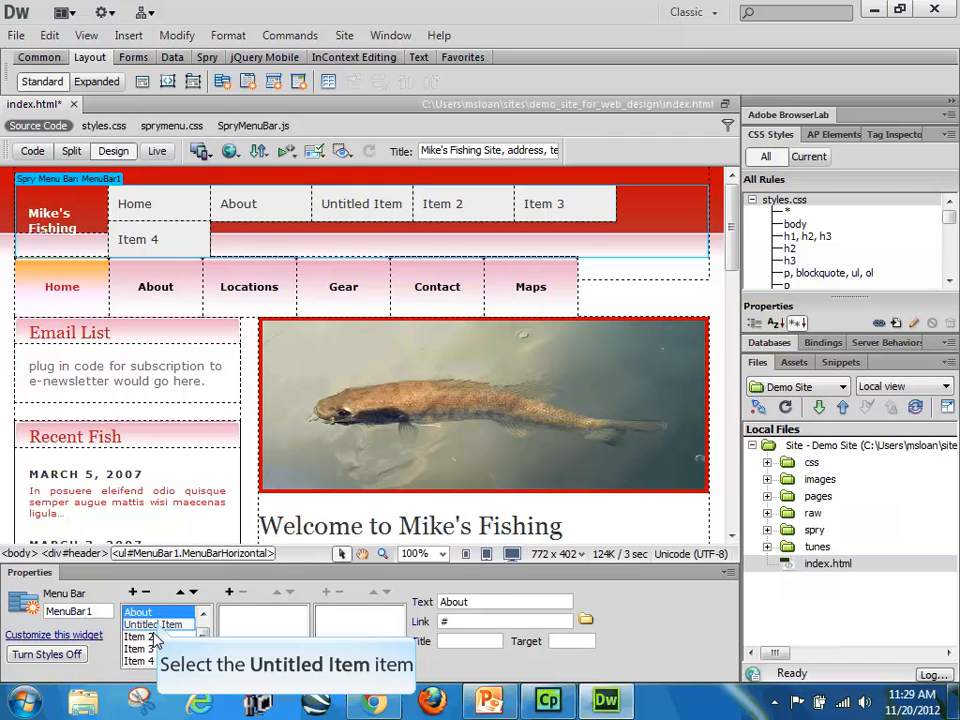
left_click(157, 626)
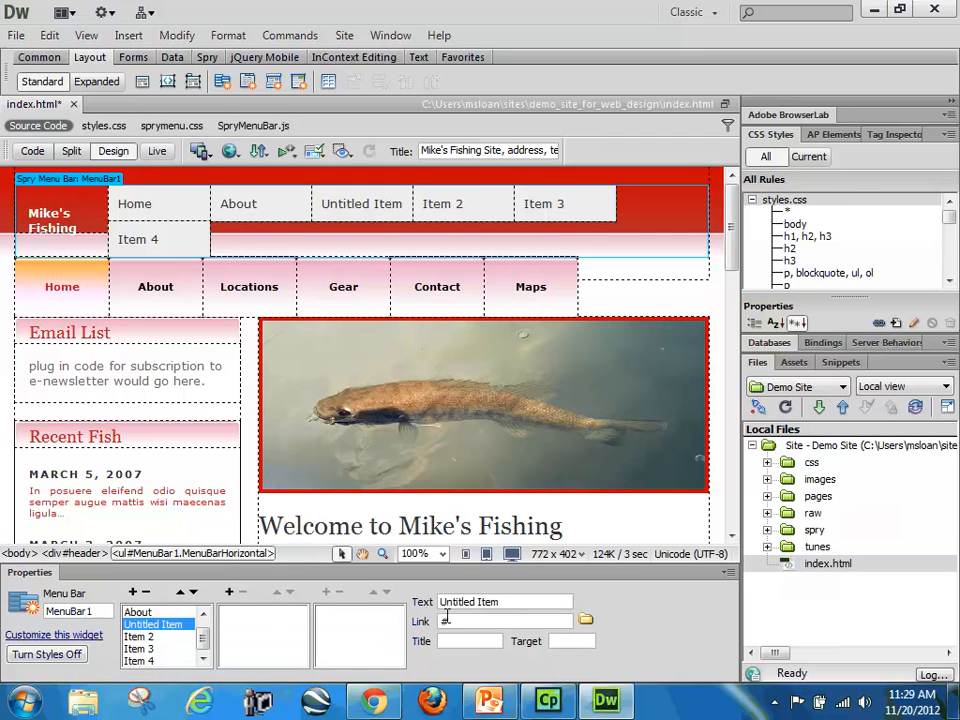
left_click_drag(498, 602, 452, 605)
type("Locations")
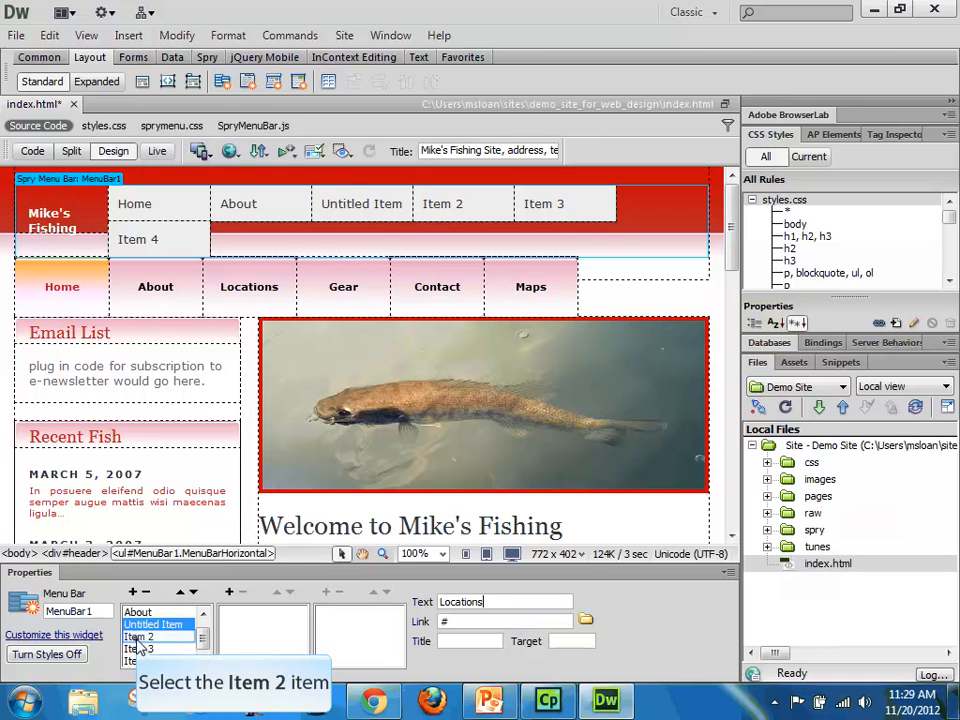
left_click(140, 638)
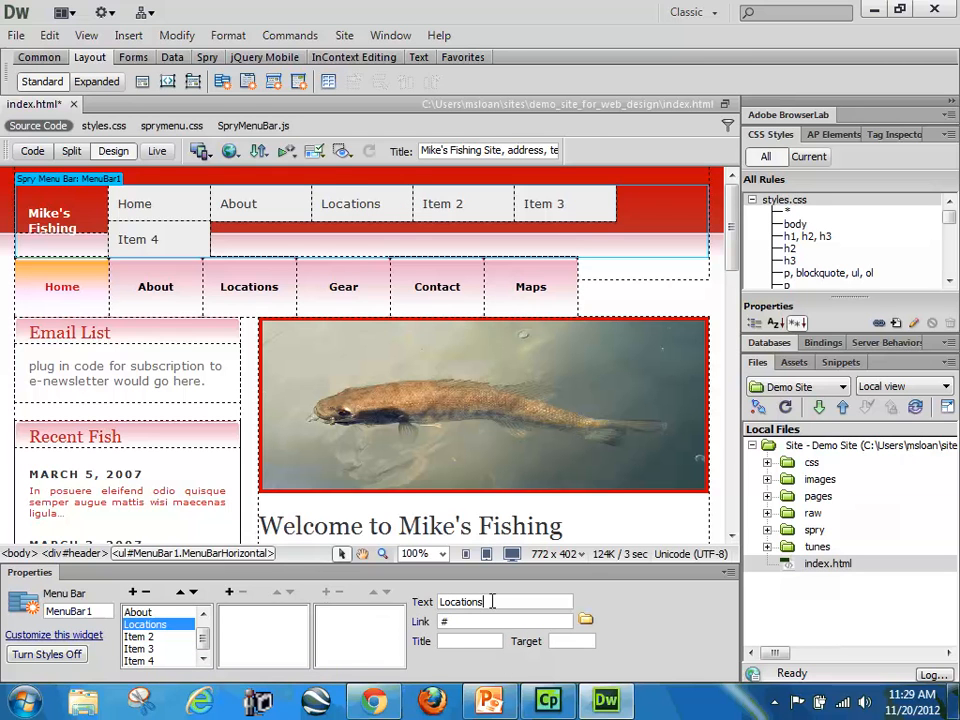
Step: Rename Item 2 as Gear and Item 3 as Contact
left_click(139, 637)
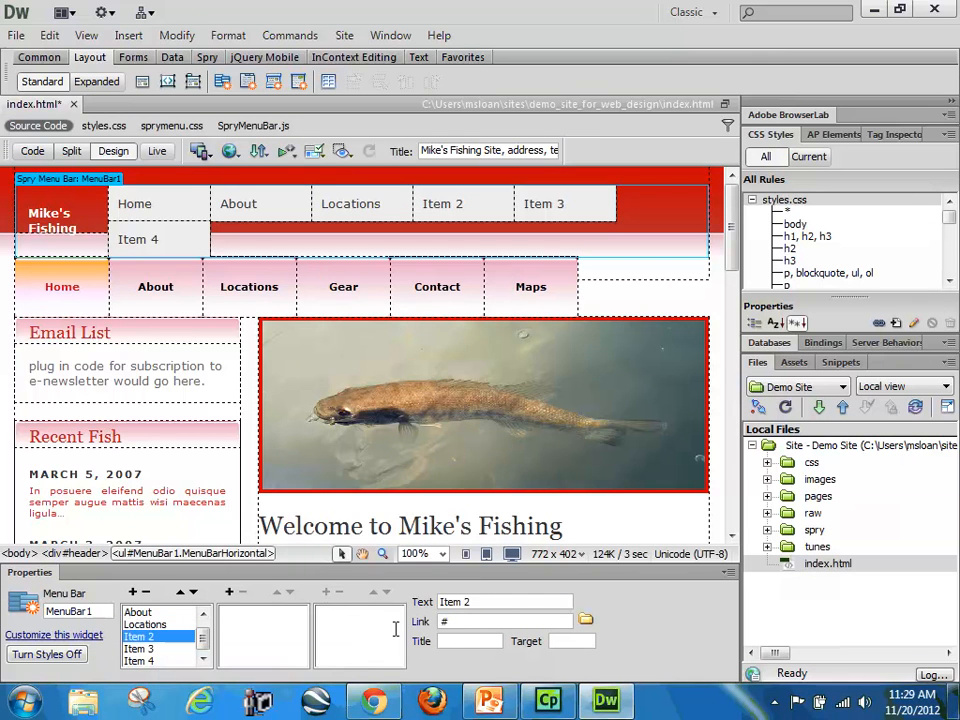
triple_click(502, 602)
type("Gear")
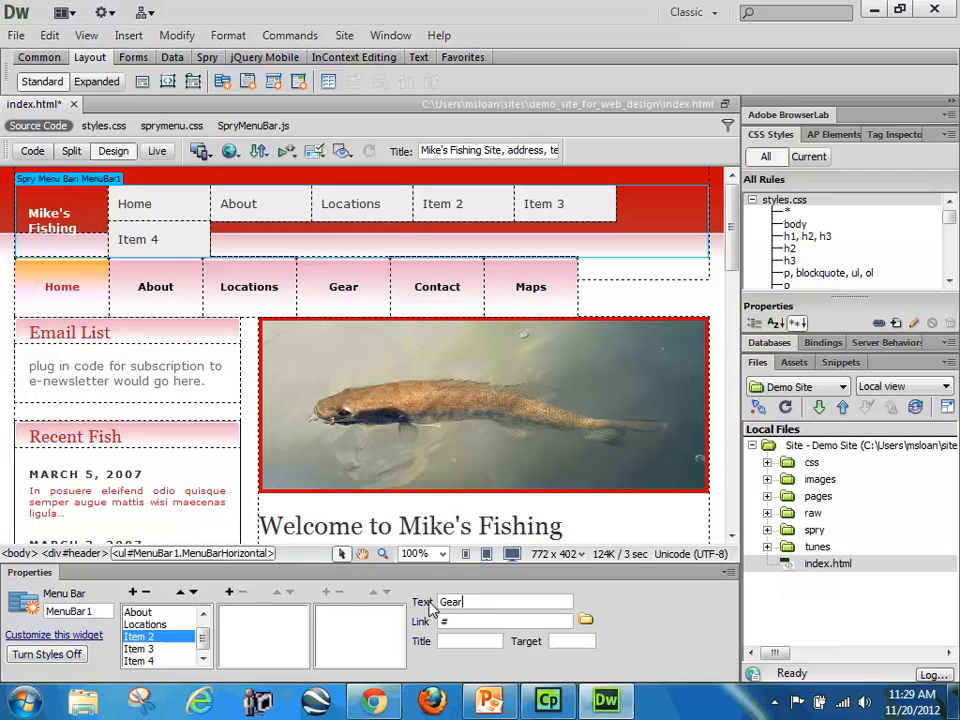
left_click(140, 649)
triple_click(494, 602)
type("Contact")
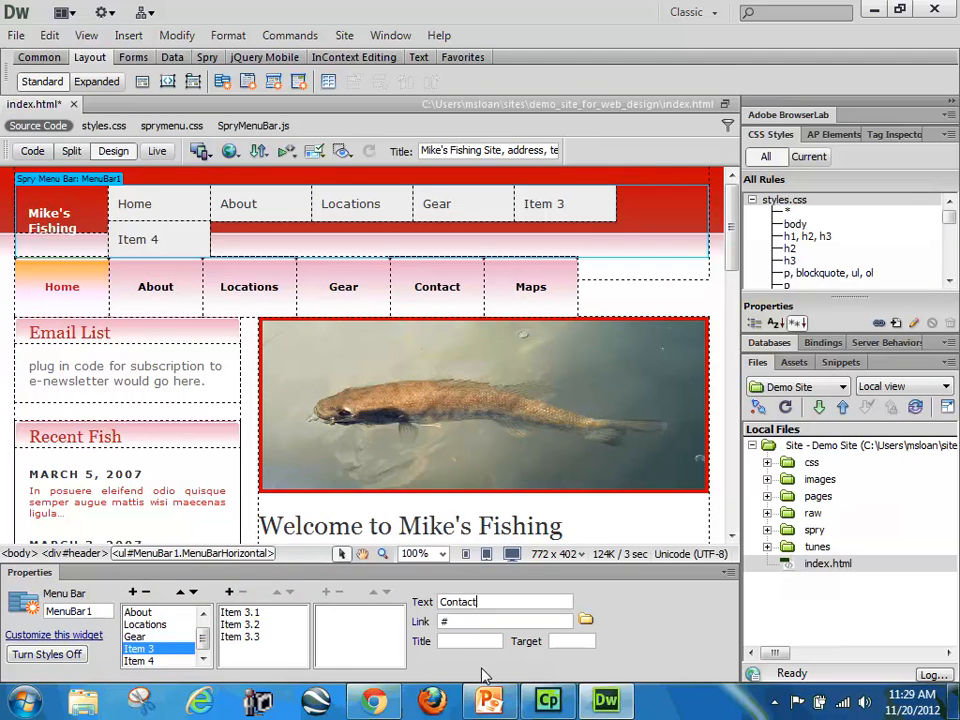
Step: Rename the last top-level item, Item 4, as Maps
left_click(138, 660)
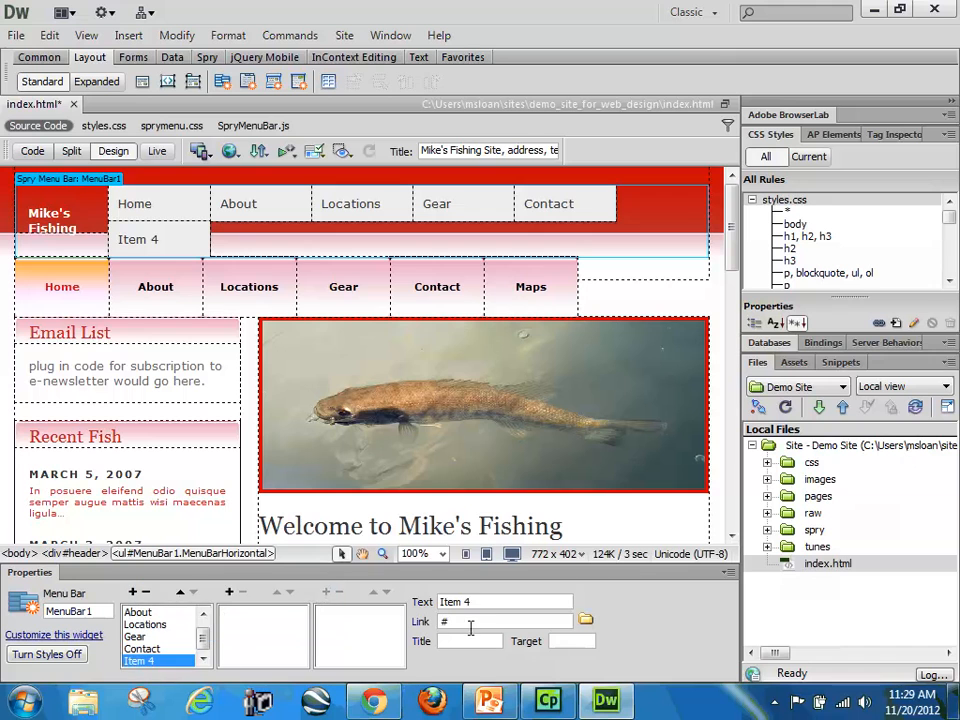
triple_click(494, 602)
type("M")
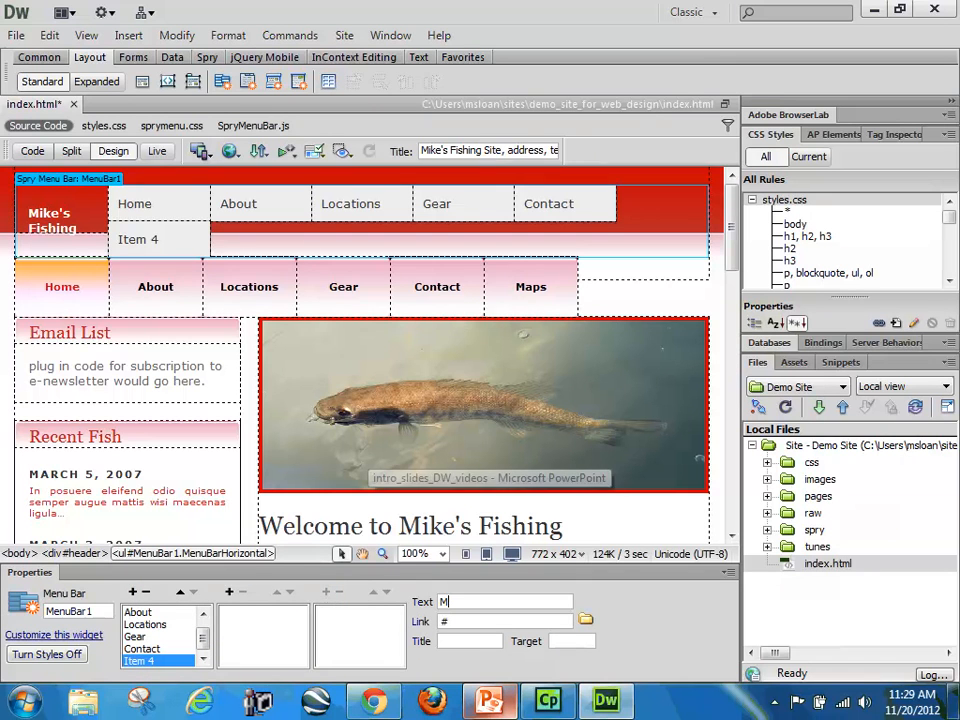
type("aps")
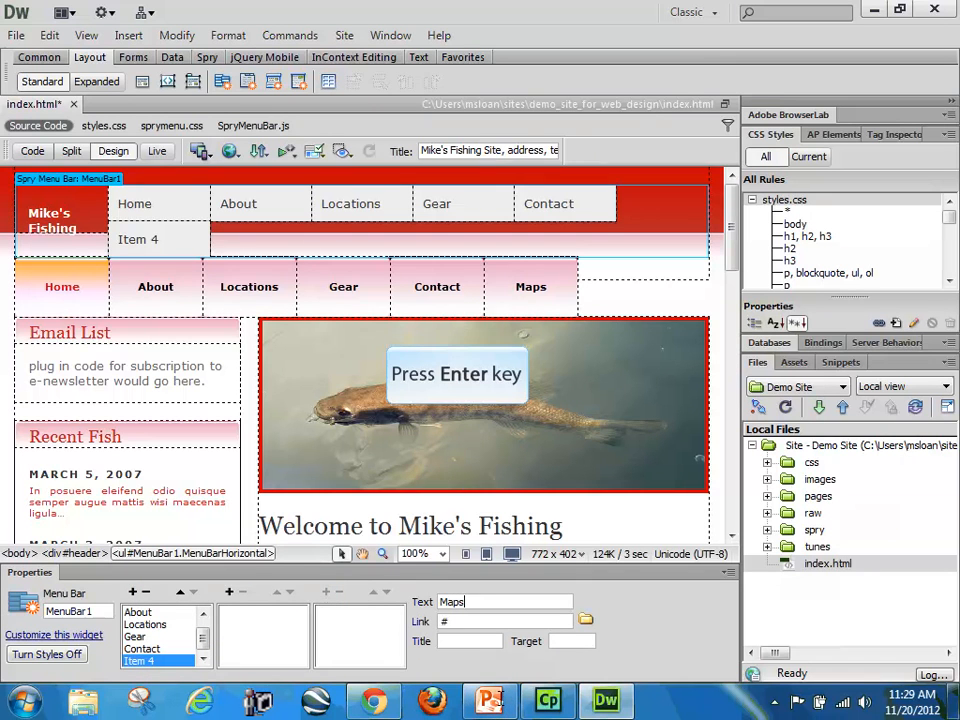
key("Return")
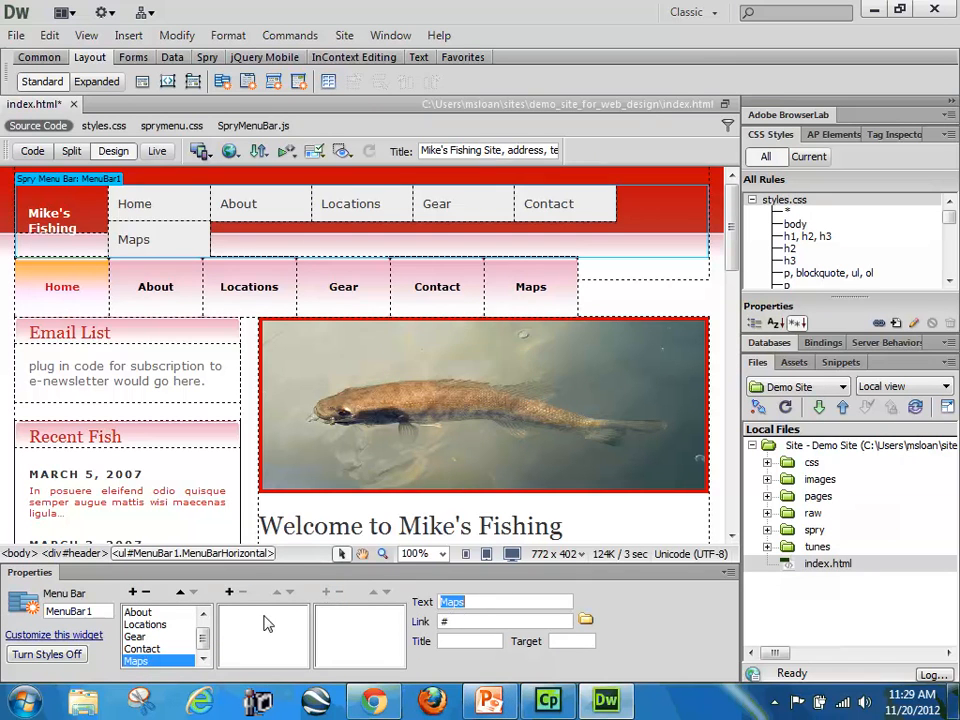
Step: Move the Locations item one place up in the menu order and back down again
scroll(202, 632, "up", 1)
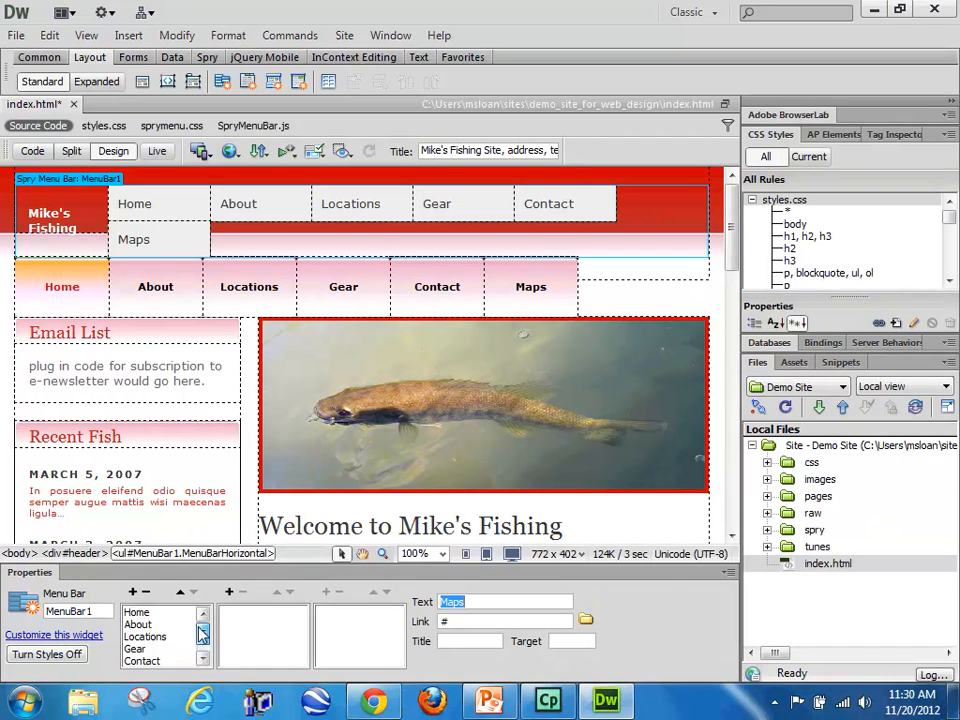
scroll(202, 632, "down", 1)
scroll(204, 636, "up", 1)
left_click(150, 637)
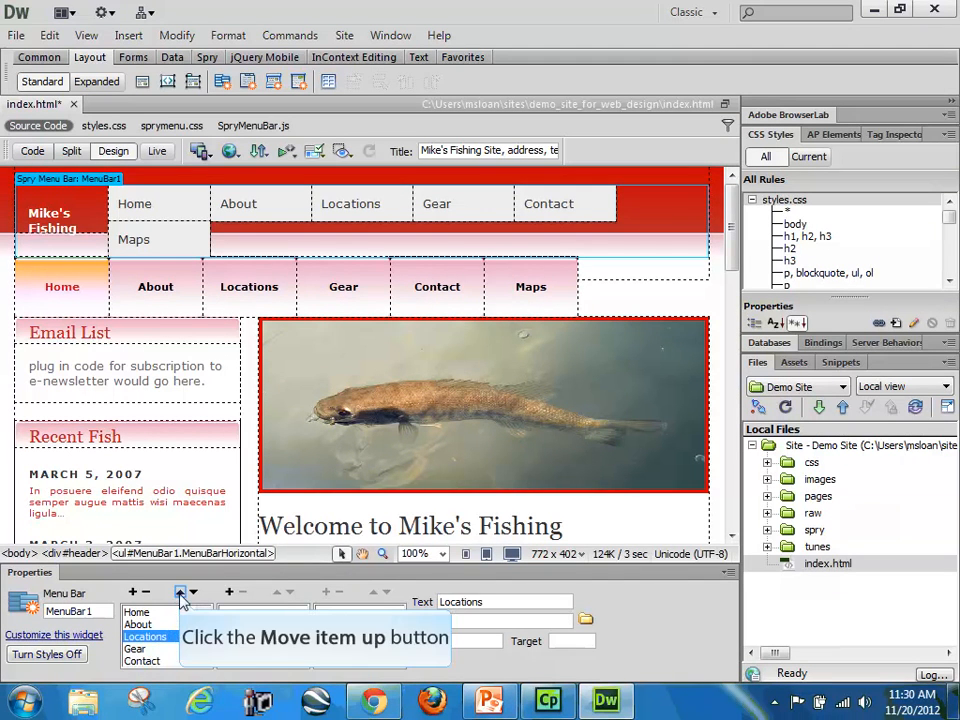
left_click(181, 595)
left_click(193, 593)
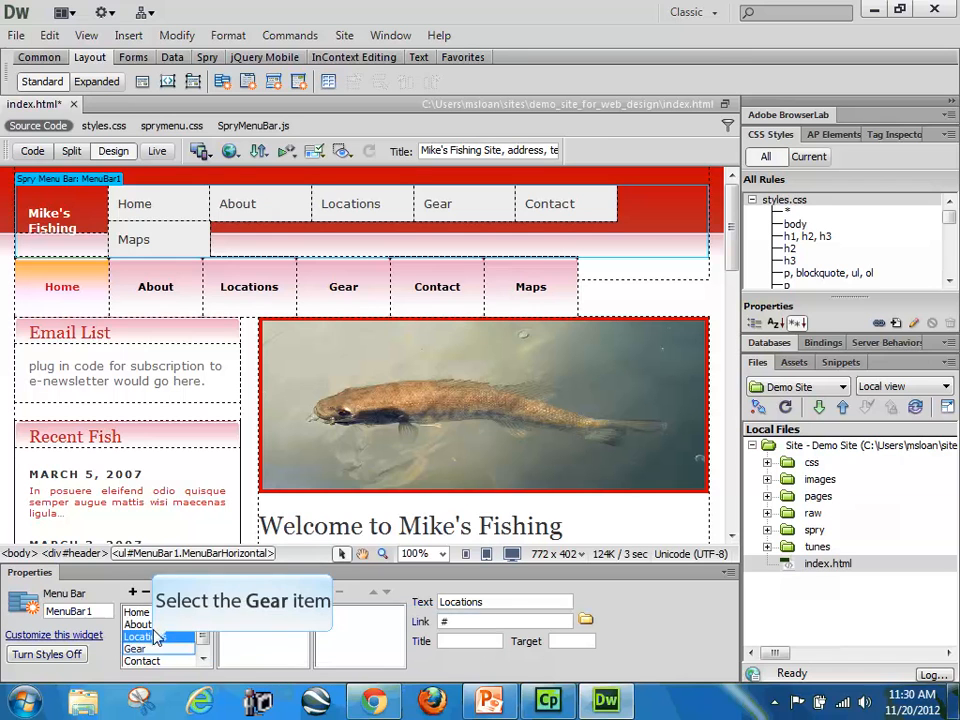
Step: Go through the top-level menu items one by one and check which of them contain submenu items
left_click(150, 649)
left_click(145, 661)
left_click(150, 637)
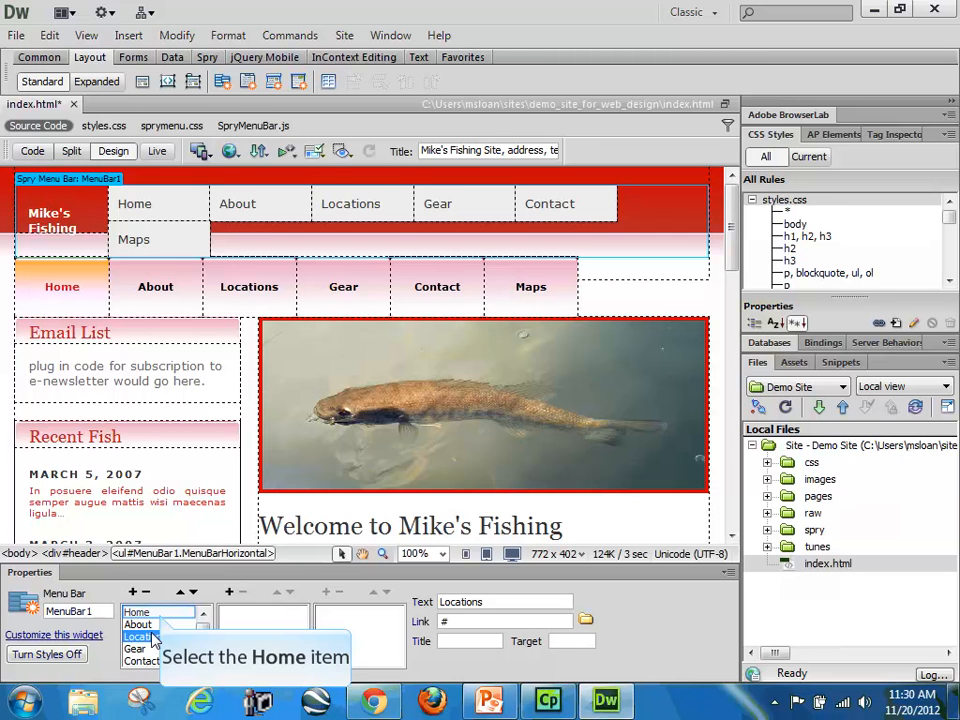
left_click(158, 613)
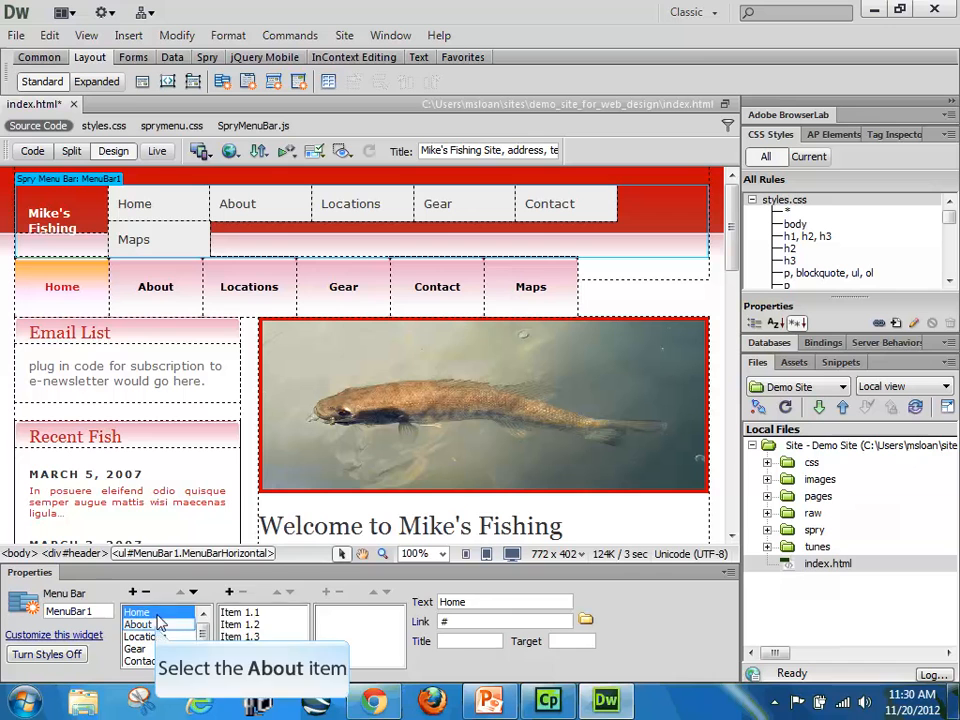
left_click(152, 624)
left_click(150, 636)
left_click(151, 650)
left_click(151, 661)
mouse_move(205, 636)
left_mouse_down()
mouse_move(206, 661)
mouse_move(207, 634)
left_mouse_up()
Step: Remove submenu items Item 1.1, Item 1.2 and Item 1.3 from the Home item
left_click(160, 613)
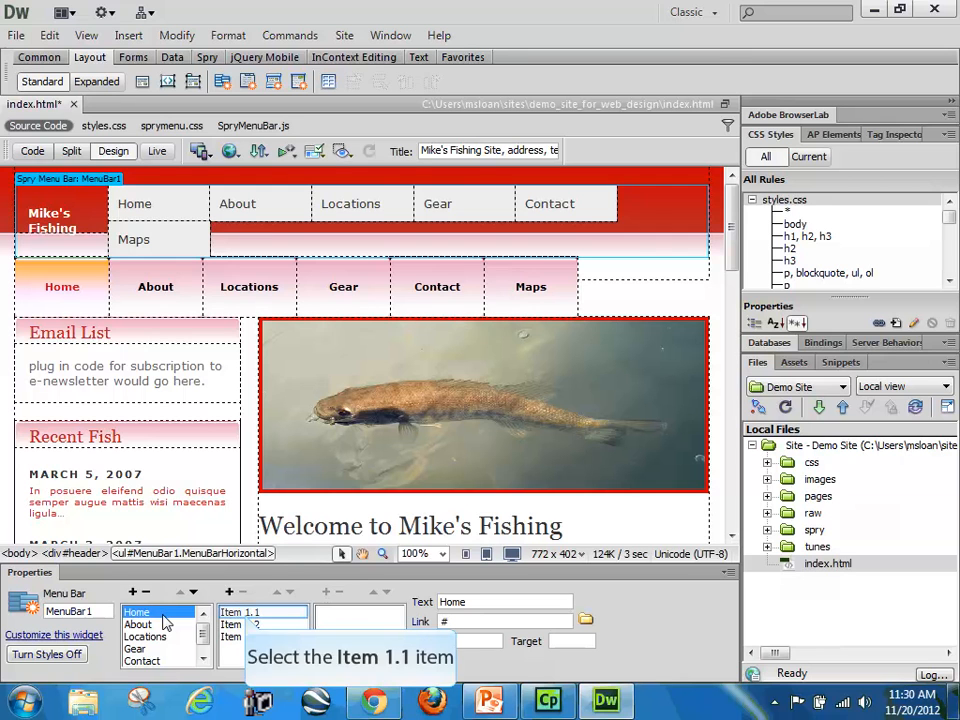
left_click(247, 612)
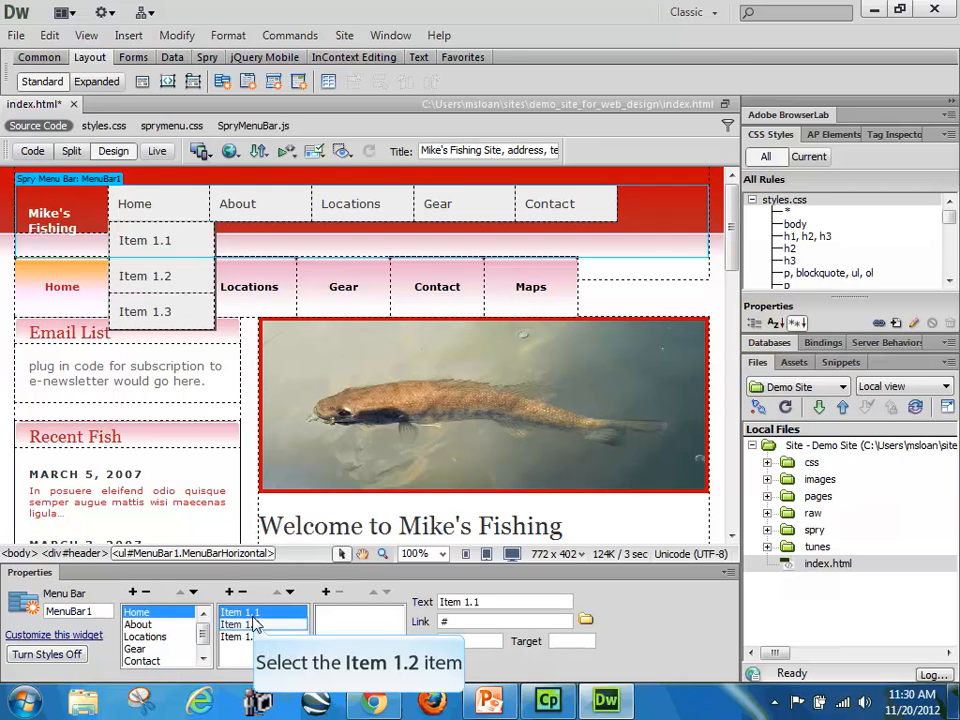
left_click(245, 634)
left_click(258, 614)
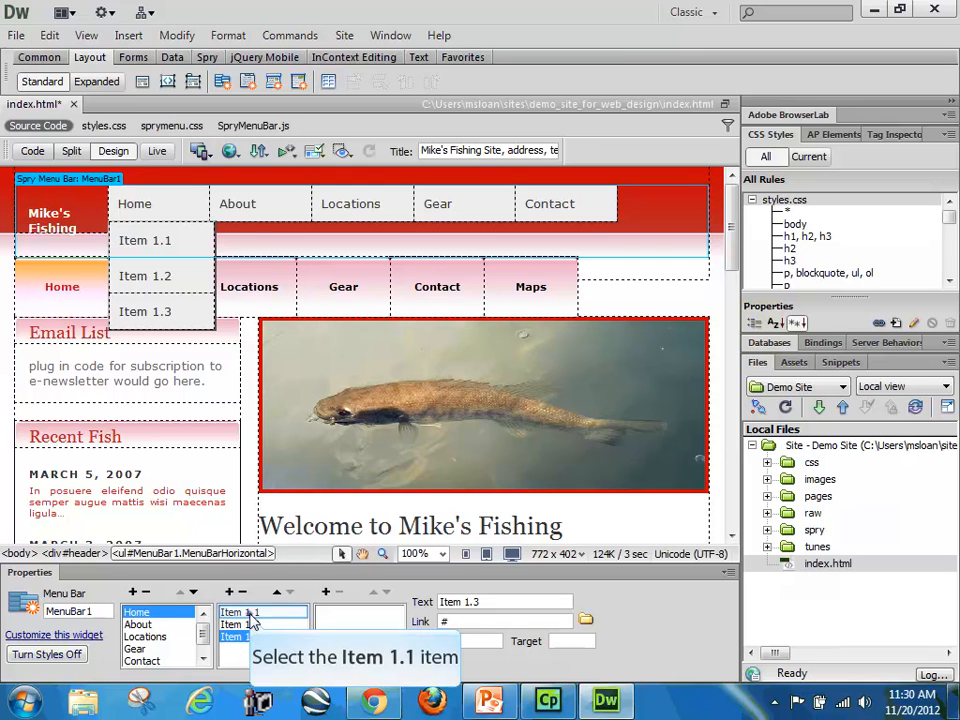
left_click(250, 613)
left_click(243, 592)
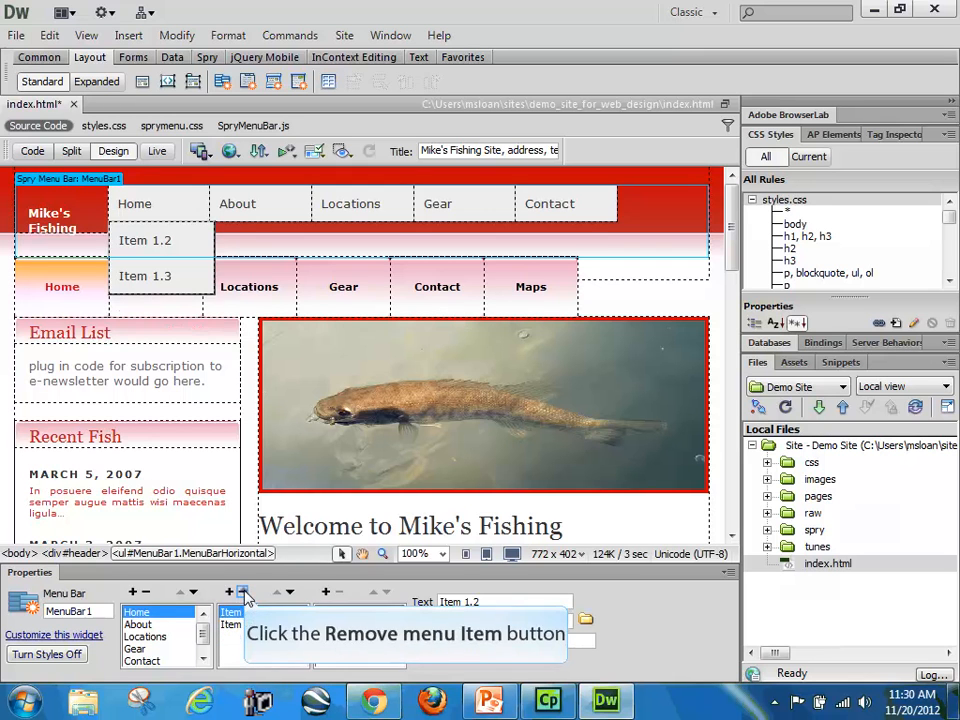
left_click(243, 592)
left_click(243, 592)
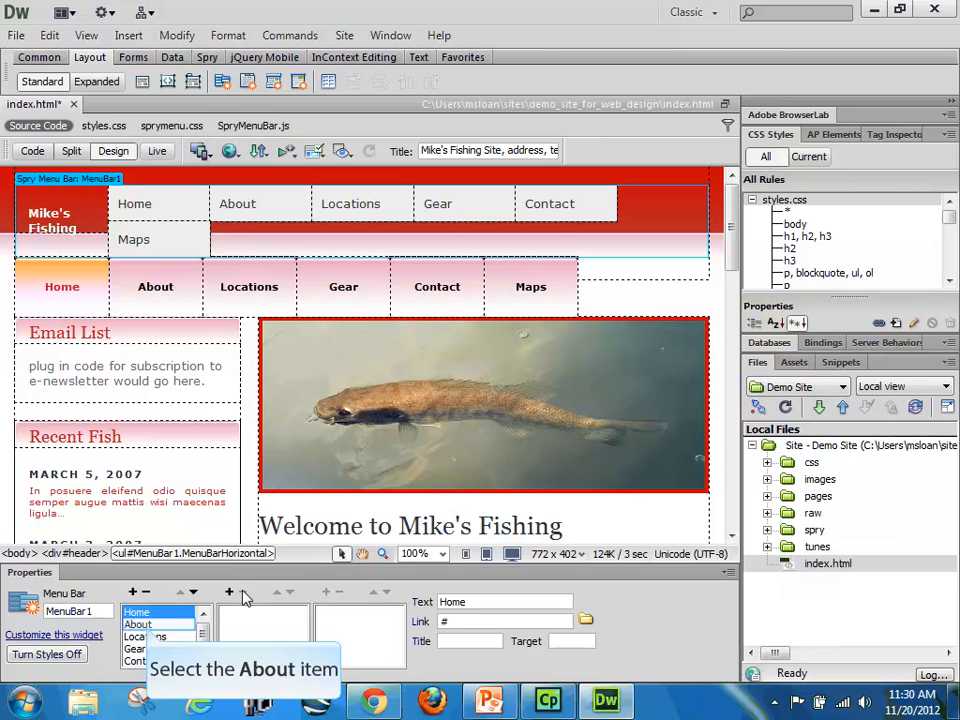
Step: Add a submenu item named Lake Huron under the Locations item
left_click(140, 624)
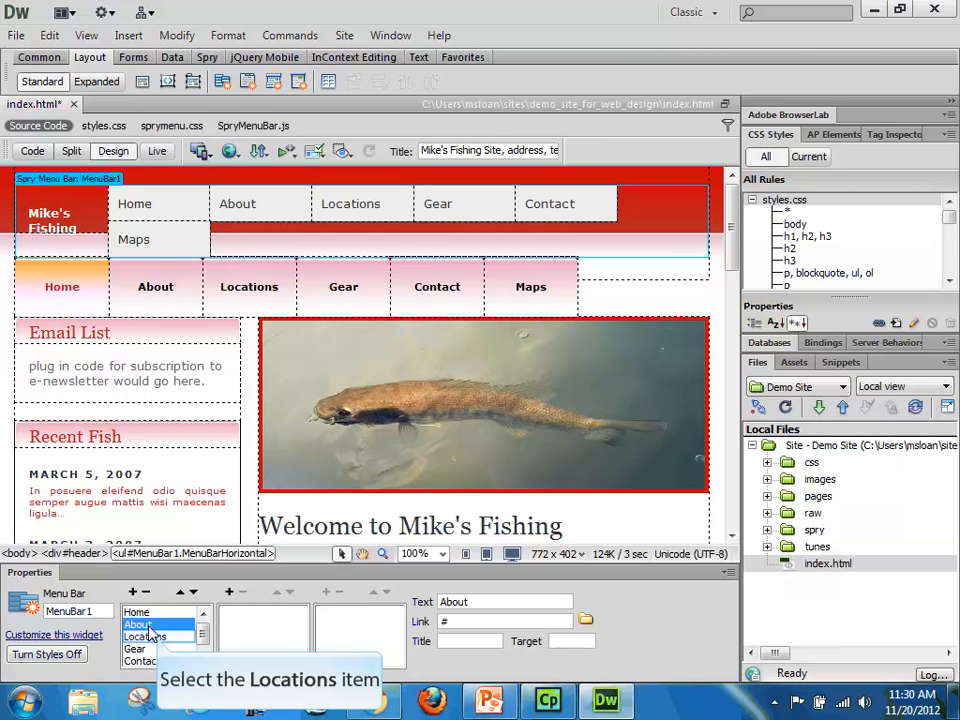
left_click(146, 637)
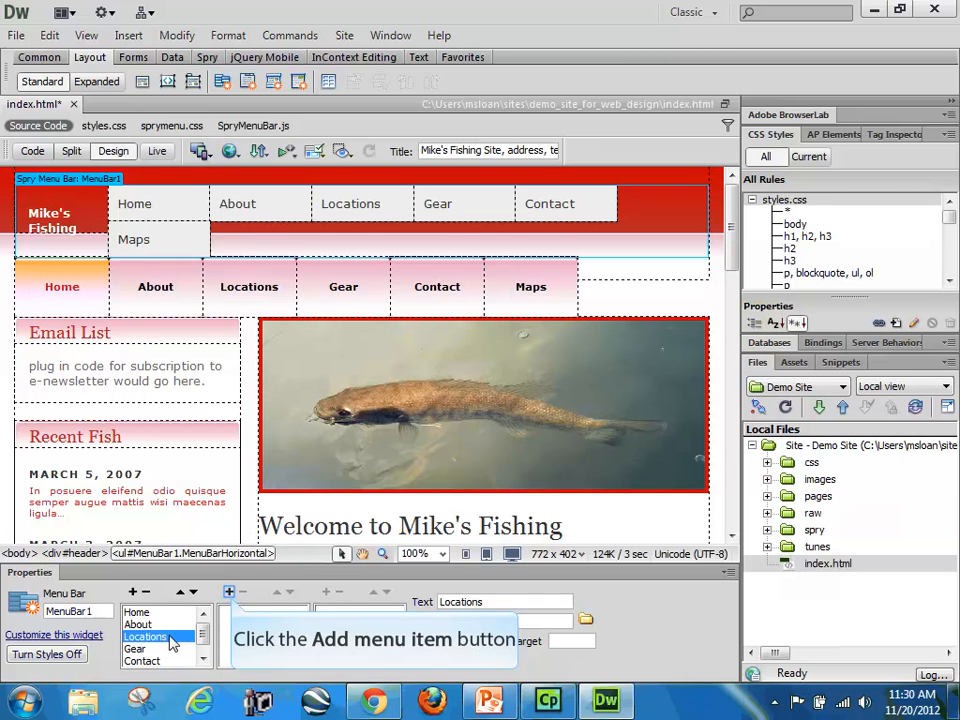
left_click(230, 593)
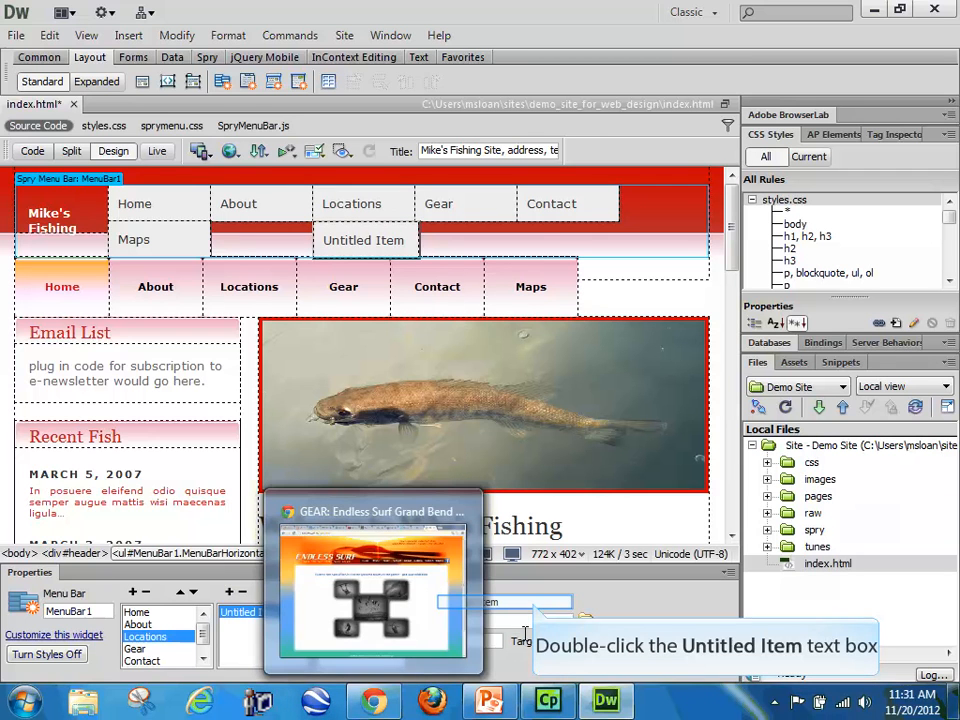
double_click(532, 602)
left_click_drag(532, 602, 455, 601)
type("Lake Huron")
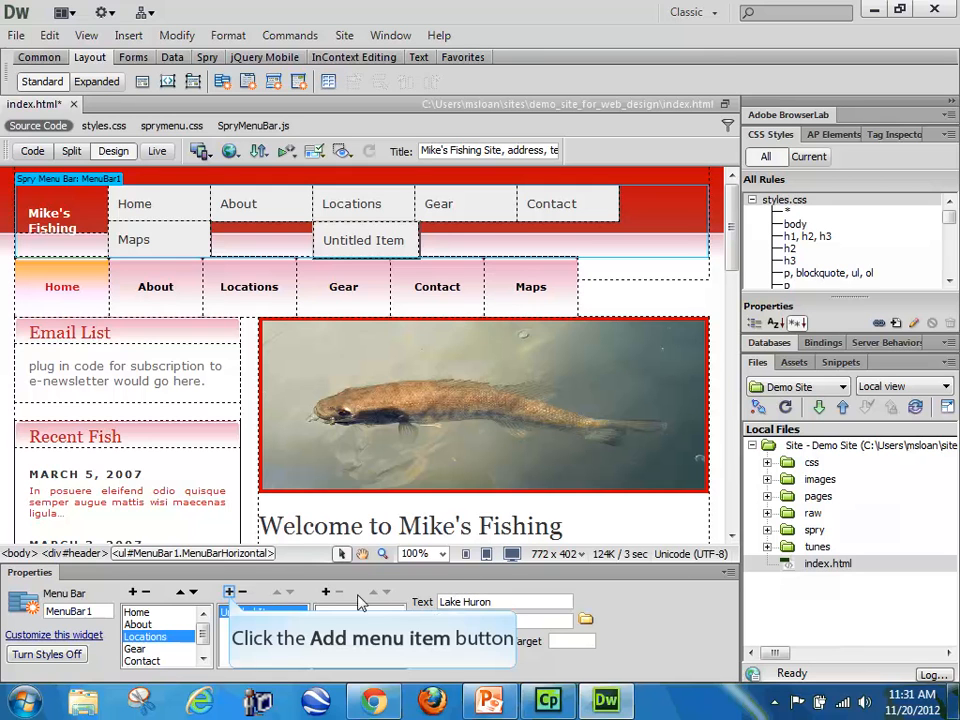
Step: Add submenu items named Lake Erie and Lake Ontario below Lake Huron under Locations
left_click(230, 592)
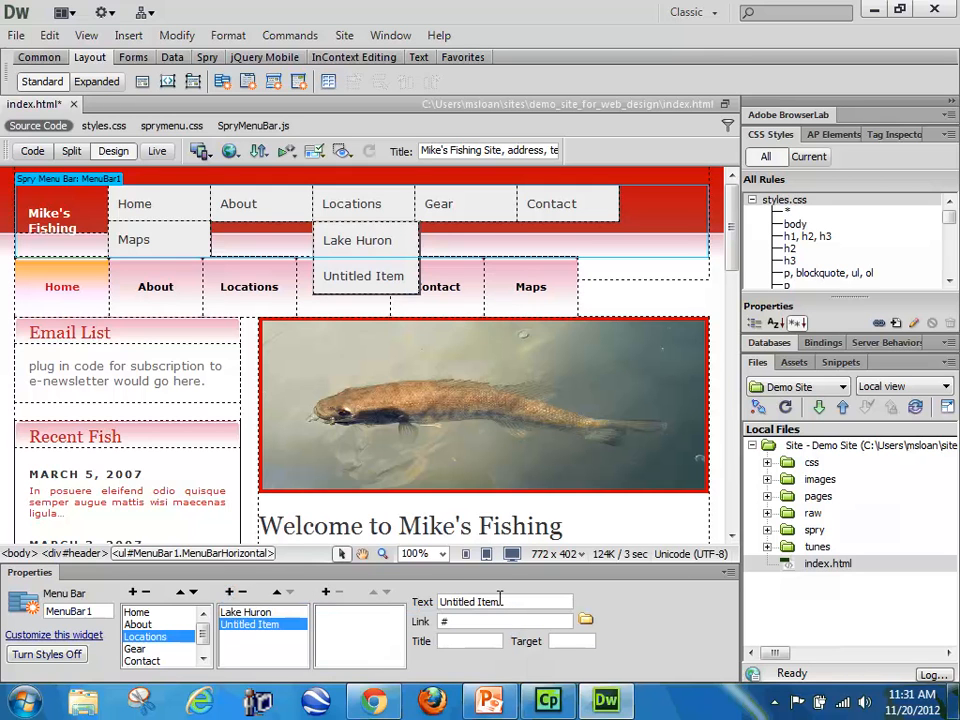
left_click_drag(499, 602, 435, 606)
type("Lake Erie")
left_click(229, 592)
left_click_drag(496, 601, 428, 603)
type("Lake Ontario")
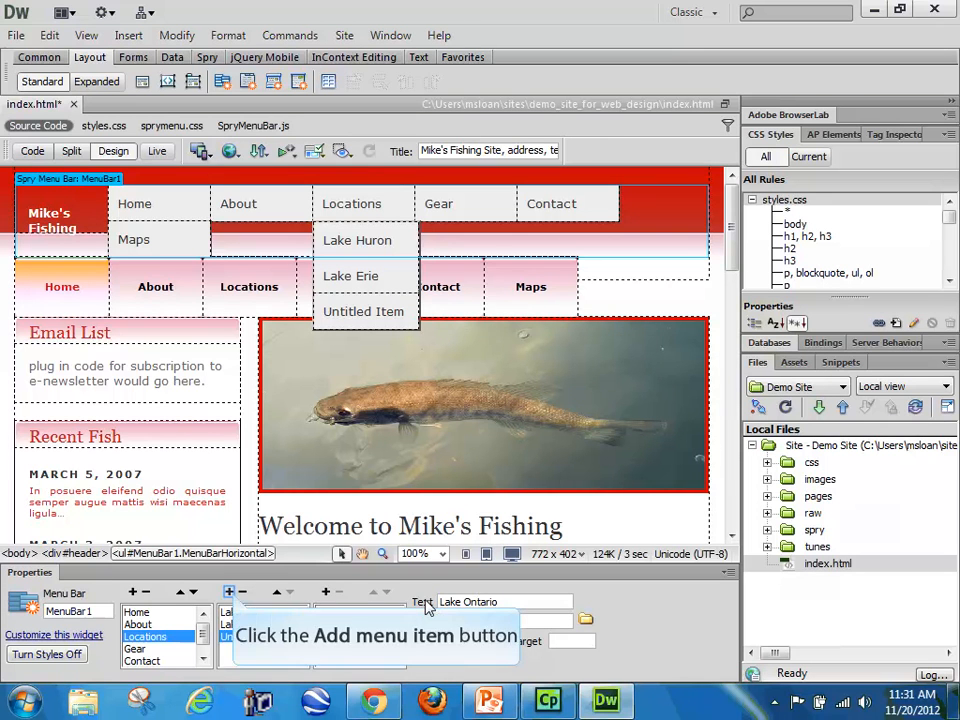
Step: Add a submenu item named Lake St. Clair below Lake Ontario under the Locations item
left_click(229, 592)
left_click_drag(510, 601, 428, 603)
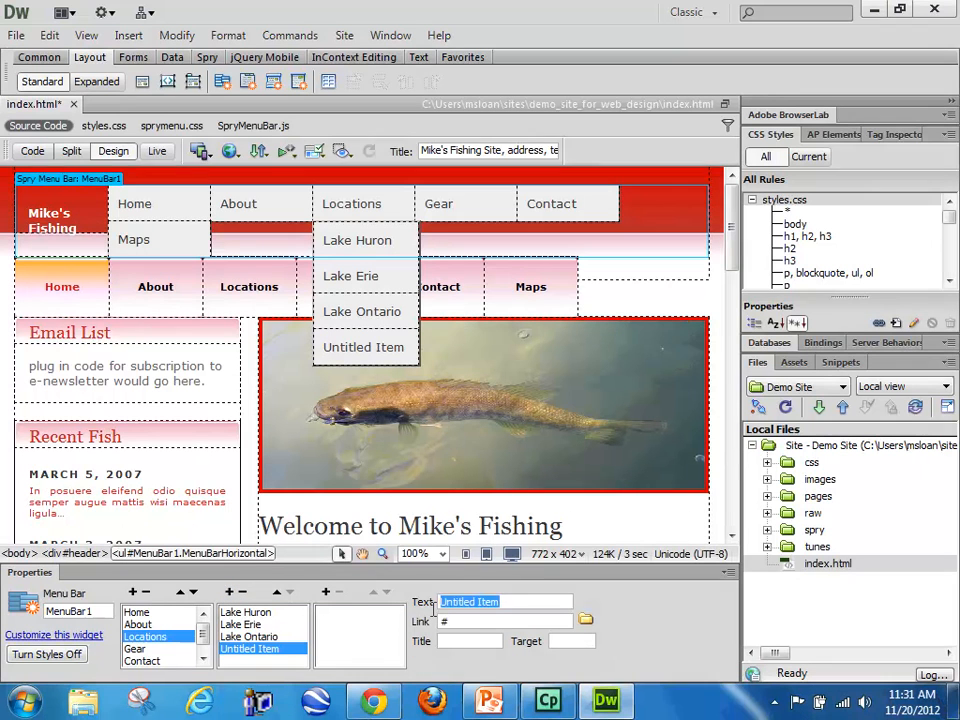
type("Lake St. Clair")
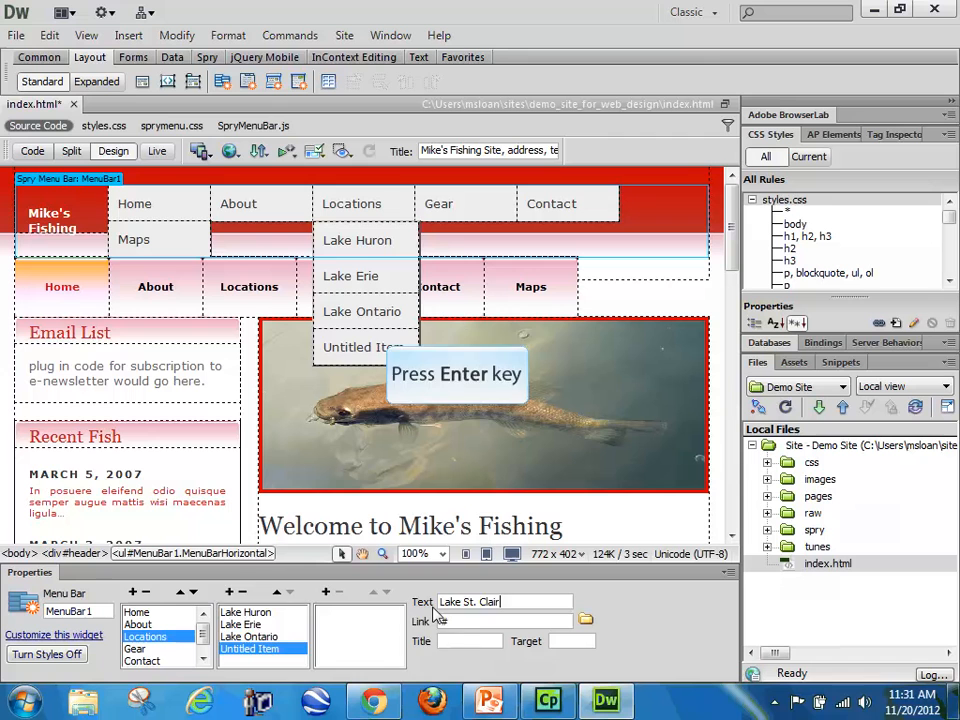
key("Return")
Step: Insert a submenu item named Smaller Water directly below Lake Huron under Locations
left_click(245, 612)
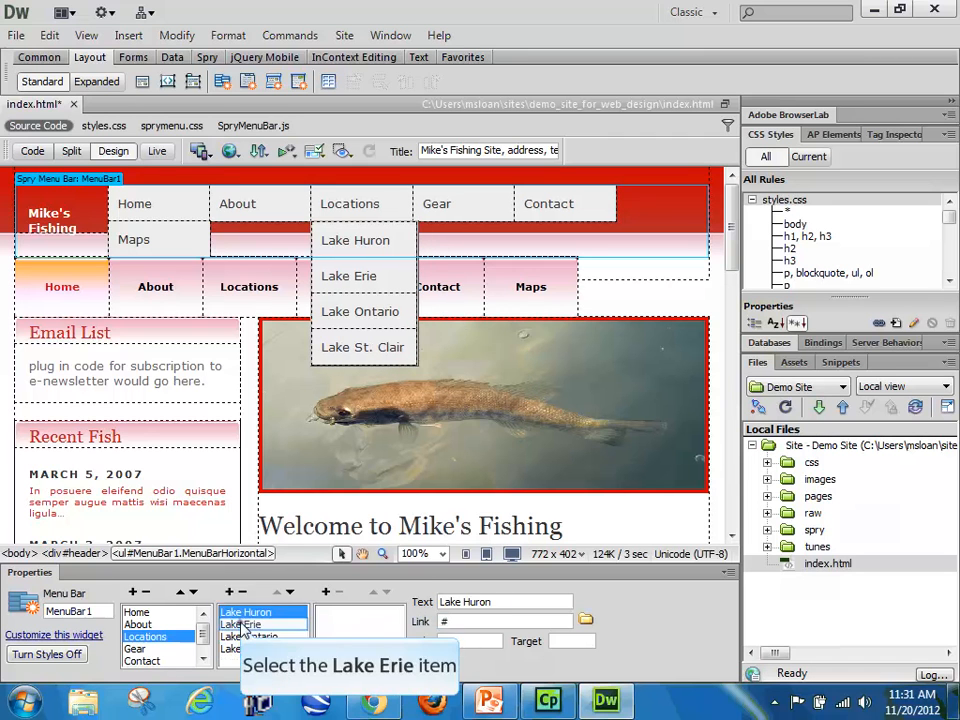
left_click(240, 624)
left_click(248, 636)
left_click(255, 648)
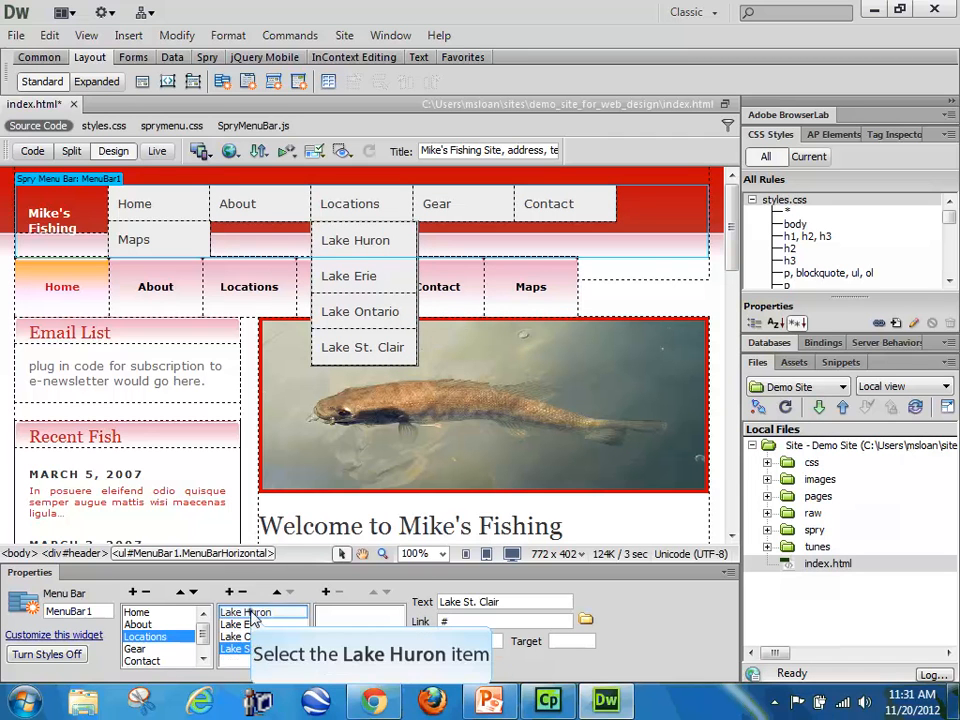
left_click(250, 612)
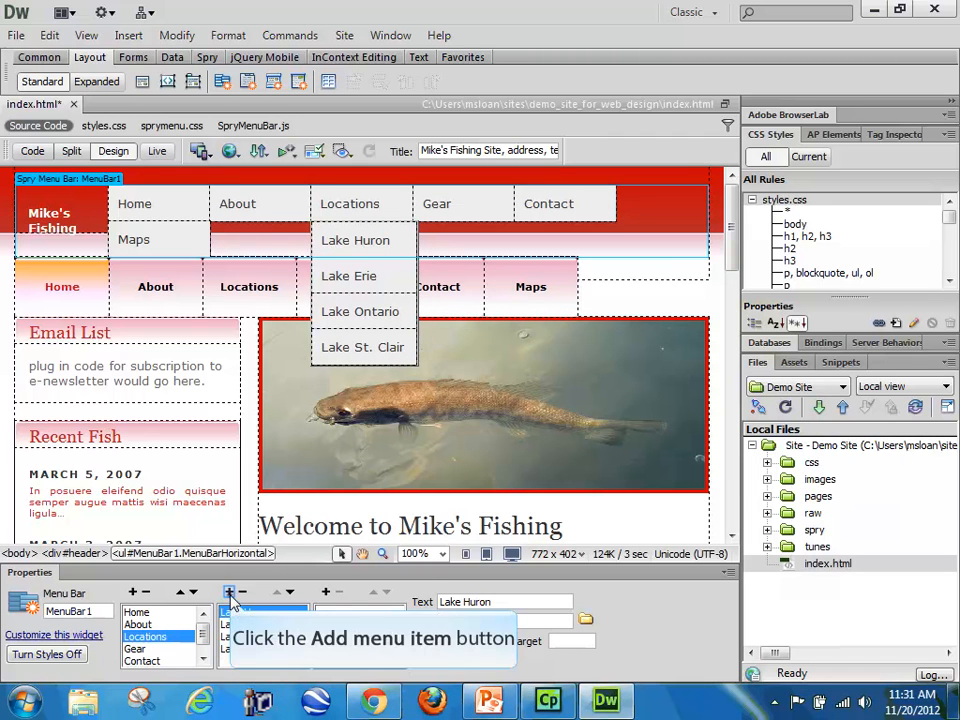
left_click(230, 592)
left_click_drag(500, 602, 421, 598)
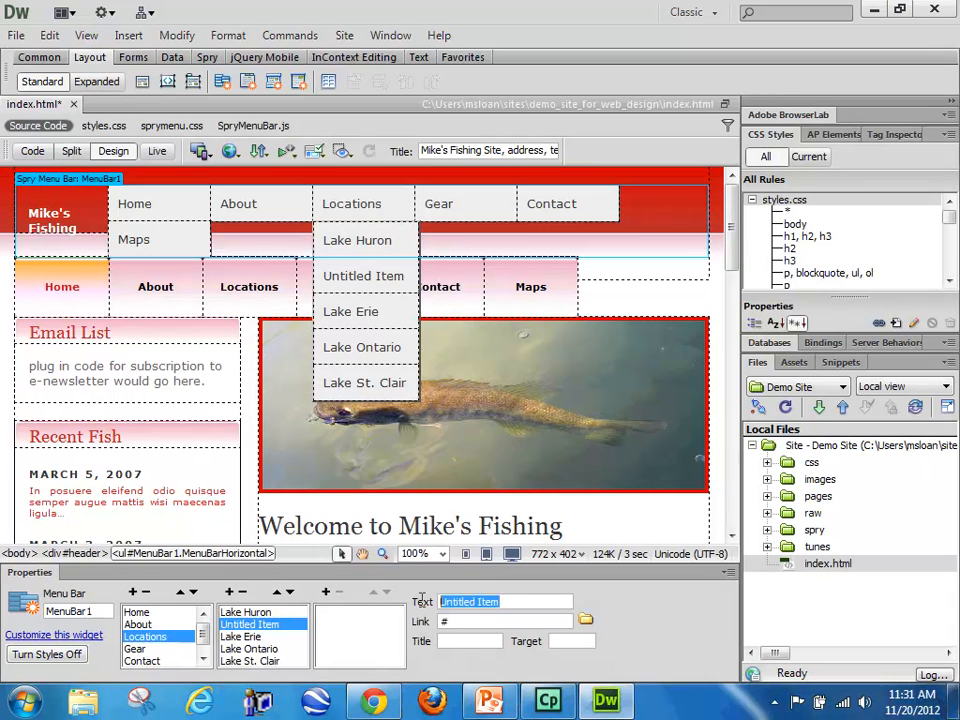
type("Smaller ")
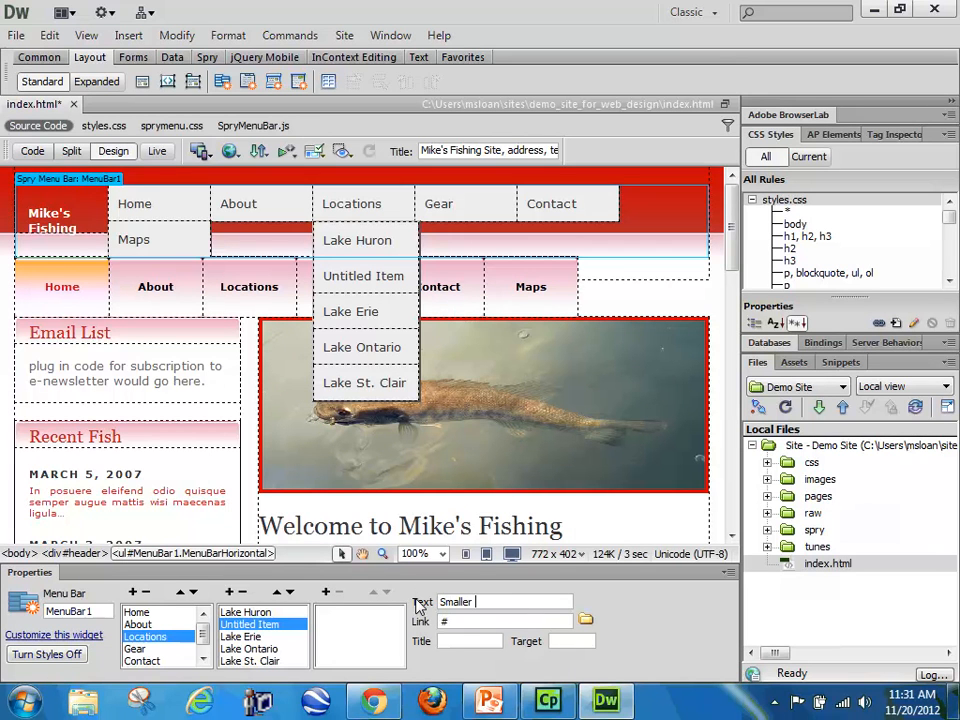
type("Water")
key("Return")
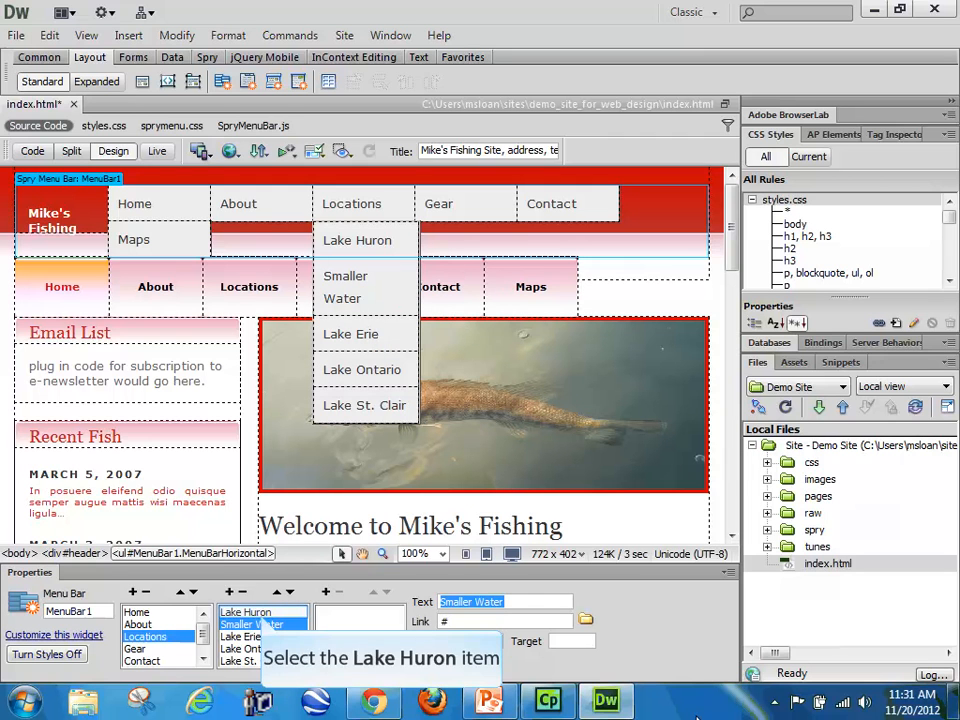
Step: Add second-level submenu items named Rivers and Inland Lakes under the Smaller Water item
left_click(245, 636)
left_click(250, 648)
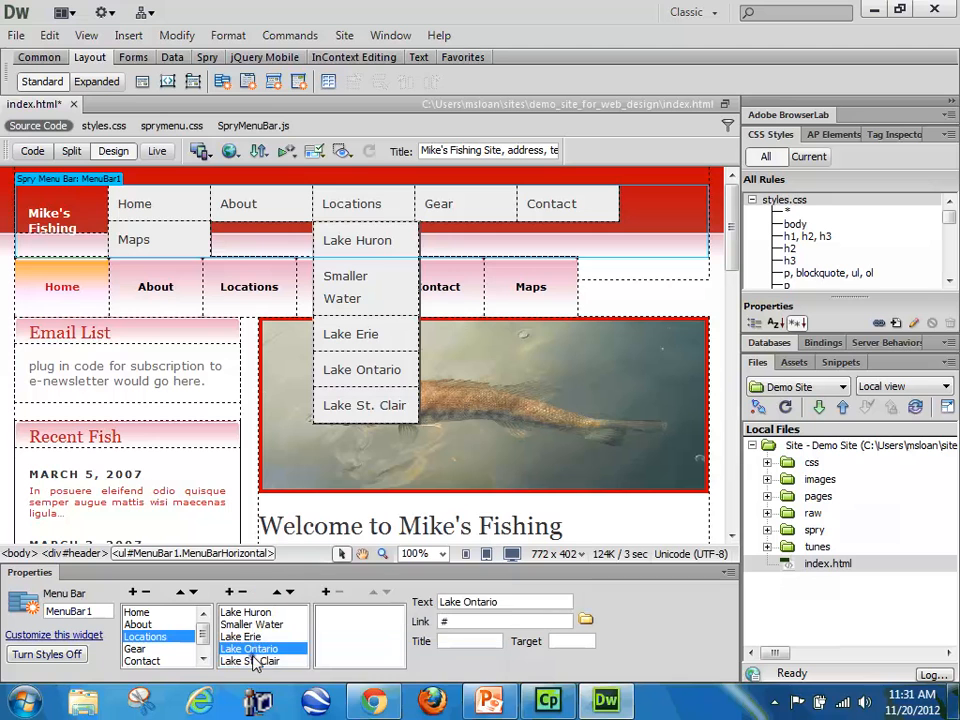
left_click(248, 660)
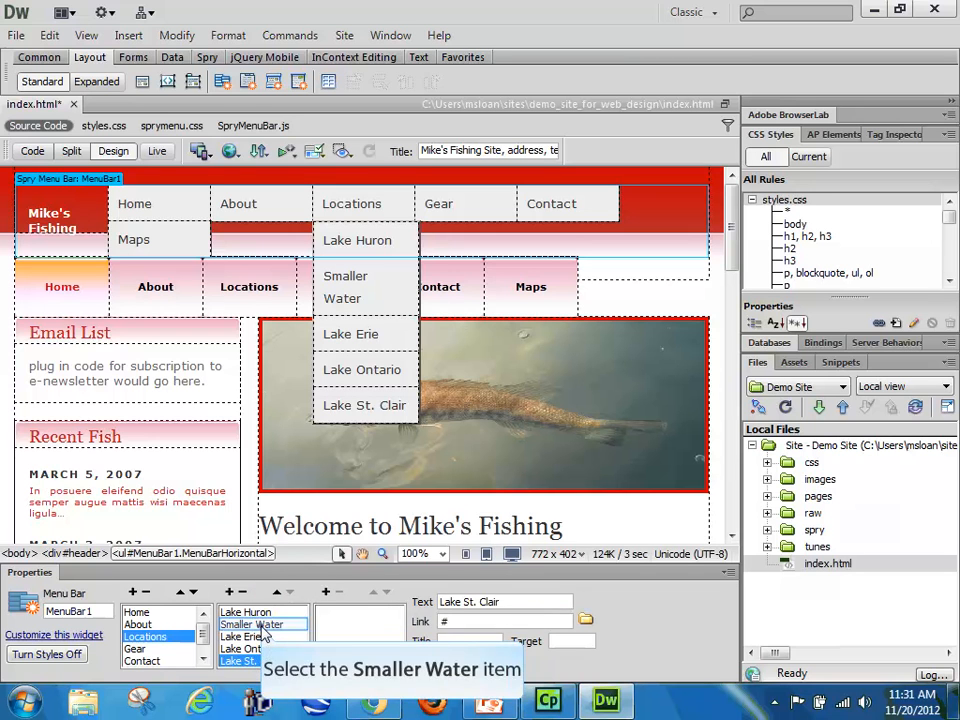
left_click(254, 625)
left_click(325, 591)
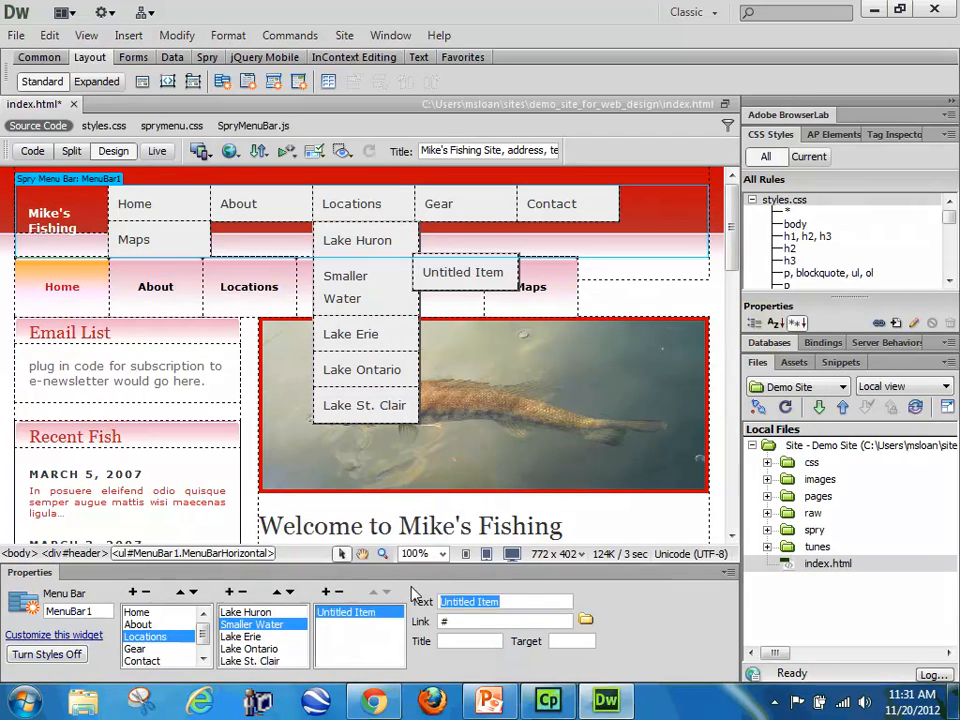
type("Rivers")
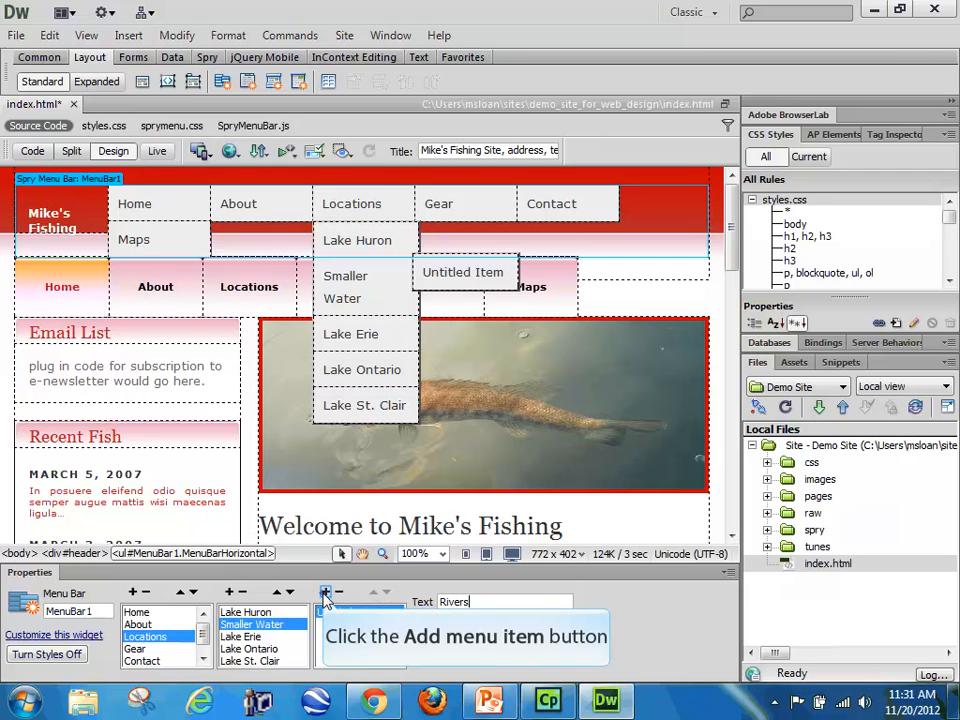
left_click(325, 592)
type("I")
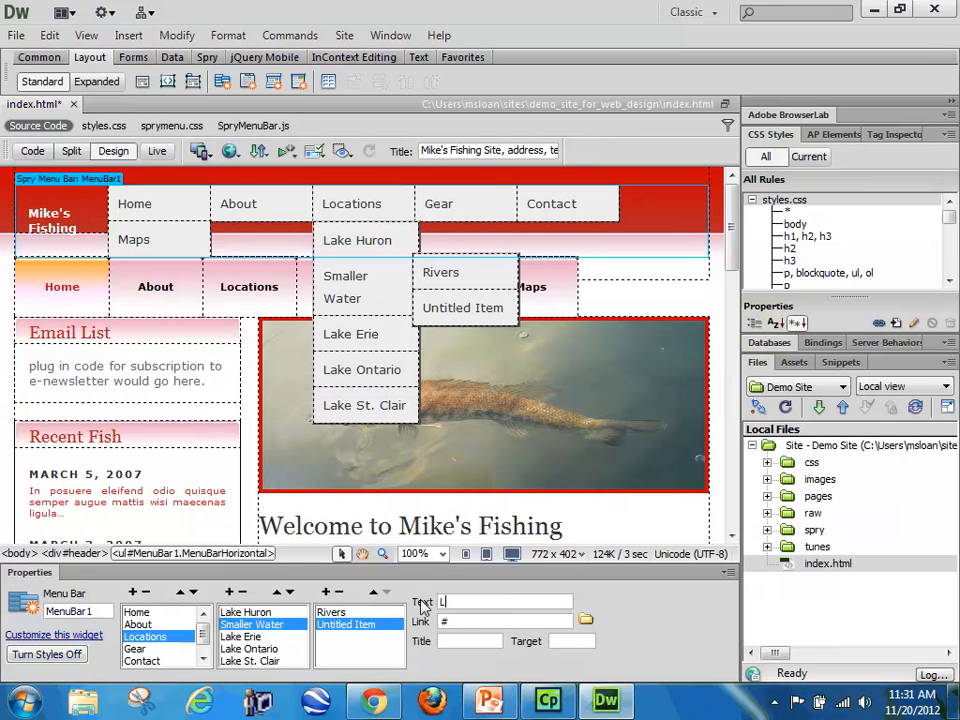
type("nland Lakes")
key("Return")
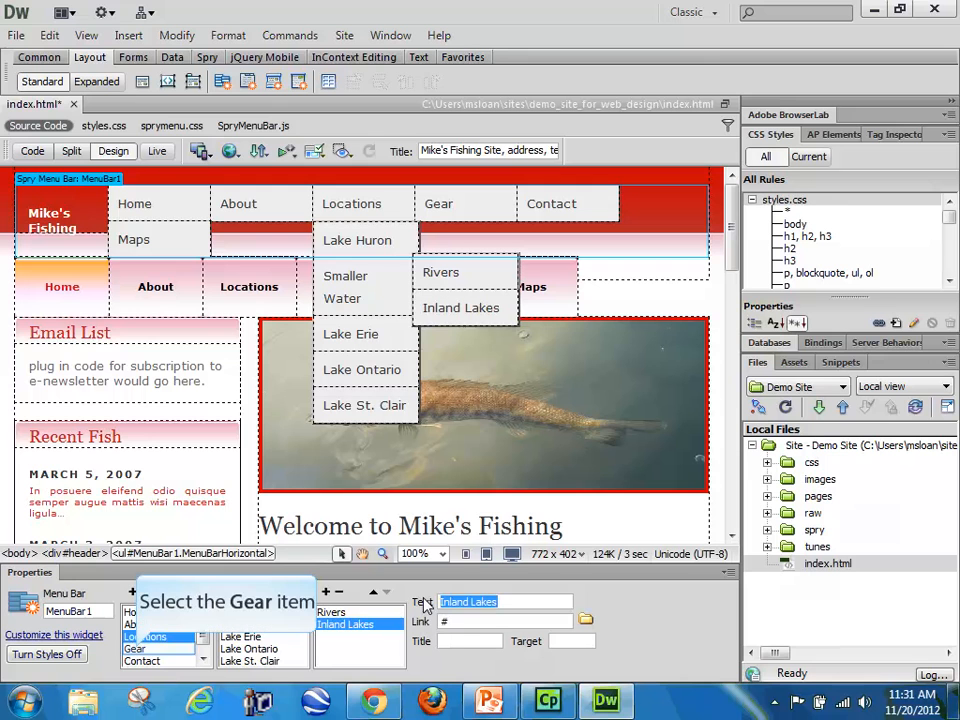
Step: Remove submenu items Item 3.1, including its children, Item 3.2 and Item 3.3 from the Contact item
left_click(136, 650)
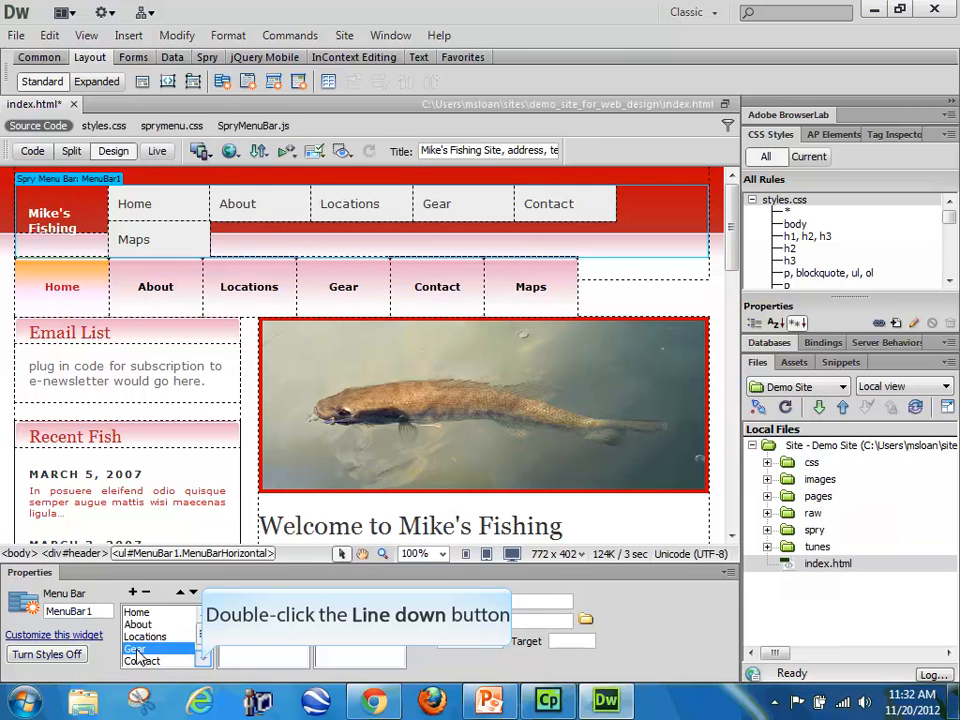
double_click(202, 662)
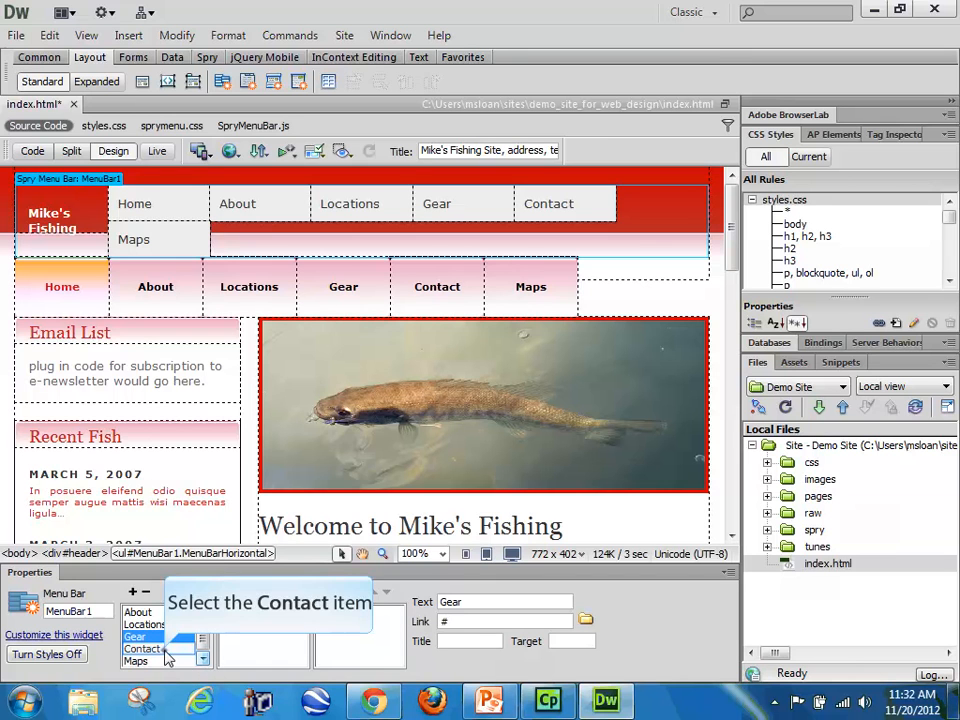
left_click(165, 649)
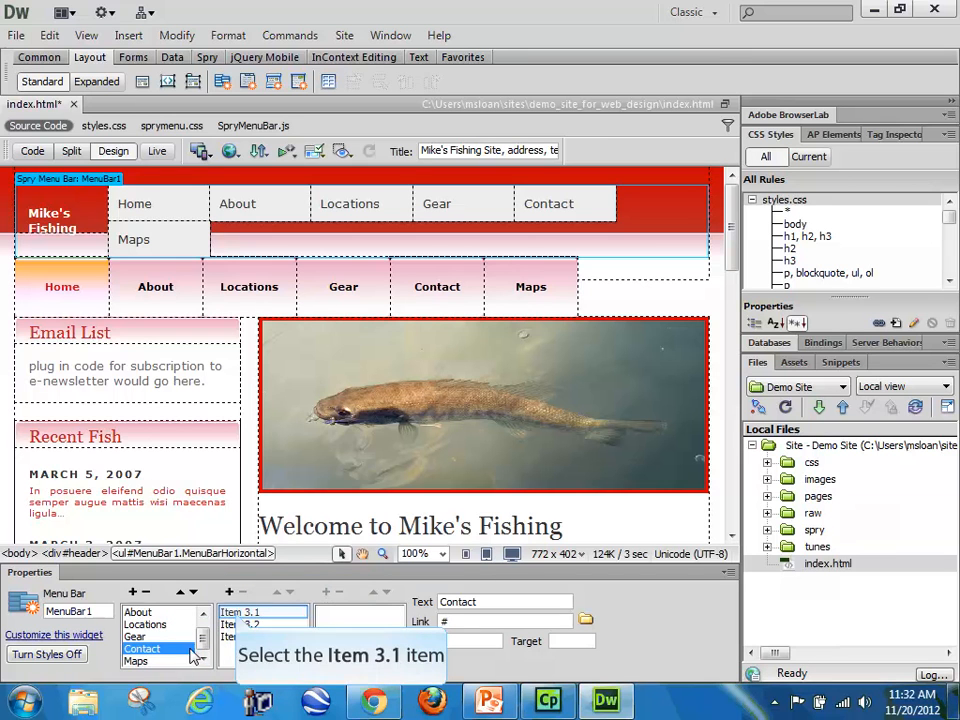
left_click(236, 617)
left_click(236, 617)
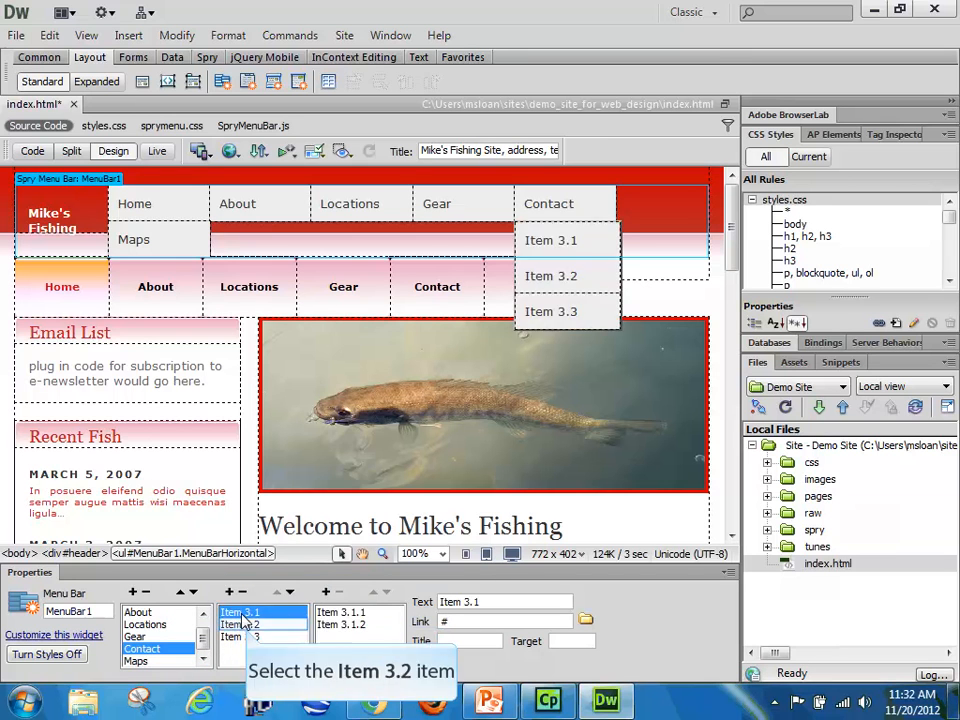
left_click(240, 624)
left_click(240, 636)
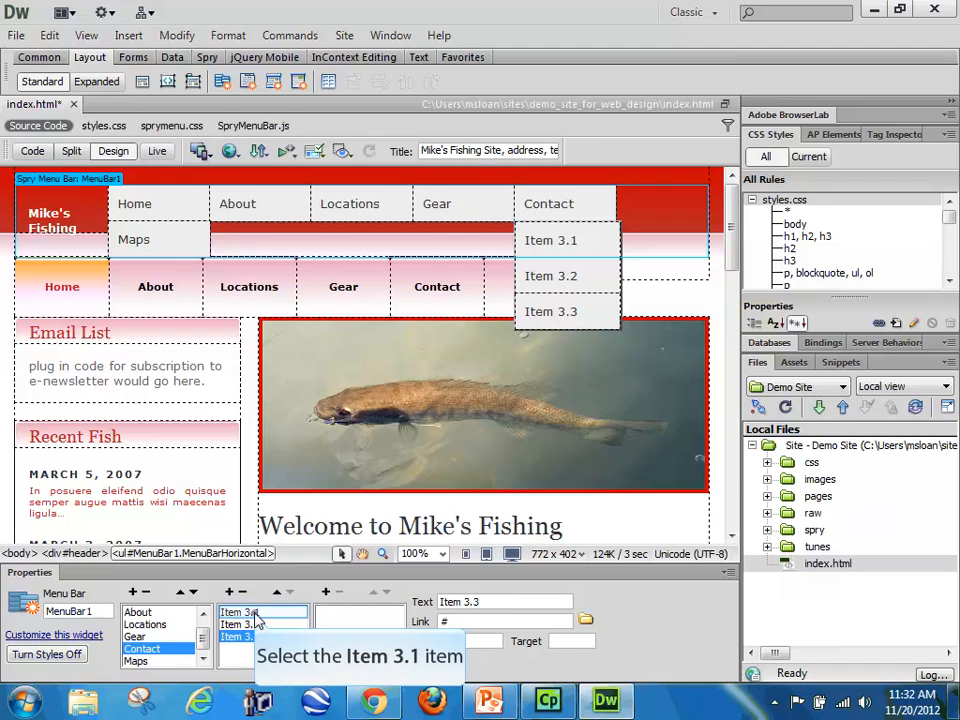
left_click(240, 612)
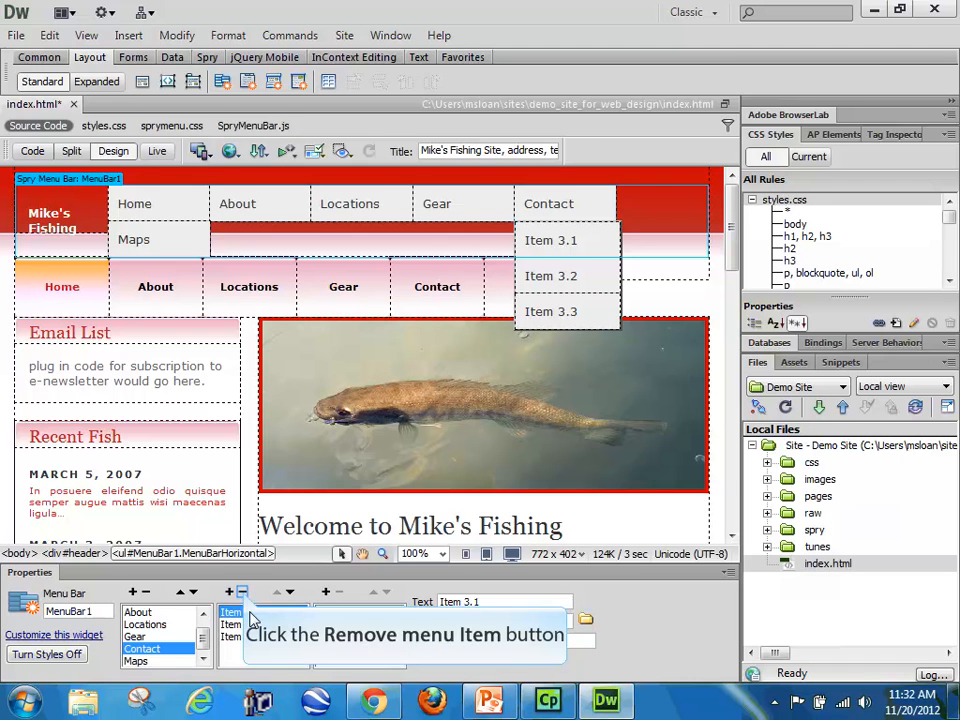
left_click(243, 593)
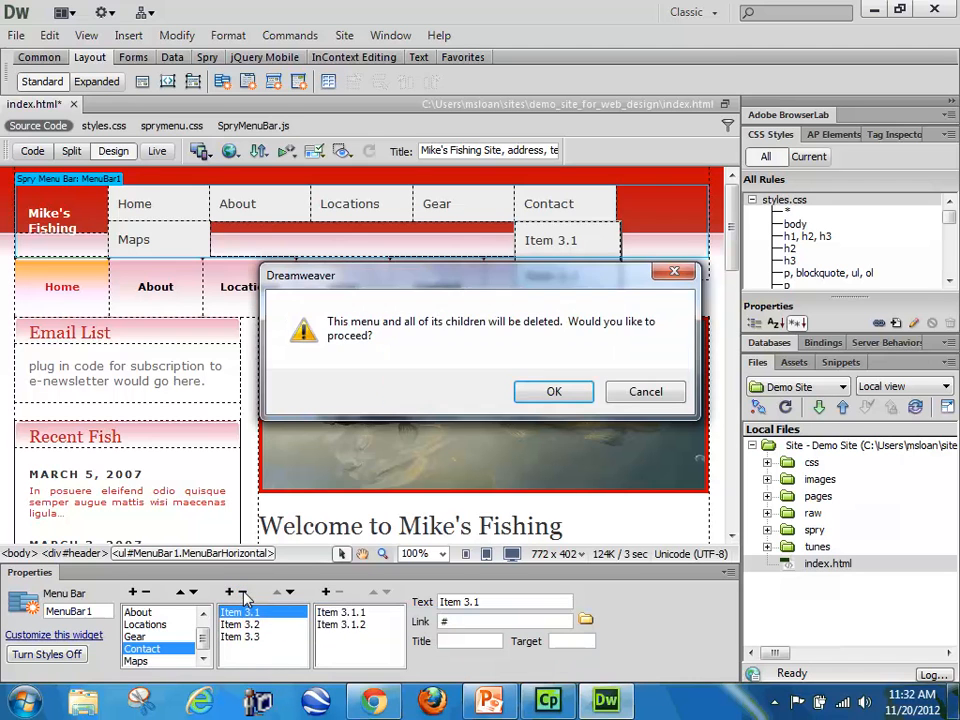
left_click_drag(380, 280, 296, 350)
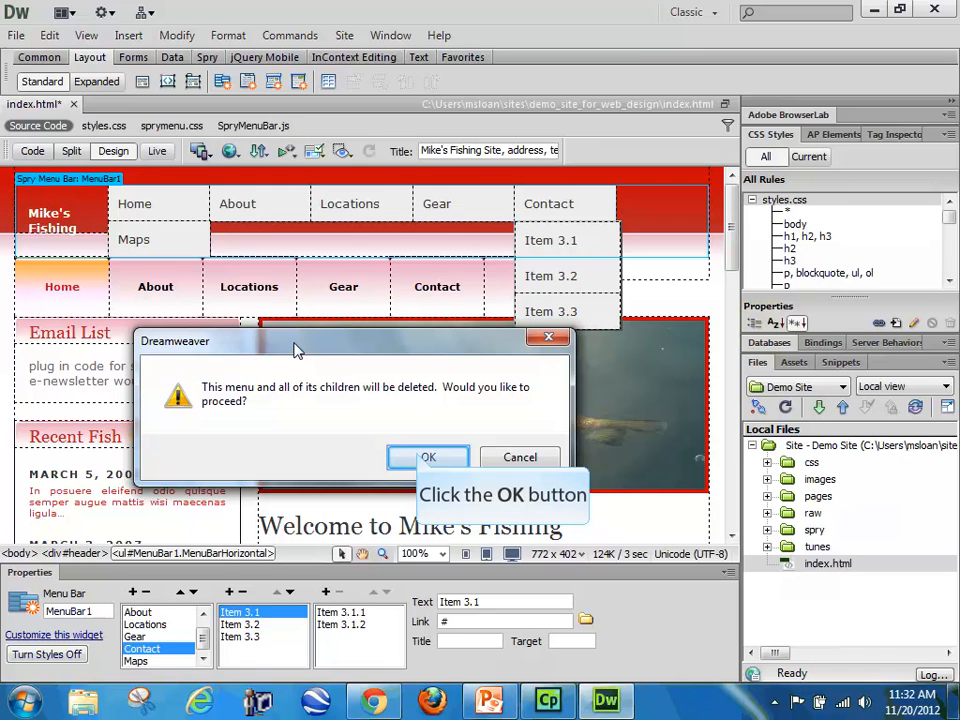
left_click(420, 457)
double_click(241, 592)
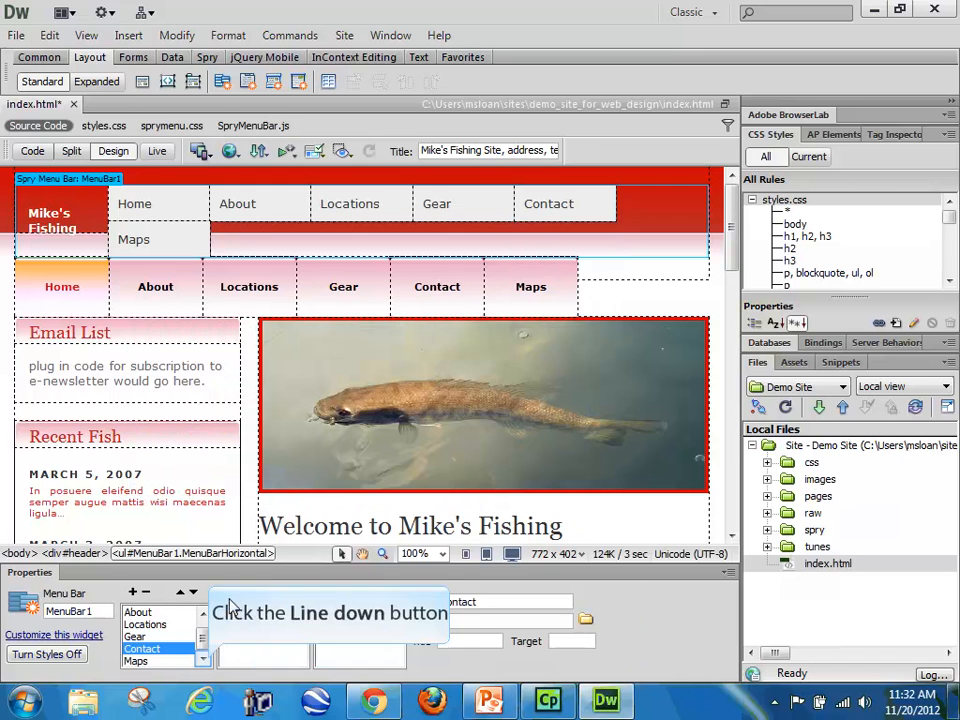
Step: Add a submenu item named Lake Huron under the Maps item
left_click(202, 658)
left_click(160, 663)
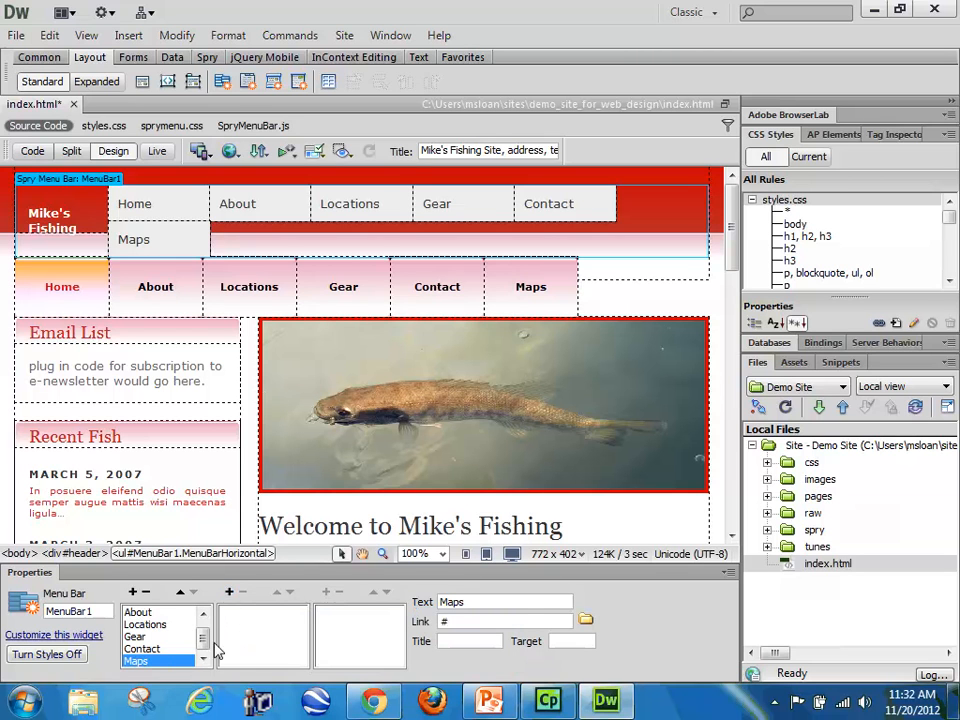
left_click(229, 592)
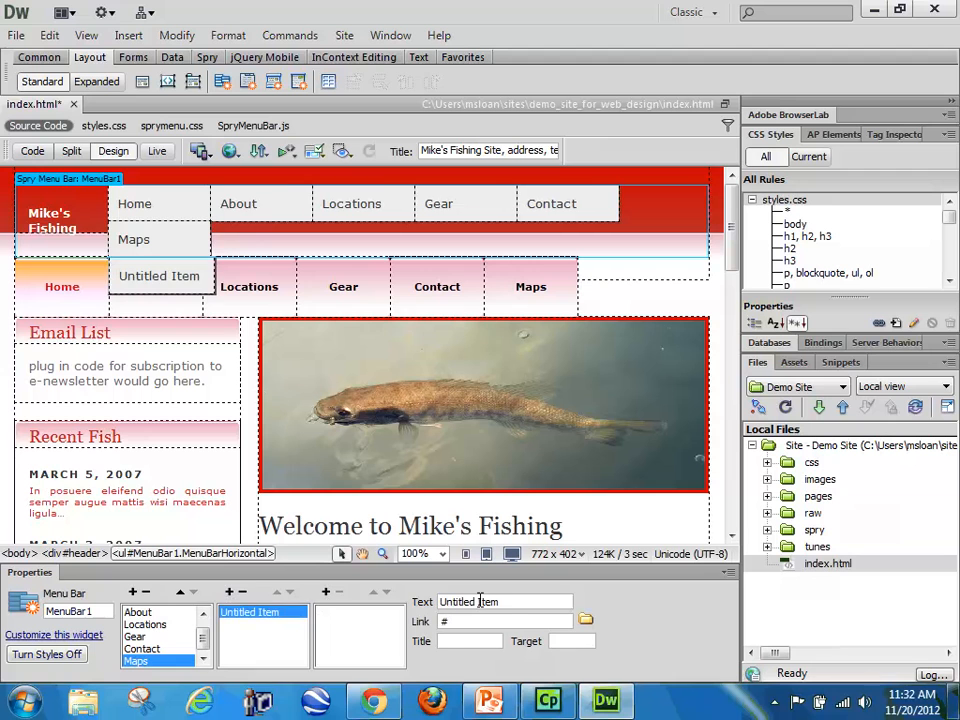
left_click_drag(511, 604, 415, 606)
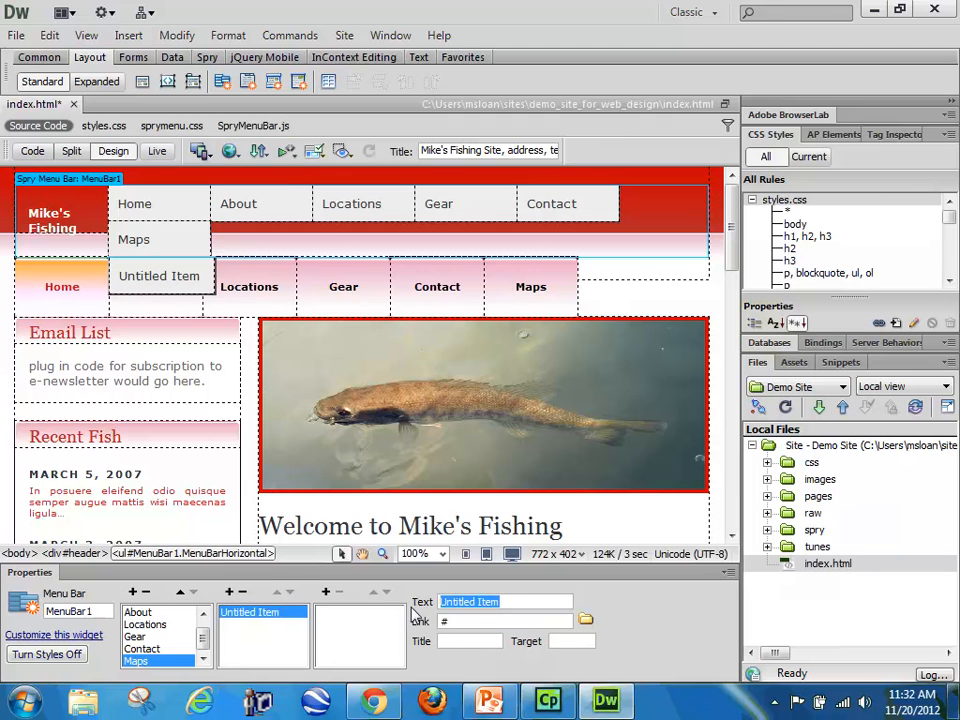
type("Lake Huron")
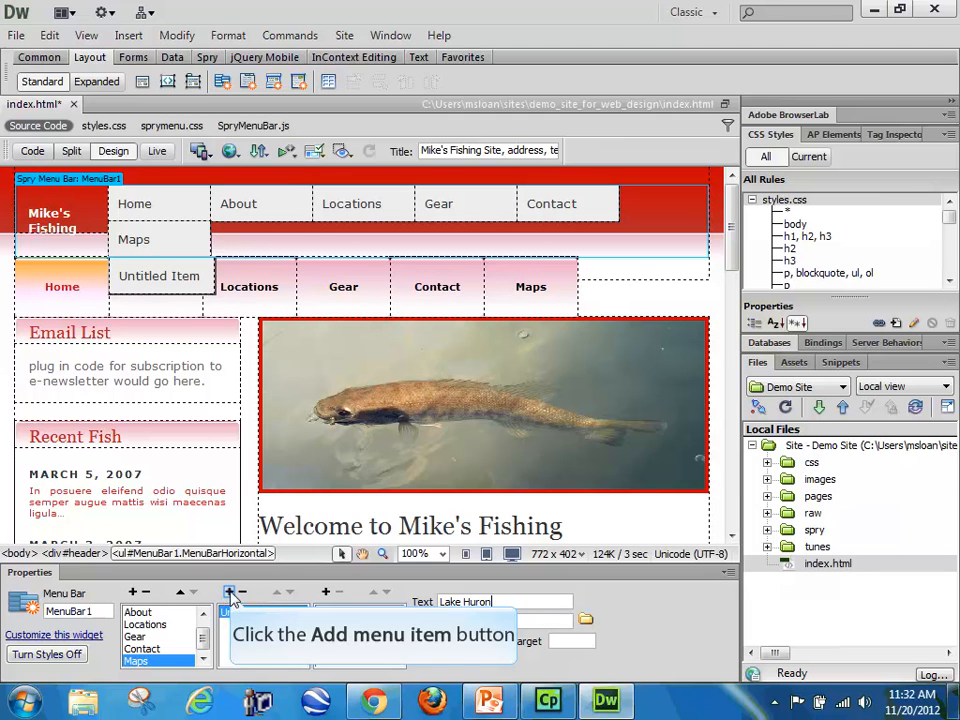
Step: Add submenu items named Lake Ontario and Lake Erie below Lake Huron under Maps
left_click(229, 592)
left_click_drag(518, 601, 410, 605)
type("Lake Ontario")
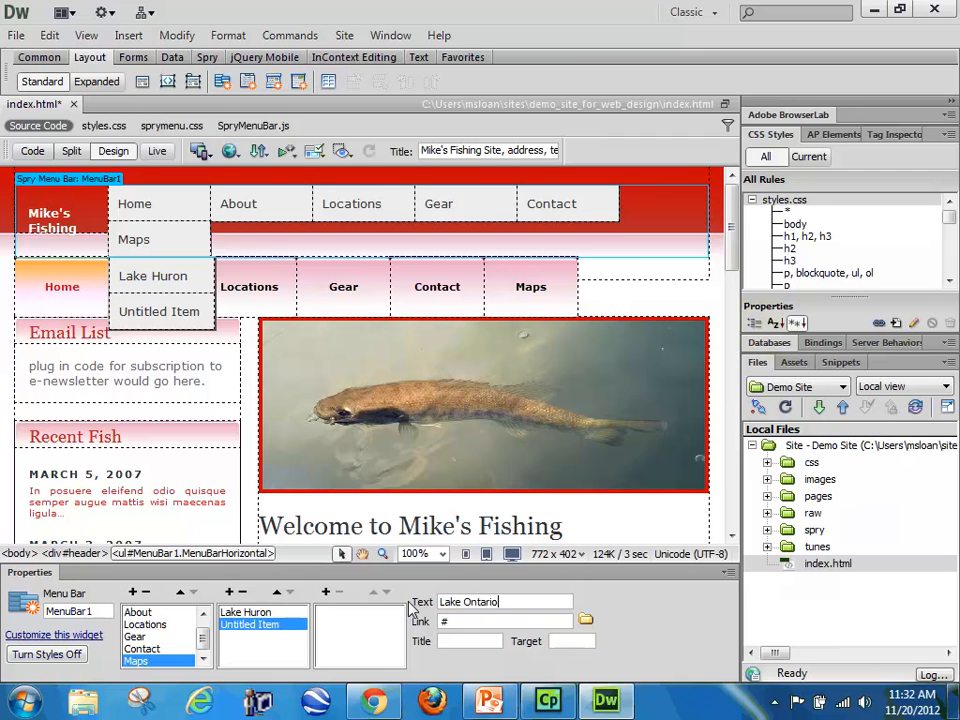
left_click(229, 592)
left_click_drag(508, 605, 440, 601)
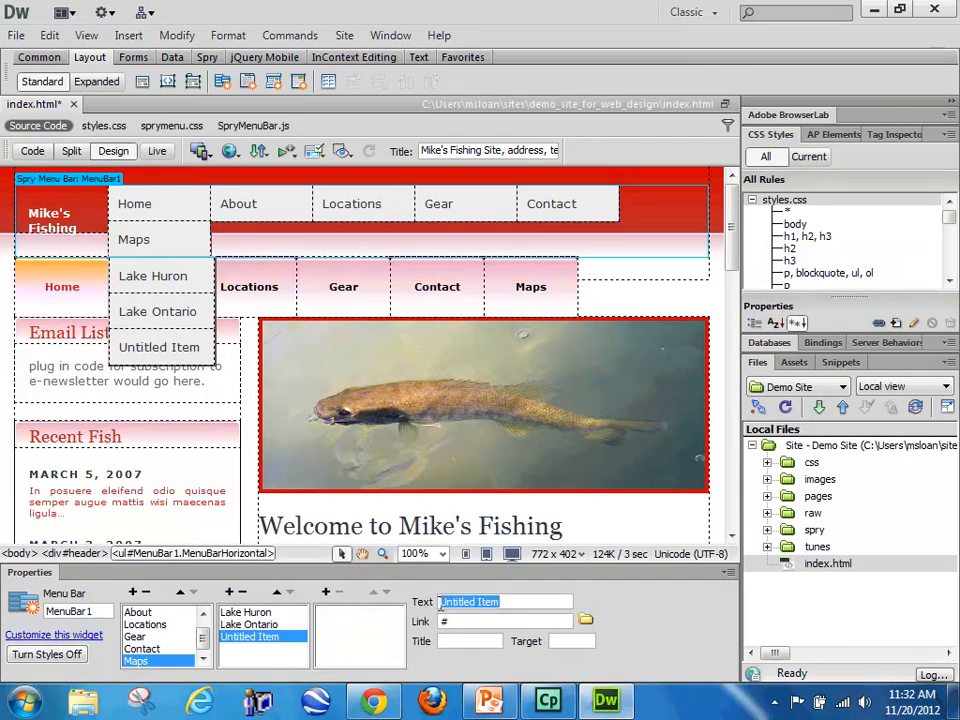
type("Lake Erie")
Step: Add a submenu item named Lake St. Clair below Lake Erie under the Maps item
left_click(229, 592)
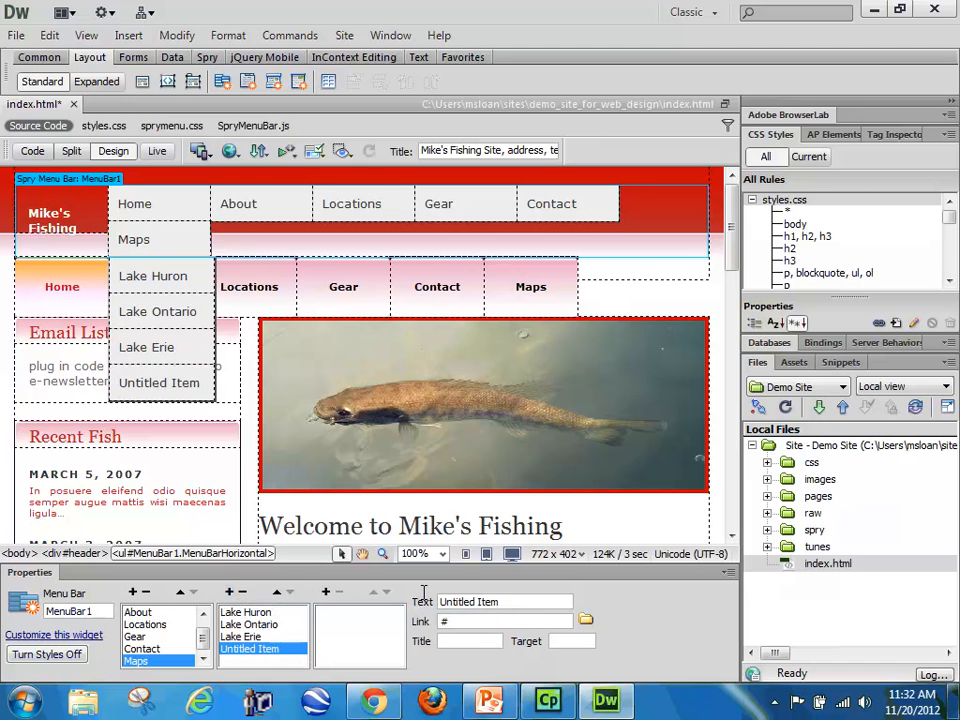
left_click_drag(500, 603, 424, 607)
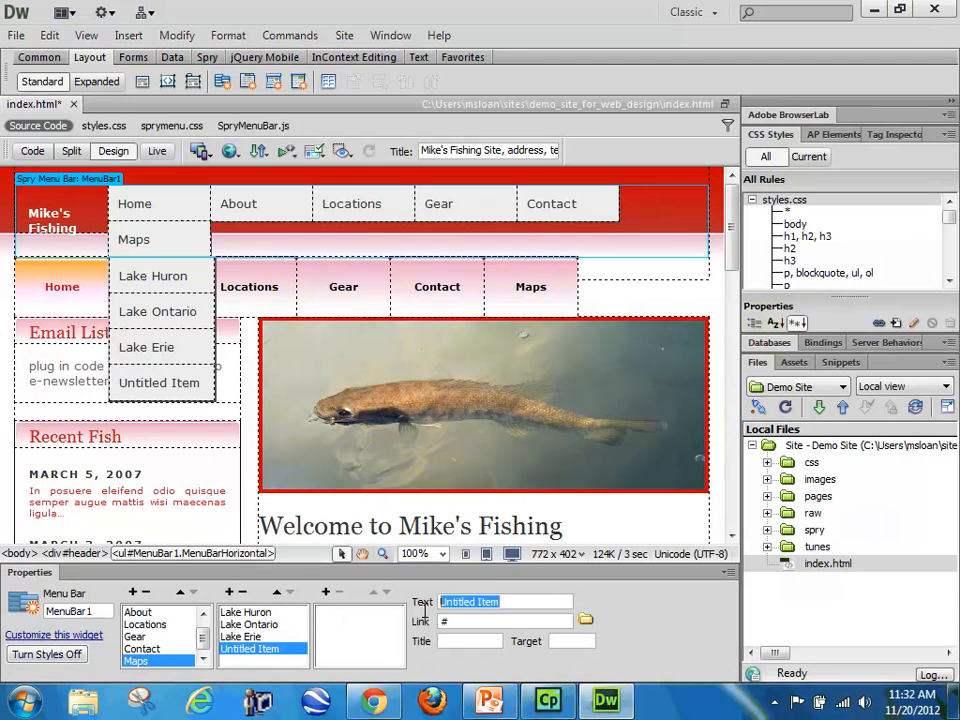
type("Lake St. Clair")
key("Return")
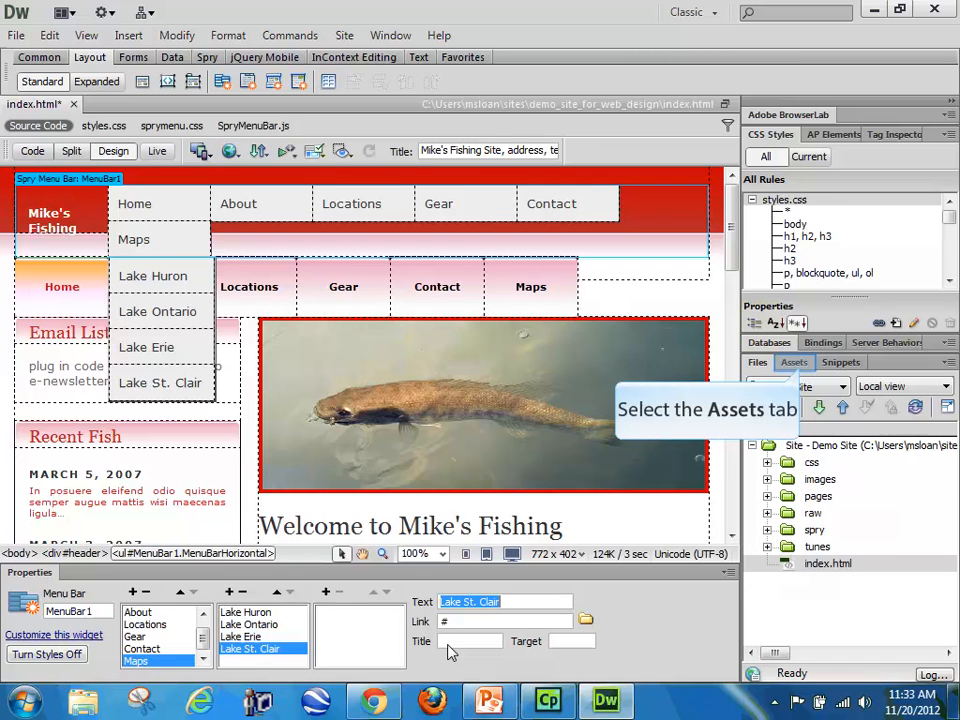
Step: Show the image assets of the demo site
left_click(797, 364)
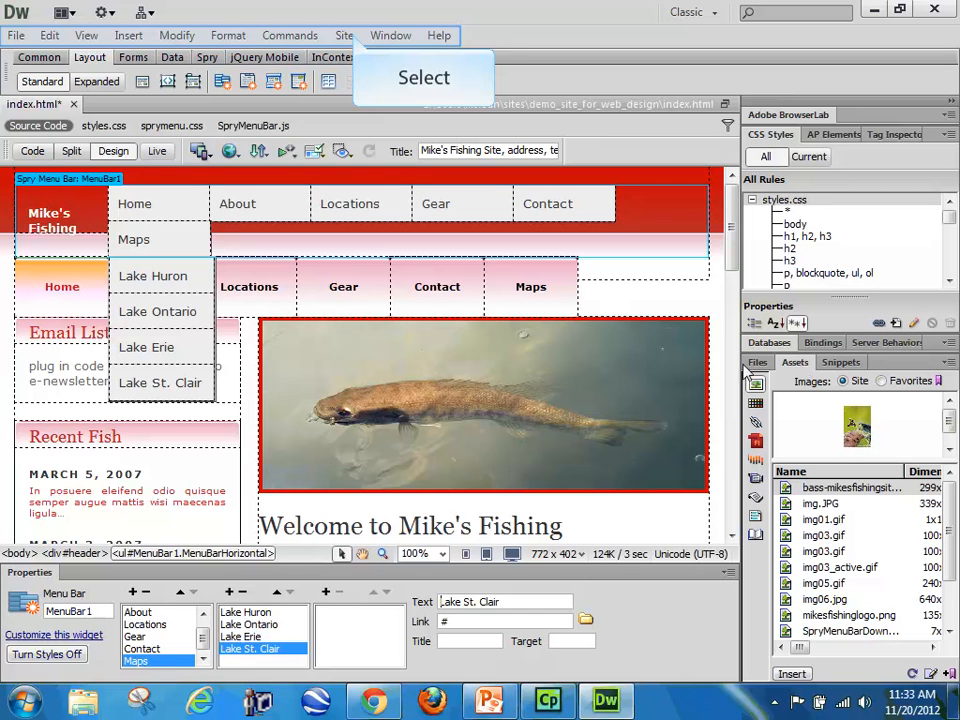
left_click(350, 36)
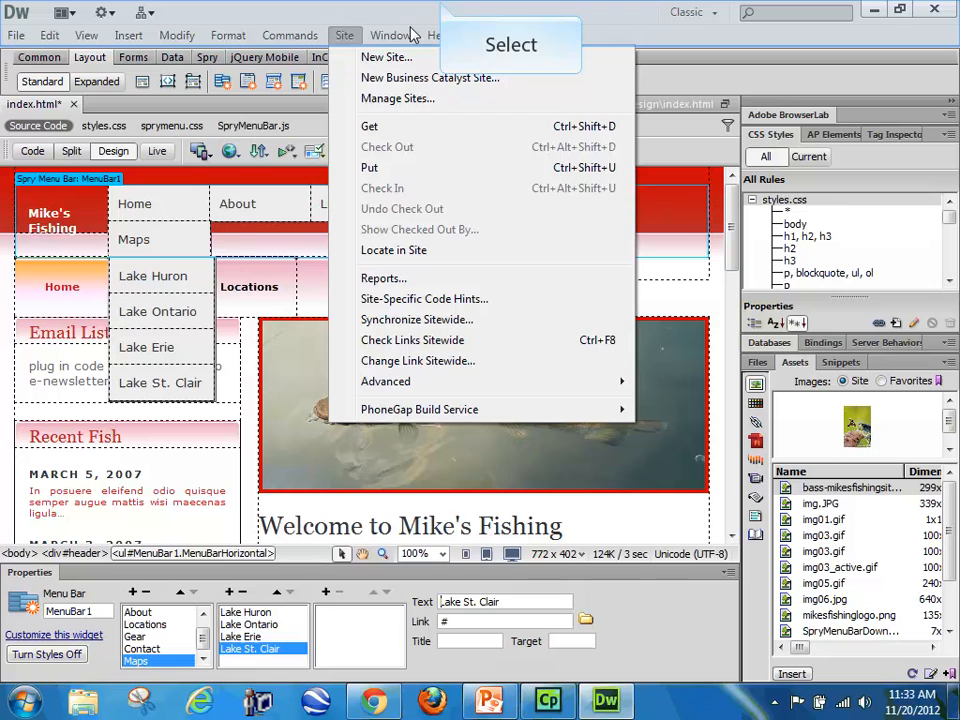
left_click(443, 8)
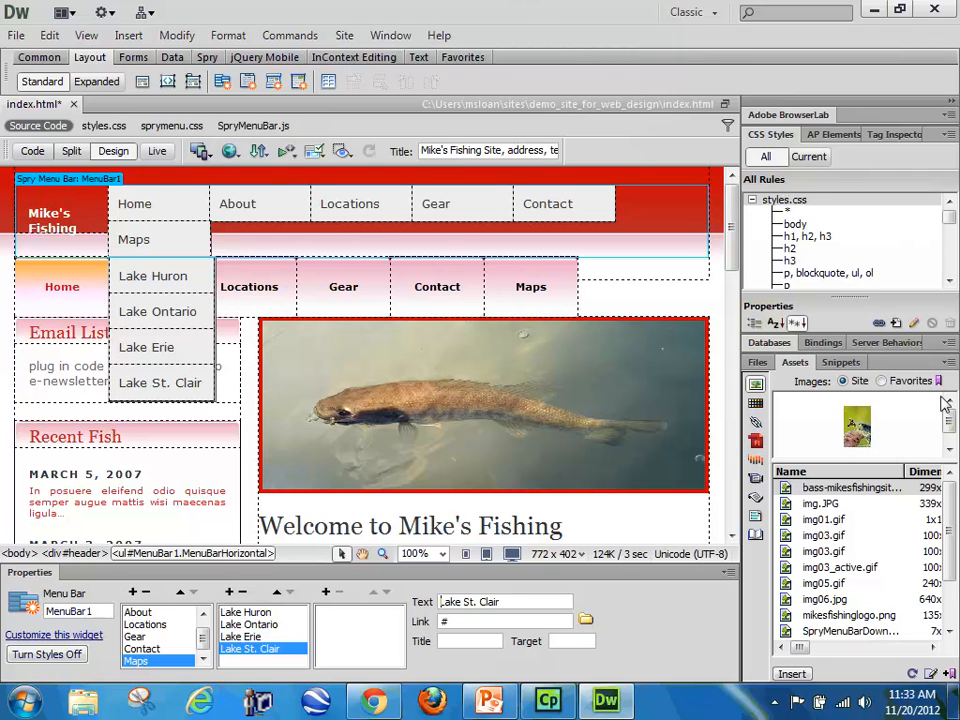
Step: Look over the menu bar's top-level items in the page header, from Home through Contact
left_click_drag(951, 535, 951, 551)
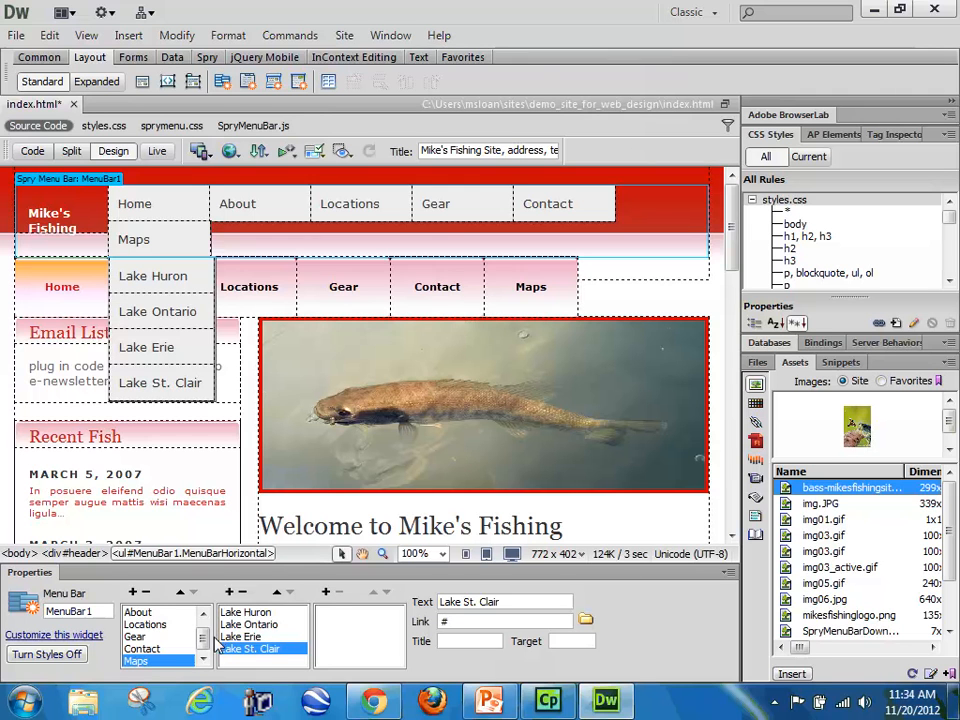
scroll(205, 640, "up", 1)
left_click(137, 612)
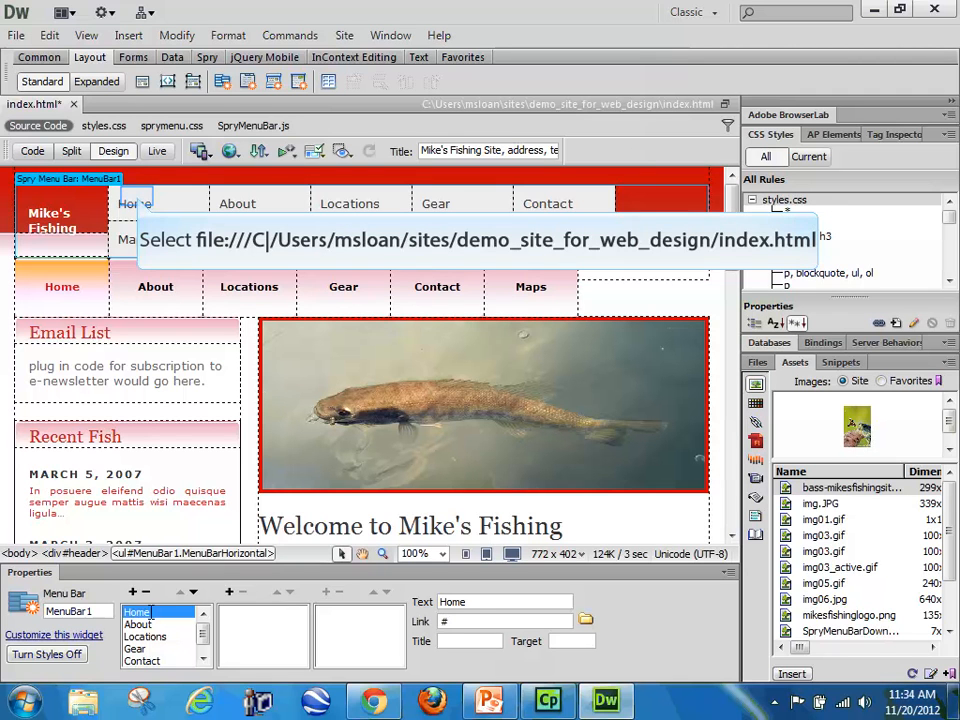
left_click(138, 198)
left_click(246, 206)
left_click(358, 206)
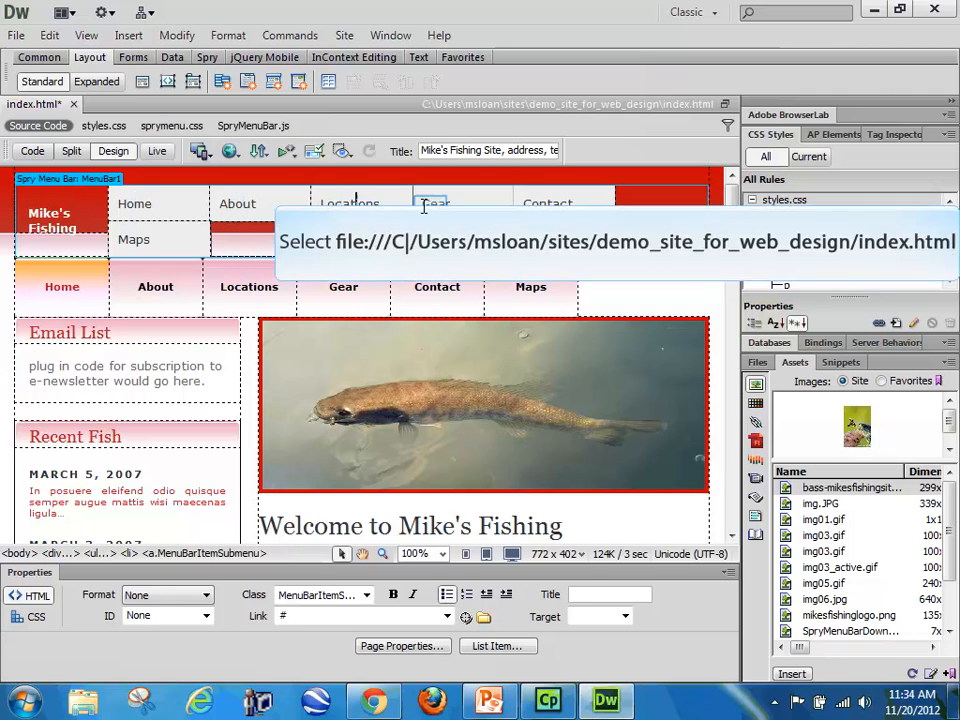
left_click(568, 204)
left_click(134, 202)
left_click(550, 204)
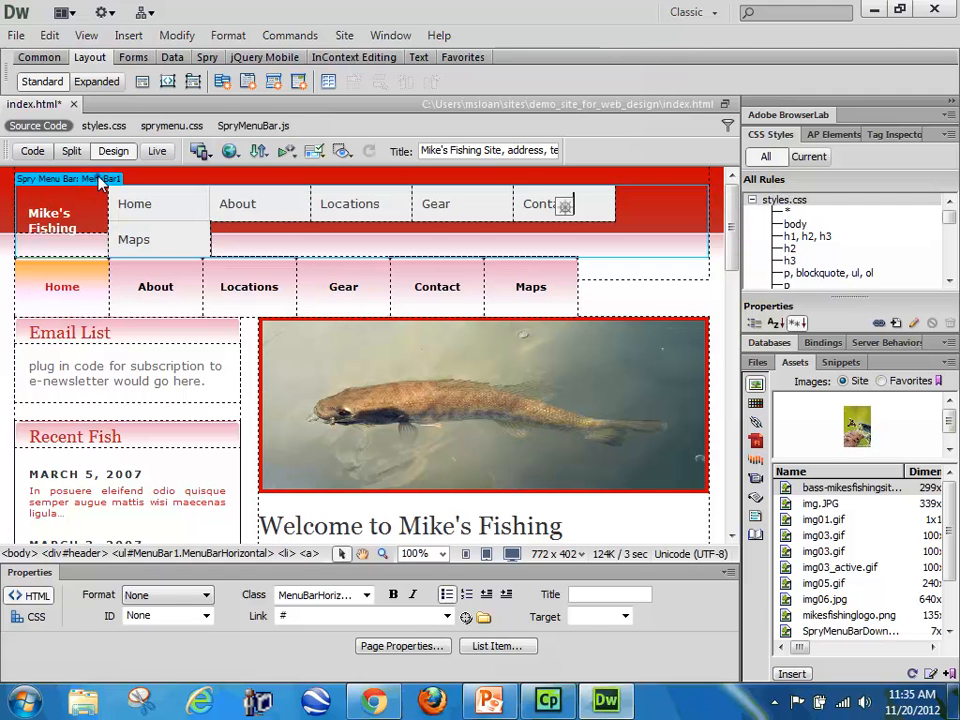
Step: Link the menu bar's Home item to index.html in the demo site's root folder
left_click(98, 180)
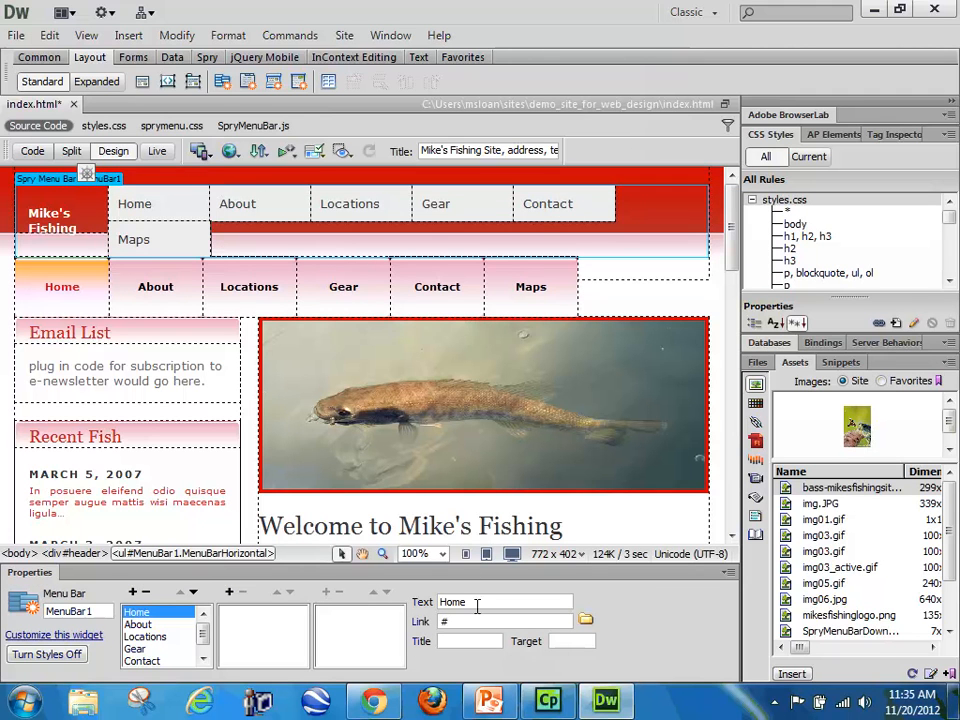
left_click_drag(478, 626, 419, 625)
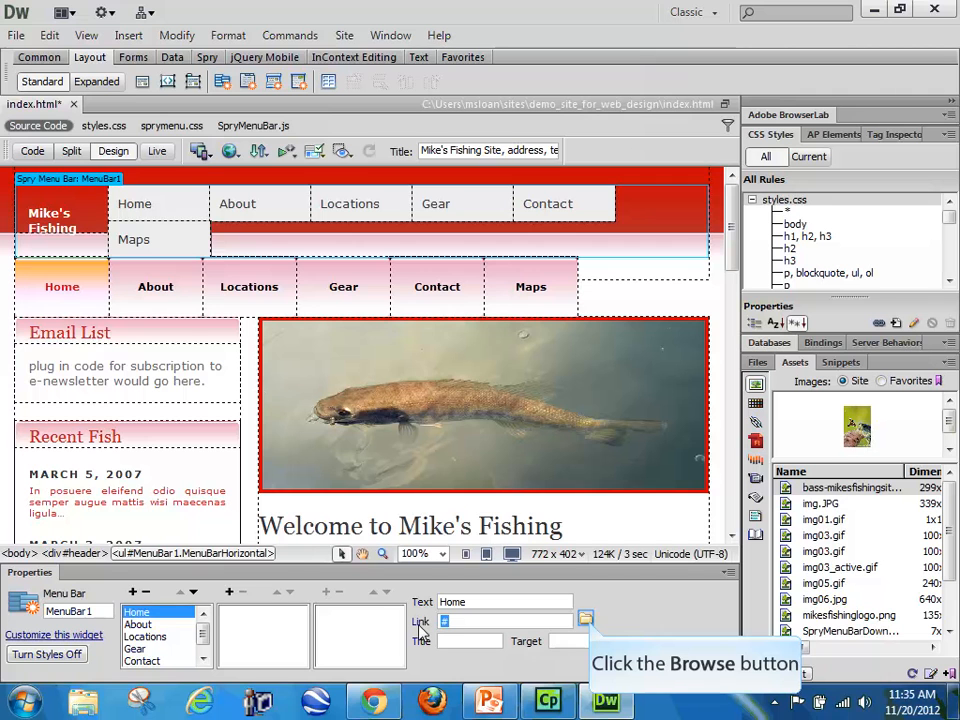
left_click(586, 621)
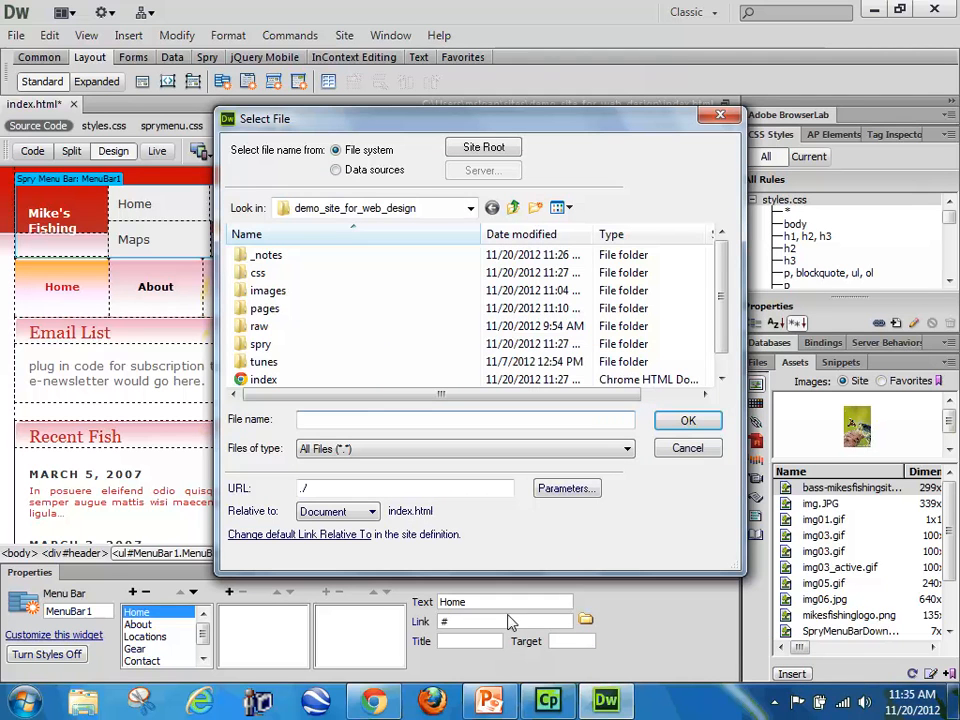
left_click(270, 382)
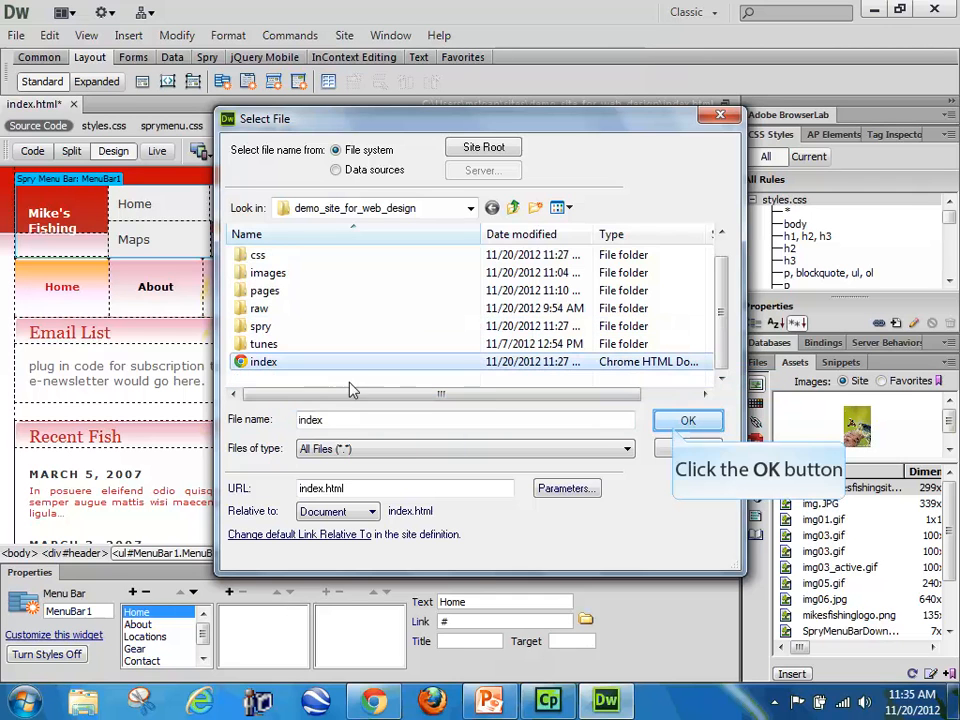
left_click(683, 424)
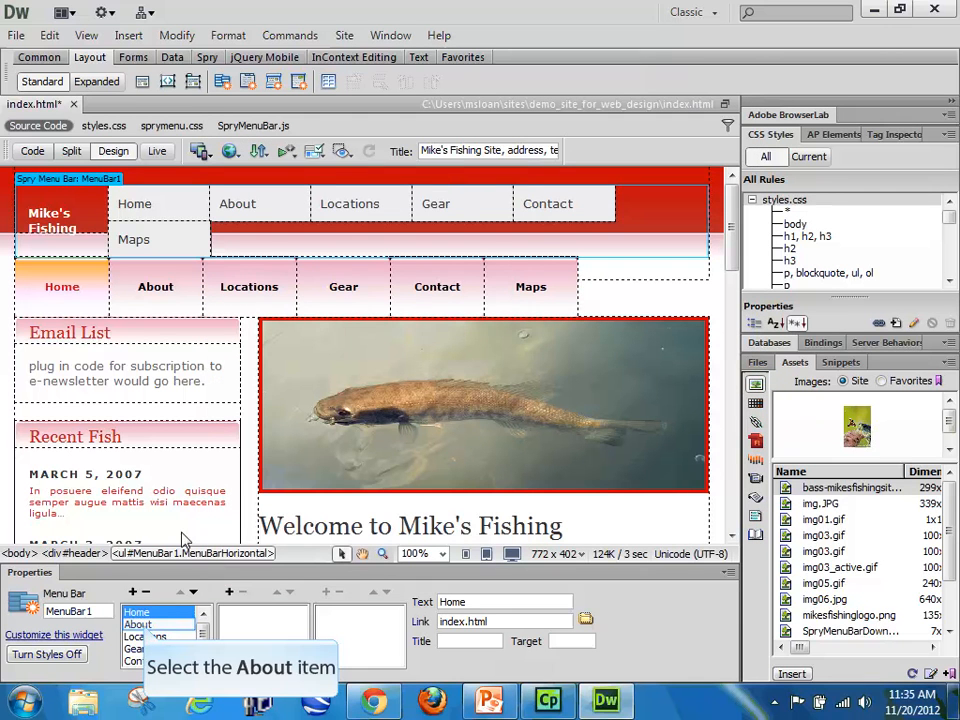
Step: Check the link of About in the old navigation and the link of Home in the Spry menu bar
left_click(139, 624)
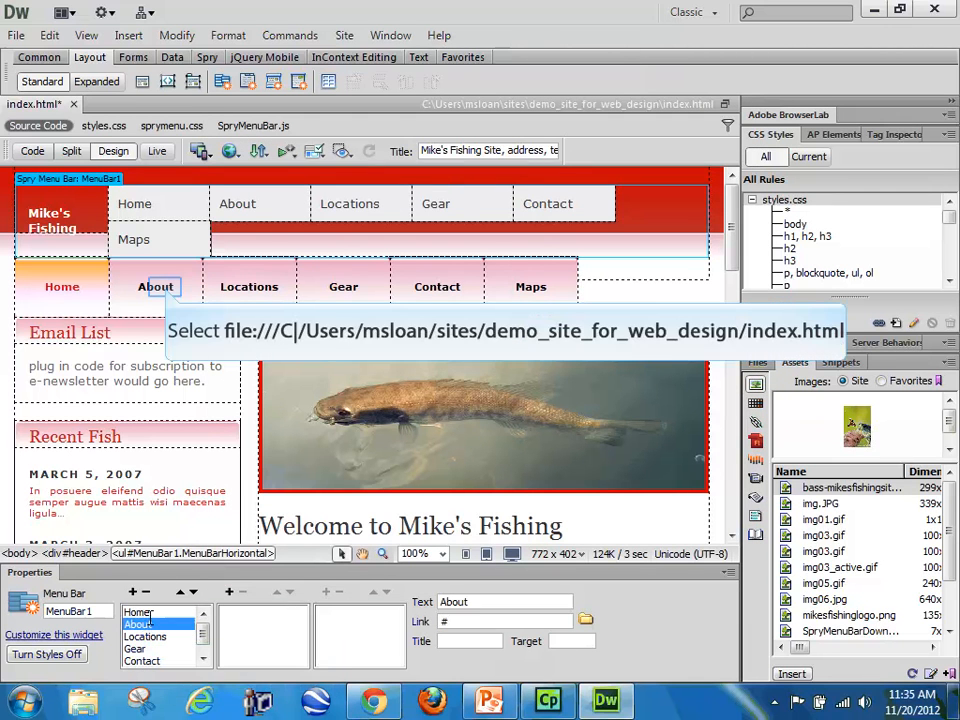
left_click(160, 287)
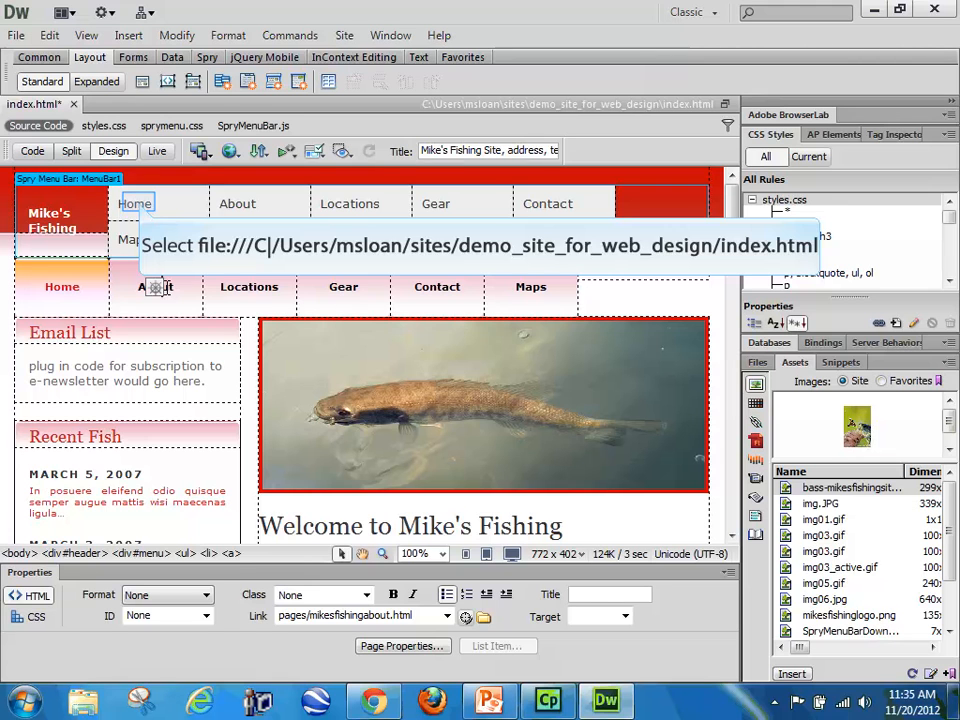
left_click(137, 203)
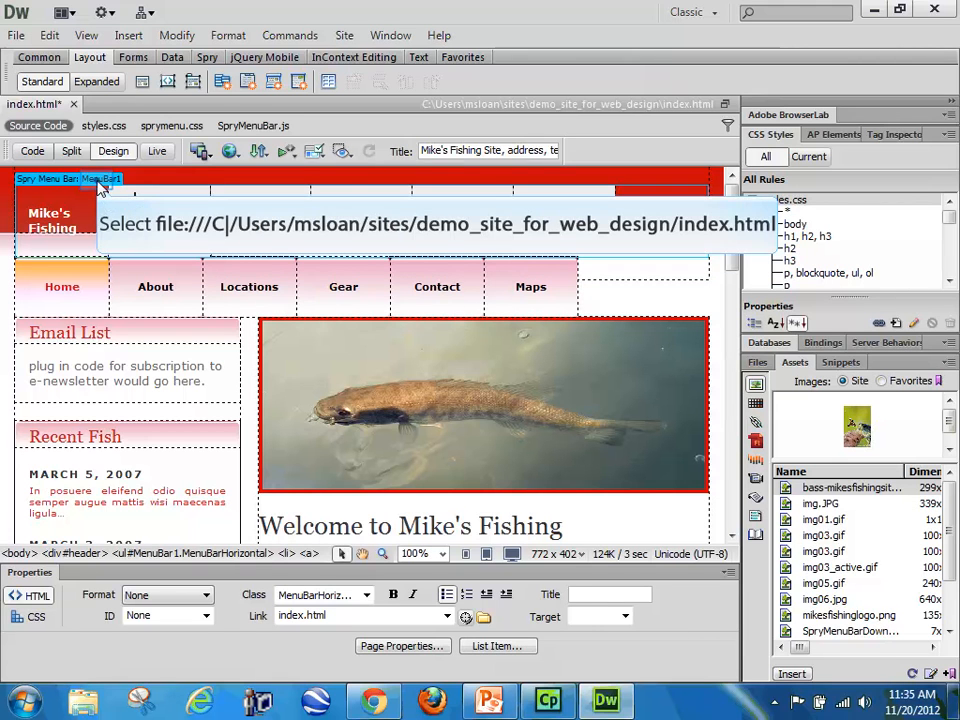
left_click(100, 180)
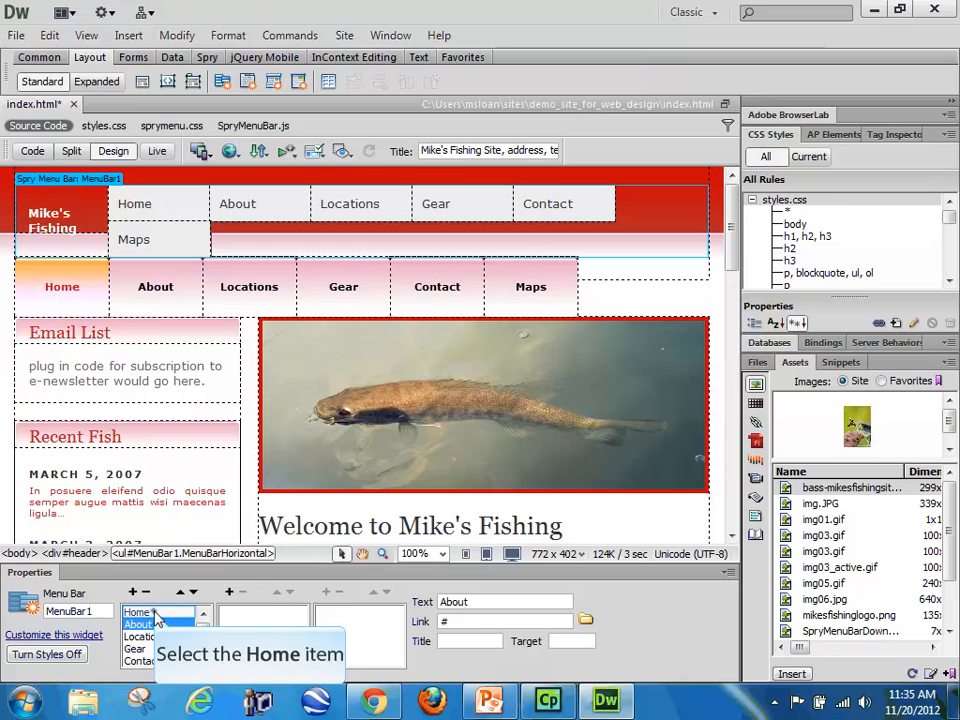
left_click(150, 615)
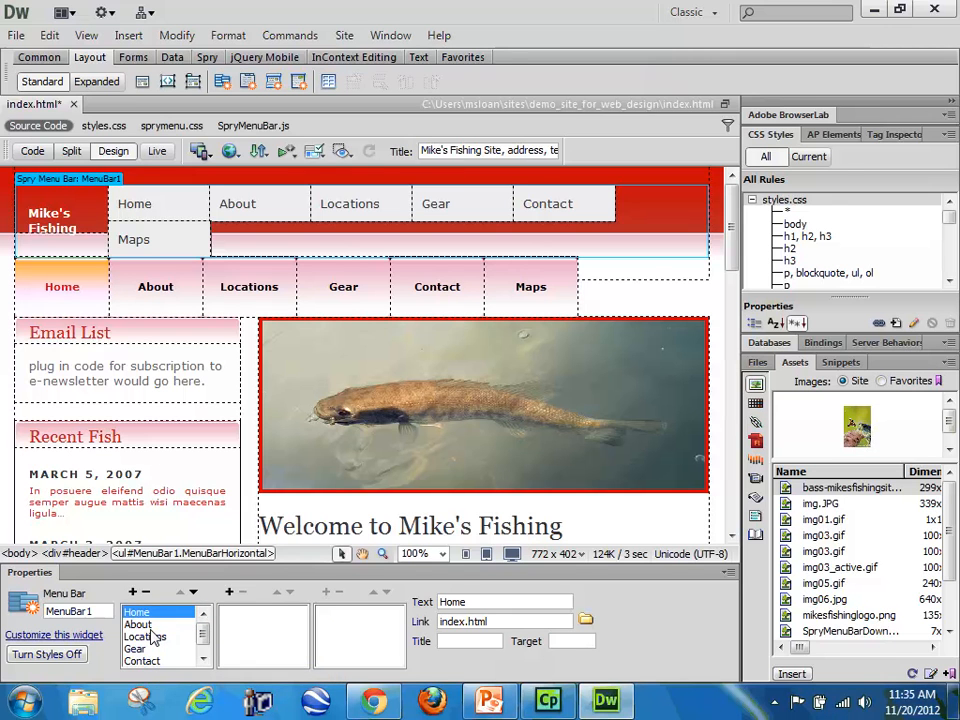
Step: Link the menu bar's About item to mikesfishingabout in the pages folder
left_click(145, 624)
left_click(586, 620)
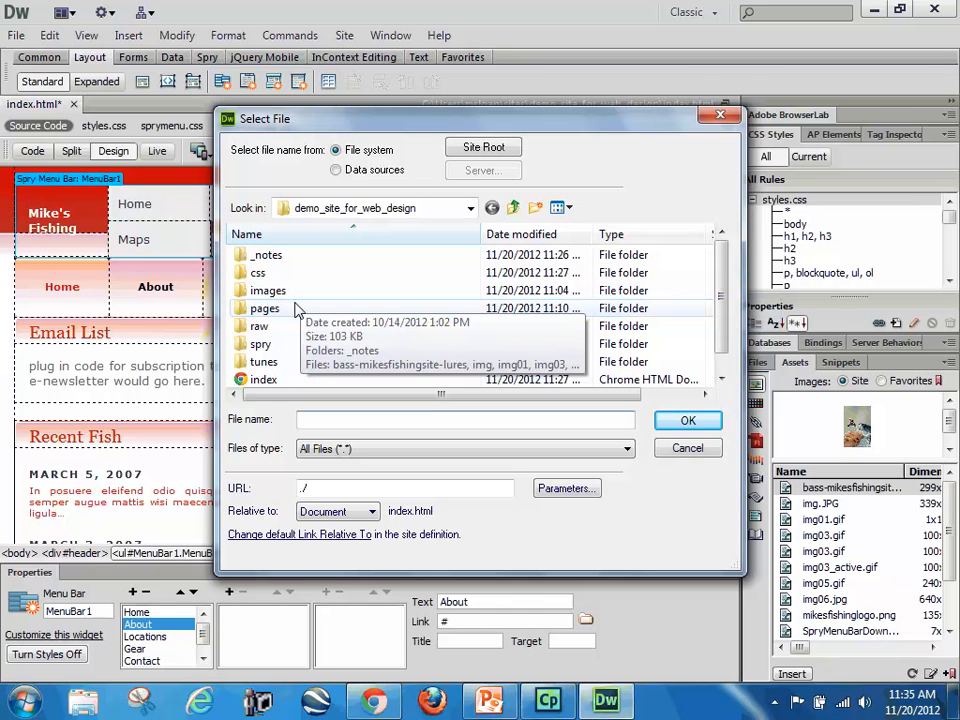
double_click(297, 308)
mouse_move(720, 306)
left_mouse_down()
mouse_move(722, 343)
mouse_move(722, 302)
left_mouse_up()
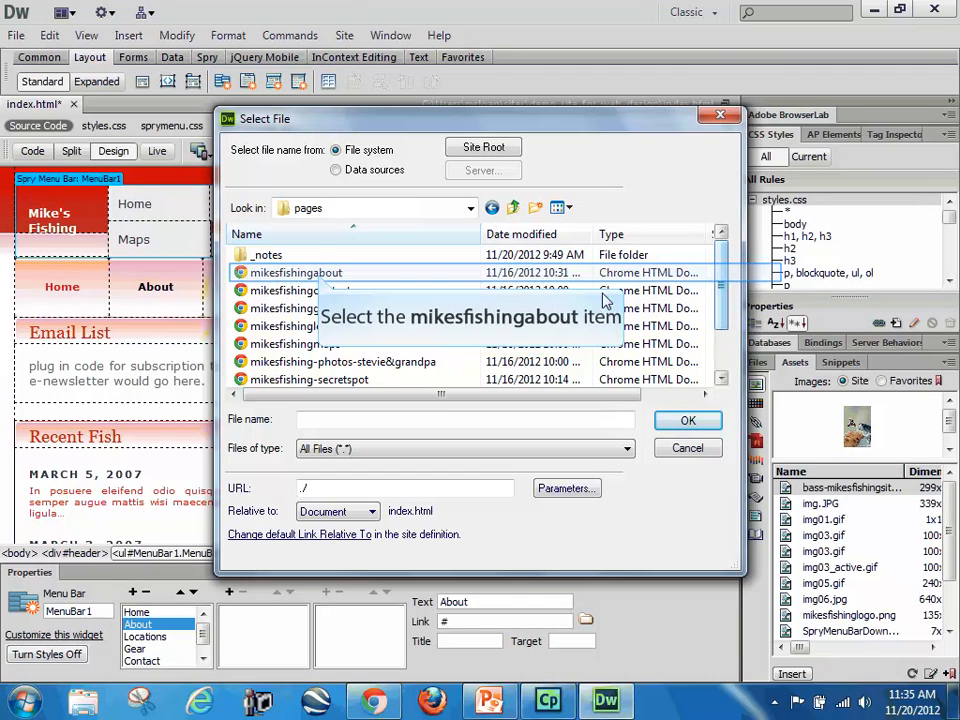
left_click(317, 273)
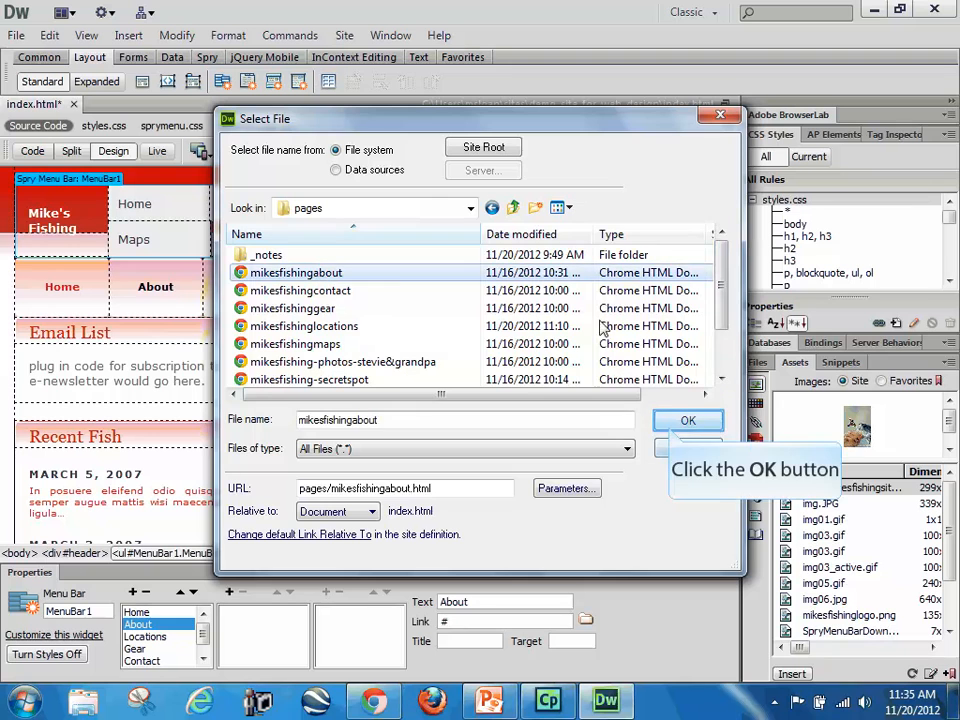
left_click(673, 426)
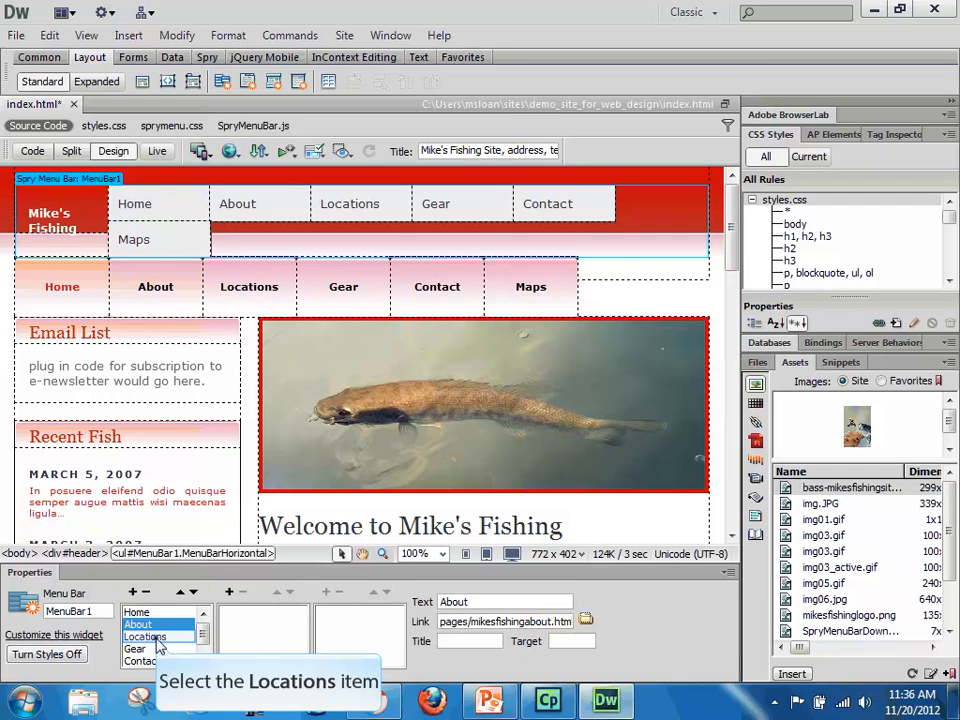
Step: Link the menu bar's Locations item to mikesfishinglocations in the pages folder
left_click(148, 636)
left_click(585, 619)
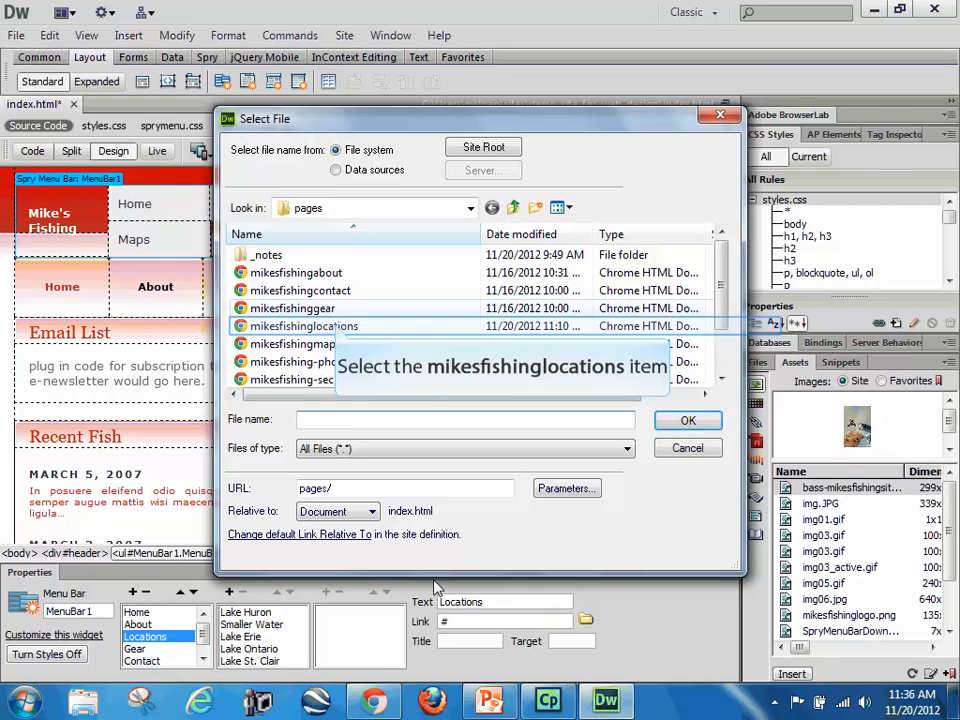
left_click(330, 326)
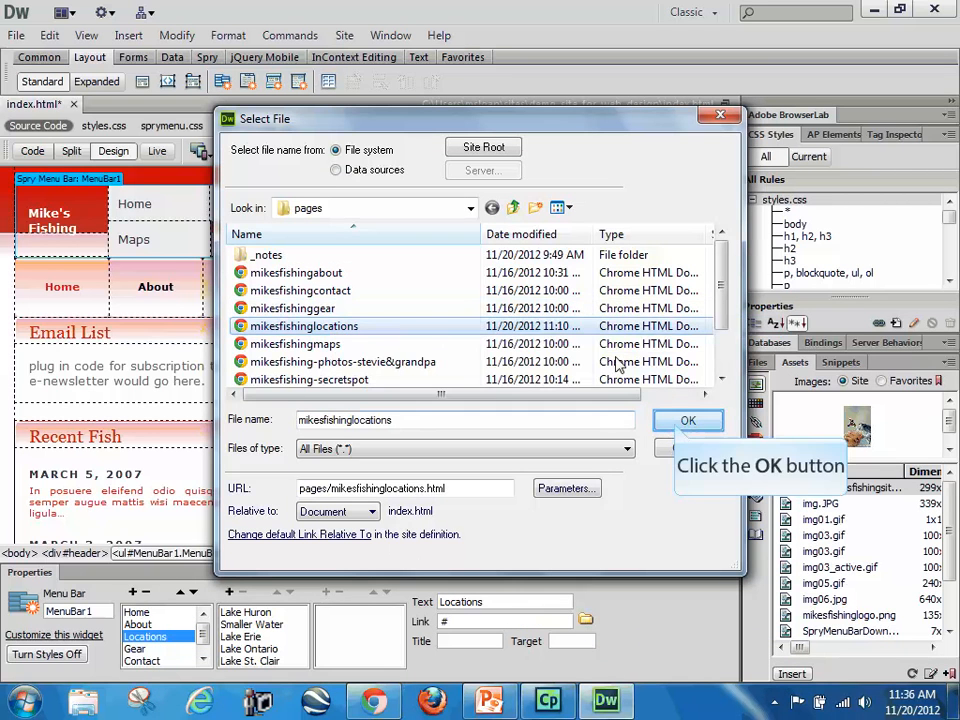
left_click(686, 420)
Step: Link the menu bar's Gear item to mikesfishinggear in the pages folder
left_click(148, 648)
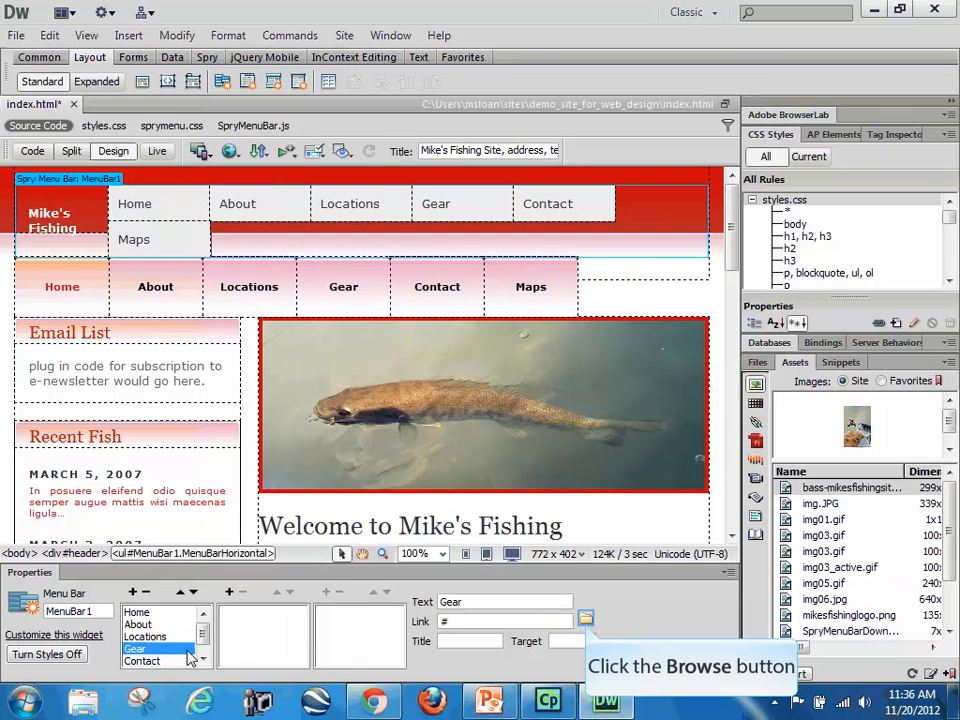
left_click(585, 619)
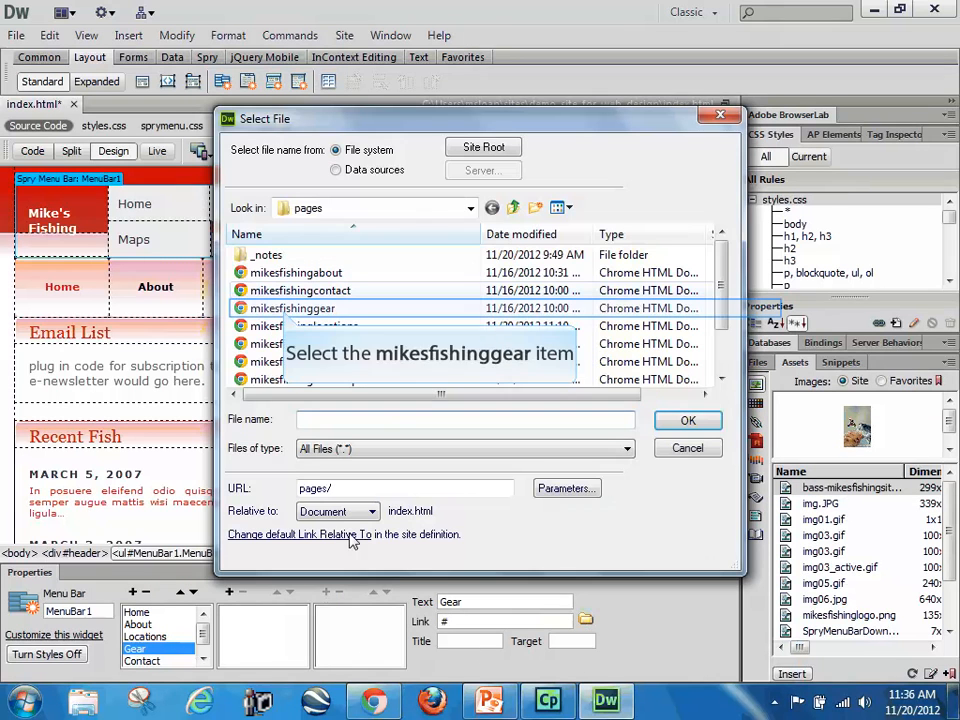
left_click(290, 308)
left_click(686, 420)
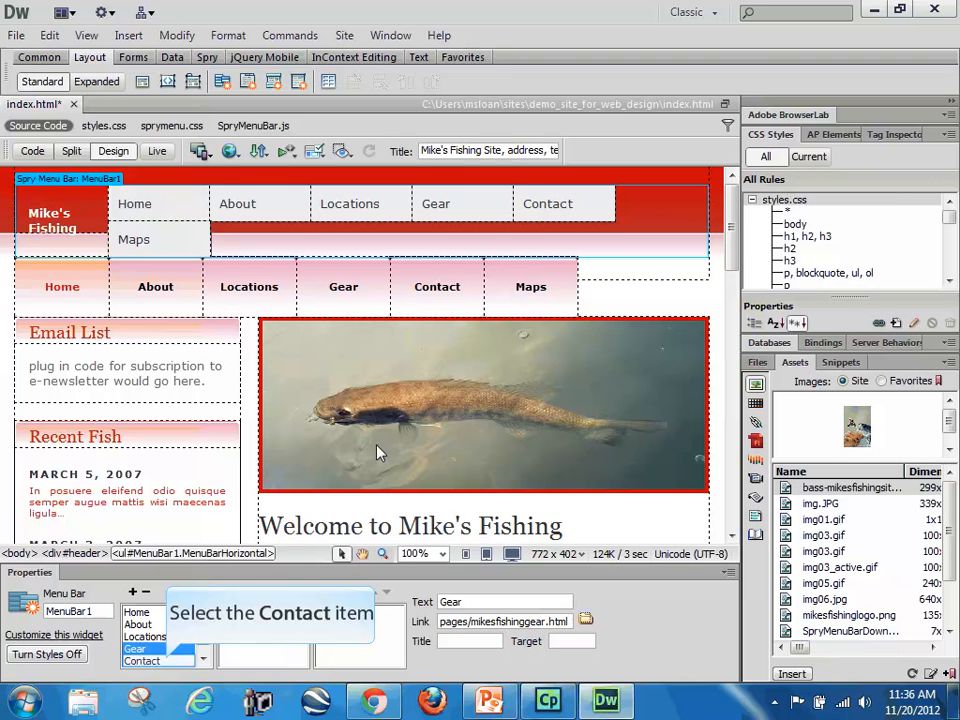
Step: Link the menu bar's Contact item to mikesfishingcontact in the pages folder
left_click(145, 661)
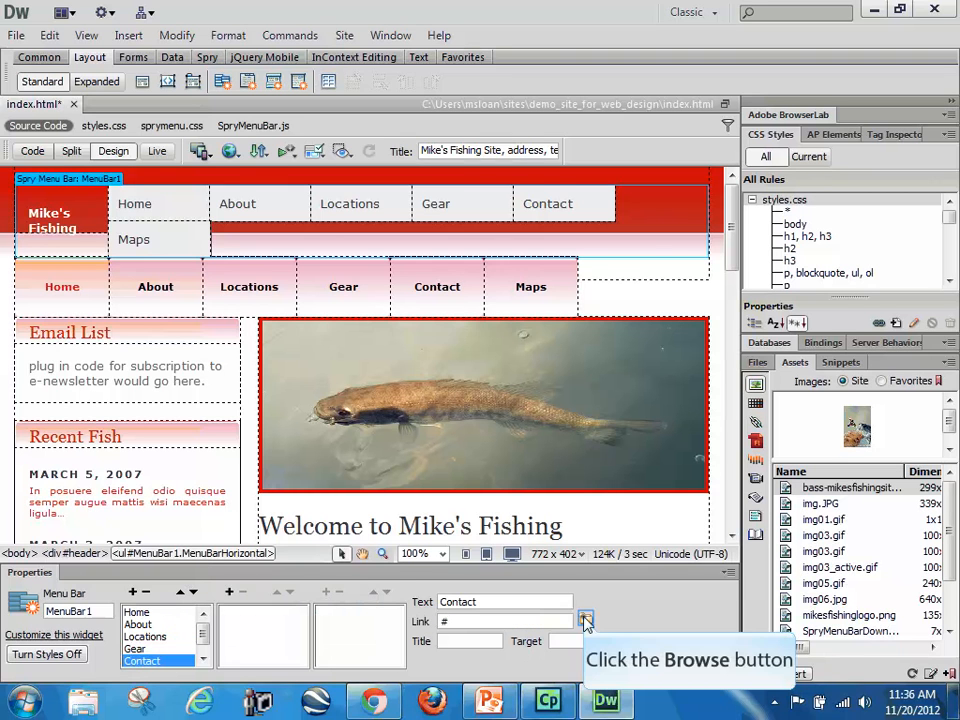
left_click(585, 620)
left_click_drag(721, 341, 722, 300)
left_click(300, 289)
left_click(688, 420)
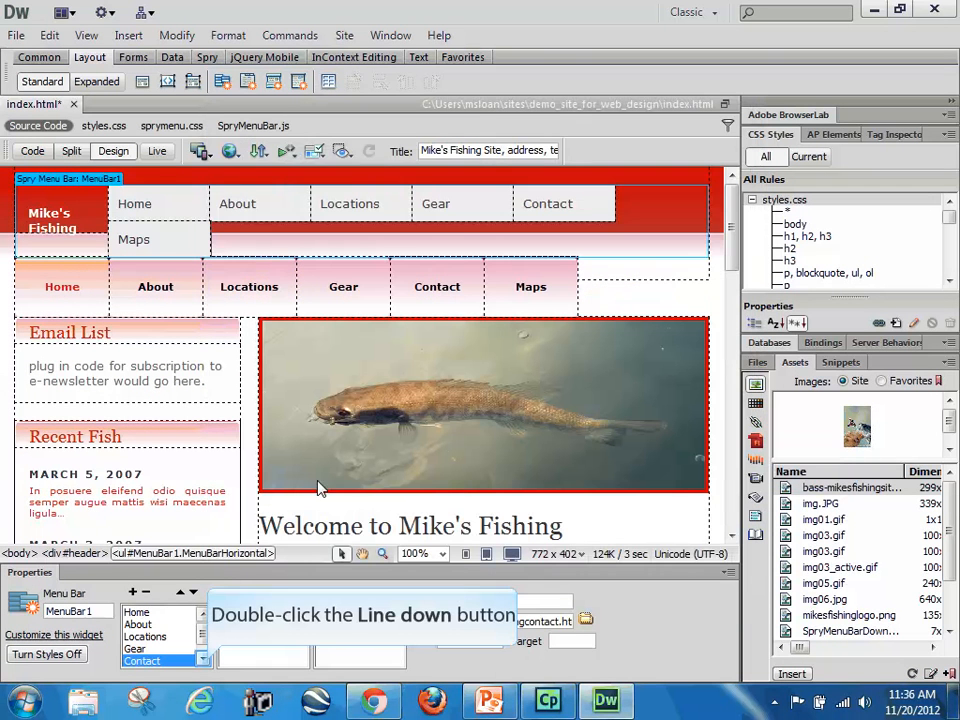
Step: Link the menu bar's Maps item to mikesfishingmaps in the pages folder
double_click(203, 658)
left_click(136, 661)
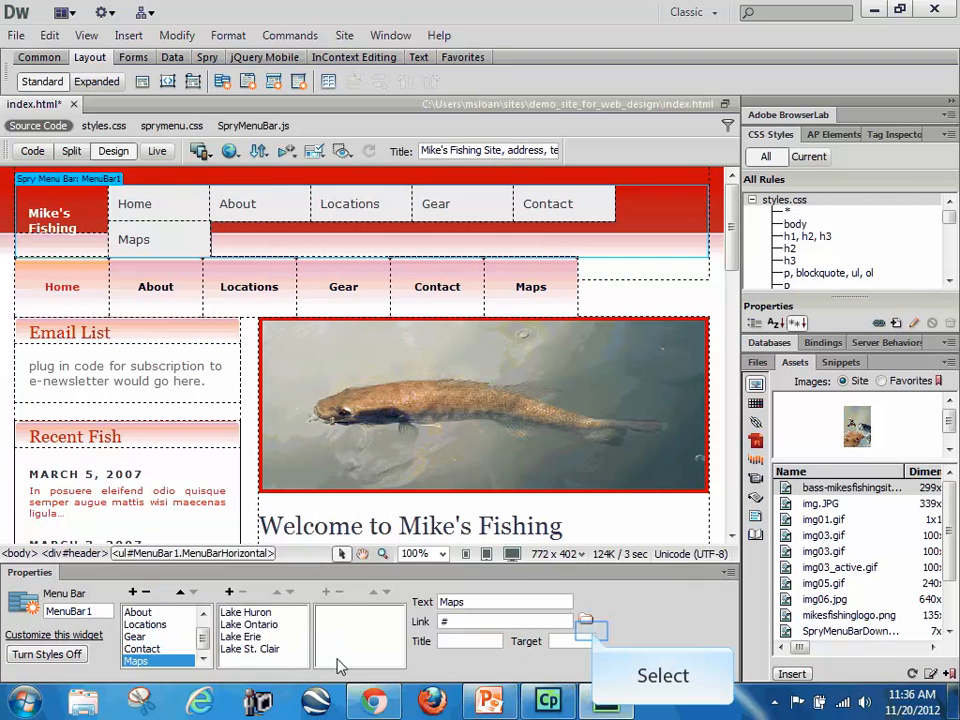
left_click(586, 621)
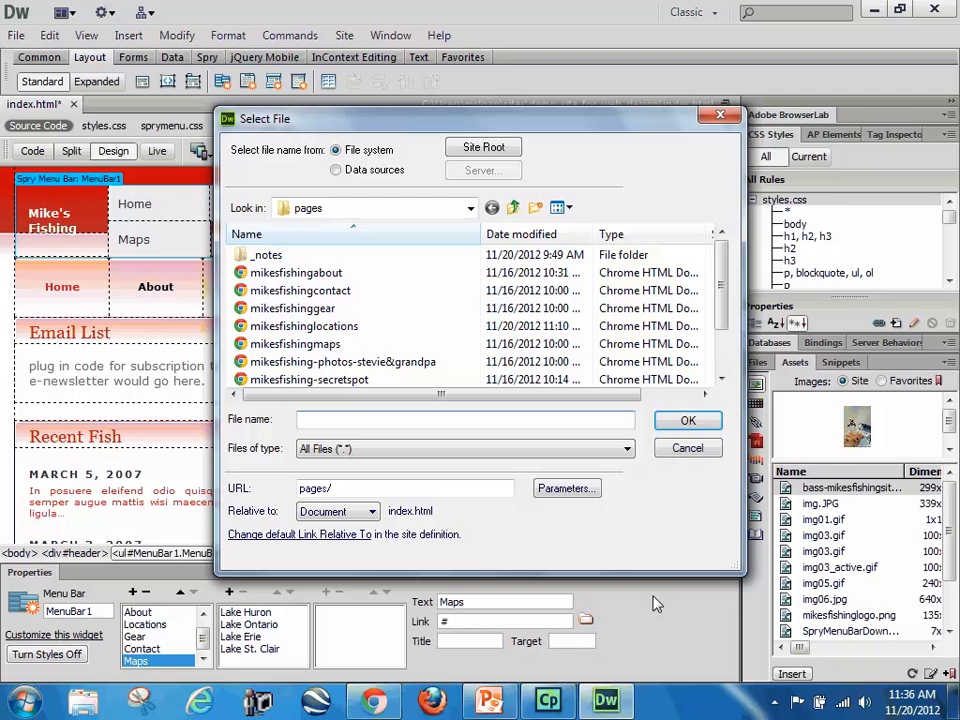
left_click_drag(722, 300, 733, 345)
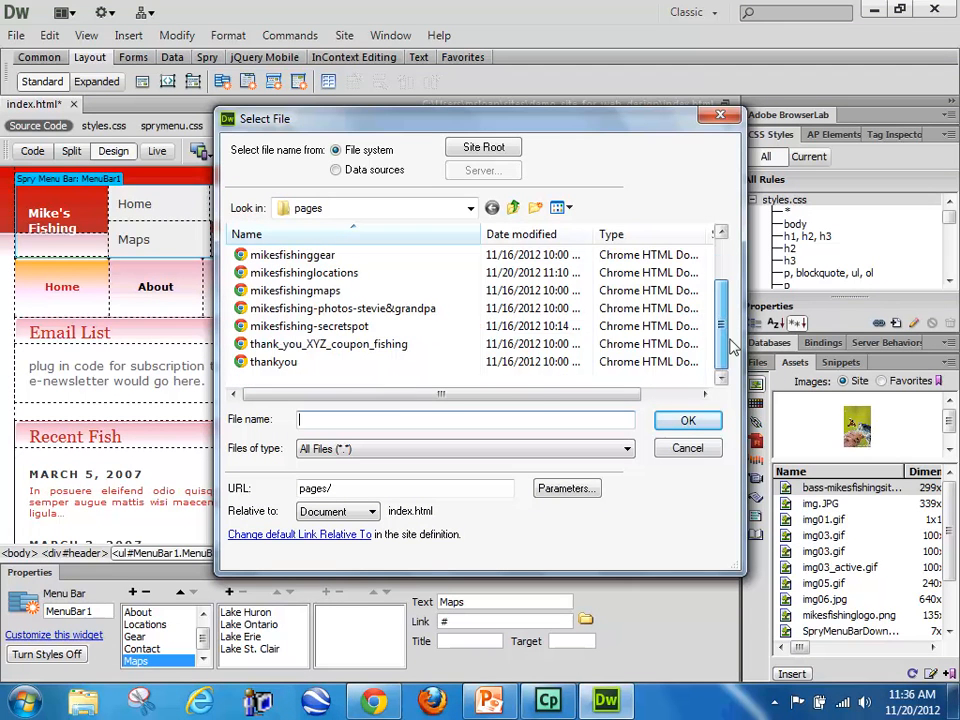
left_click_drag(731, 300, 729, 268)
left_click(295, 326)
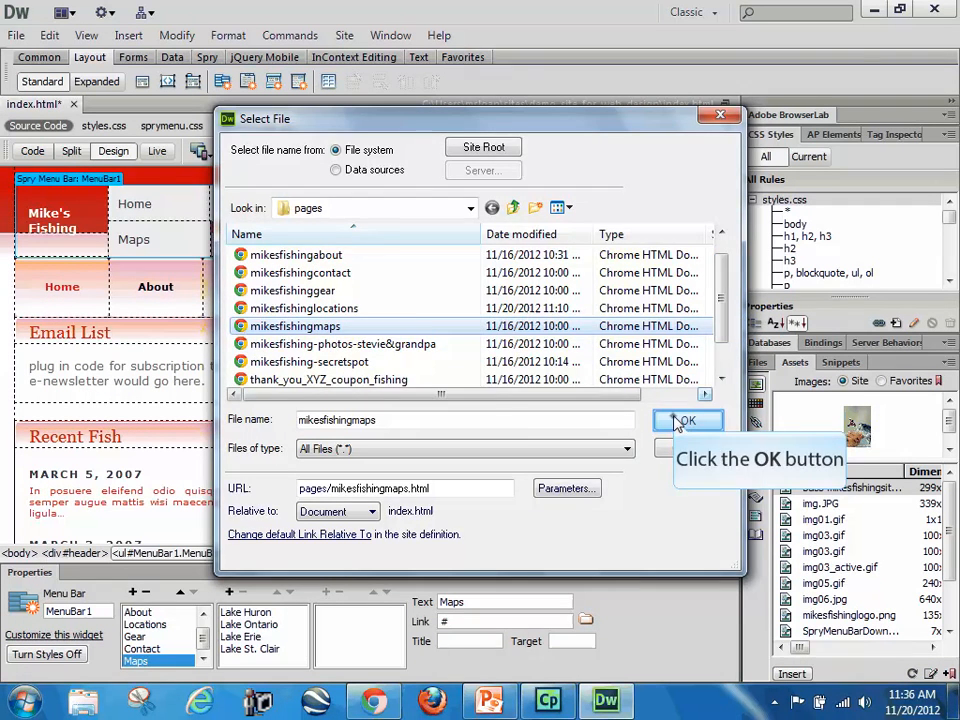
left_click(685, 420)
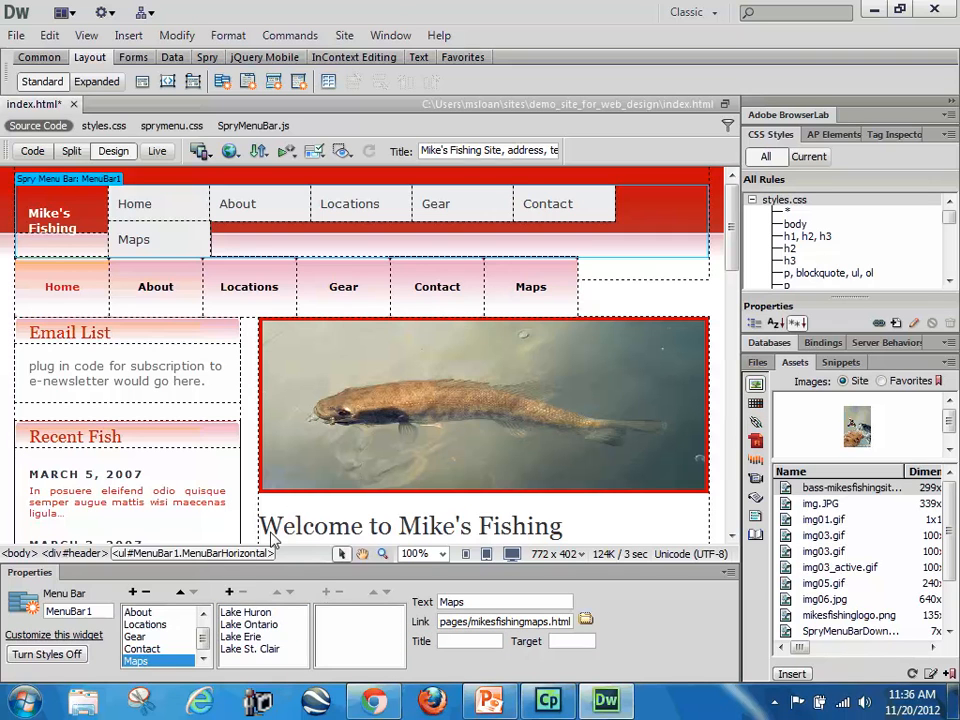
Step: Set the link of the Lake Huron submenu item under Maps to huron.html
left_click(250, 613)
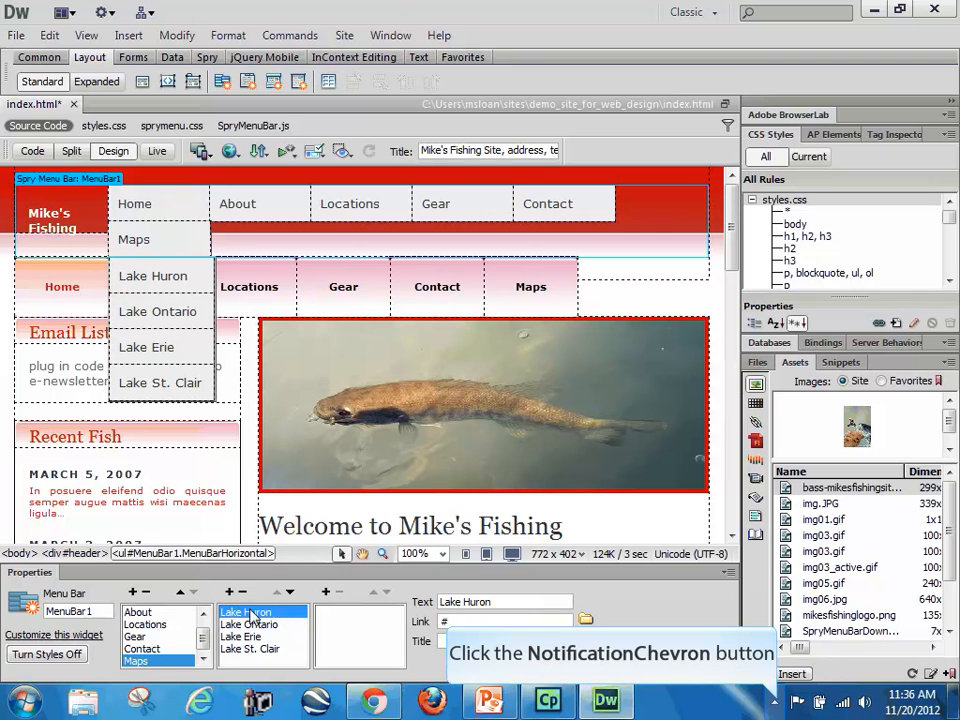
left_click(781, 707)
left_click(478, 630)
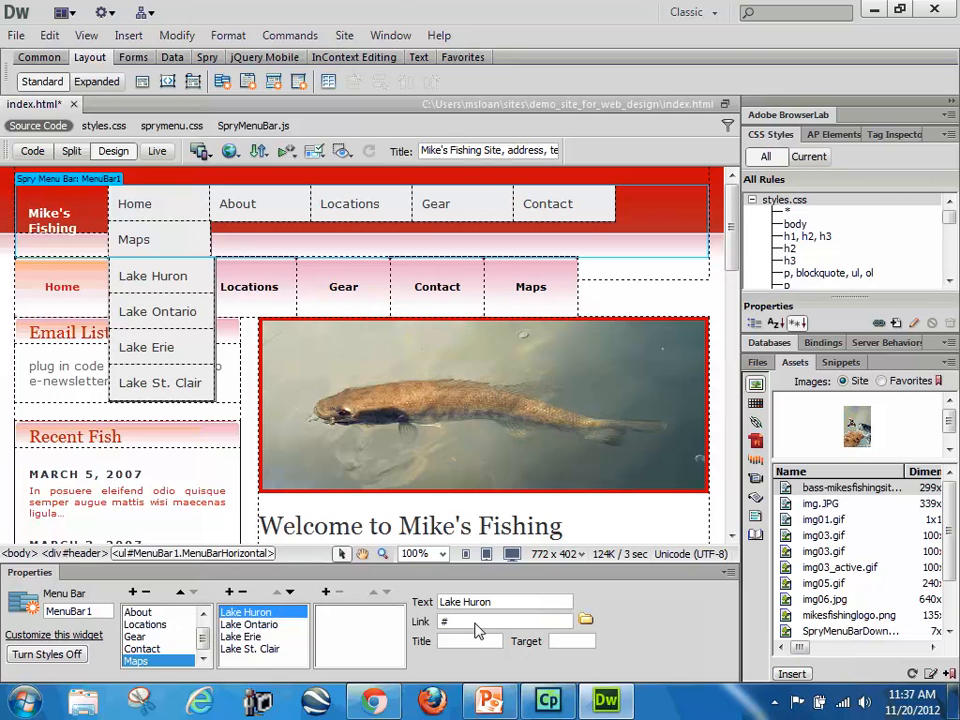
key("BackSpace")
type("huron.html")
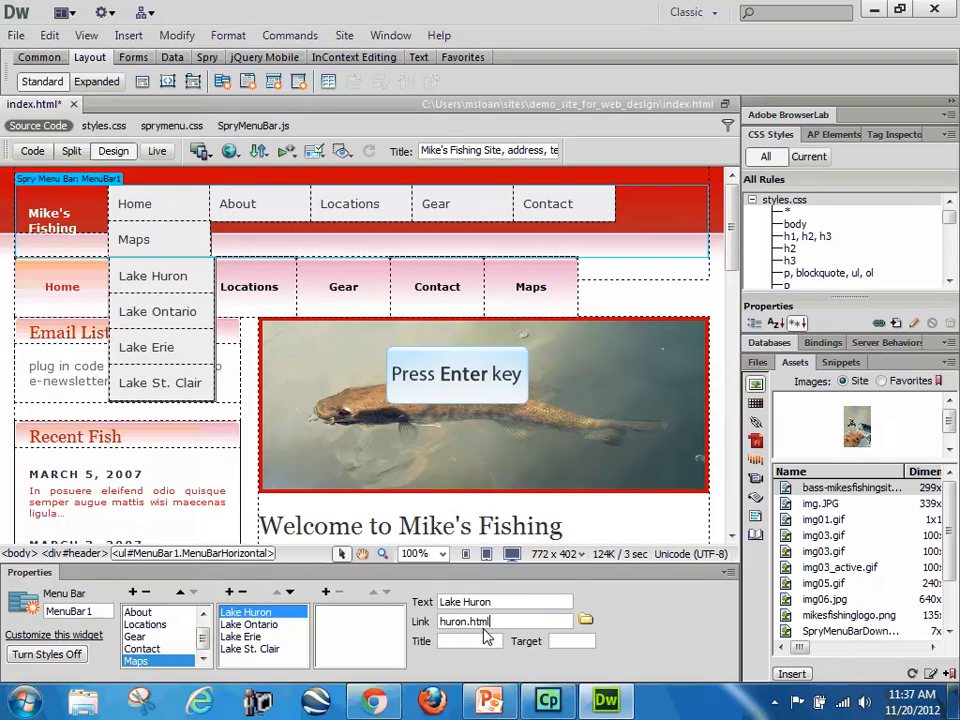
key("Return")
Step: Set the link of the Lake Ontario submenu item under Maps to ontario.html
left_click(256, 625)
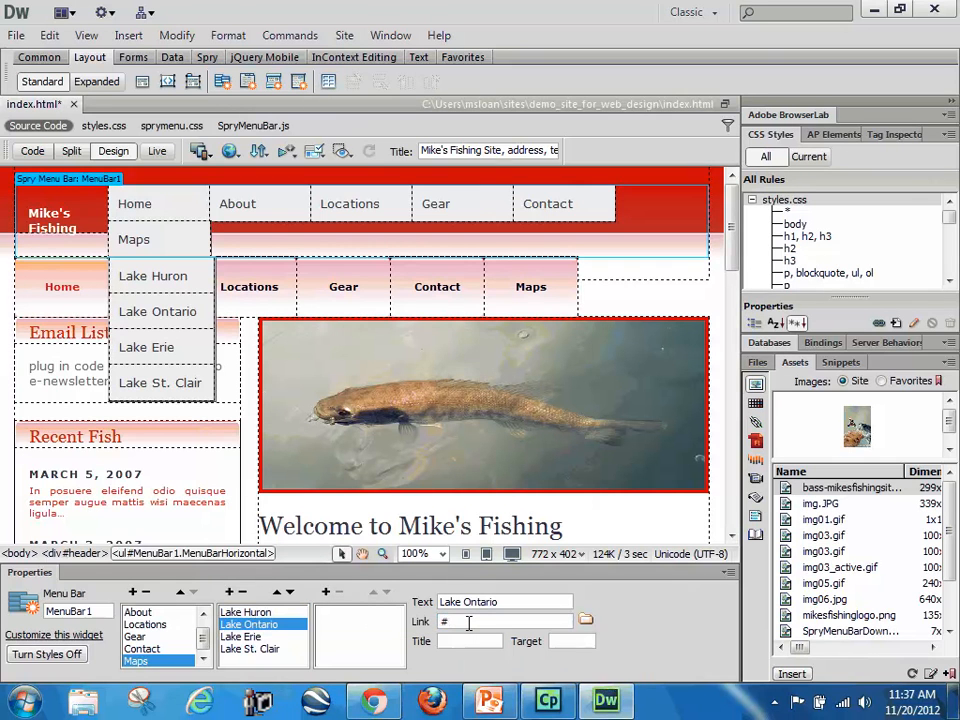
double_click(468, 622)
type("ontario.html")
key("Return")
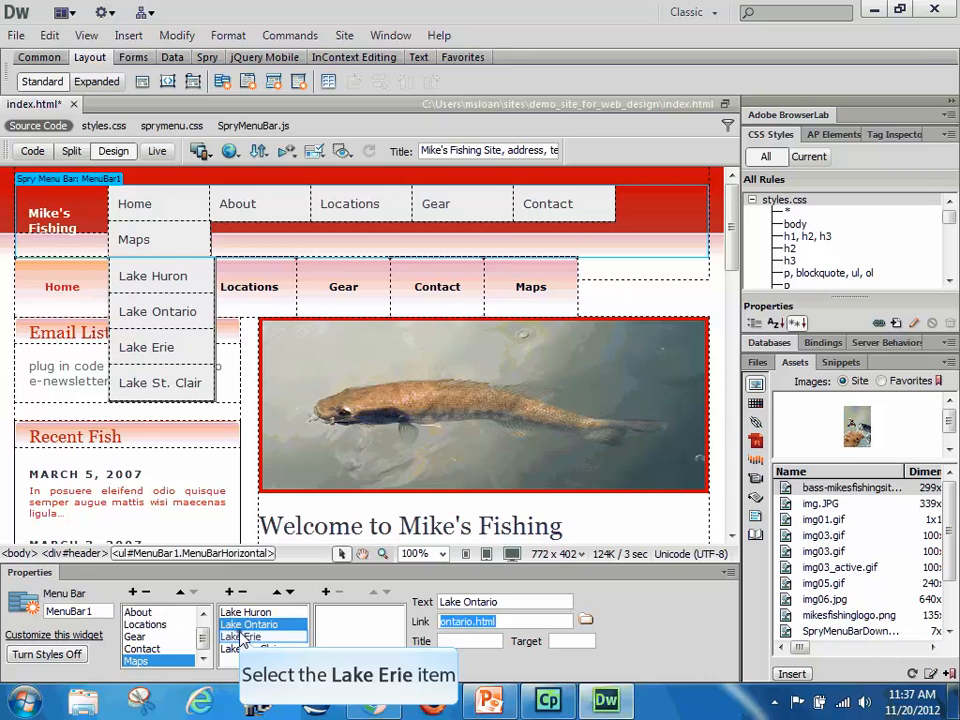
Step: Set the link of the Lake Erie submenu item under Maps to erie.html
left_click(242, 638)
double_click(468, 622)
type("eri")
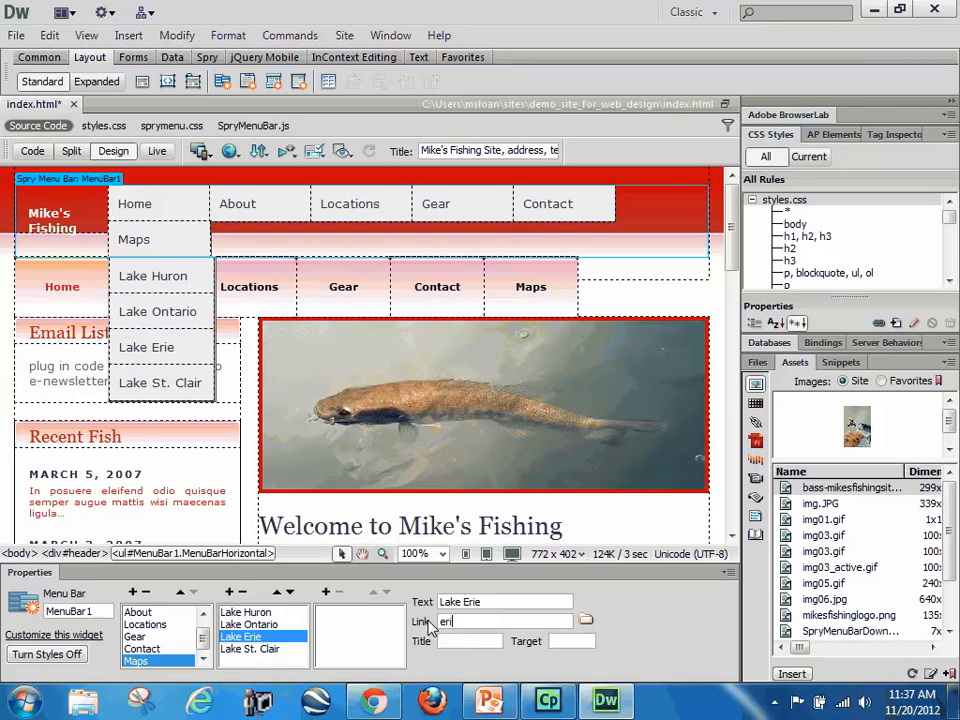
type("e.html")
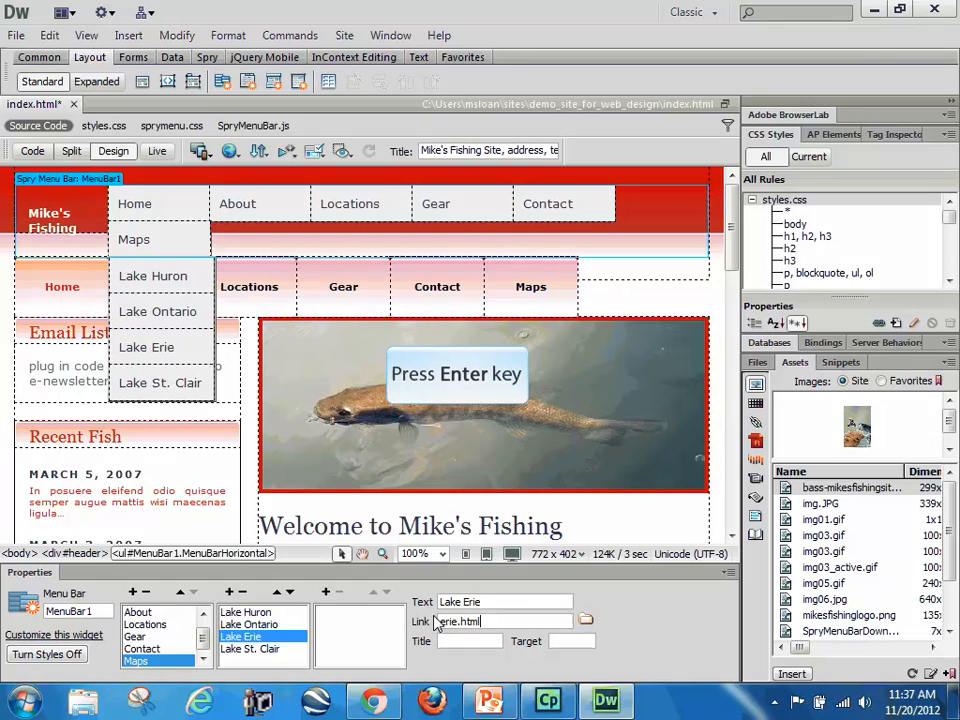
key("Return")
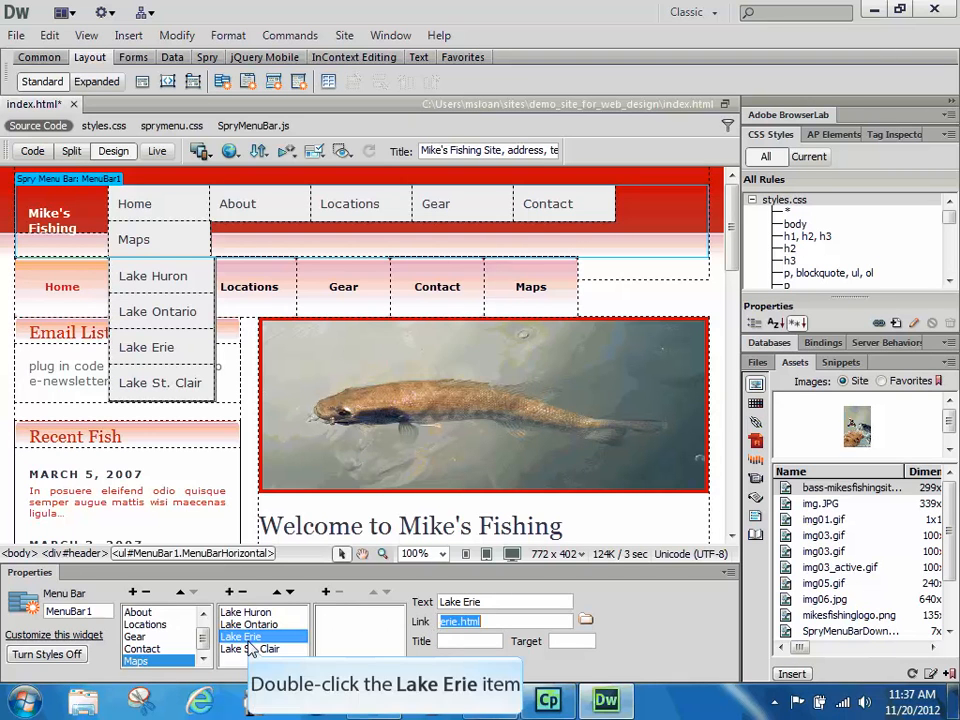
Step: Set the link of the Lake St. Clair submenu item under Maps to stclair.html
left_click(250, 648)
double_click(447, 622)
type("stclair")
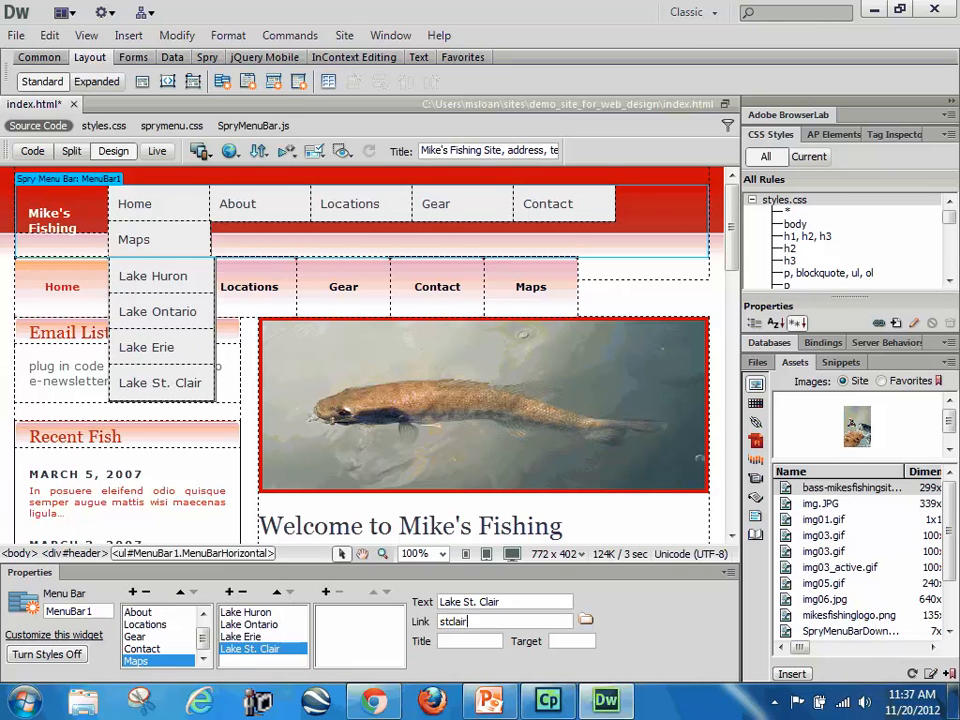
type(".html")
key("Return")
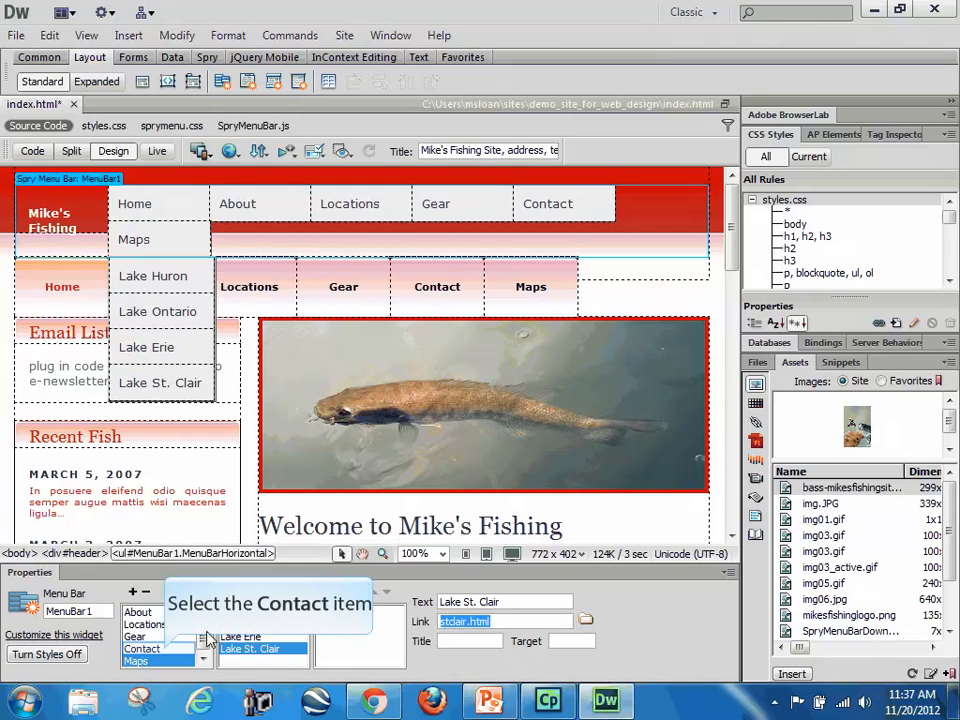
Step: Set the link of the Lake Huron submenu item under Locations to lakehuron.html
left_click(165, 649)
left_click(163, 637)
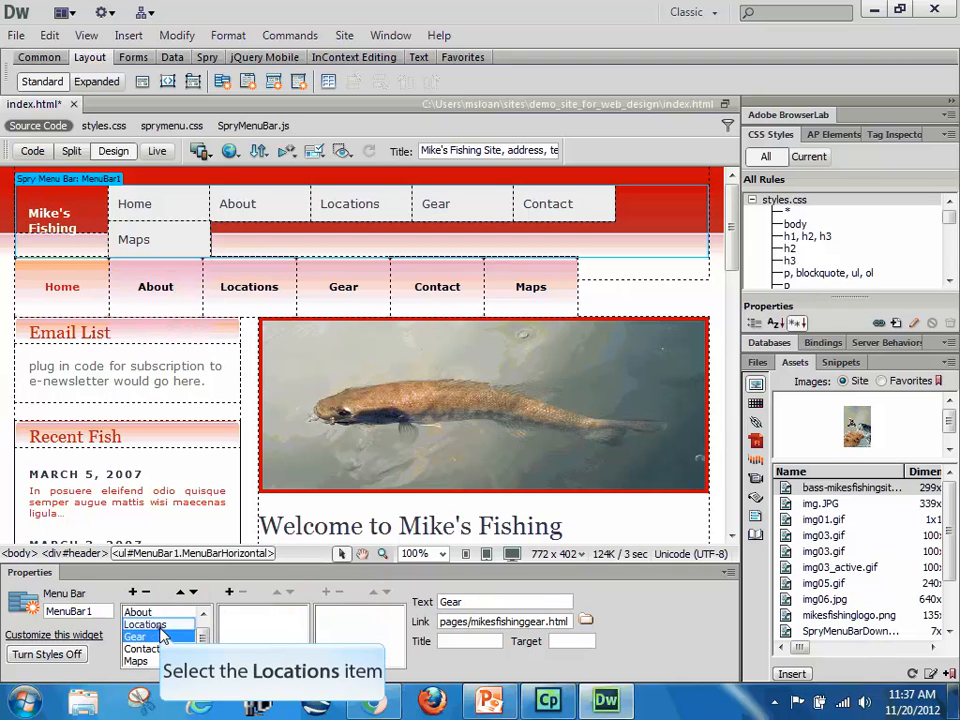
left_click(162, 625)
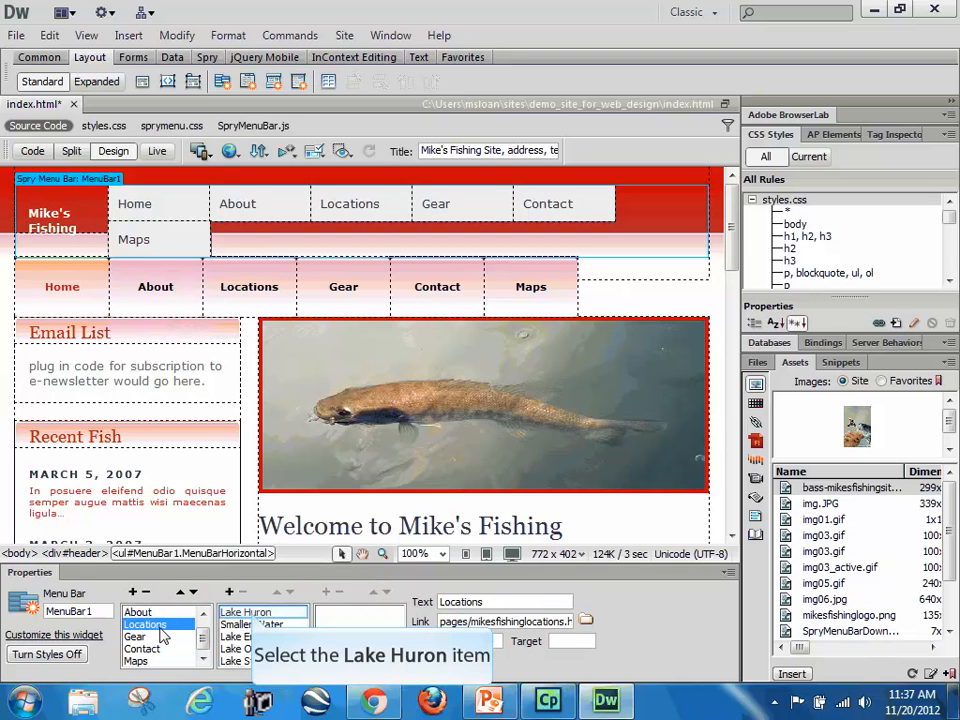
left_click(255, 613)
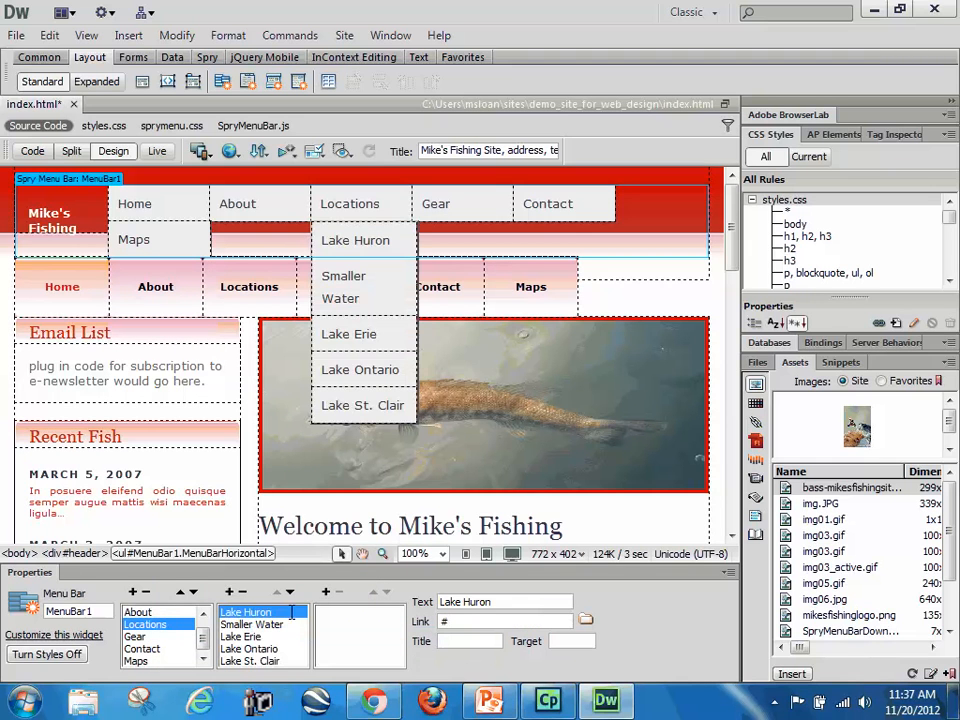
double_click(446, 621)
type("al")
key("BackSpace")
key("BackSpace")
type("lakehuron.html")
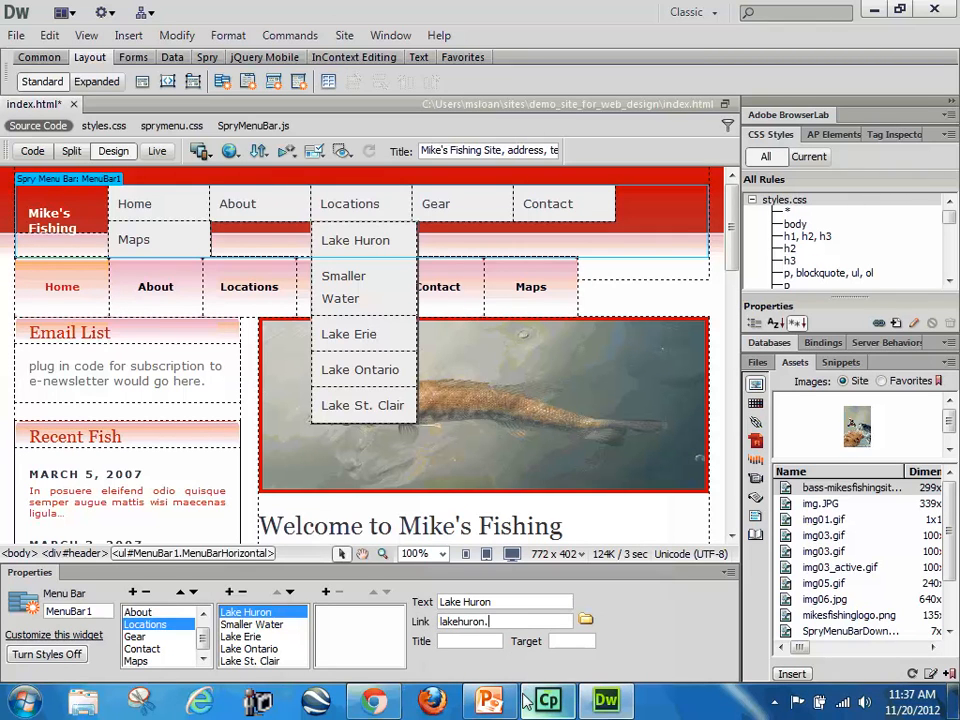
key("Return")
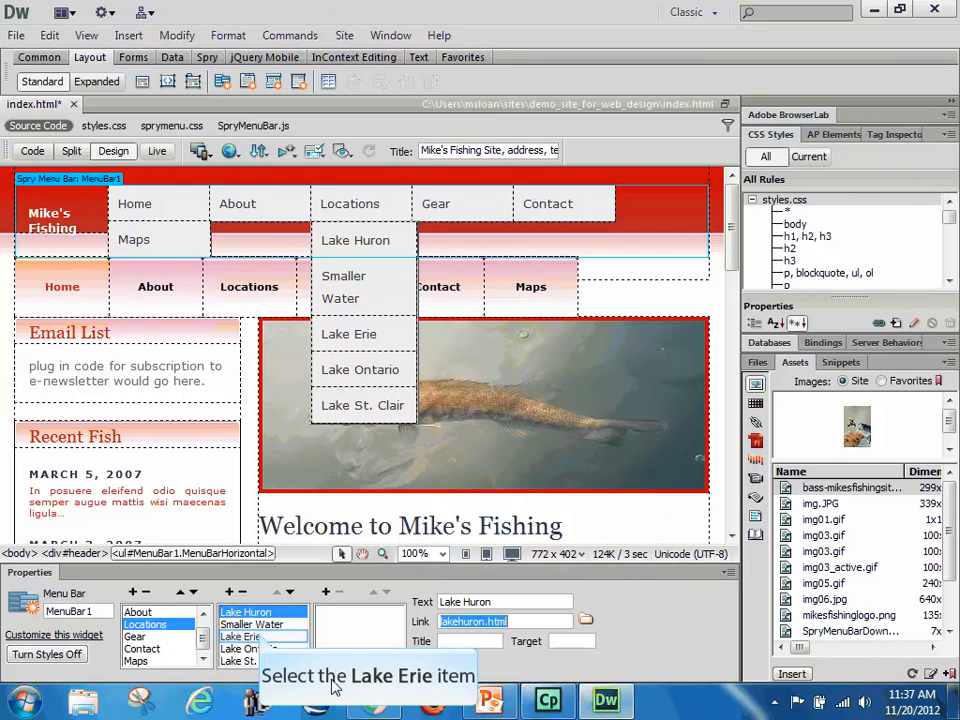
Step: Set the link of the Smaller Water submenu item under Locations to smallerwater.html
left_click(262, 636)
left_click(251, 624)
left_click(470, 621)
type("smaller")
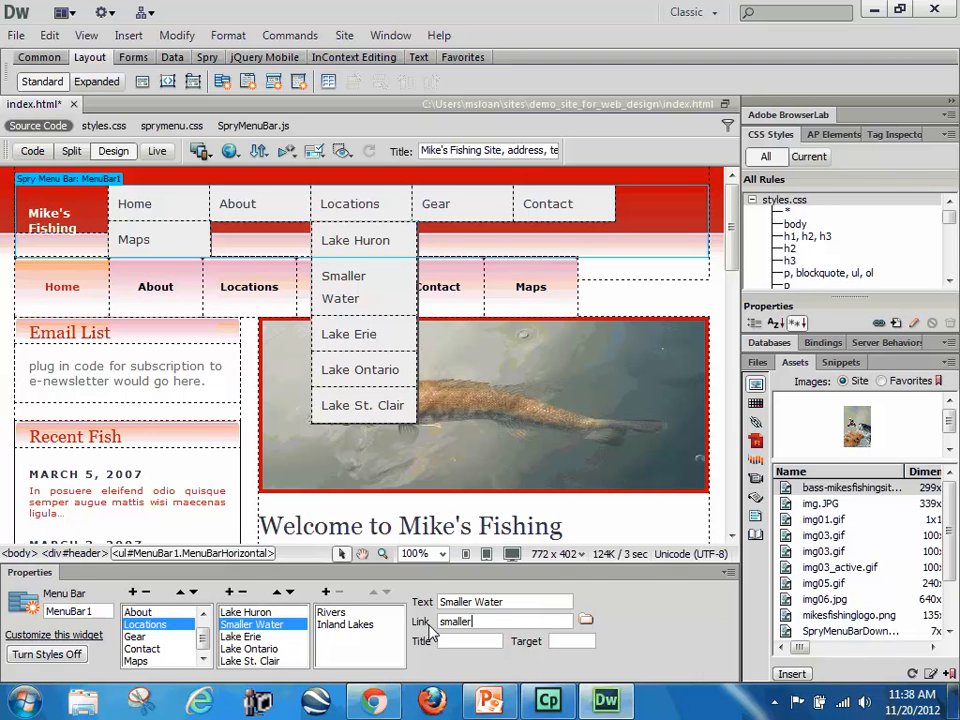
type("water.html")
key("Return")
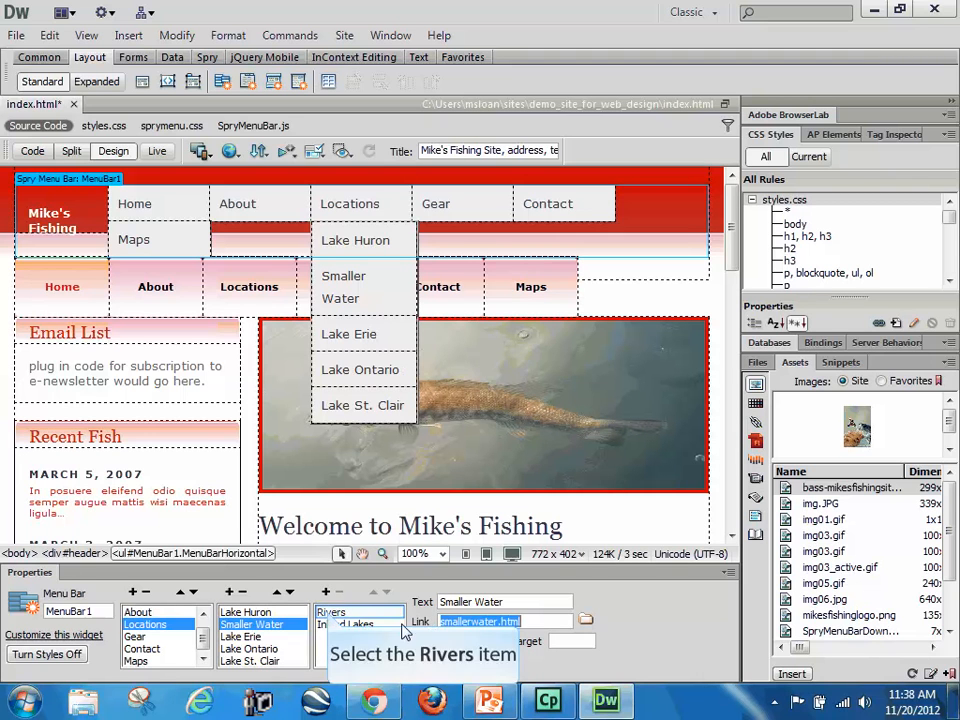
Step: Set the link of the Rivers item in the Smaller Water submenu to rivers.html
left_click(331, 612)
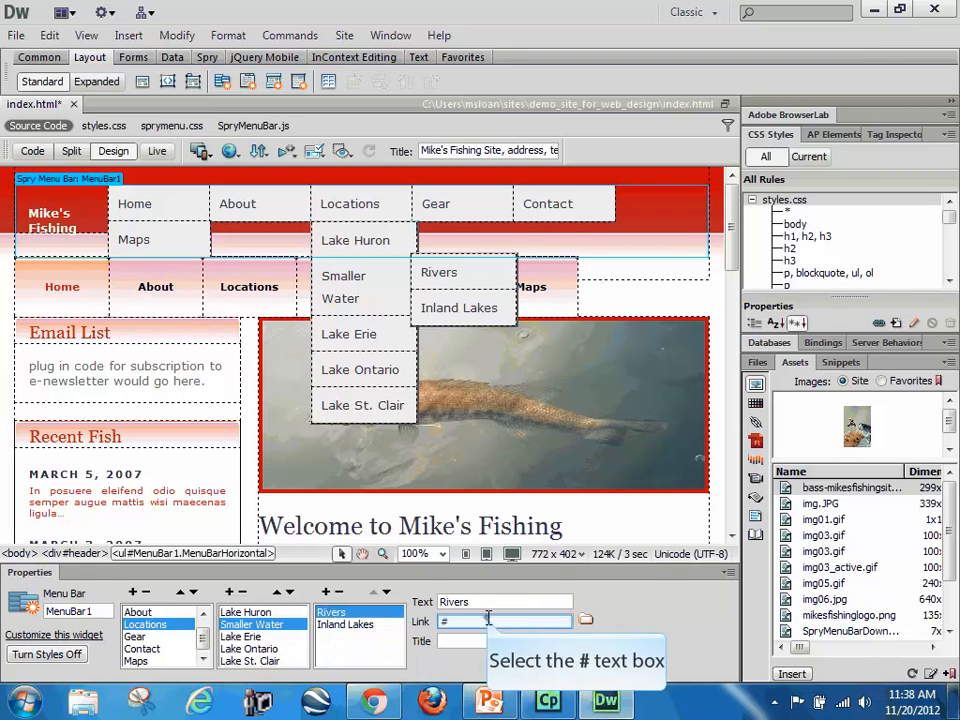
left_click(489, 618)
type("rivers.html")
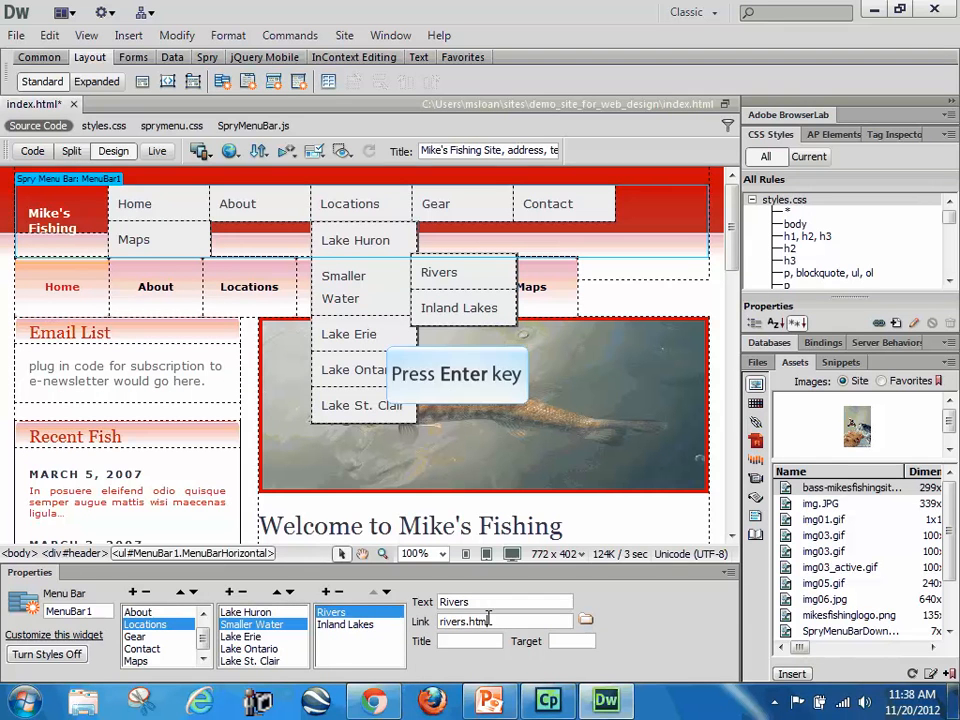
key("Return")
Step: Set the link of the Inland Lakes item in the Smaller Water submenu to inlandlakes.html
left_click(360, 624)
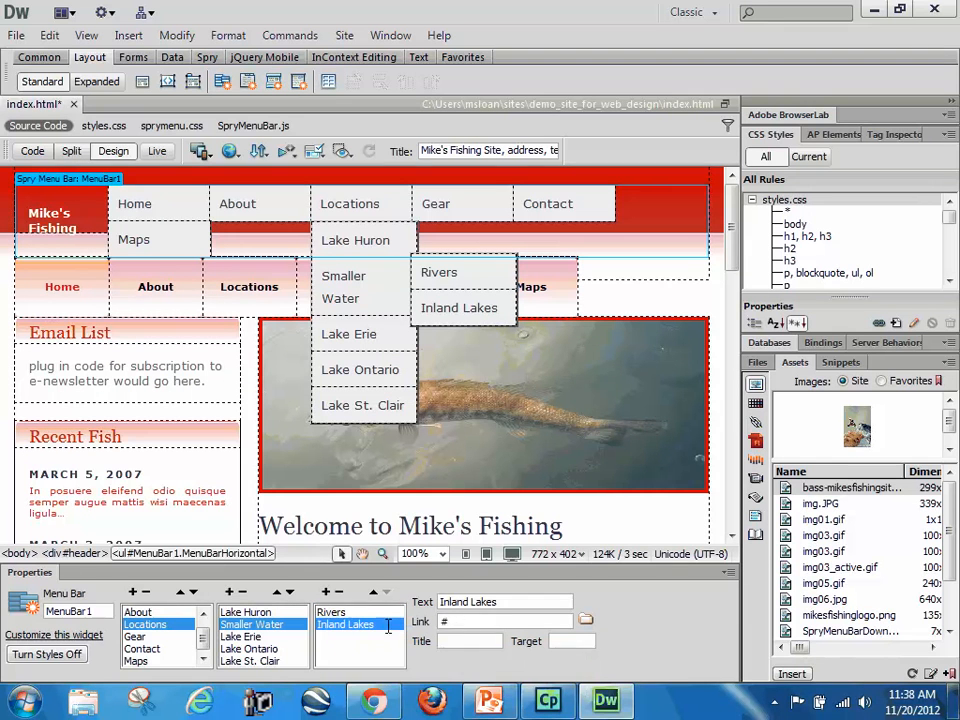
left_click(444, 621)
double_click(445, 621)
type("inlandlakes.html")
key("Return")
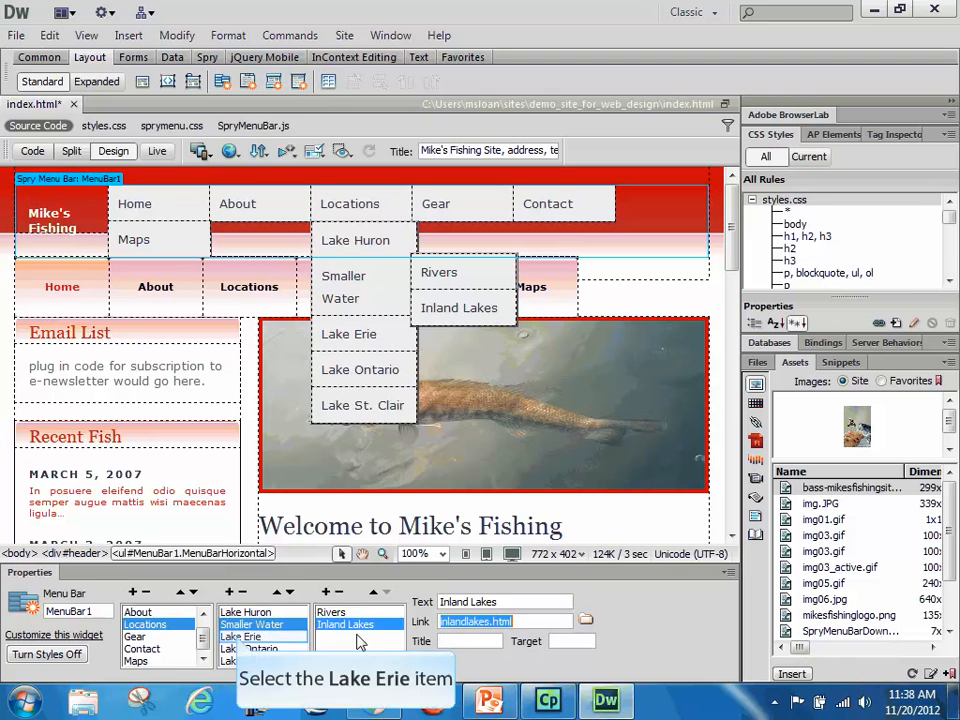
Step: Link the remaining lake items under Locations, with lakestclair.html for Lake St. Clair, and save index.html
left_click(240, 637)
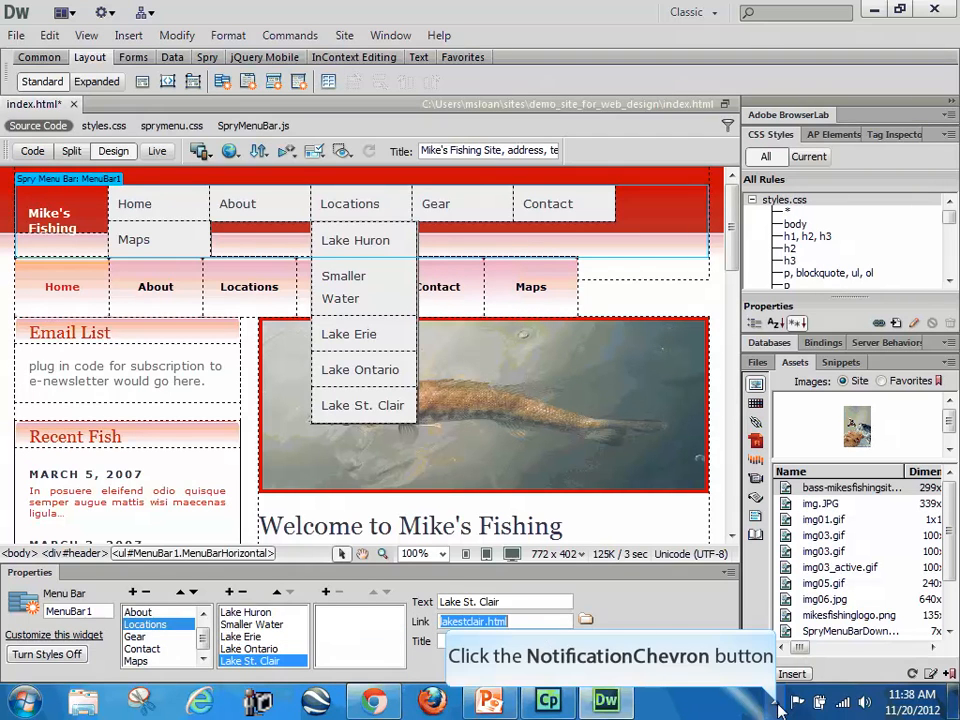
left_click(776, 702)
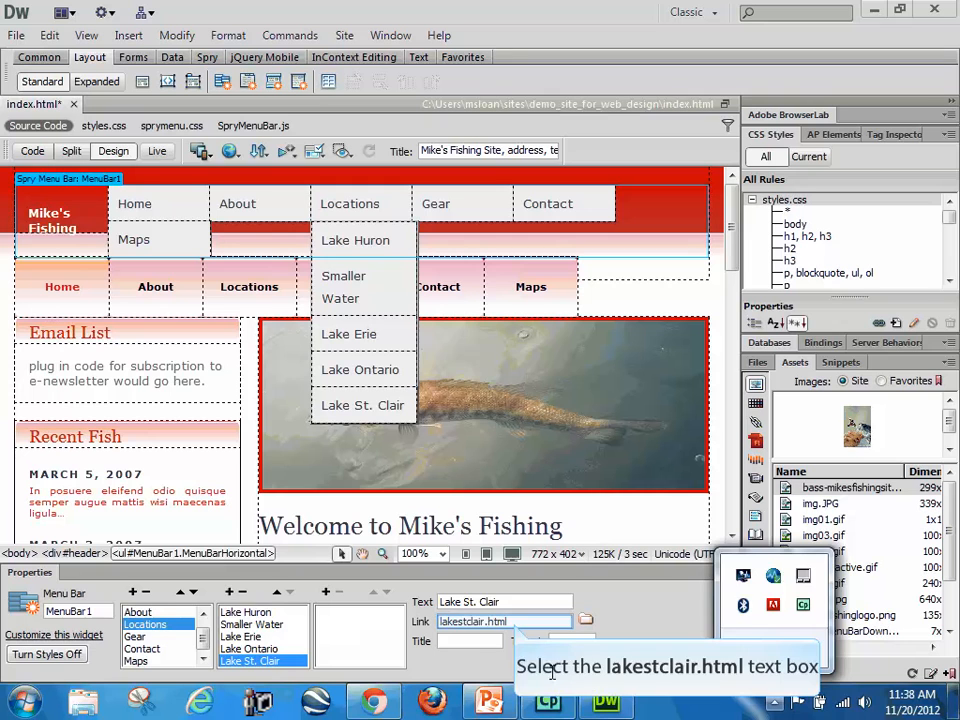
left_click(515, 622)
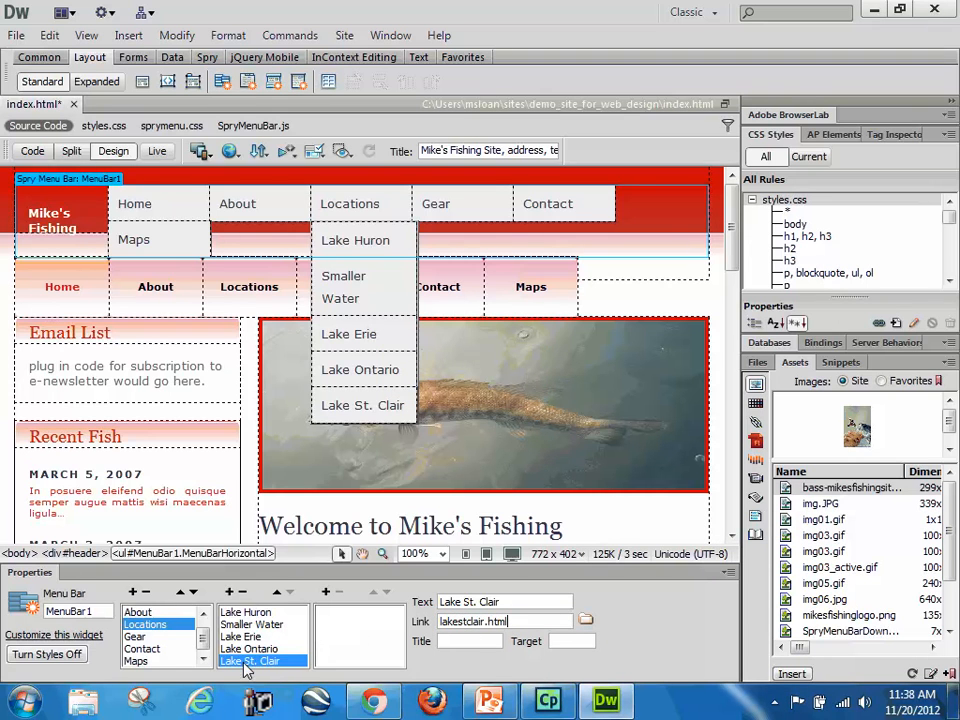
key("ctrl+s")
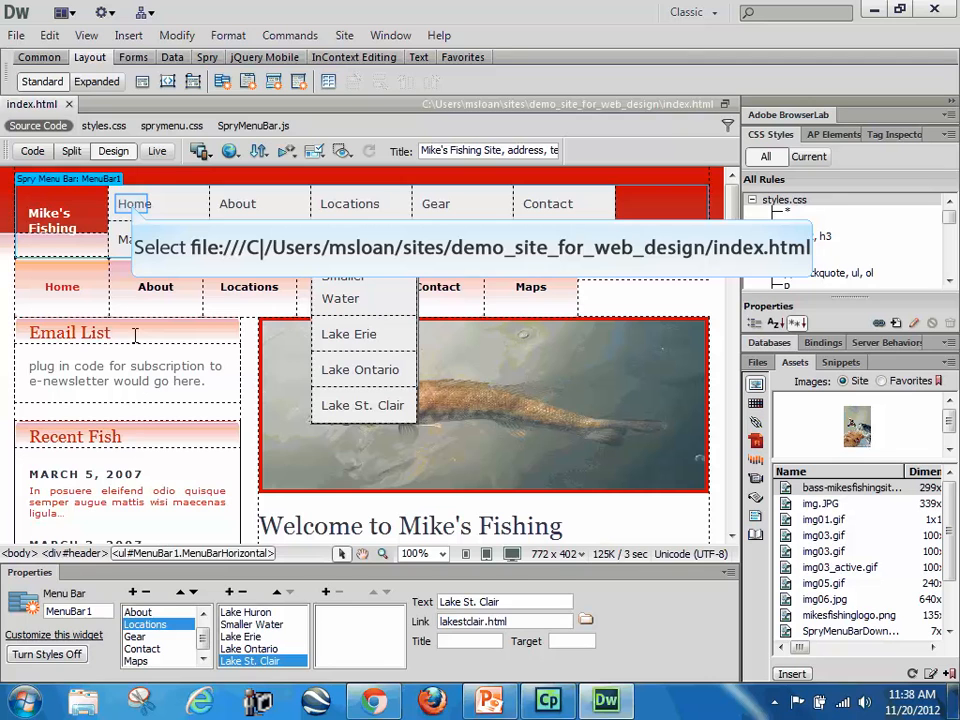
Step: Examine the source code of the menu bar, starting from its Home item, to check the links
left_click(135, 212)
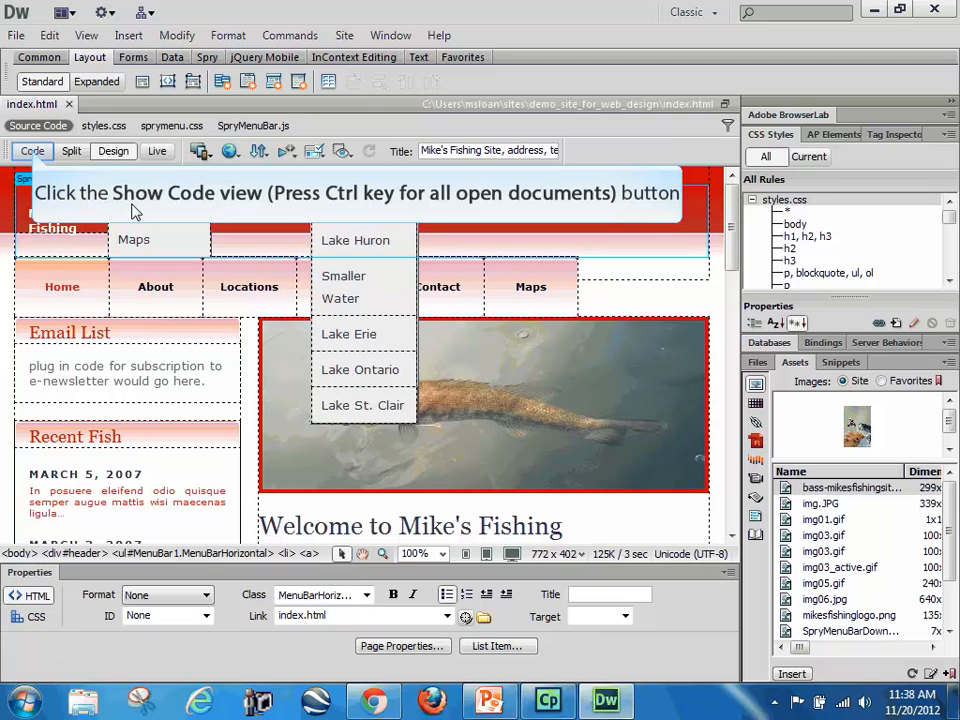
left_click(33, 152)
scroll(396, 444, "down", 3)
scroll(396, 444, "up", 2)
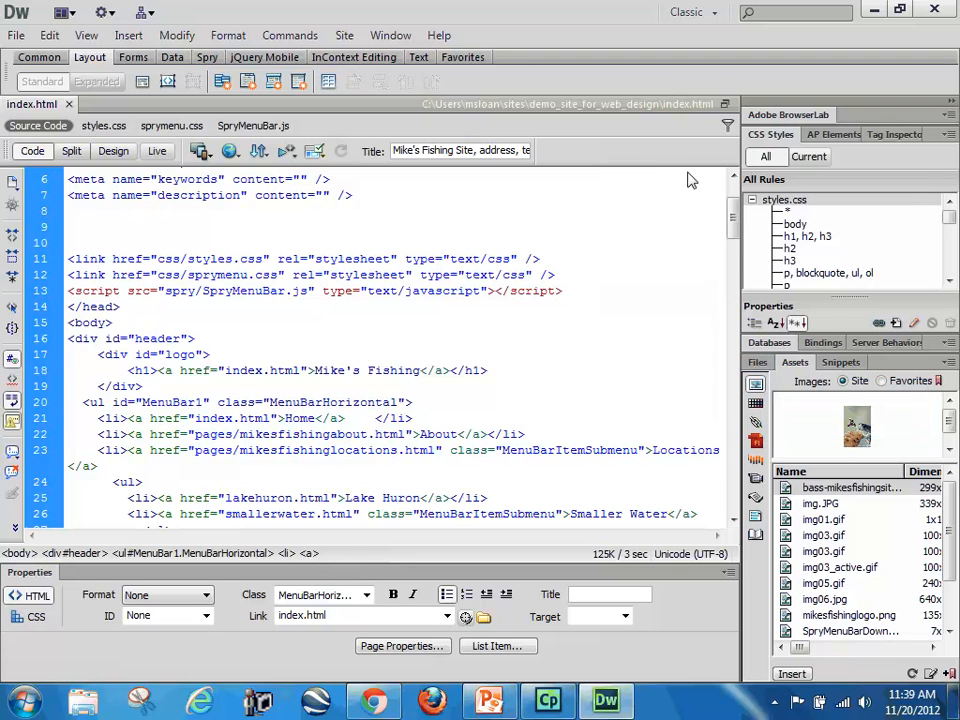
Step: Look through the site's local files, including the css folder, and return the page to Design view
left_click(761, 366)
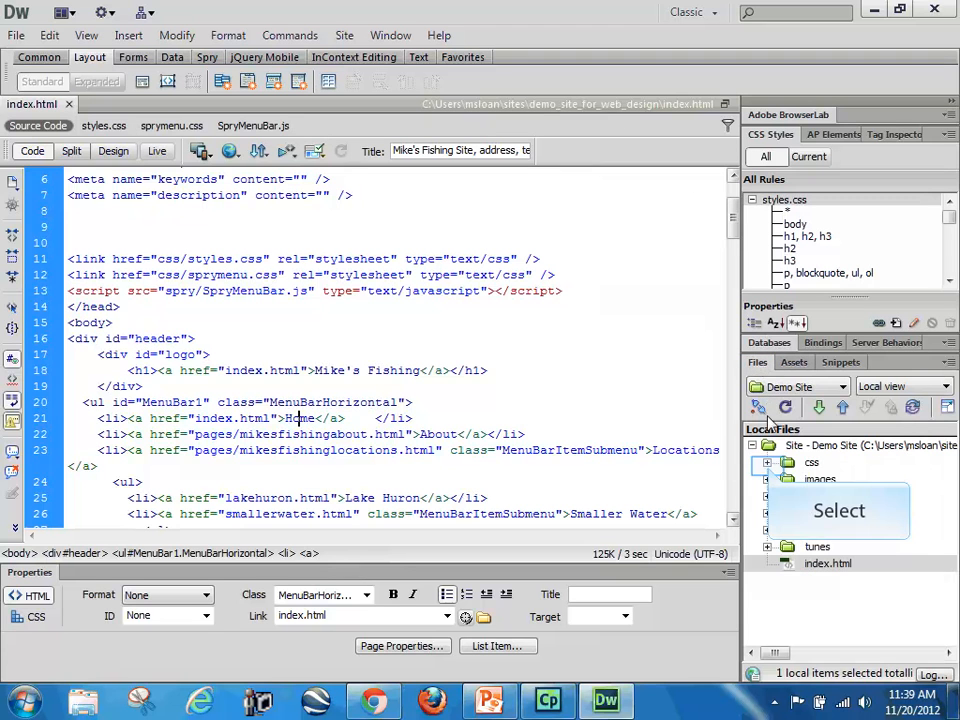
left_click(767, 464)
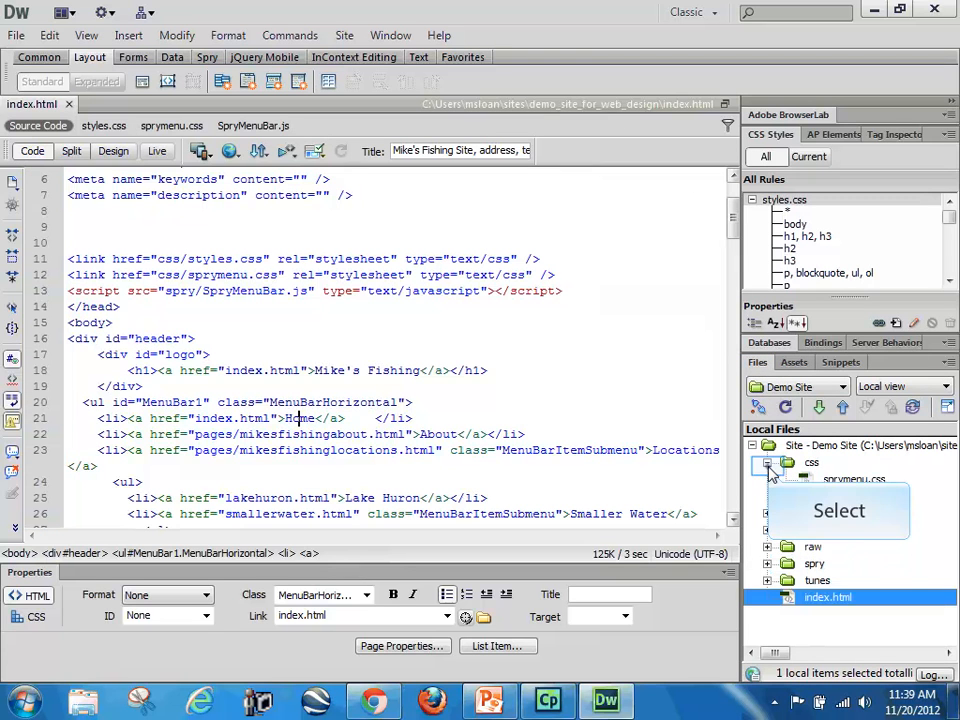
left_click(767, 464)
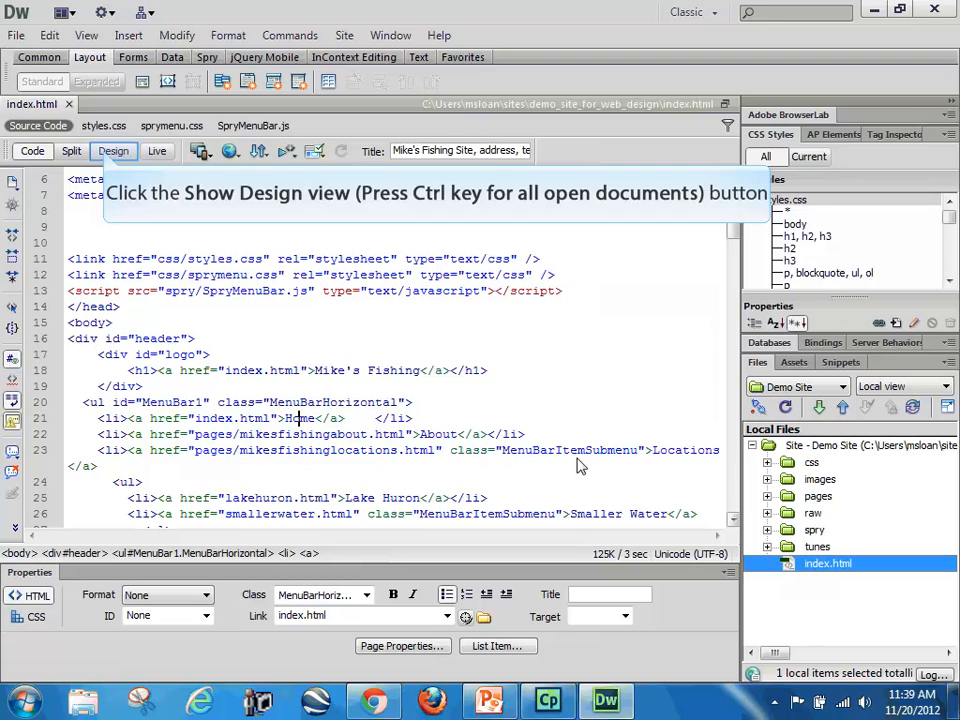
left_click(112, 151)
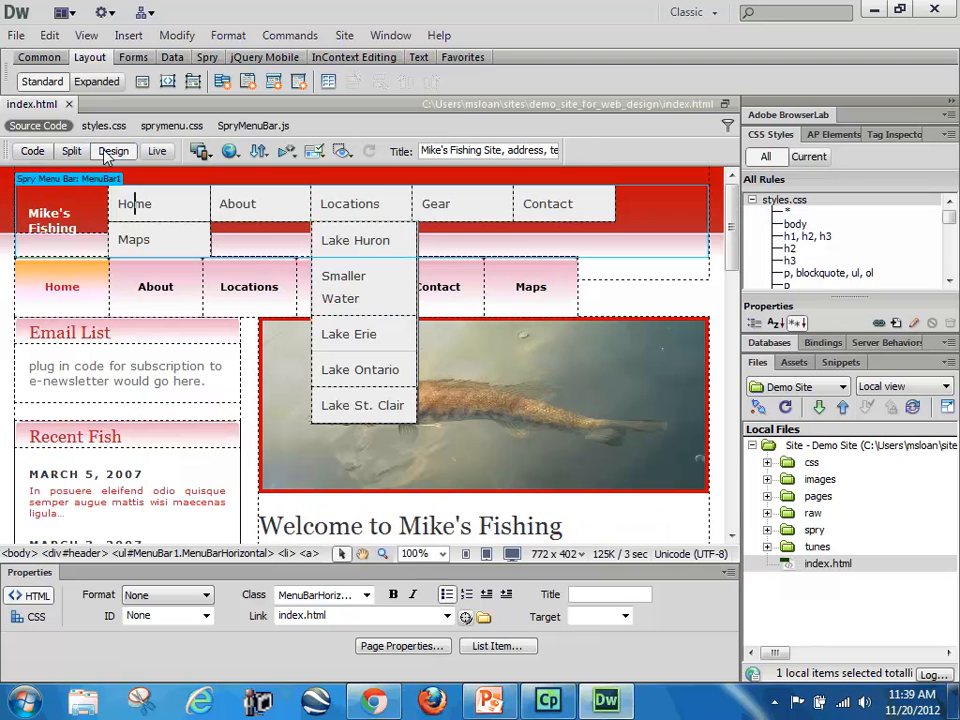
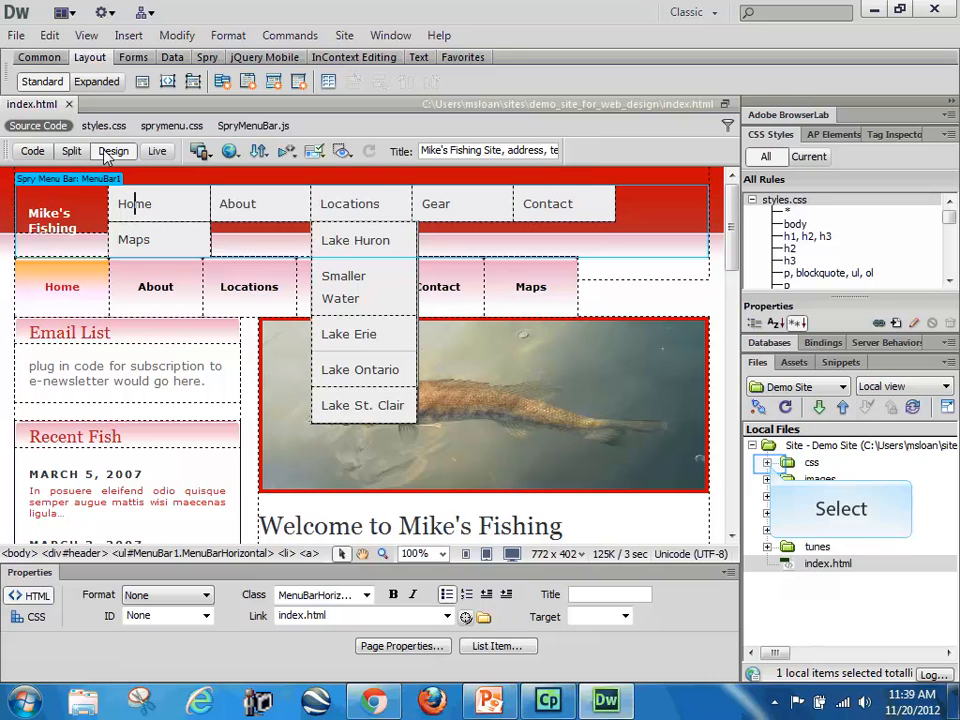
Step: Open sprymenu.css from the css folder and read through its layout rules down to the menu item colour rules
left_click(768, 463)
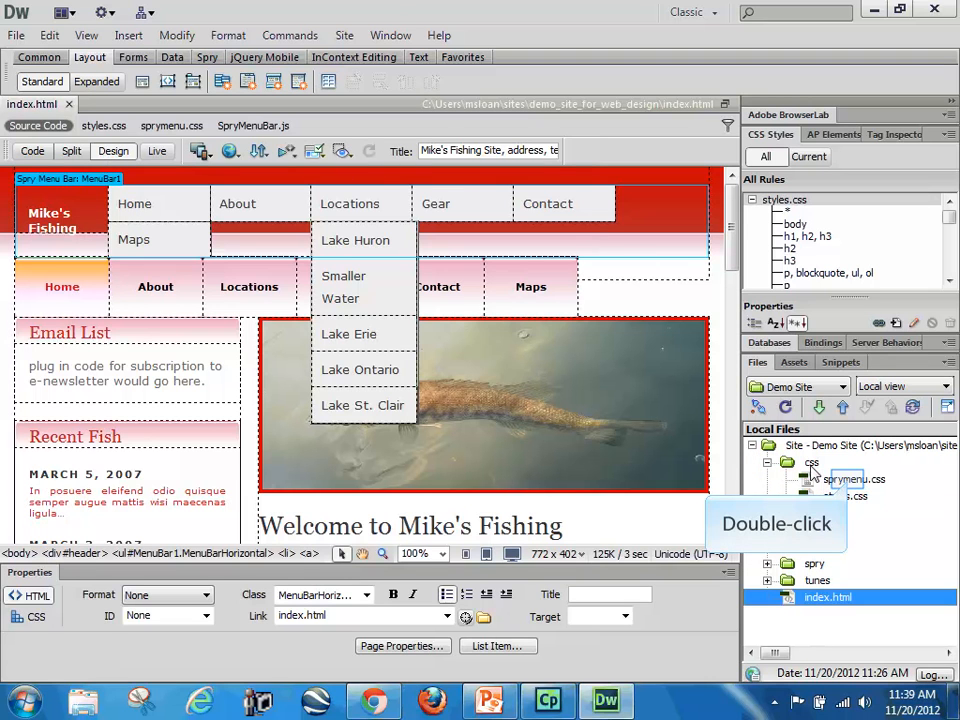
double_click(850, 480)
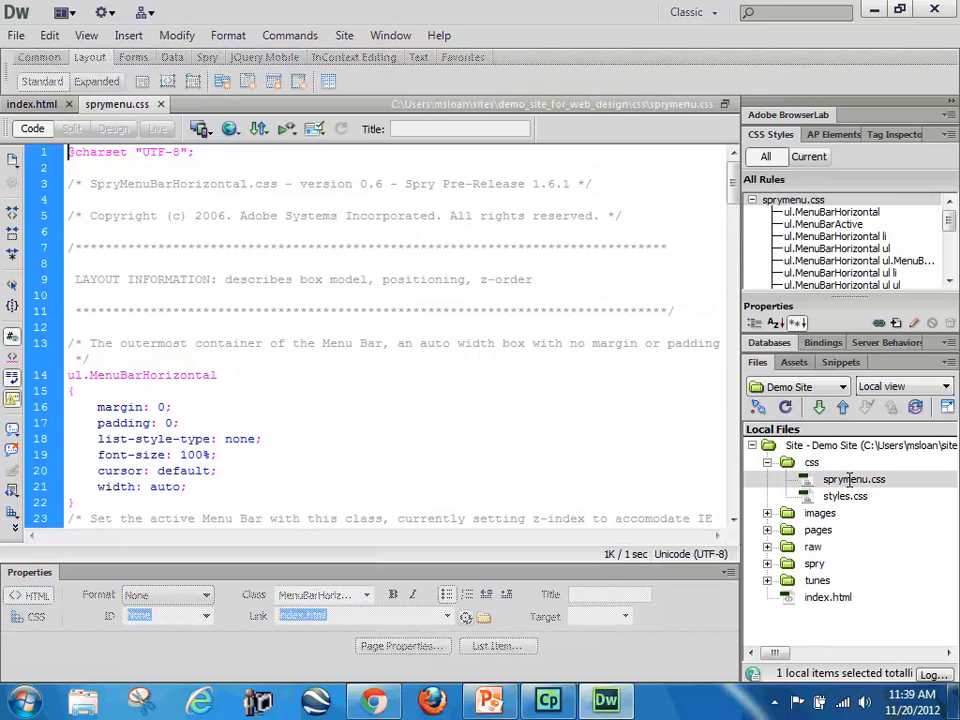
left_click(112, 344)
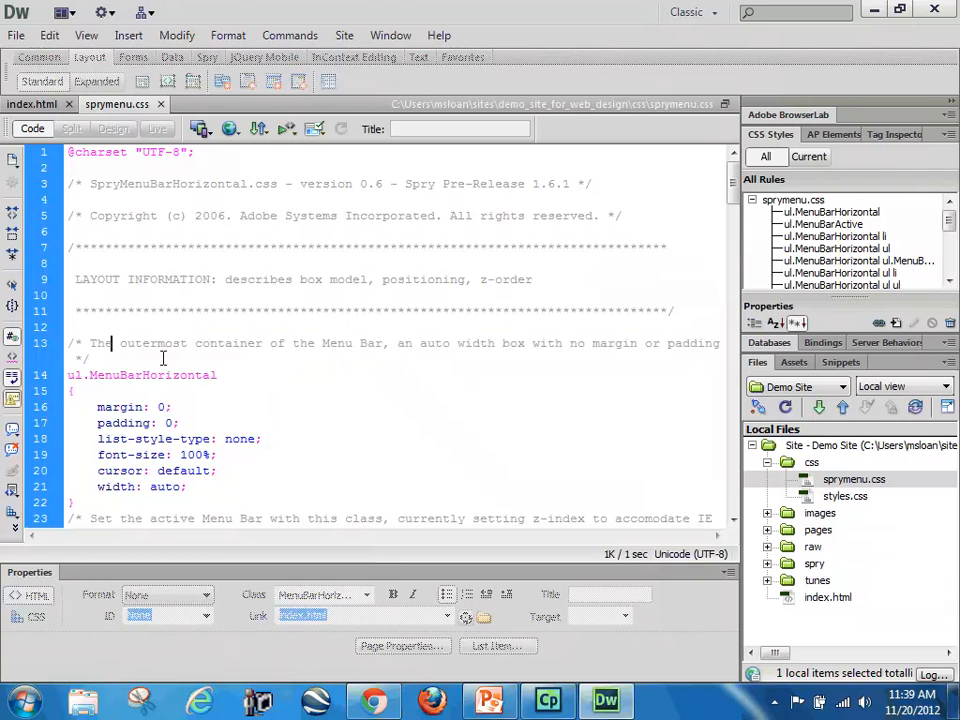
scroll(339, 339, "down", 1)
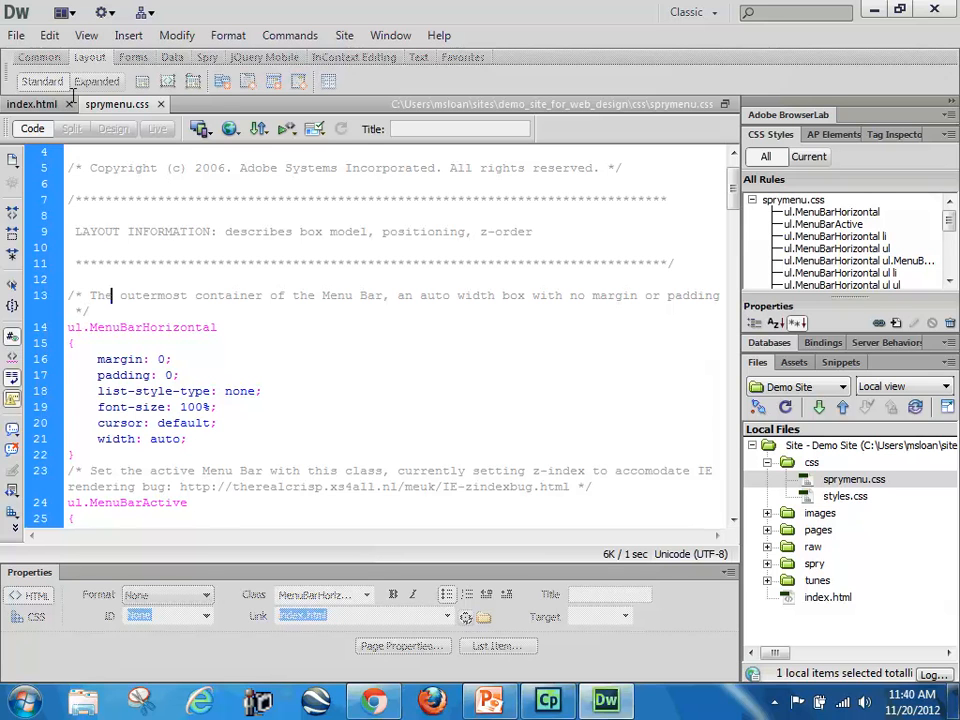
left_click(91, 311)
scroll(360, 440, "down", 7)
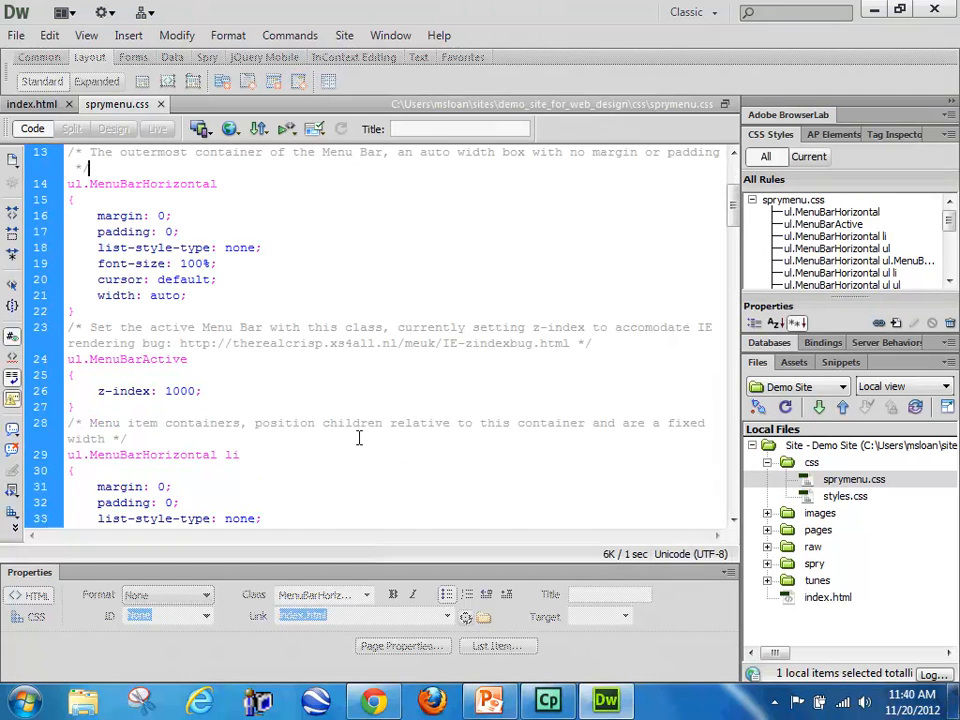
scroll(358, 437, "down", 12)
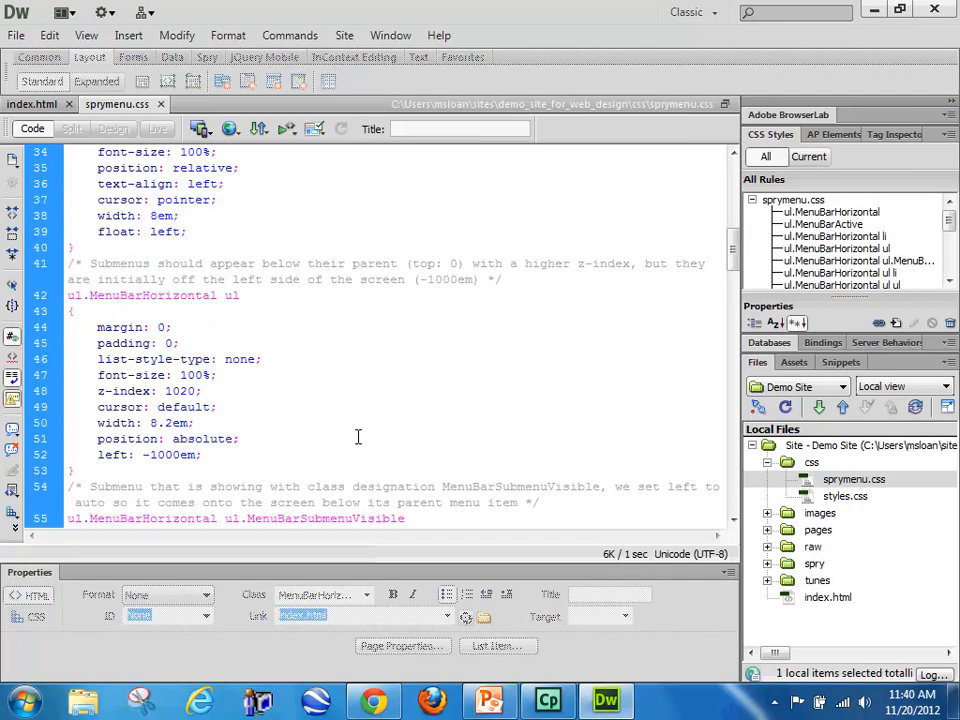
scroll(358, 437, "down", 10)
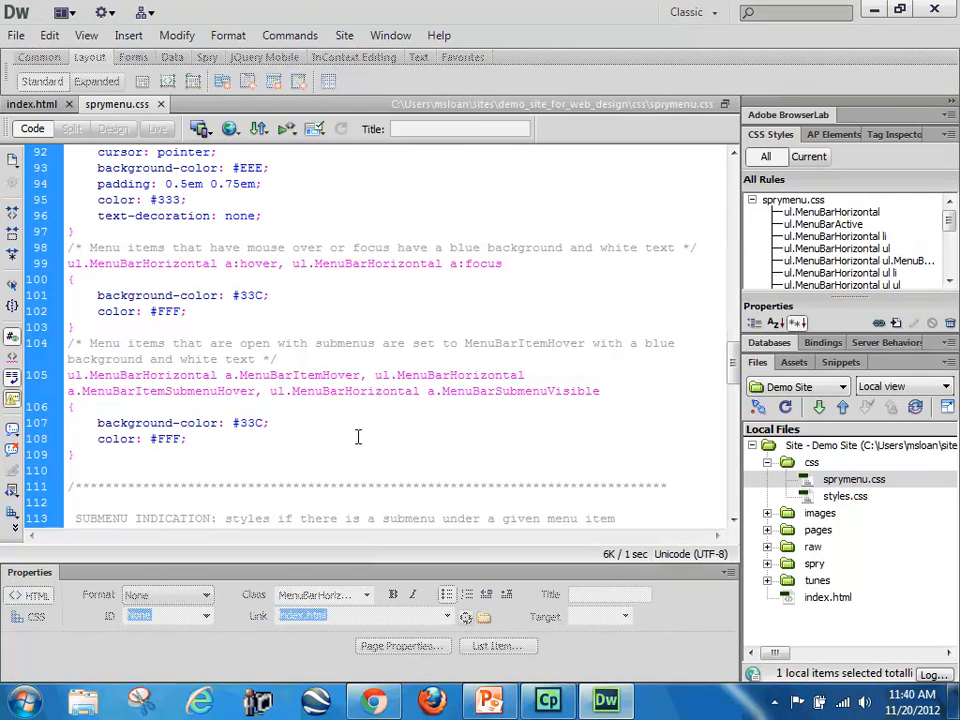
scroll(358, 437, "up", 3)
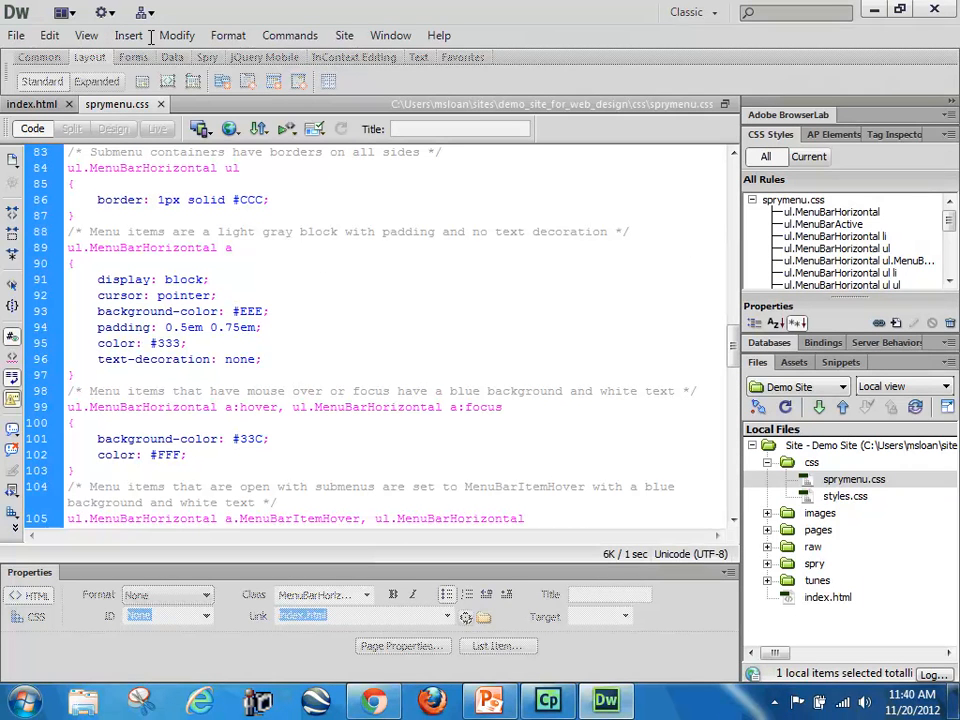
Step: View the type settings in the CSS rule definition of ul.MenuBarHorizontal a, then close it without changes
left_click(240, 252)
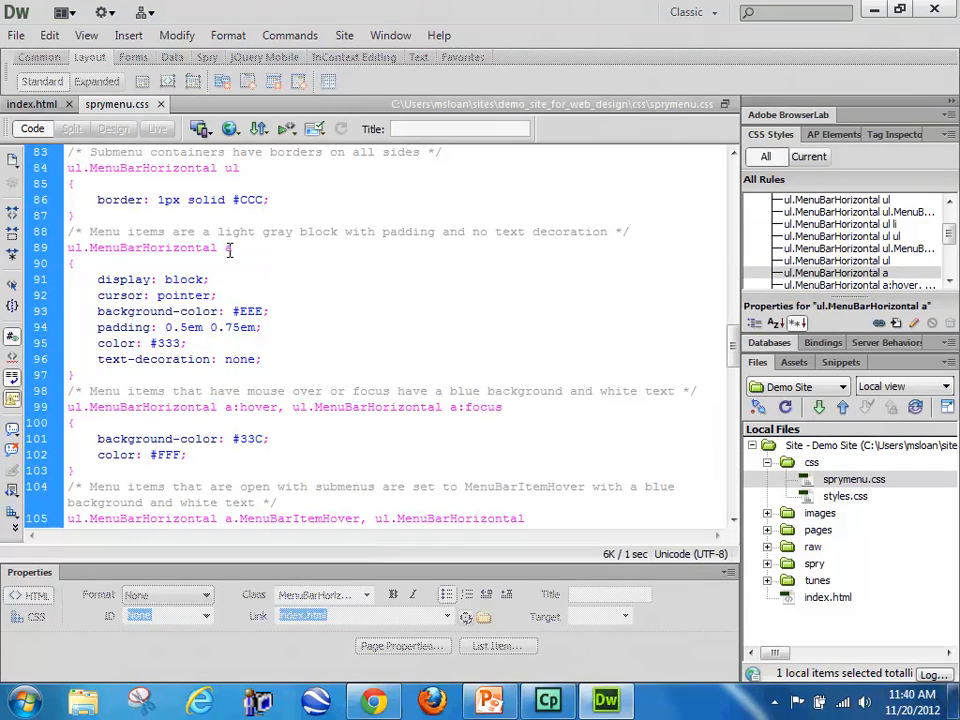
double_click(170, 340)
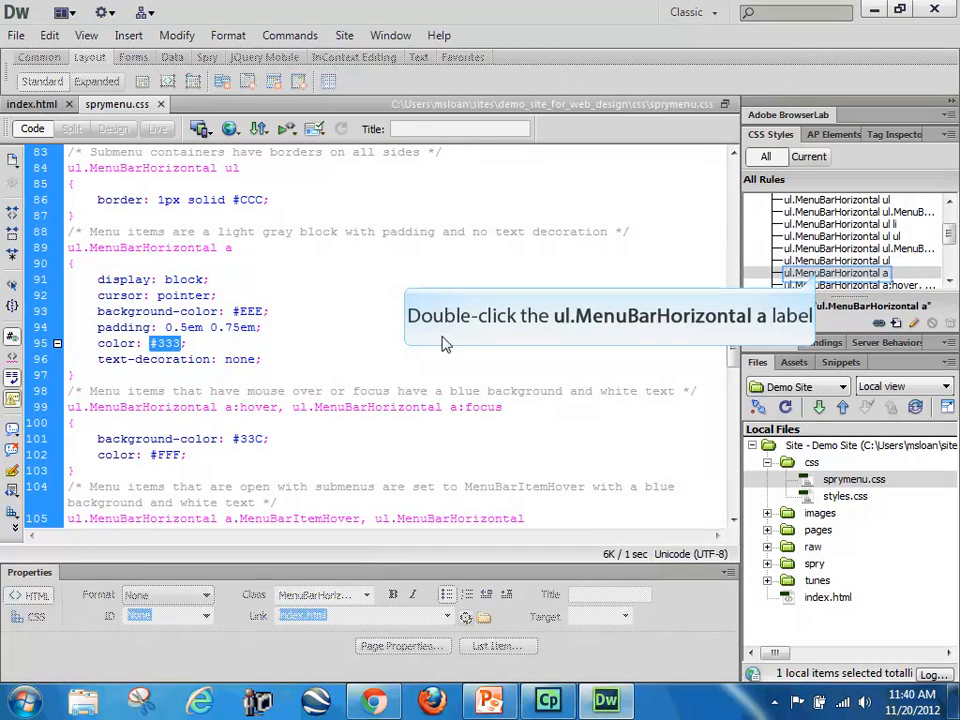
left_click(818, 276)
double_click(818, 276)
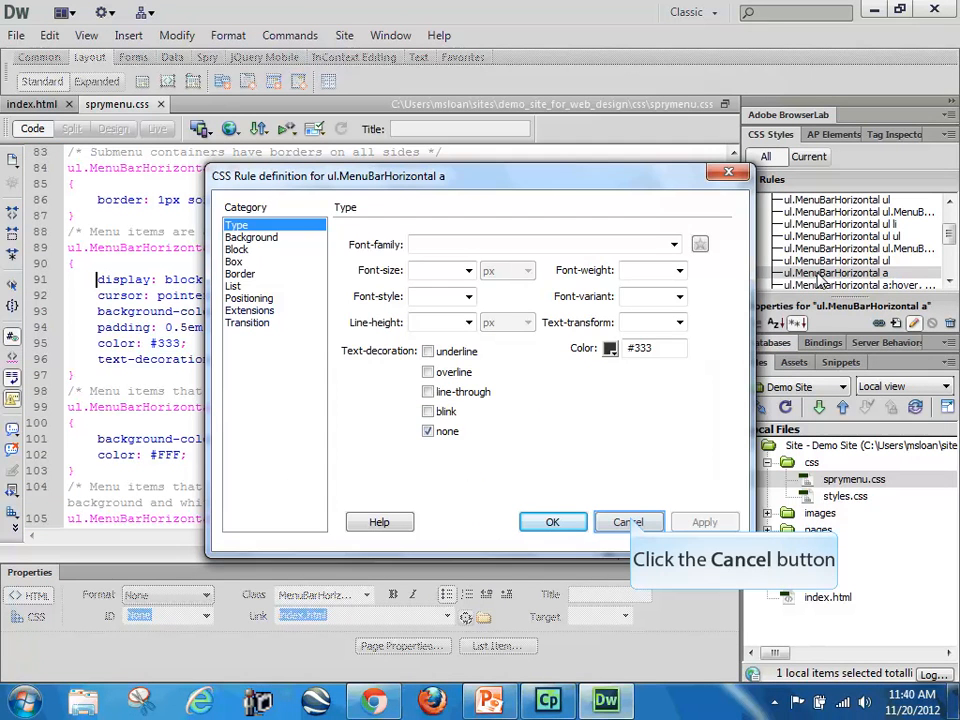
left_click(627, 522)
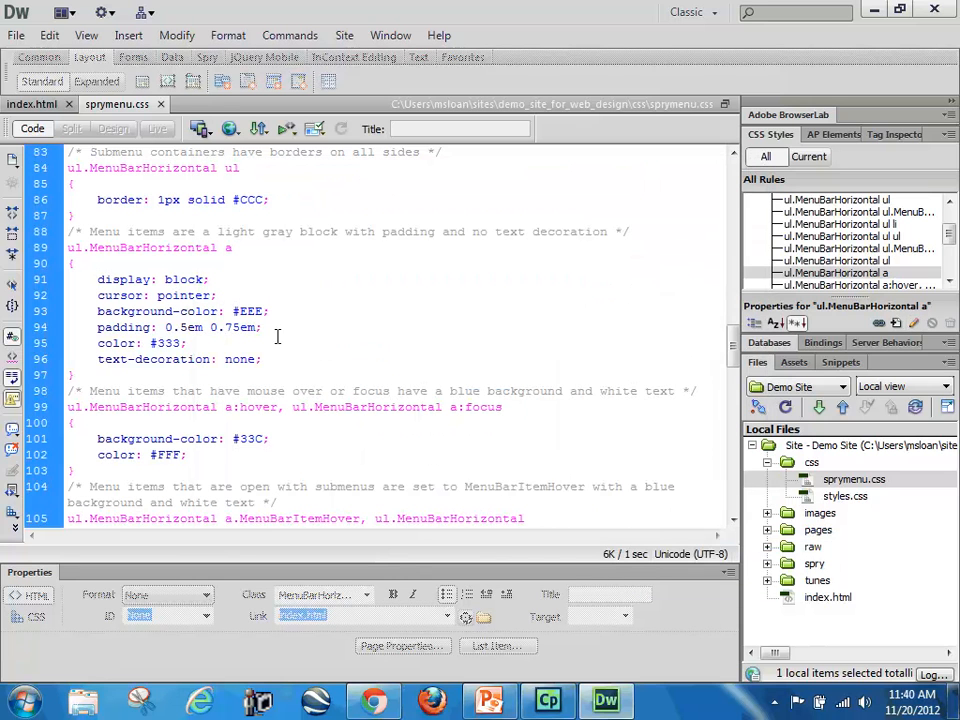
Step: Examine the background colour of the ul.MenuBarHorizontal a rule and the comments describing the normal, hover and open-submenu item styles
left_click_drag(263, 312, 232, 315)
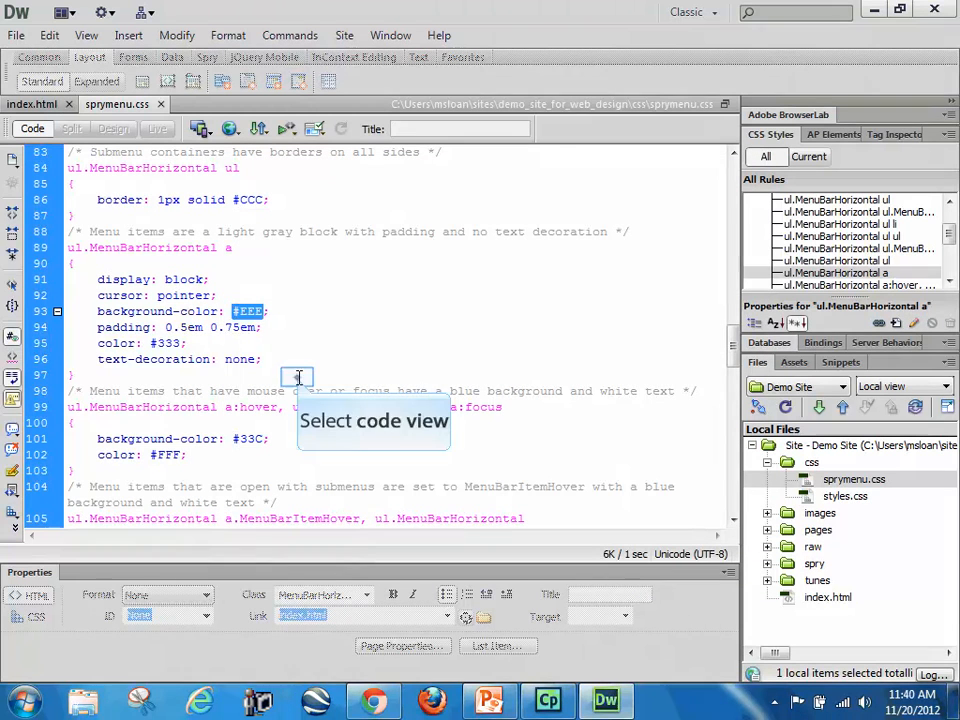
left_click(298, 377)
scroll(315, 418, "up", 2)
scroll(313, 414, "down", 4)
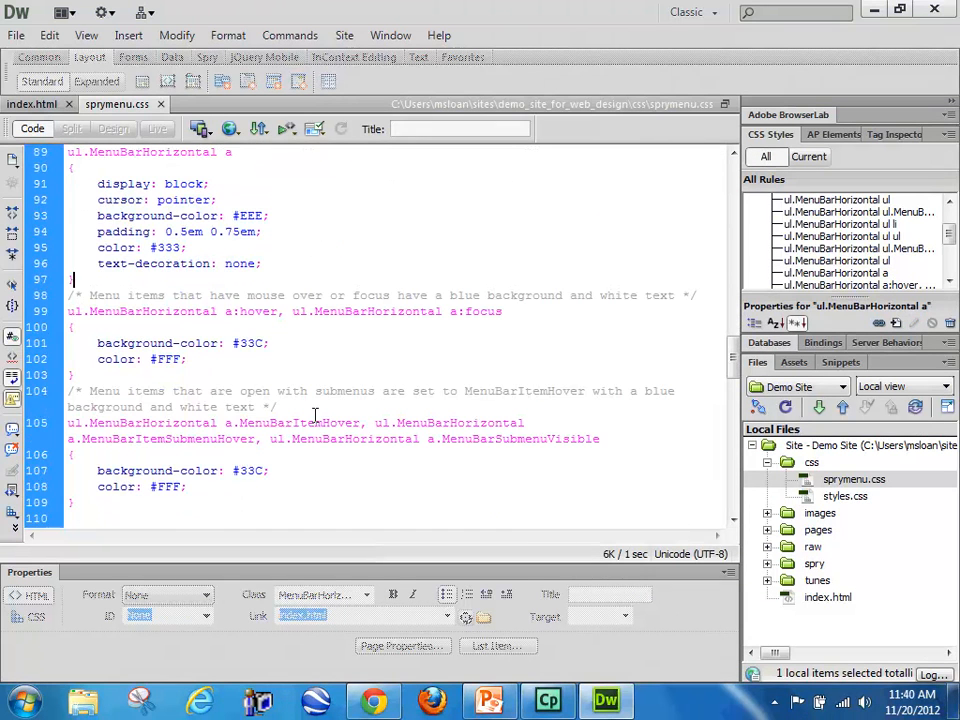
scroll(313, 414, "up", 3)
left_click_drag(645, 277, 59, 281)
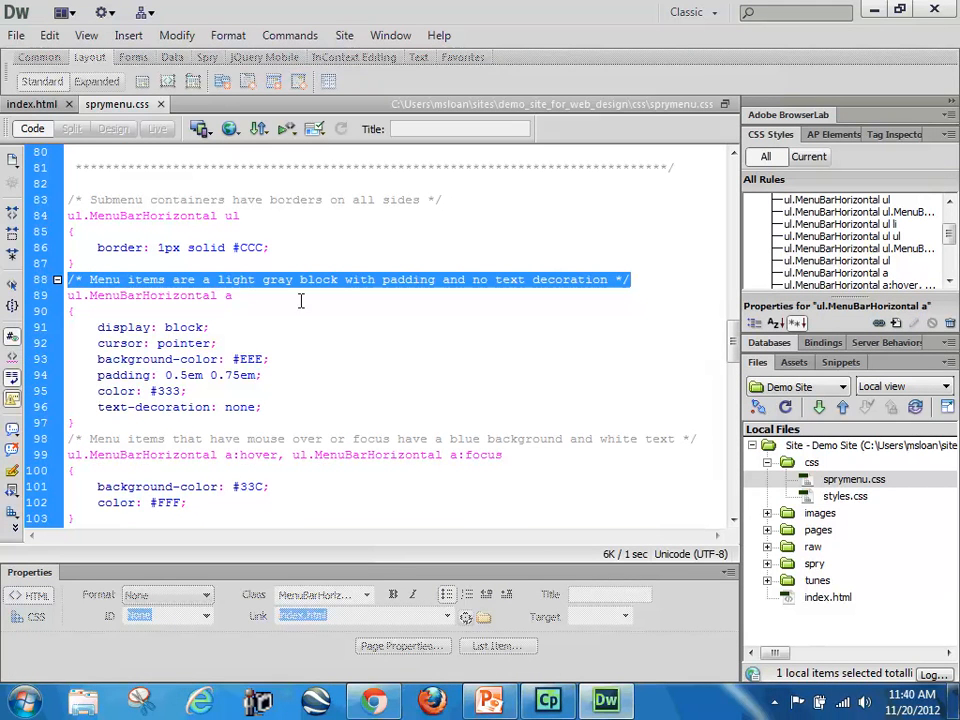
scroll(384, 364, "down", 2)
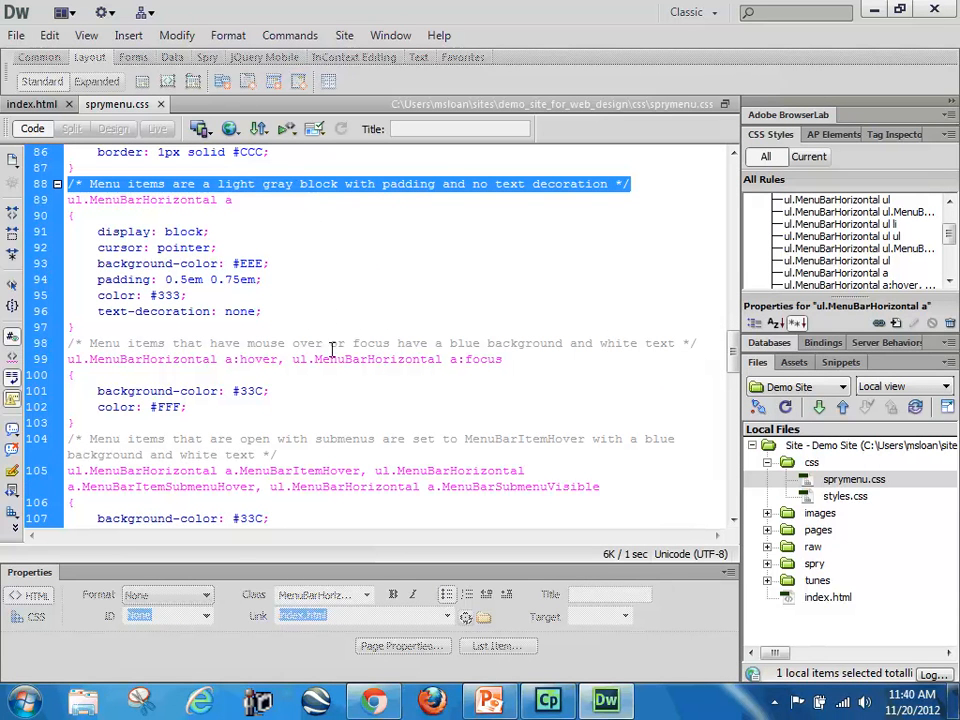
scroll(334, 402, "down", 2)
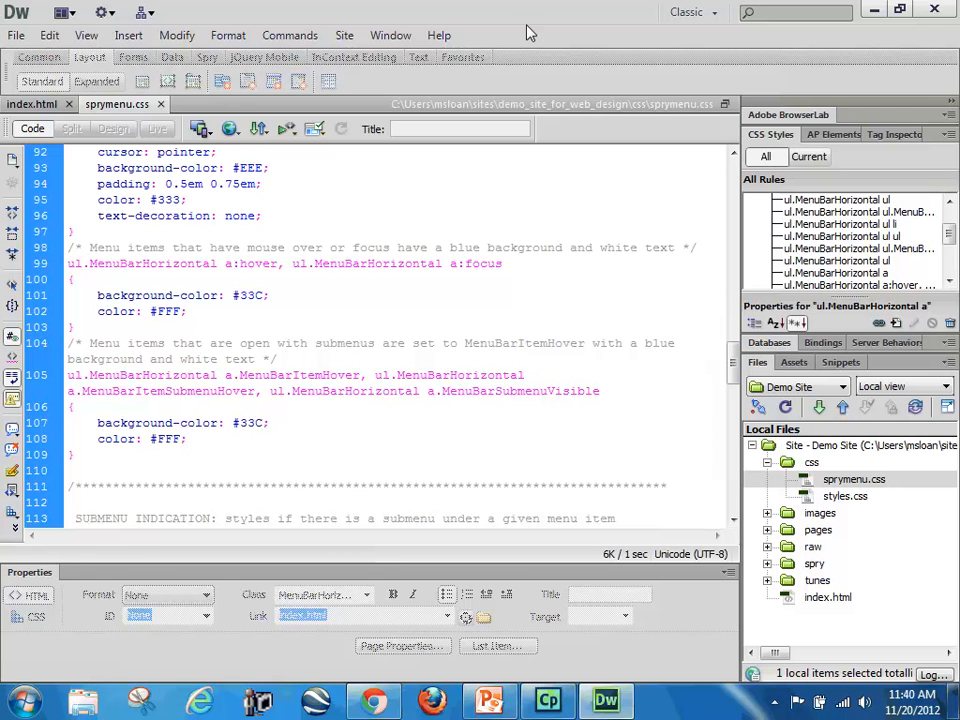
scroll(860, 230, "up", 2)
Step: Step through the list of sprymenu.css rules to its end and enlarge the area showing each rule's properties
left_click(866, 214)
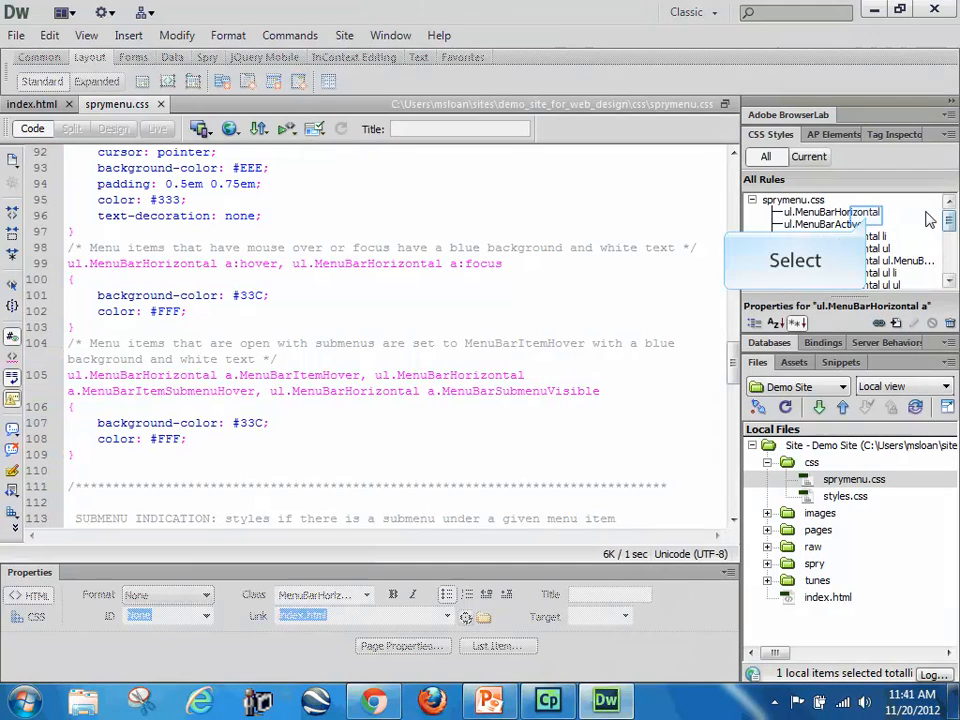
key("Down")
key("Down")
key("Down")
key("Down")
key("Down")
key("Down")
key("Down")
key("Down")
key("Down")
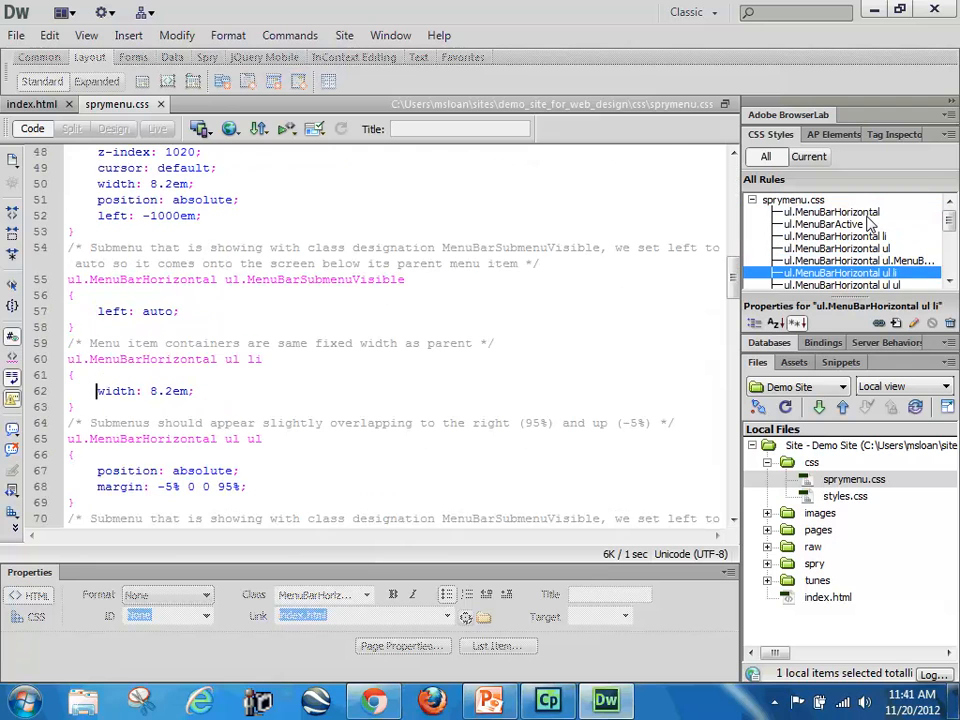
key("Down")
key("Down")
key("Down")
key("Down")
key("Down")
key("Down")
key("Down")
key("Down")
key("Down")
key("Down")
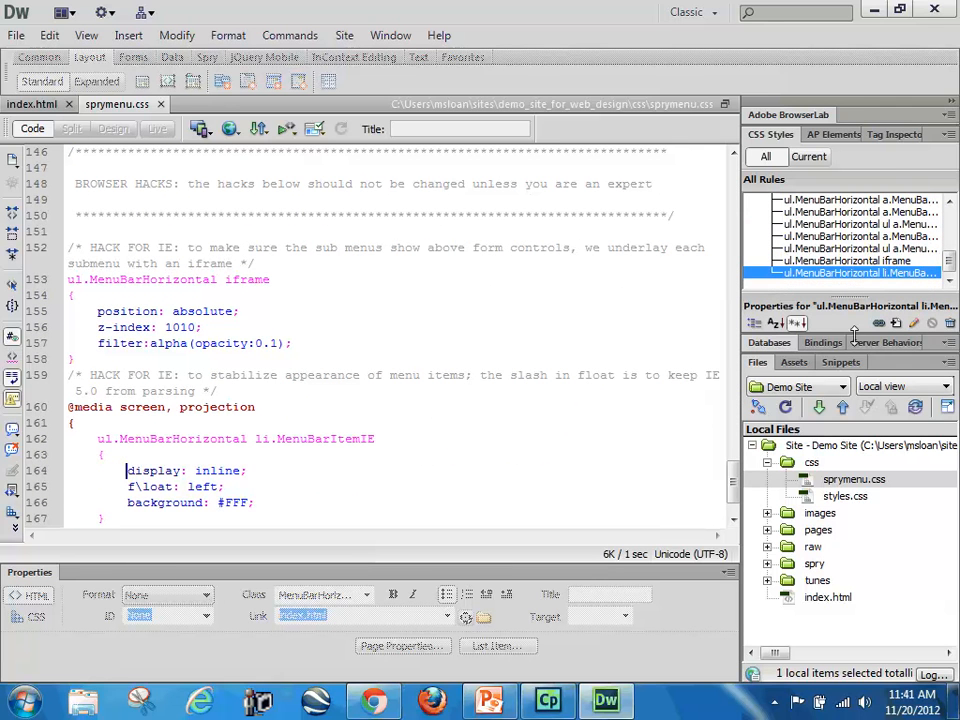
left_click_drag(854, 330, 854, 471)
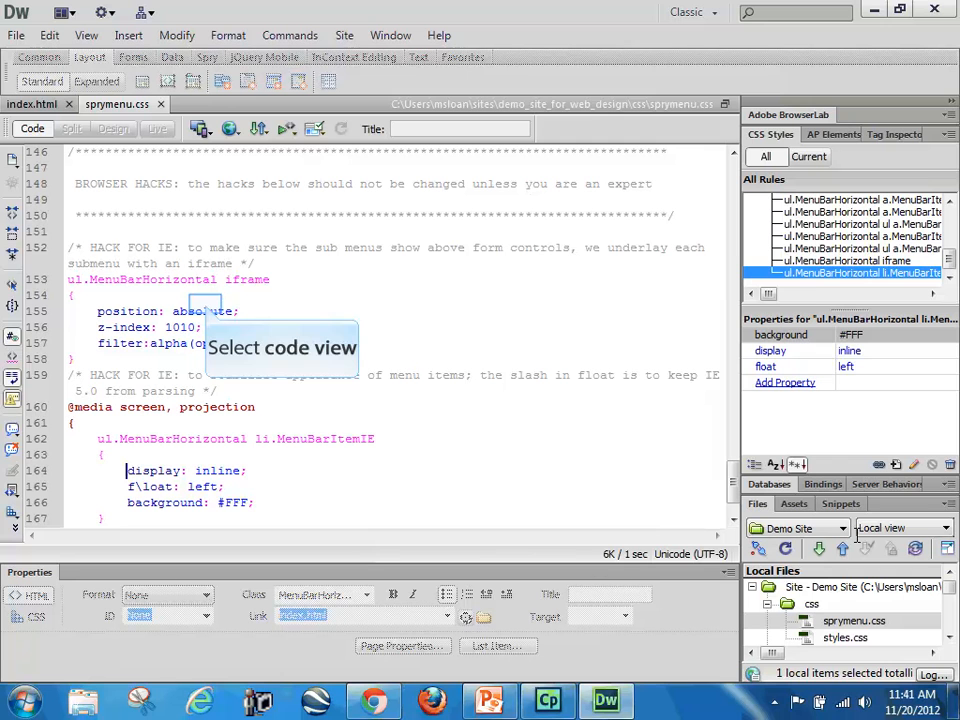
Step: Review the sprymenu.css code from its beginning and select all declarations of the ul.MenuBarHorizontal a rule
left_click(207, 305)
key("ctrl+a")
scroll(267, 364, "down", 2)
scroll(268, 365, "up", 12)
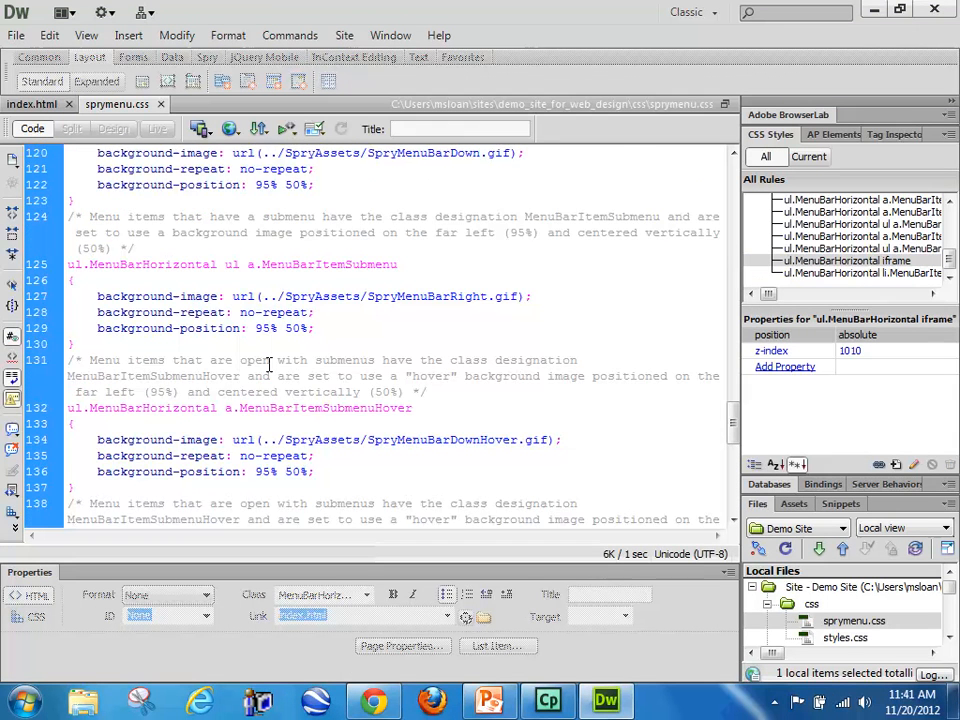
scroll(268, 364, "up", 20)
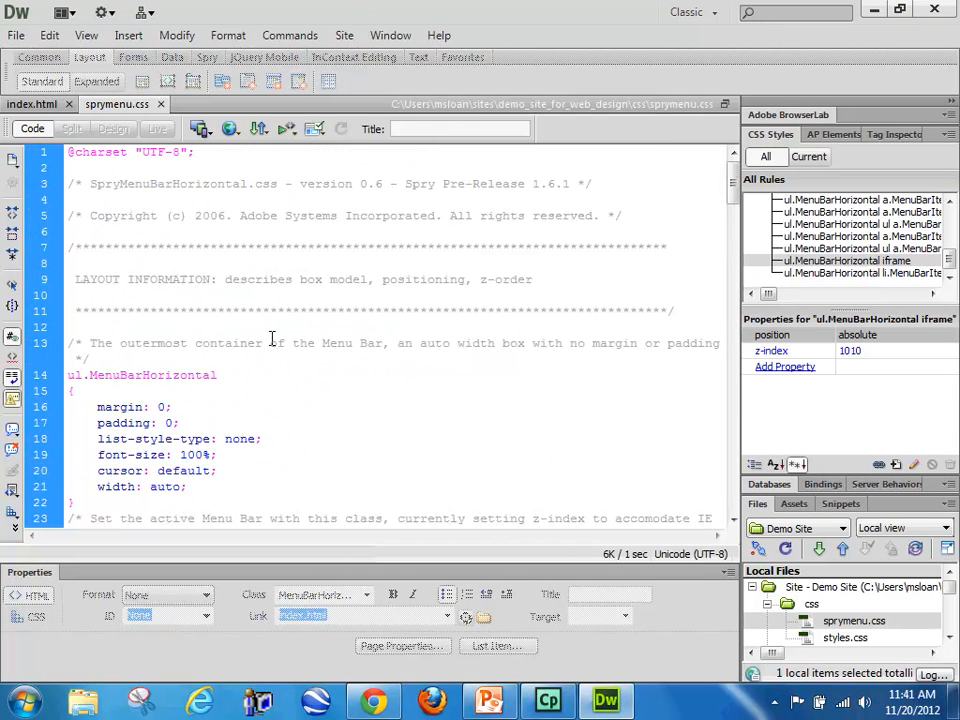
scroll(272, 350, "down", 12)
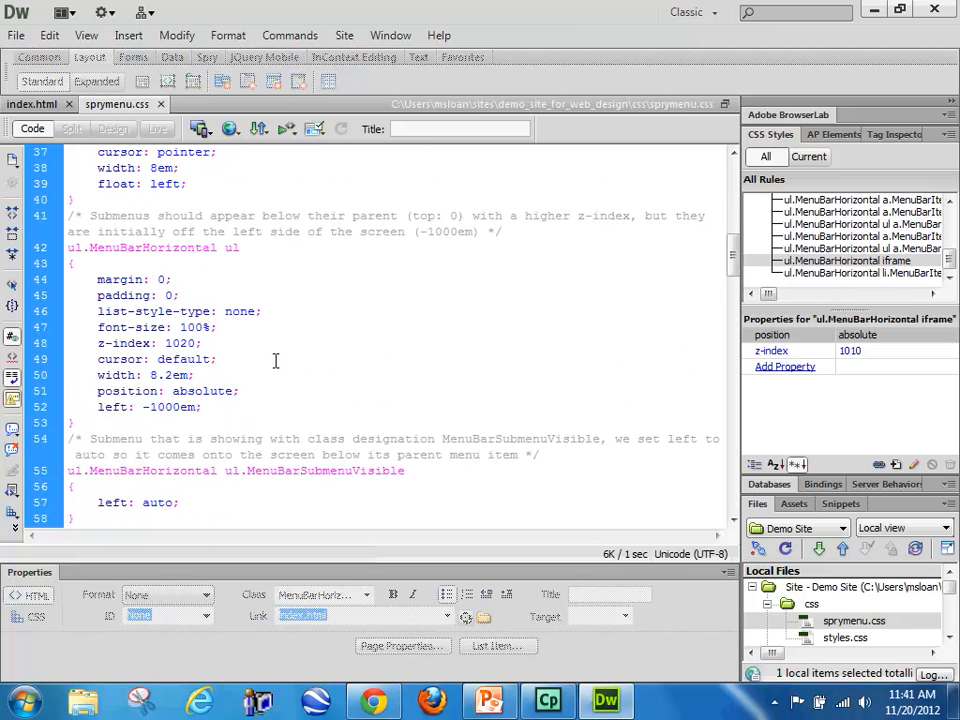
scroll(276, 361, "down", 11)
scroll(276, 362, "down", 4)
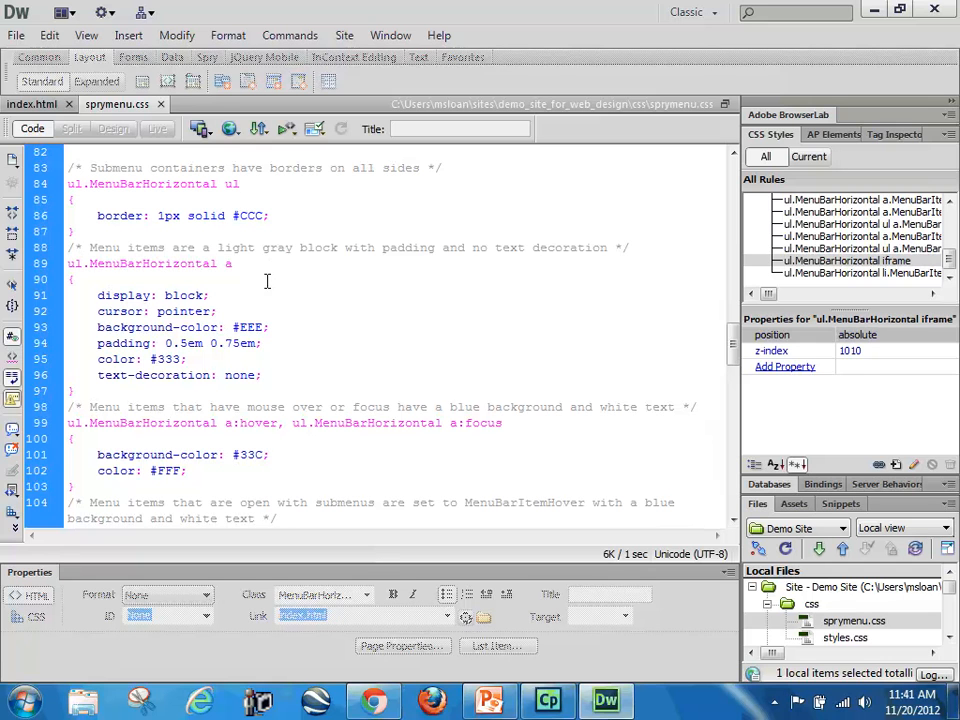
left_click(209, 344)
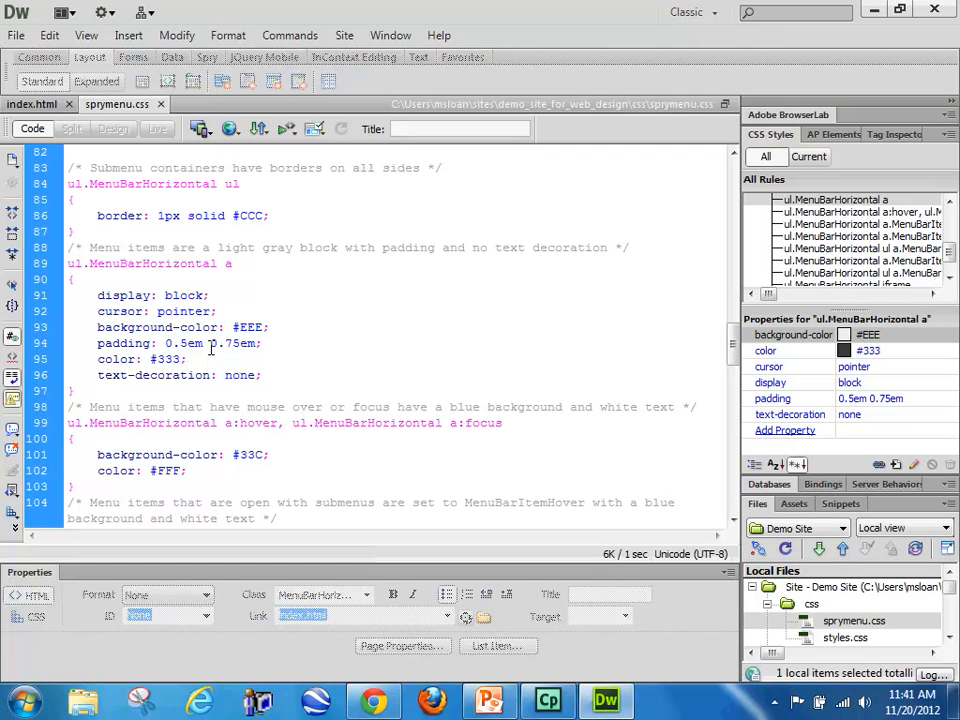
left_click_drag(262, 376, 95, 297)
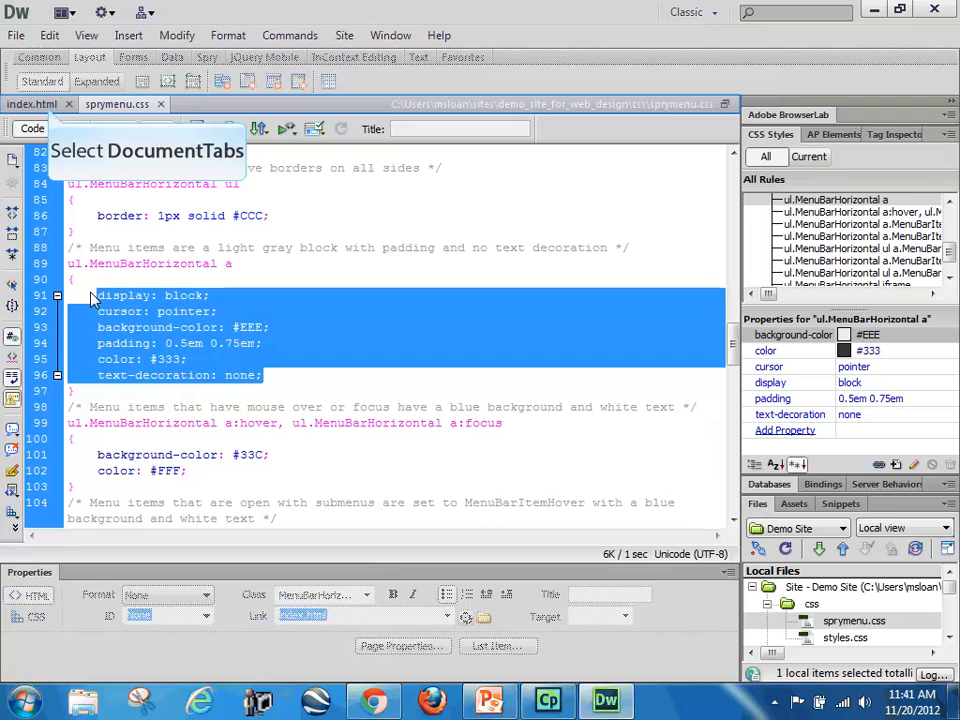
Step: Return to index.html, show its related styles.css in Code view, and find the #menu rules, including #menu a
left_click(48, 106)
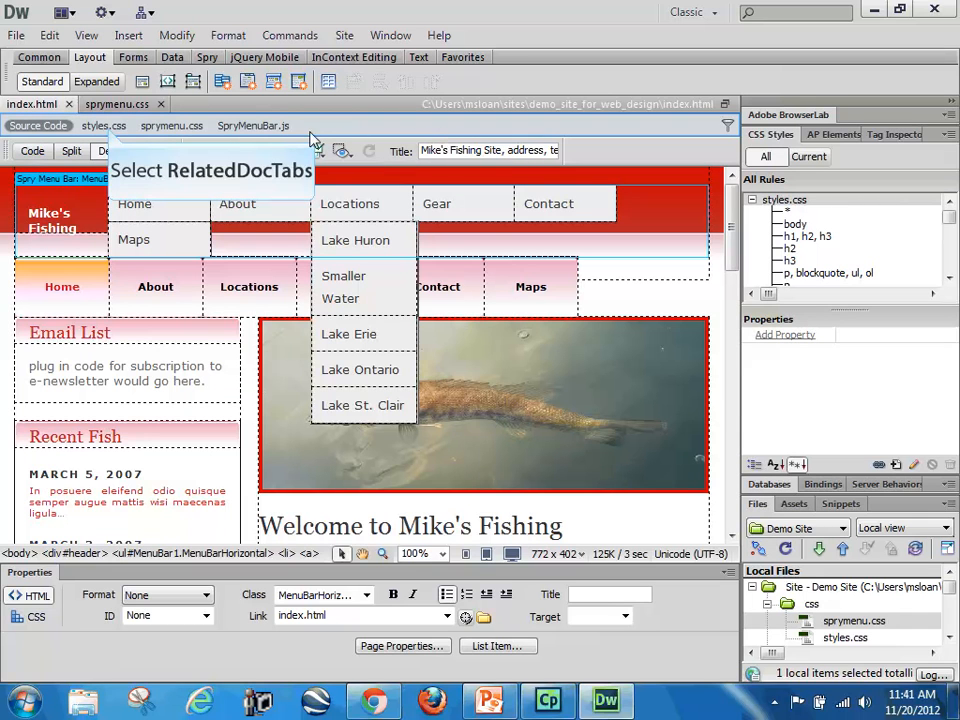
left_click(106, 126)
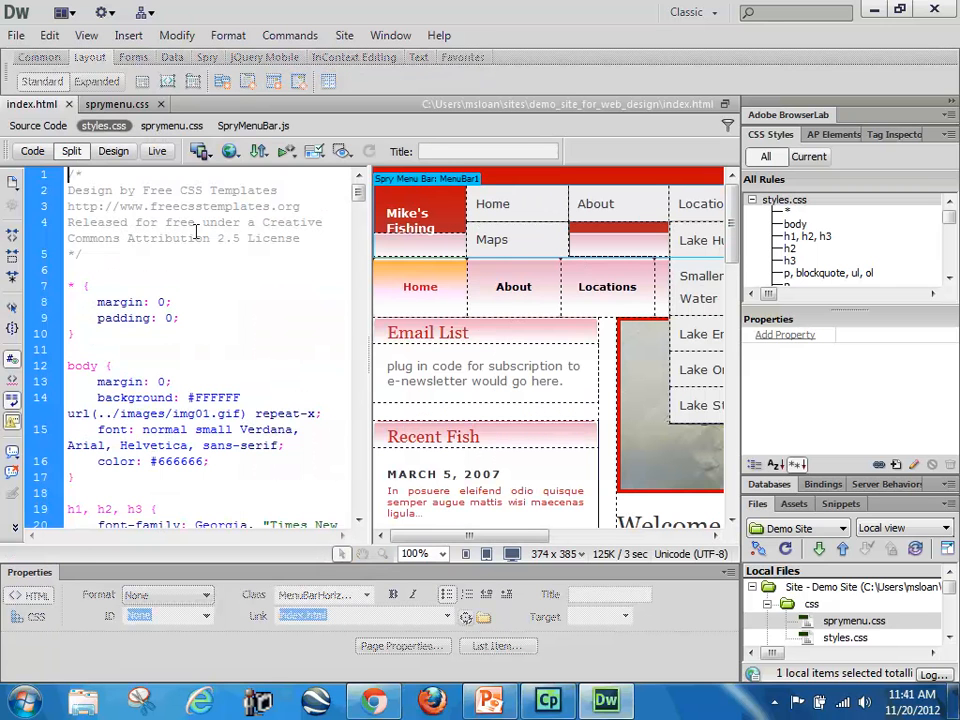
scroll(161, 320, "down", 5)
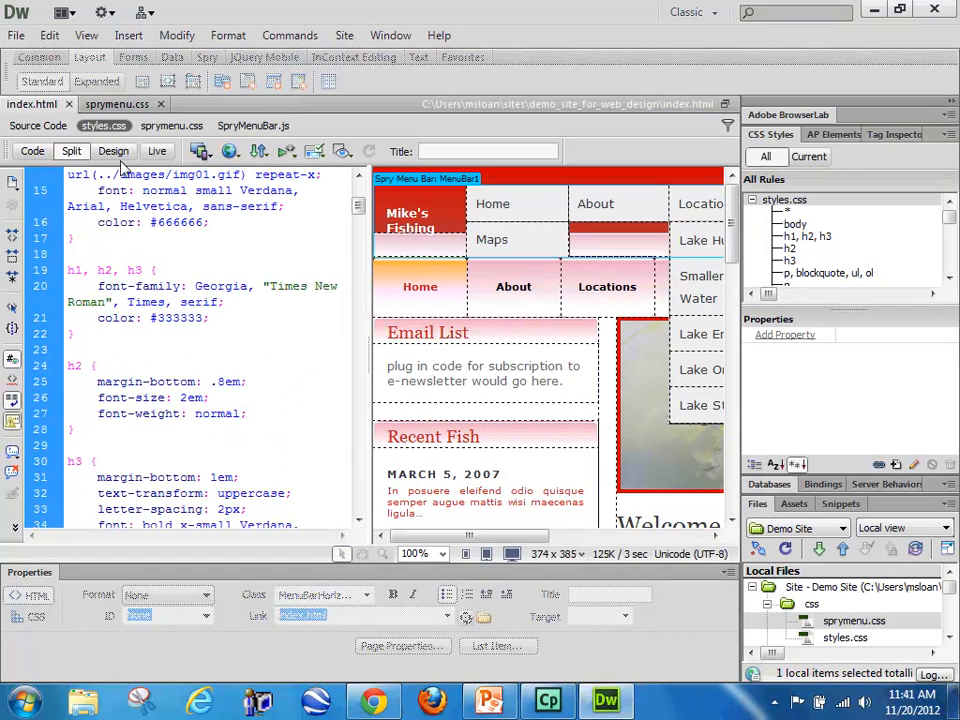
left_click(32, 150)
scroll(297, 409, "down", 7)
scroll(297, 409, "down", 17)
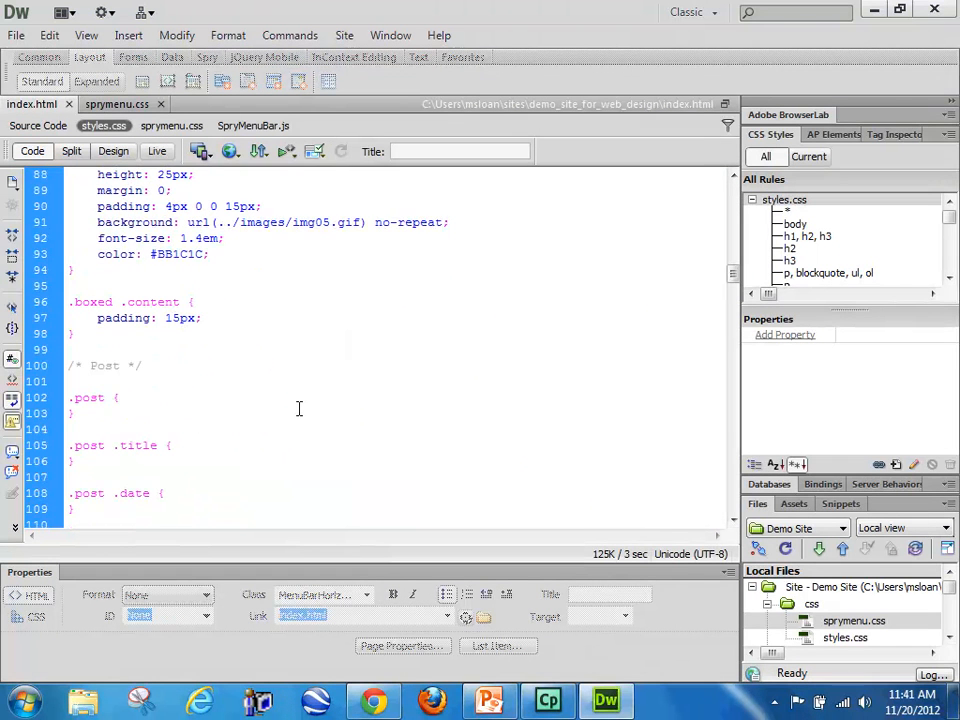
scroll(298, 408, "up", 12)
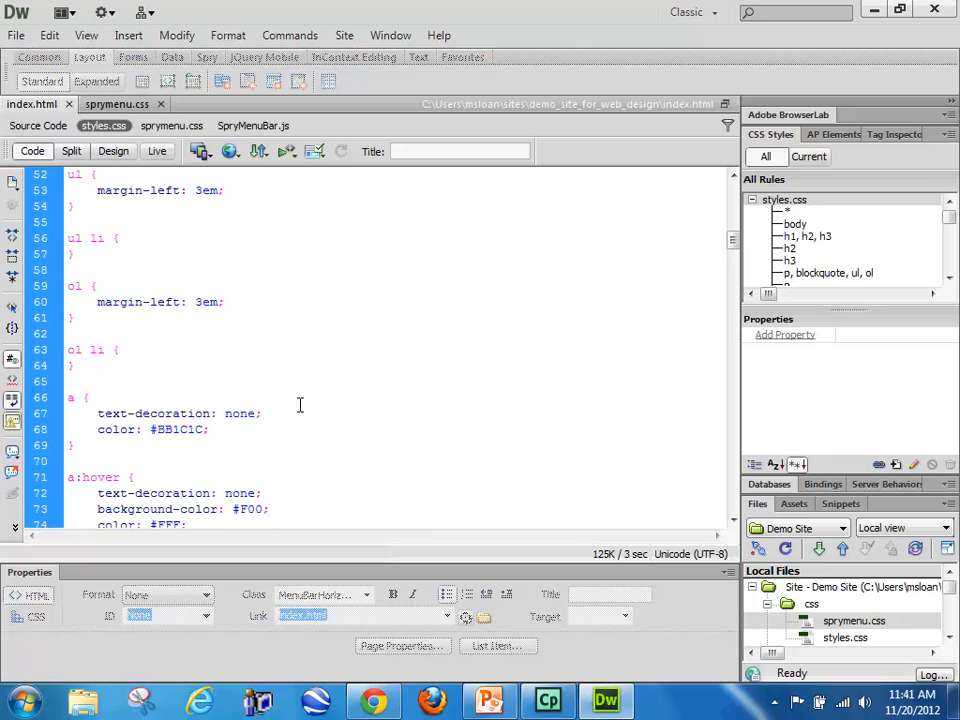
scroll(300, 404, "down", 1)
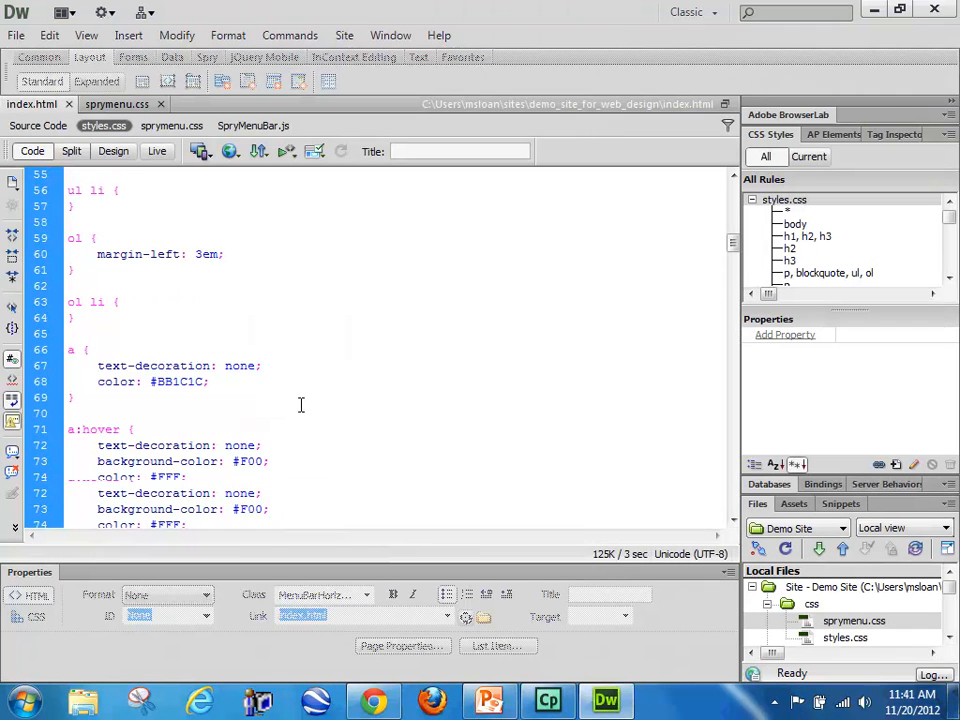
scroll(300, 404, "down", 20)
scroll(301, 401, "down", 7)
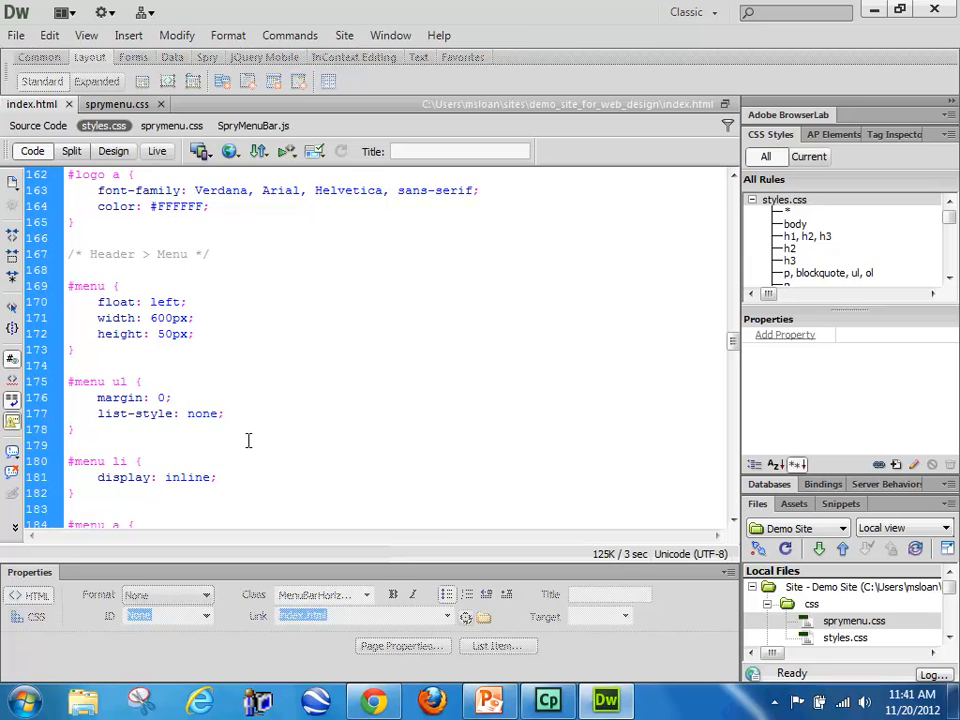
scroll(250, 440, "up", 1)
scroll(250, 440, "down", 6)
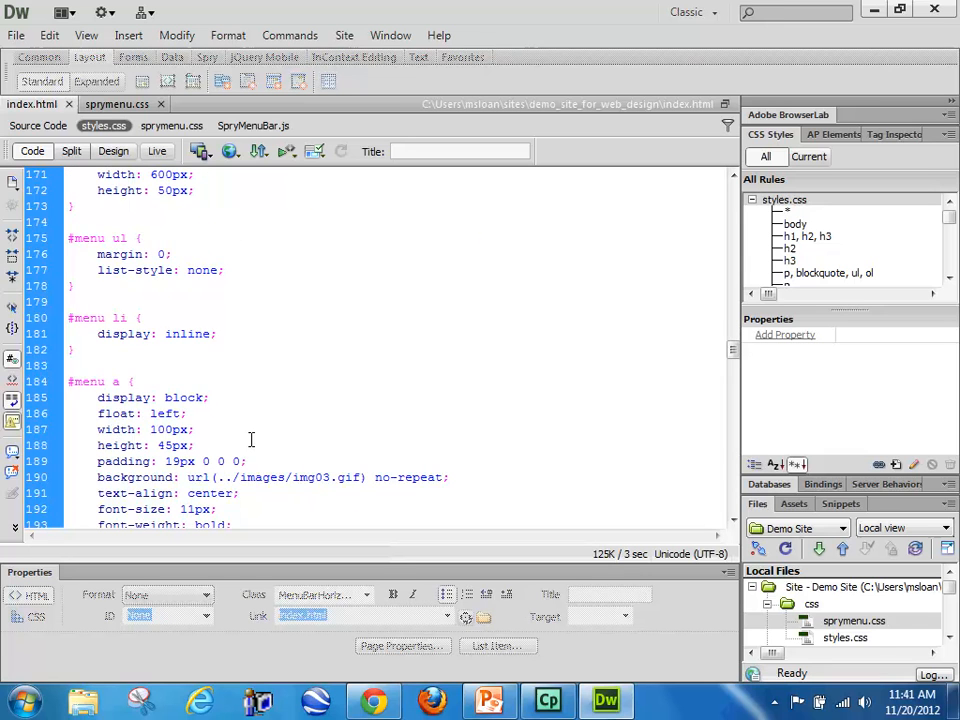
Step: Copy all declarations of the #menu a rule in styles.css and paste them over the selected ul.MenuBarHorizontal a declarations in sprymenu.css
left_click_drag(209, 446, 88, 300)
right_click(133, 336)
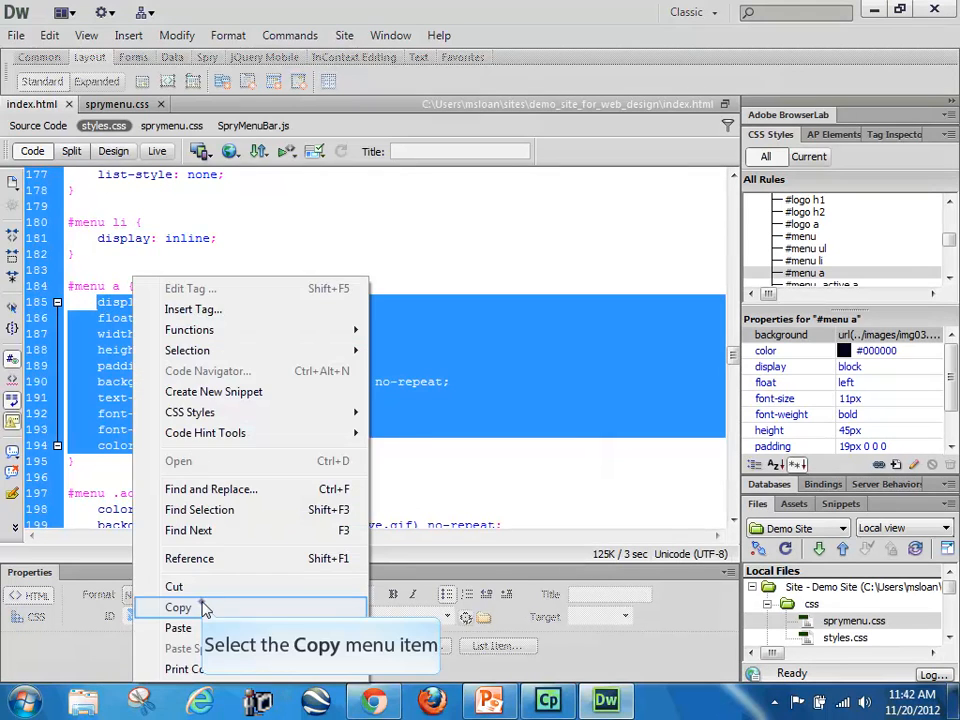
left_click(201, 609)
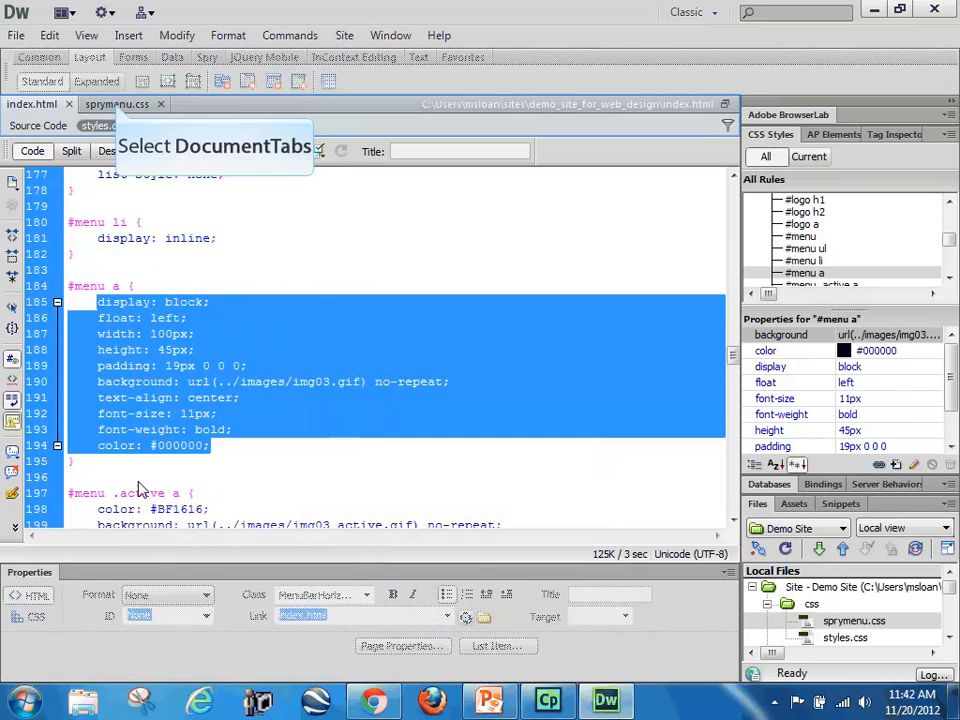
left_click(118, 106)
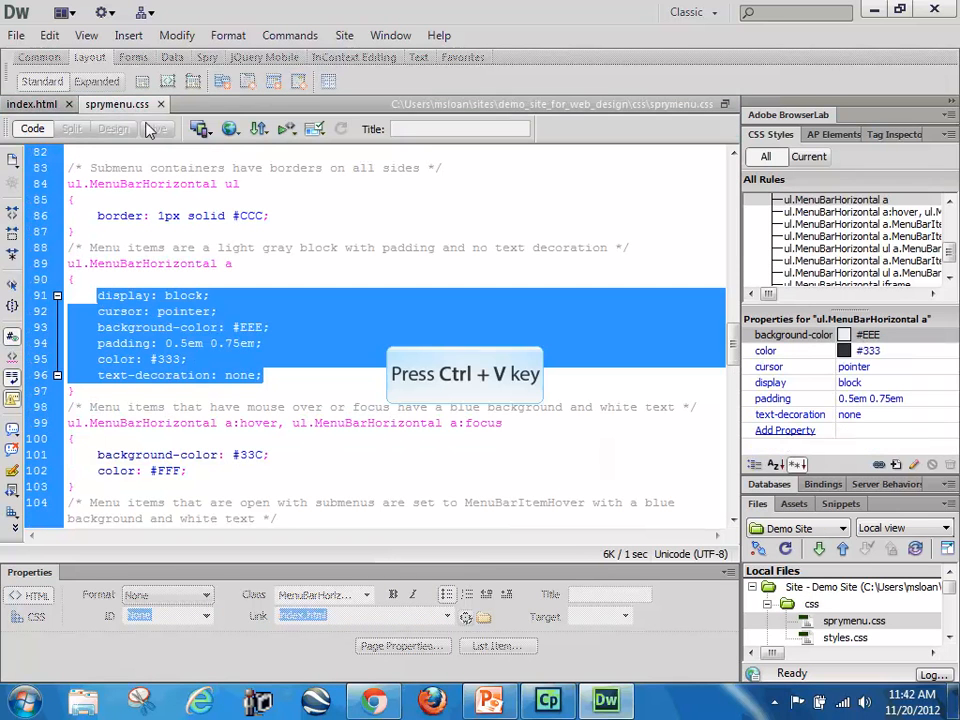
key("ctrl+v")
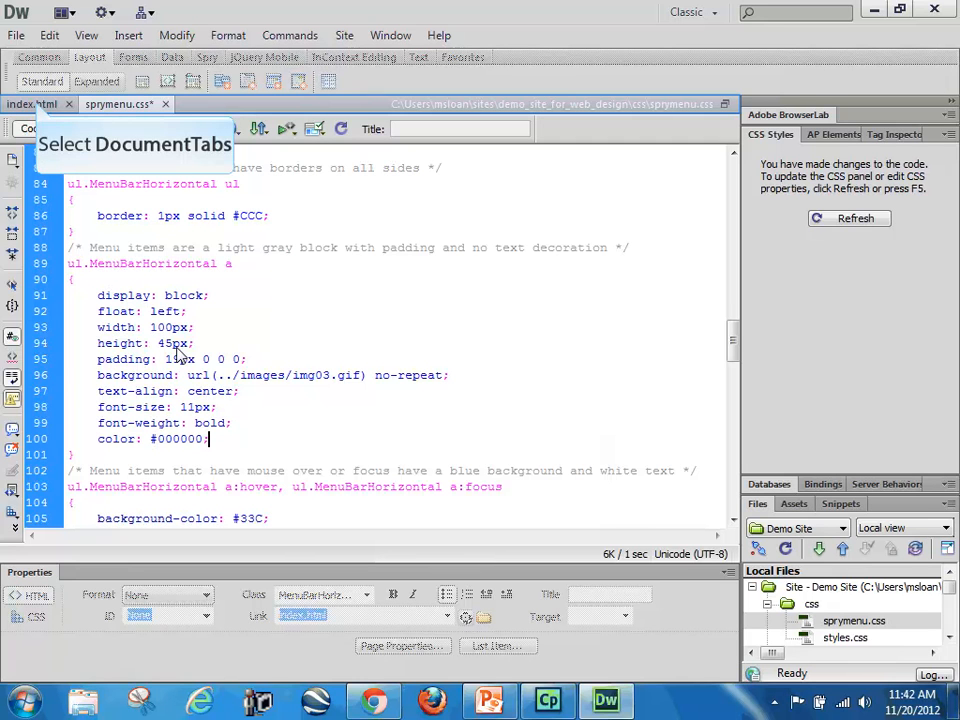
Step: Preview index.html in Design view with Live view on and open the Spry menu's Maps submenu to check its appearance
left_click(37, 105)
left_click(112, 155)
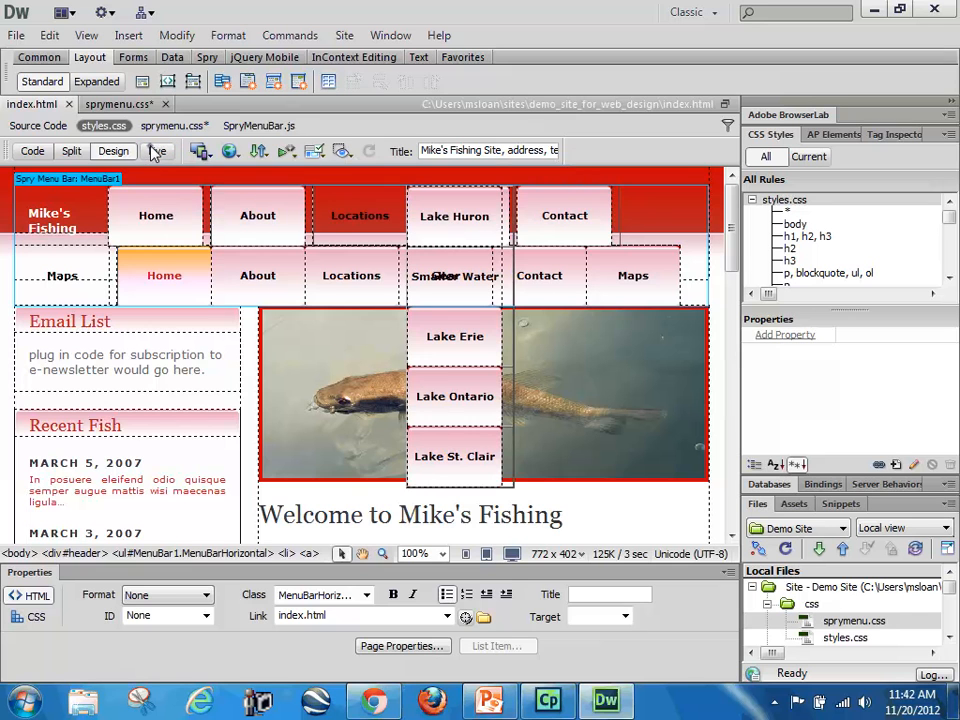
left_click(156, 151)
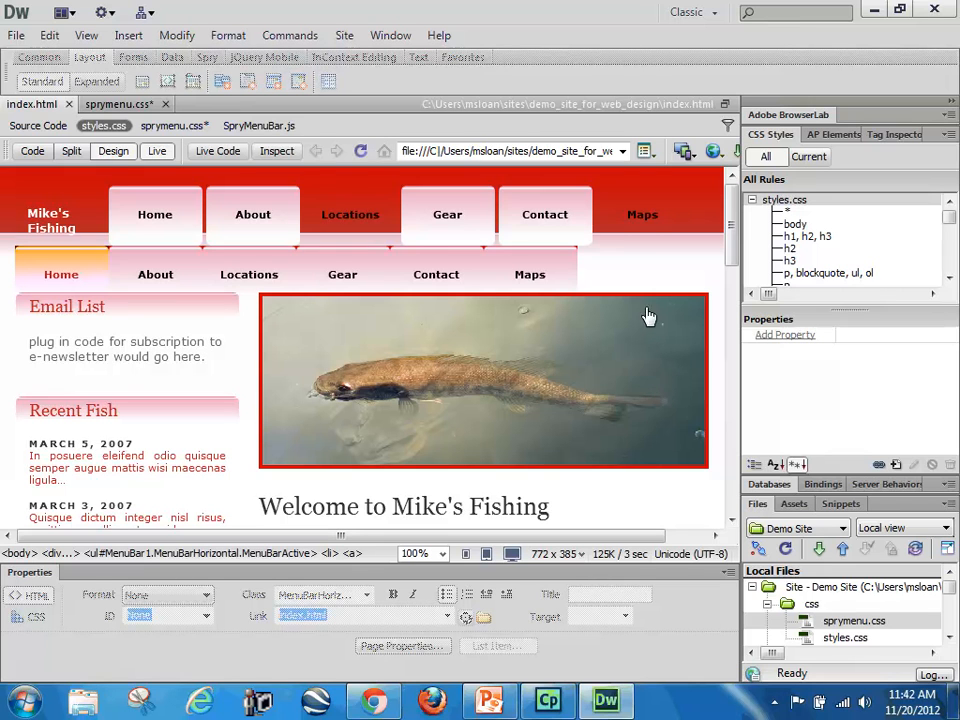
mouse_move(646, 233)
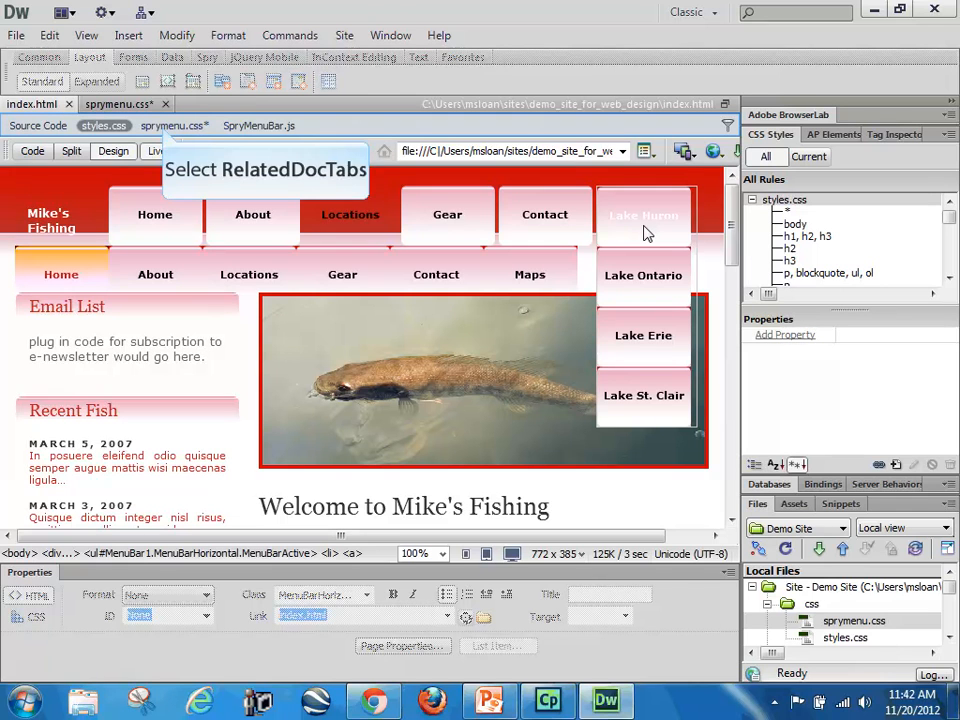
Step: In sprymenu.css, replace the declarations of the MenuBarItemHover, MenuBarItemSubmenuHover and MenuBarSubmenuVisible rule with the copied #menu a declarations
left_click(174, 125)
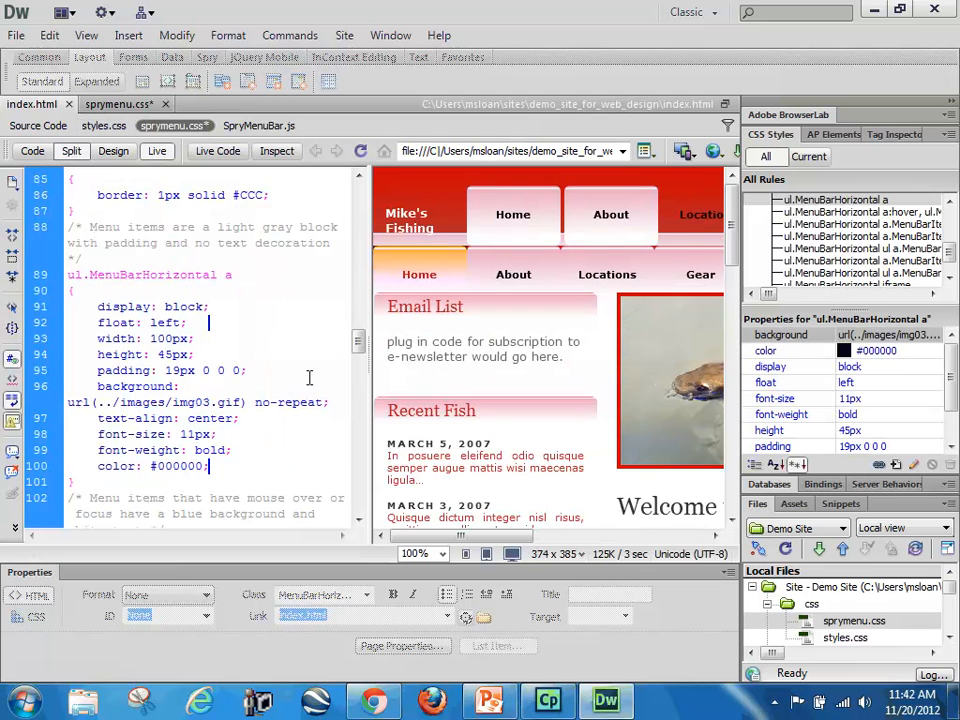
scroll(309, 377, "down", 5)
scroll(274, 379, "down", 2)
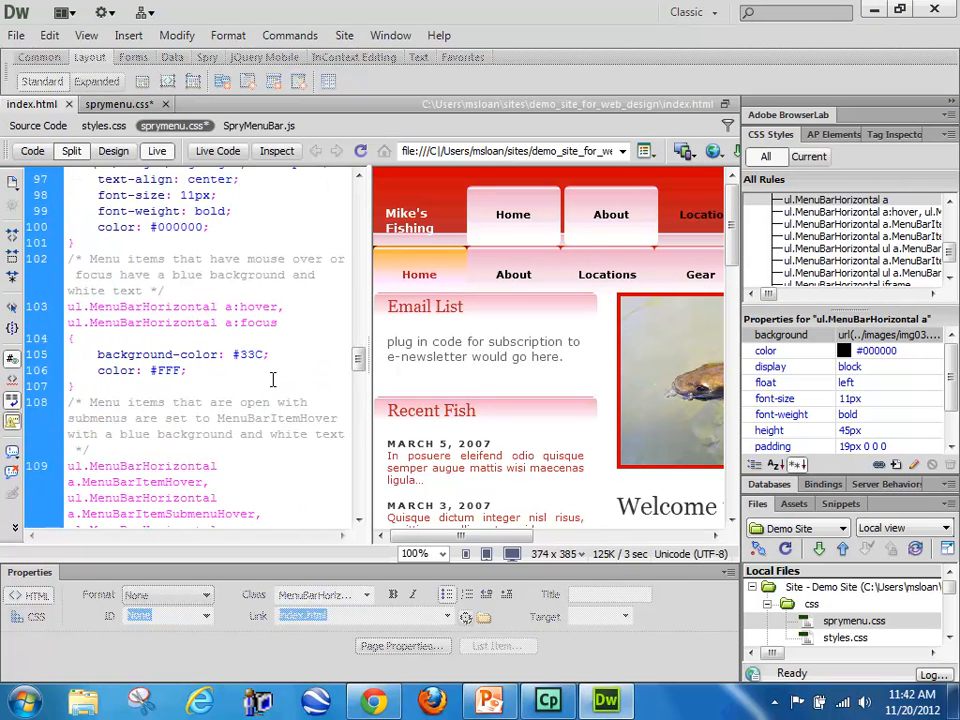
scroll(274, 376, "down", 1)
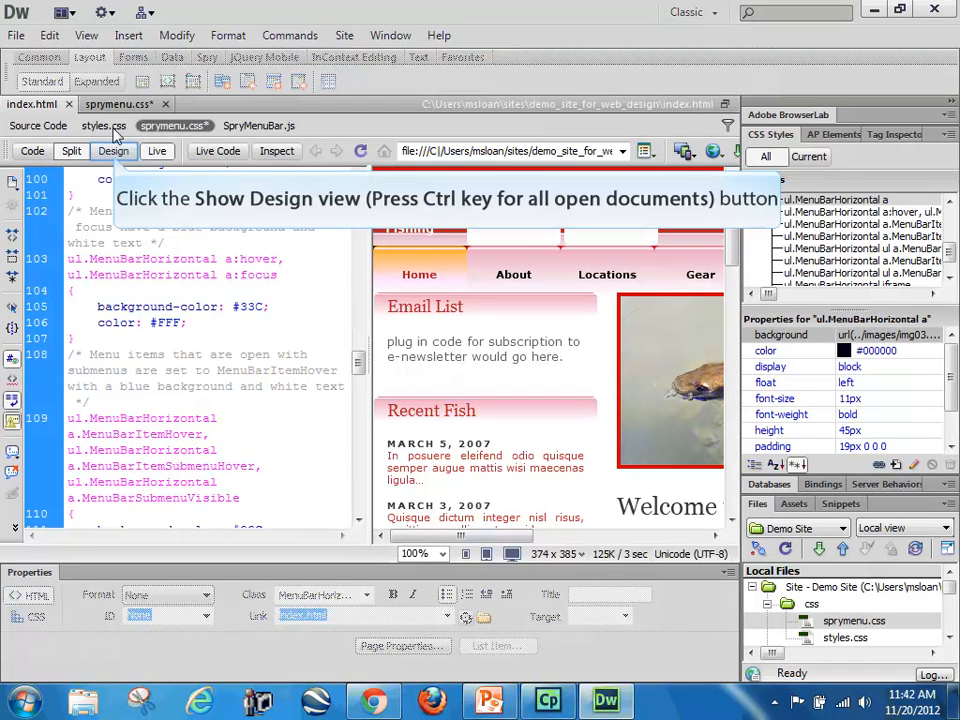
left_click(115, 157)
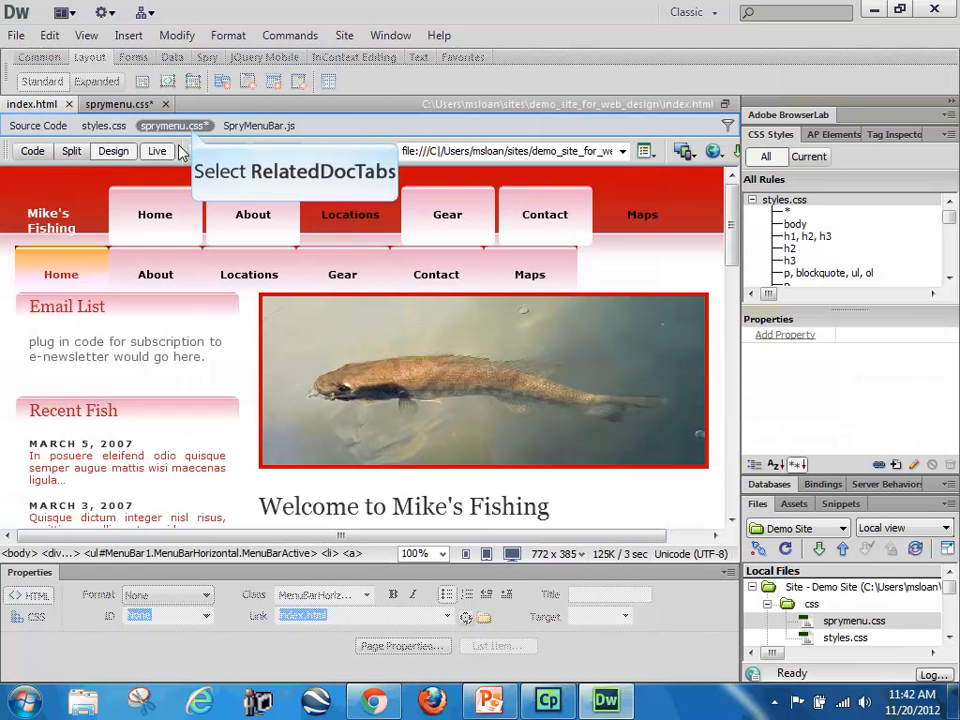
left_click(188, 128)
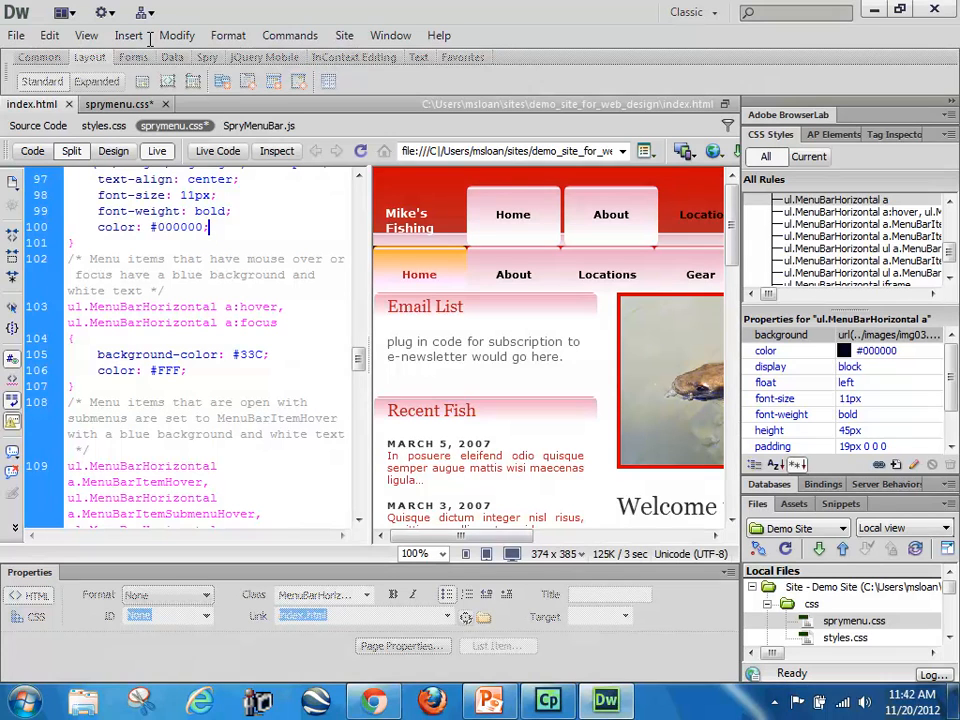
scroll(269, 355, "down", 3)
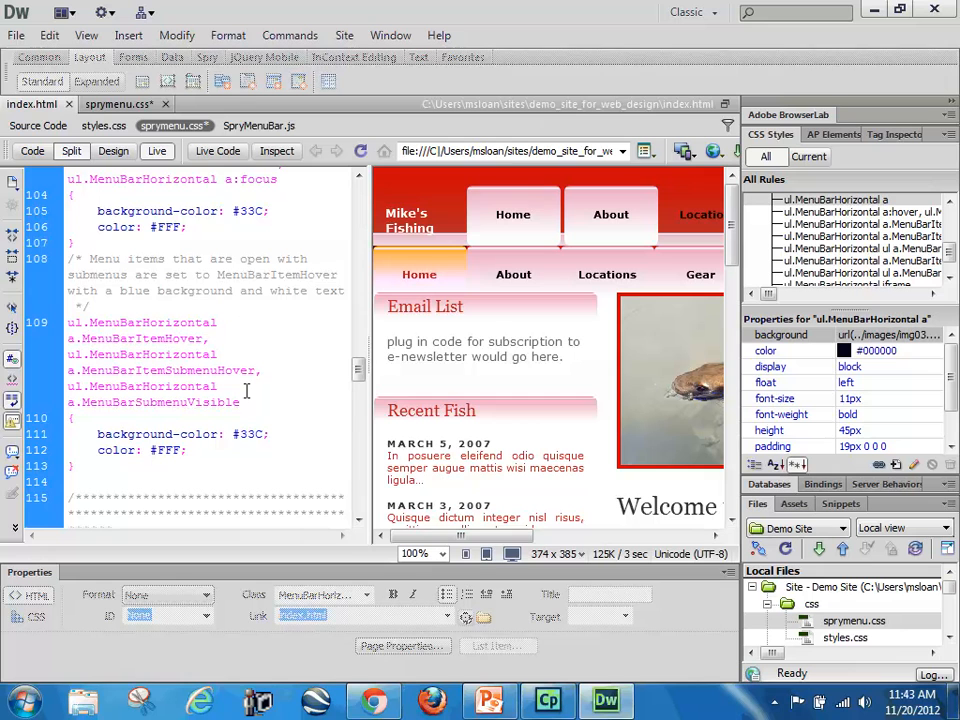
scroll(246, 391, "down", 2)
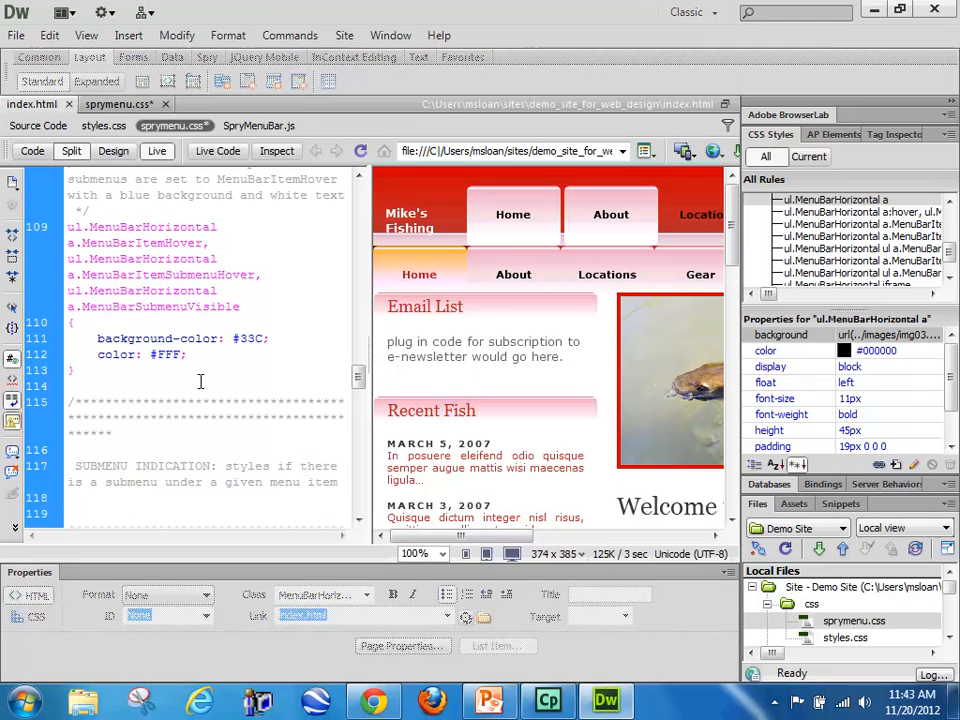
left_click_drag(194, 359, 95, 338)
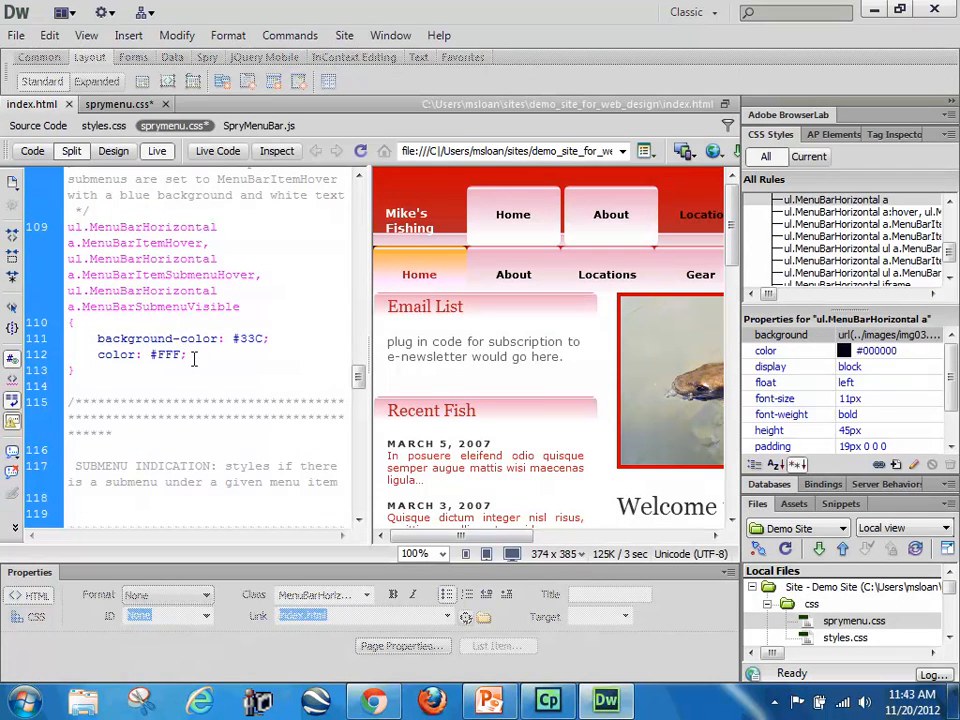
key("ctrl+v")
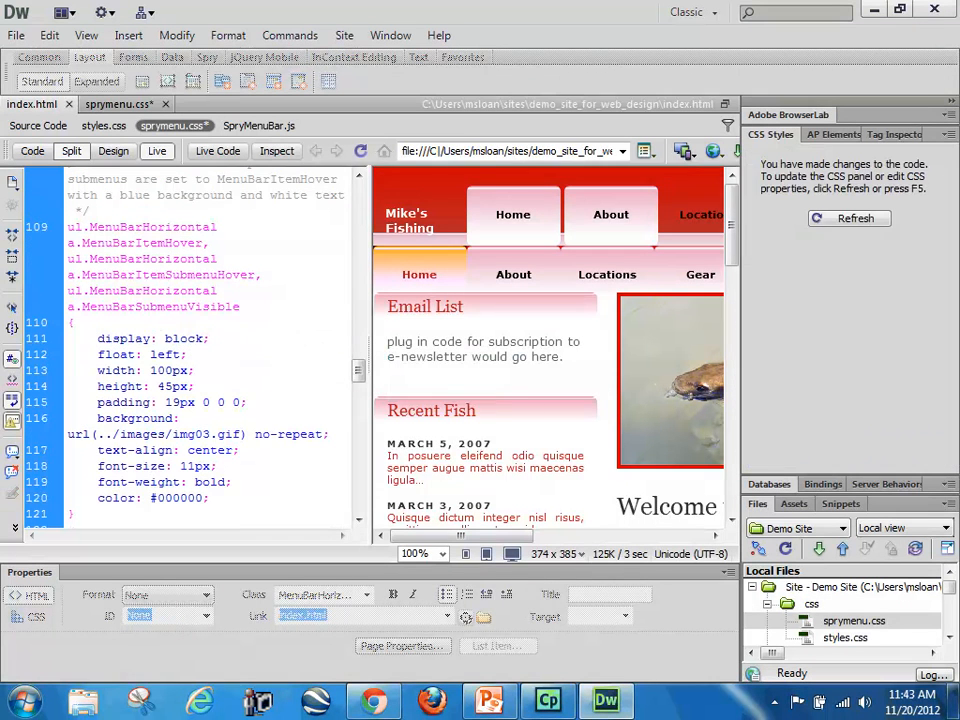
Step: Save sprymenu.css and reload the Live view preview of index.html
left_click(126, 156)
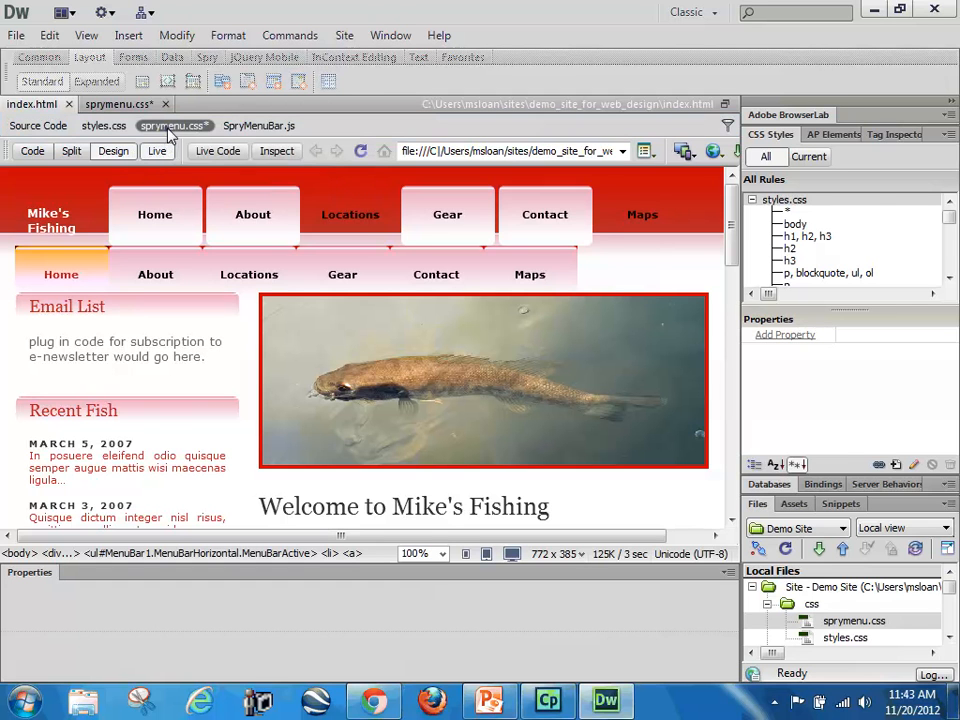
left_click(170, 127)
key("ctrl+s")
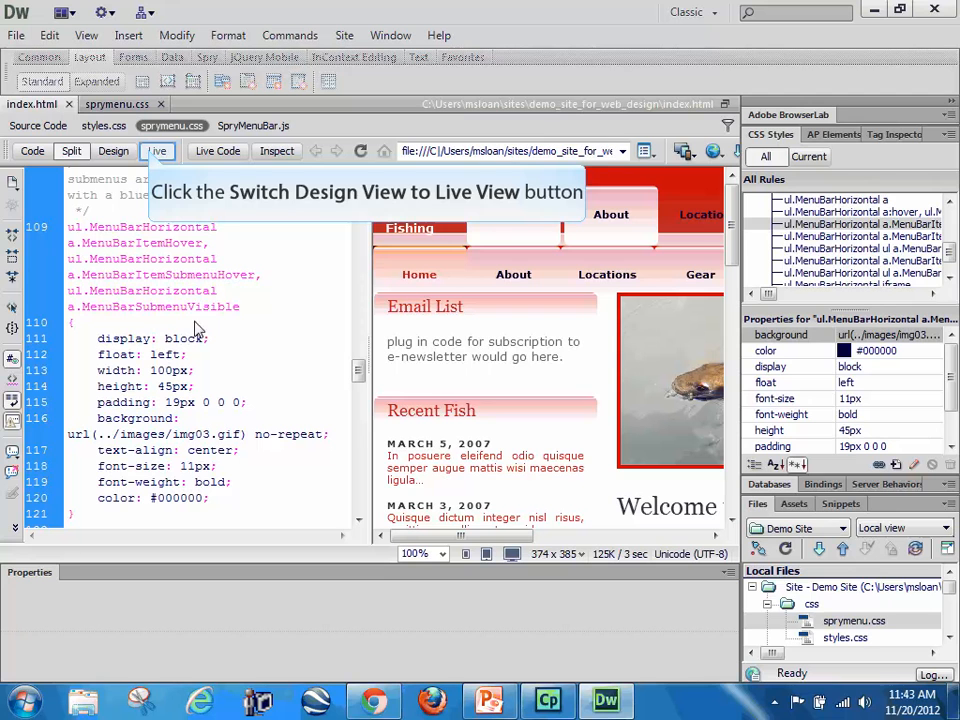
left_click(157, 151)
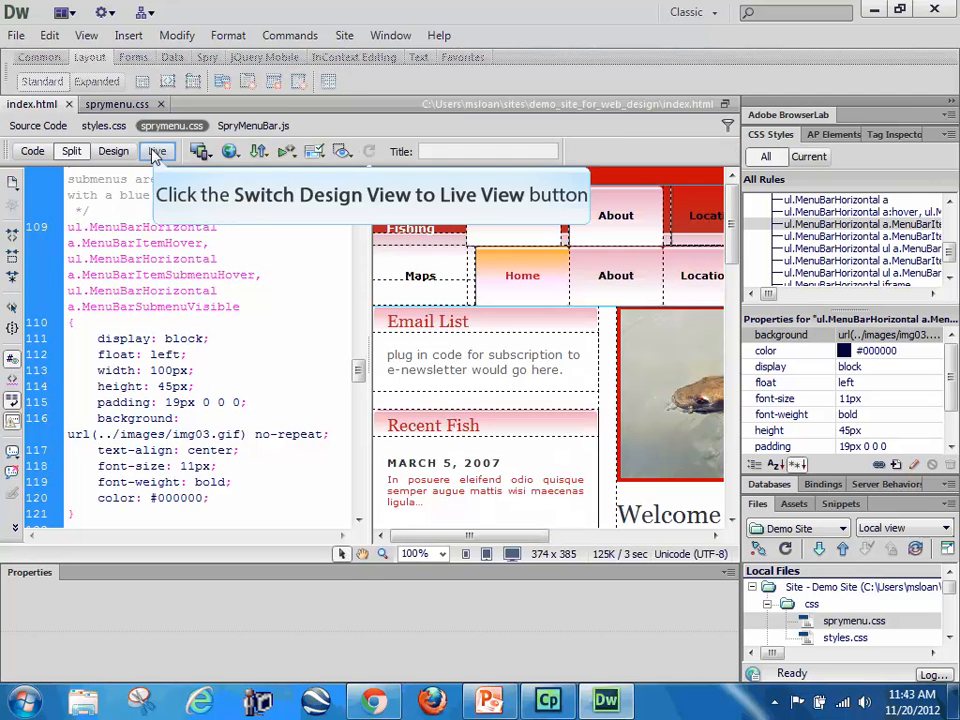
left_click(157, 151)
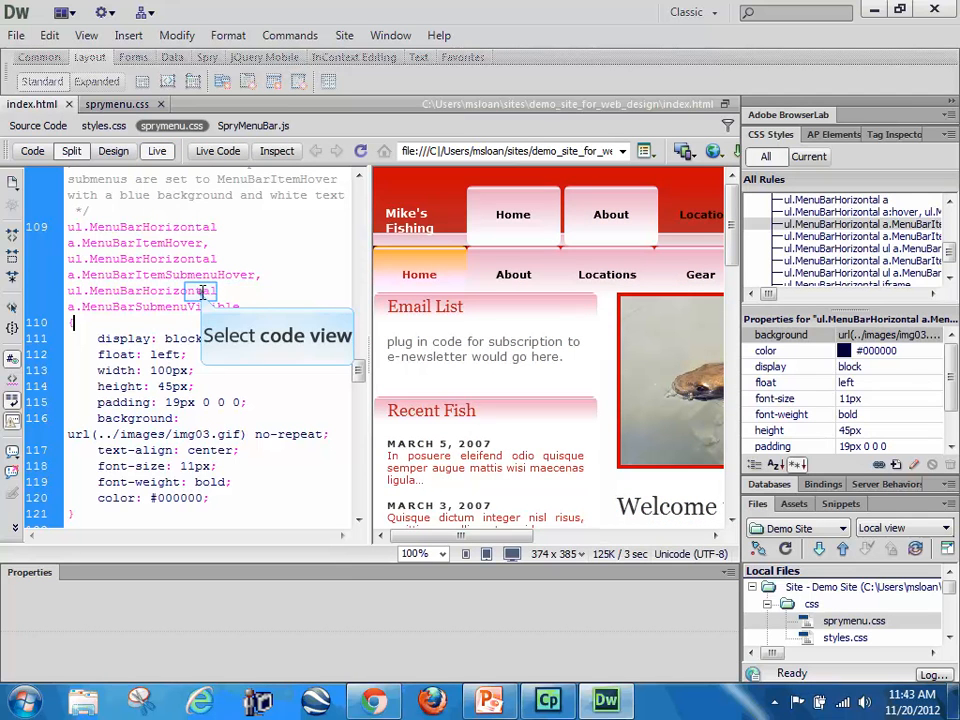
Step: Review the submenu indication rules in sprymenu.css and the earlier layout rules back up to ul.MenuBarHorizontal
scroll(236, 340, "down", 10)
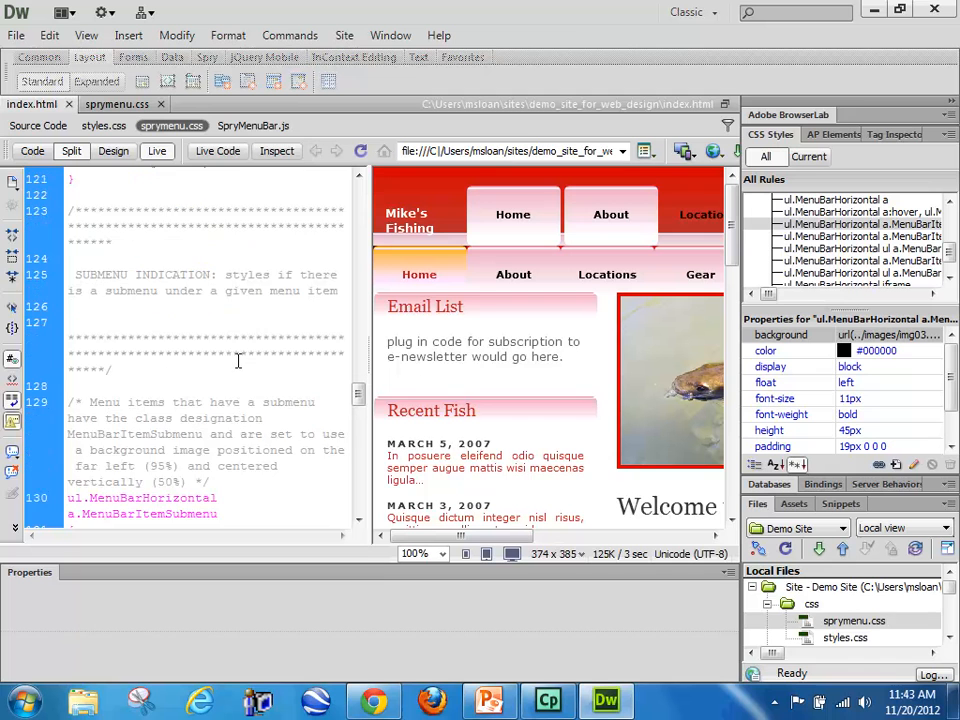
scroll(258, 388, "down", 8)
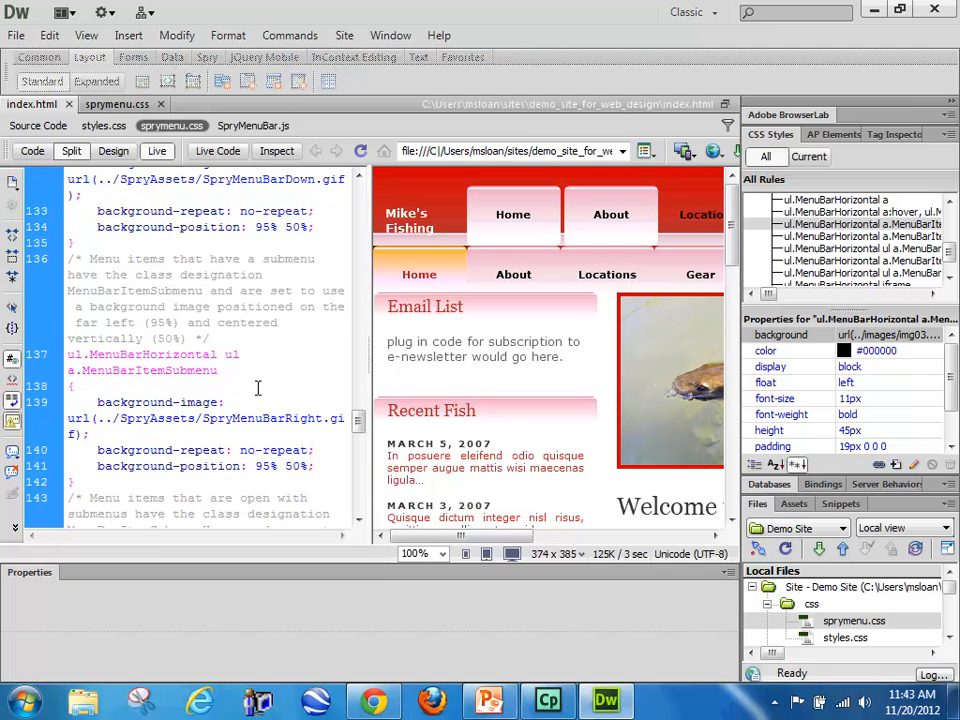
scroll(258, 388, "down", 5)
scroll(258, 388, "up", 15)
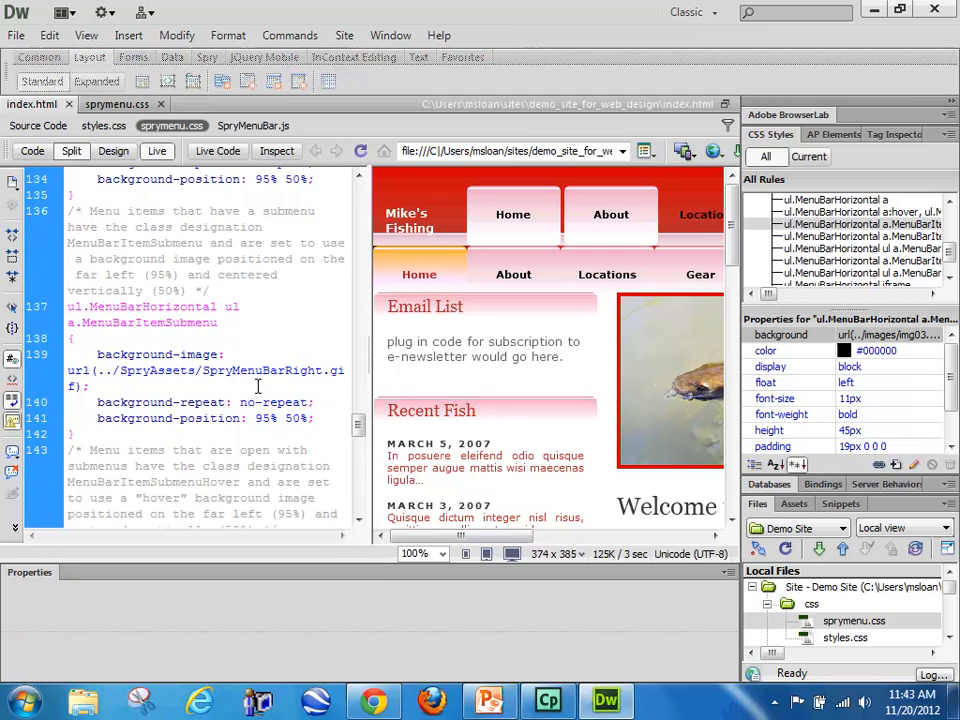
scroll(258, 385, "up", 8)
scroll(258, 387, "down", 6)
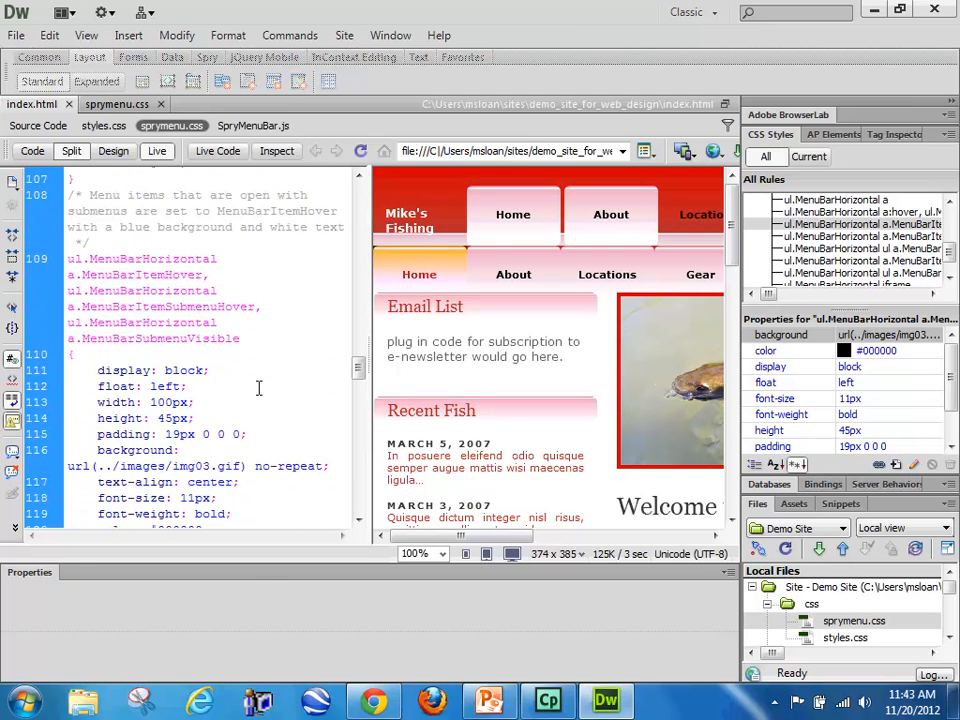
scroll(258, 388, "down", 3)
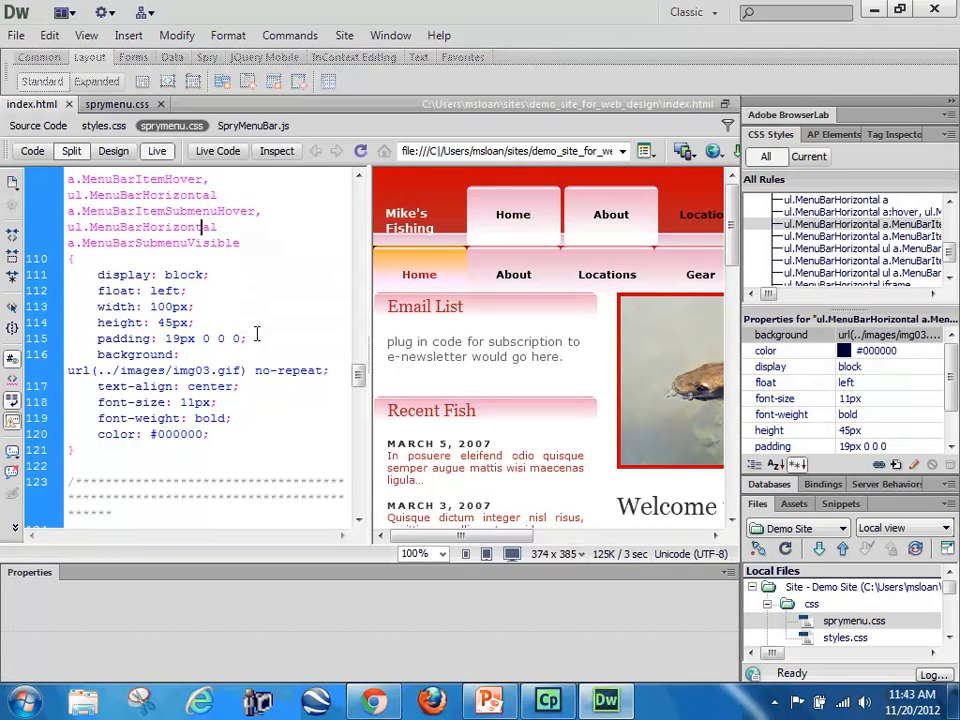
scroll(259, 388, "up", 10)
scroll(287, 403, "up", 6)
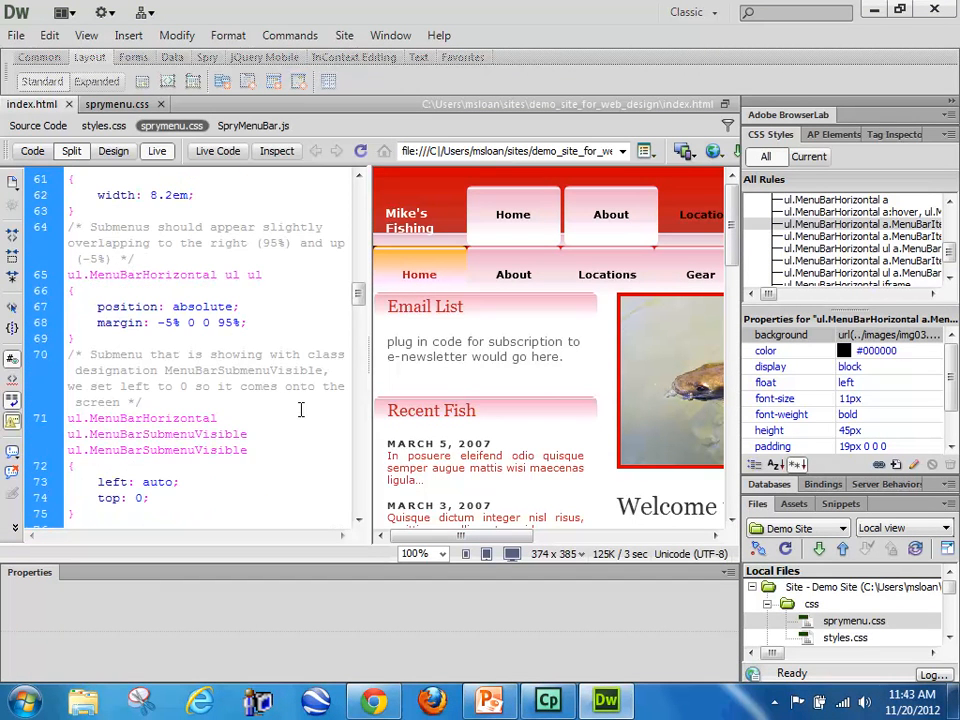
scroll(300, 408, "up", 12)
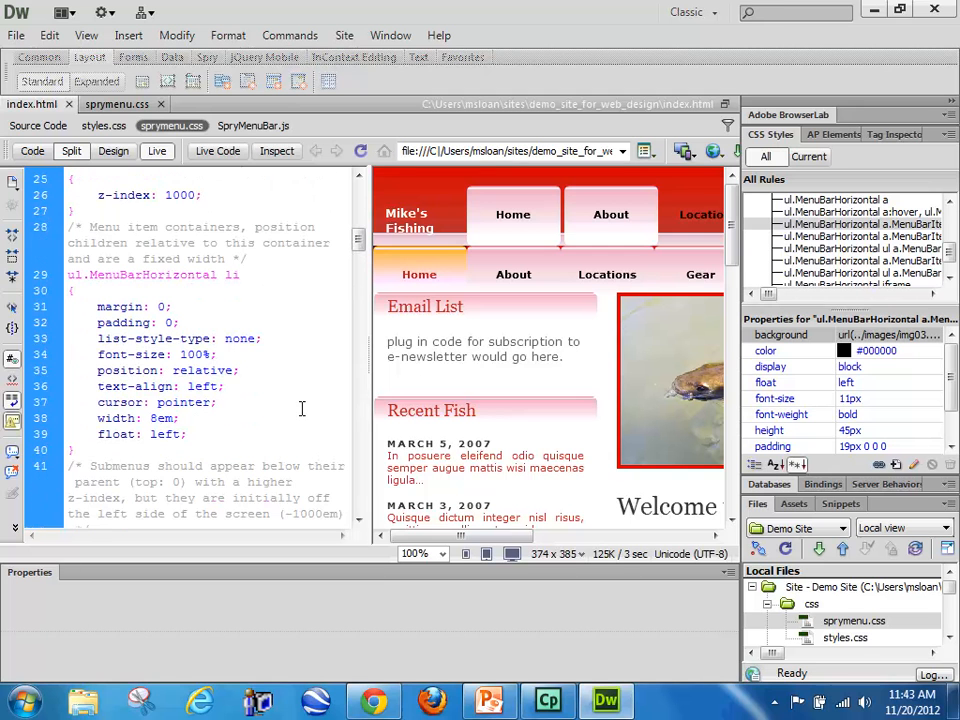
scroll(301, 408, "up", 2)
scroll(303, 402, "up", 5)
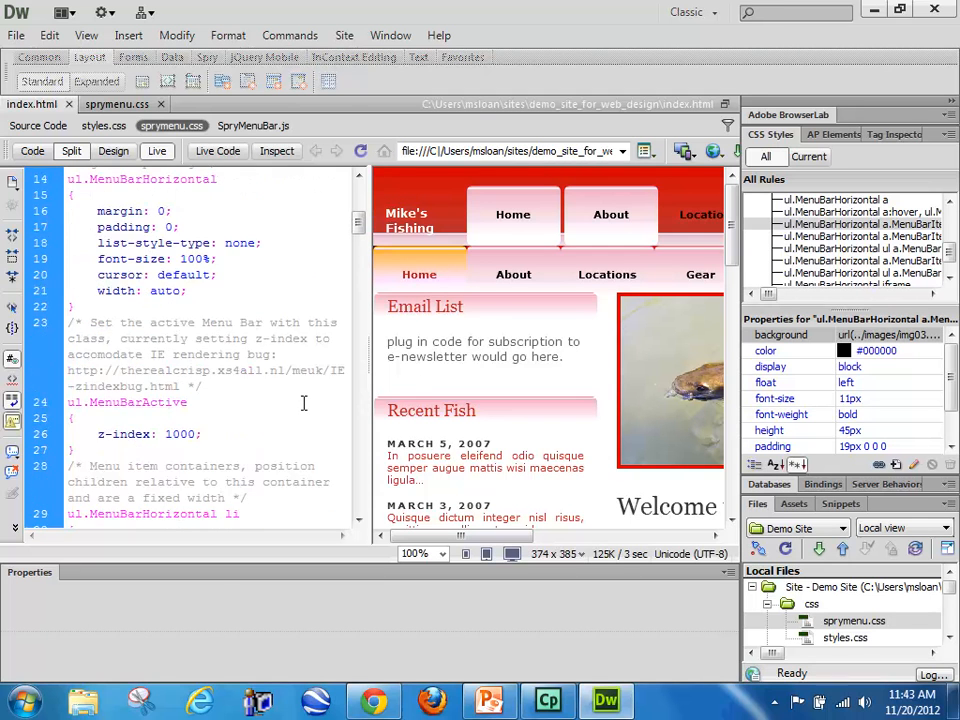
Step: Replace the ul.MenuBarHorizontal a.MenuBarItemSubmenu declarations with the copied #menu a declarations and select the comment above that rule
left_click(112, 151)
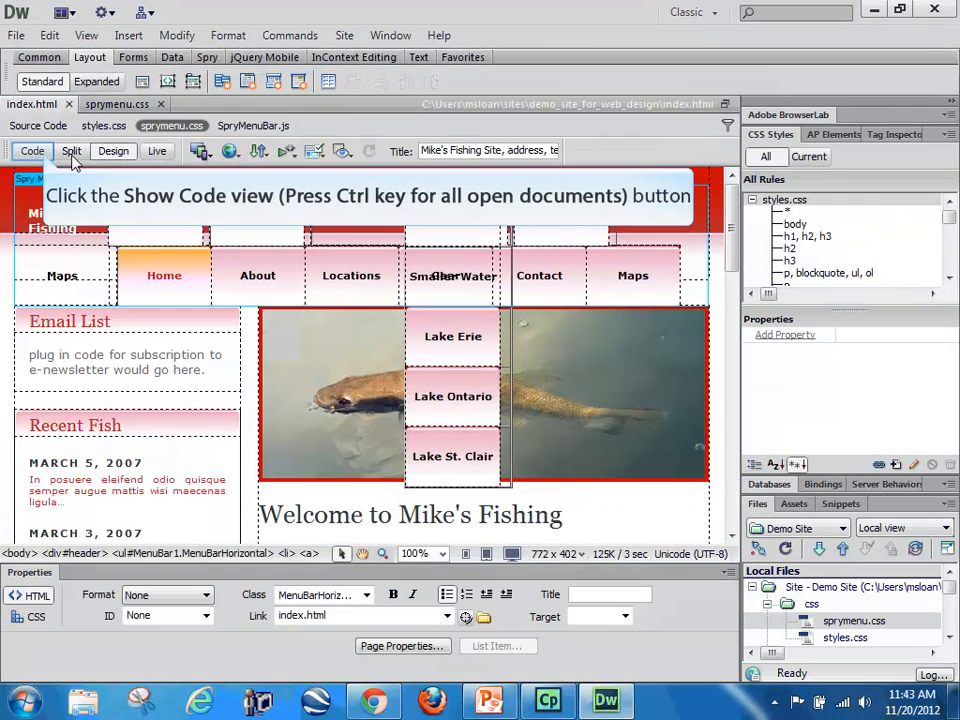
left_click(33, 151)
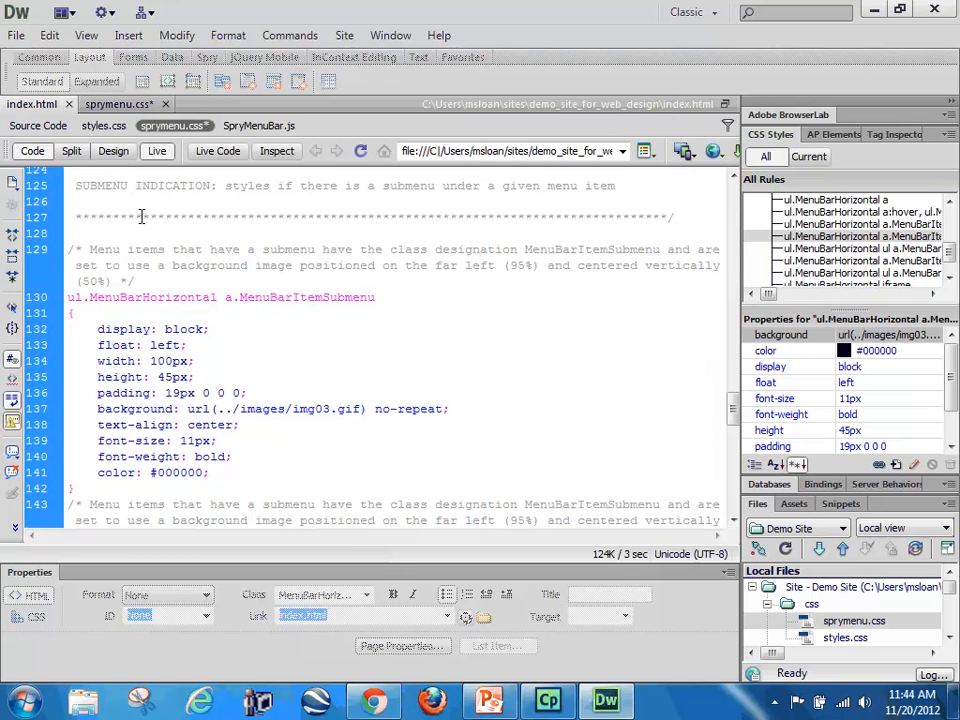
left_click_drag(138, 281, 80, 249)
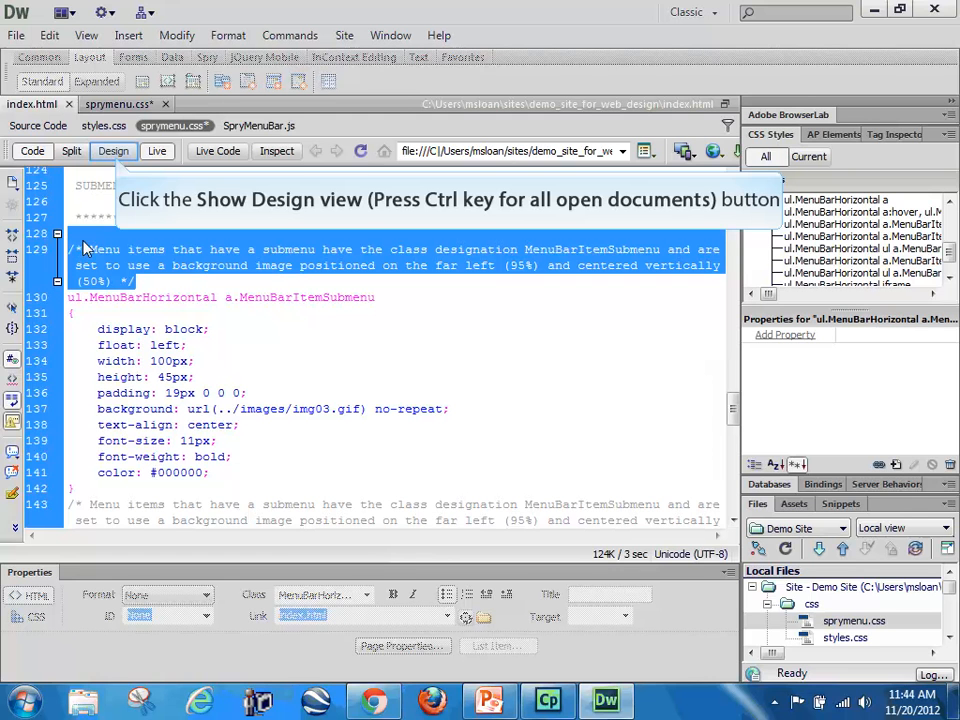
Step: Leave Live view and bring up the source code of index.html in Code view
left_click(113, 152)
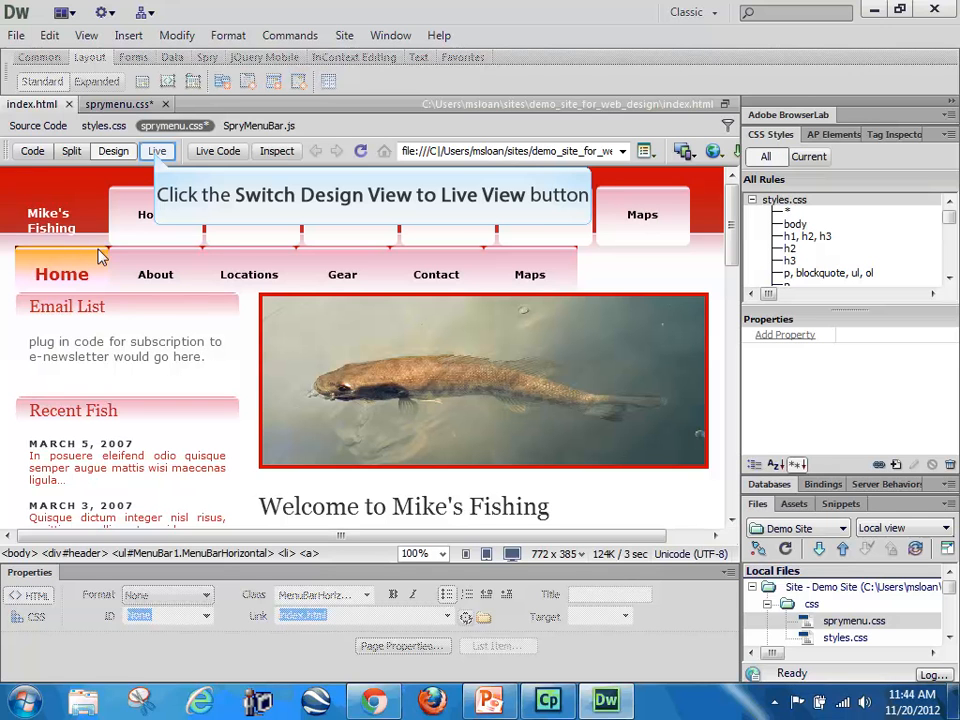
left_click(157, 152)
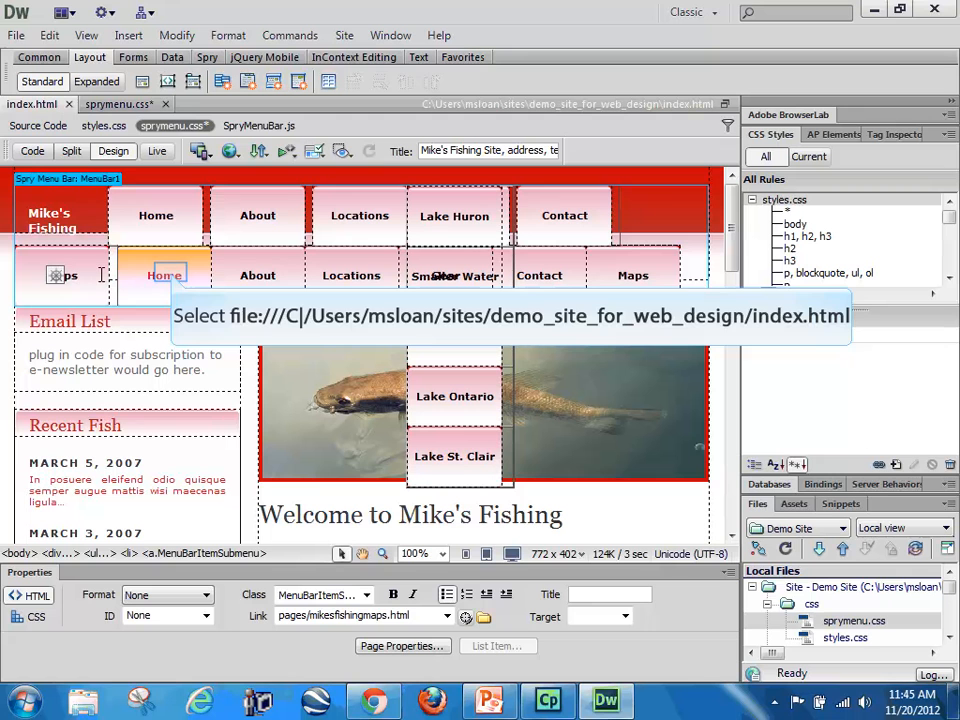
left_click(170, 274)
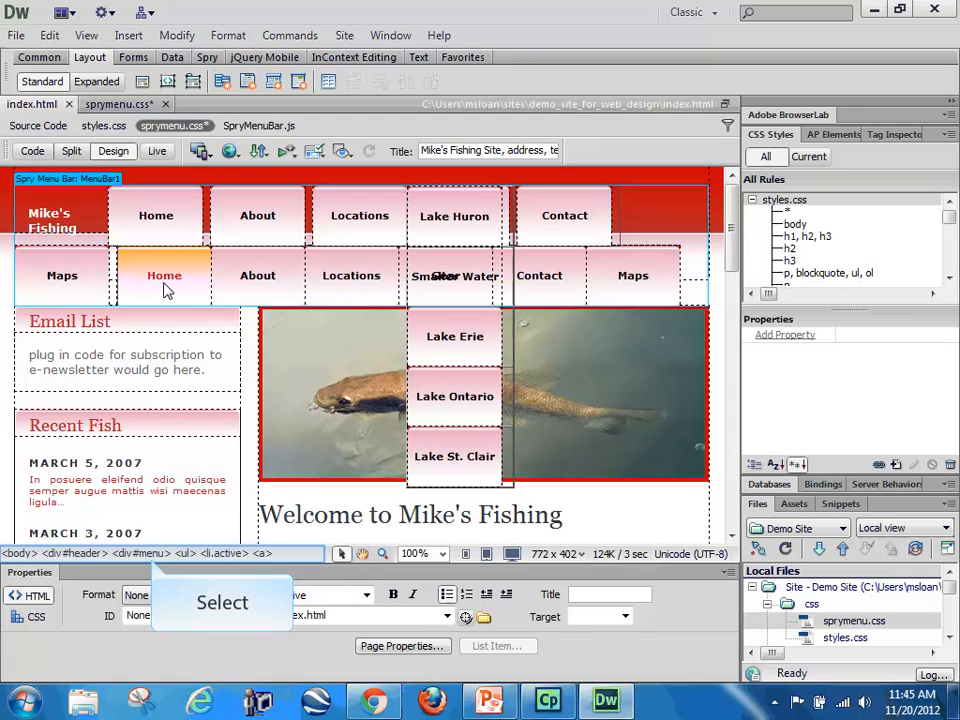
left_click(143, 553)
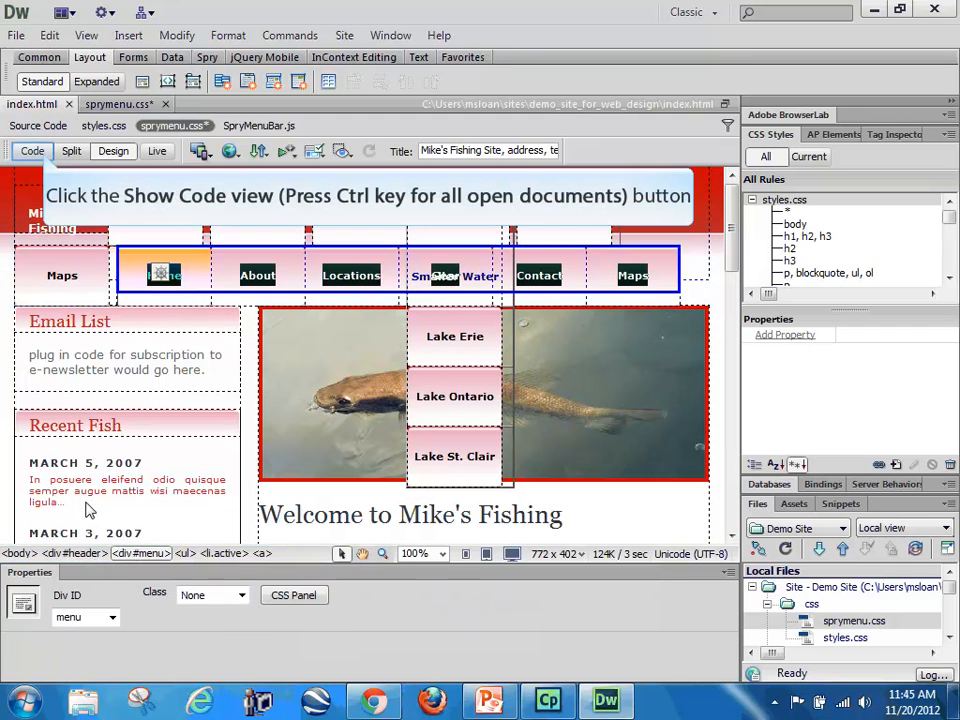
left_click(33, 151)
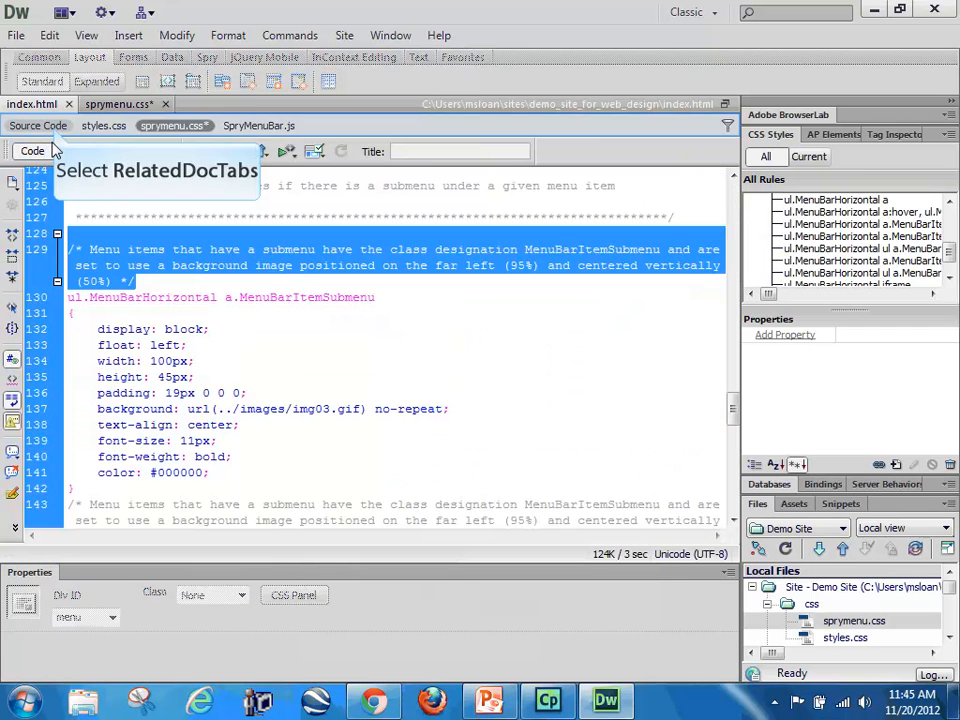
left_click(57, 128)
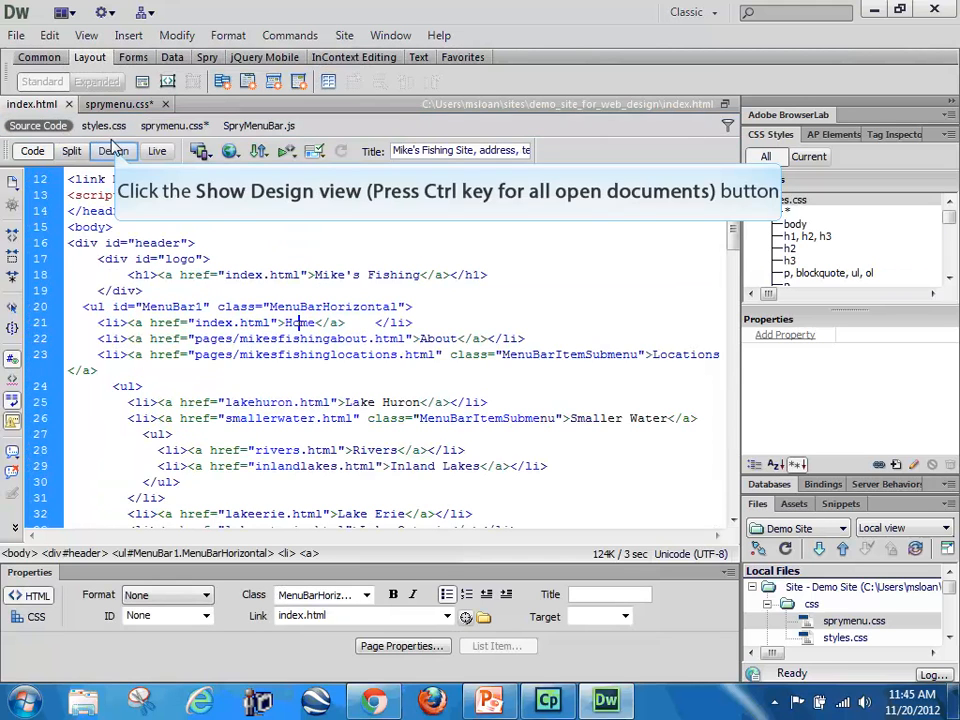
Step: Delete the old menu's entire div with the ID menu from the index.html source code
left_click(113, 151)
left_click(178, 272)
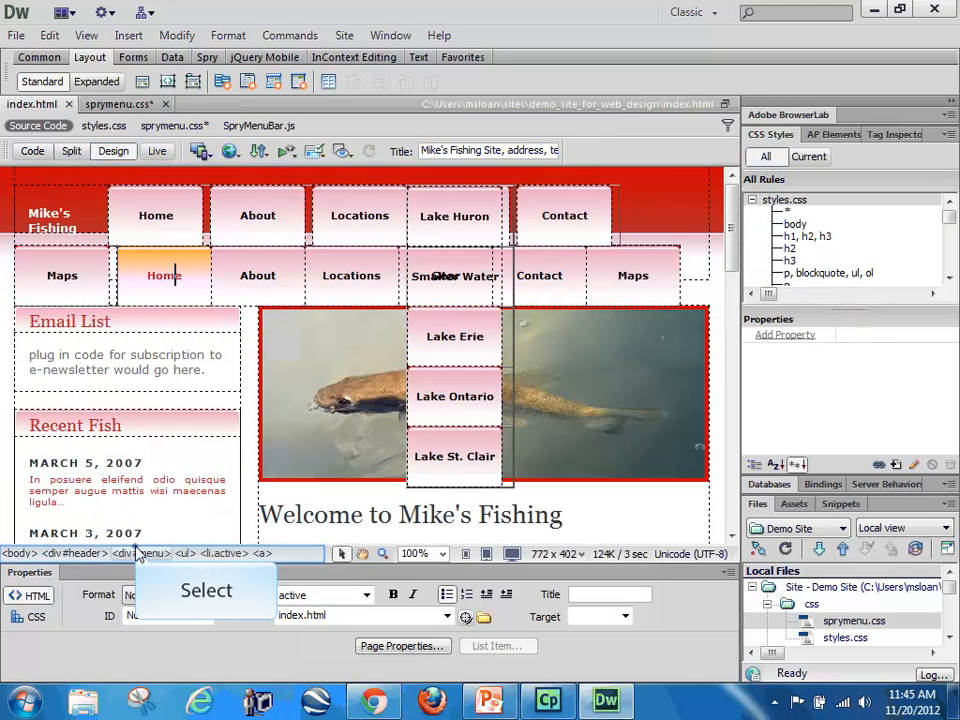
left_click(139, 553)
left_click(34, 152)
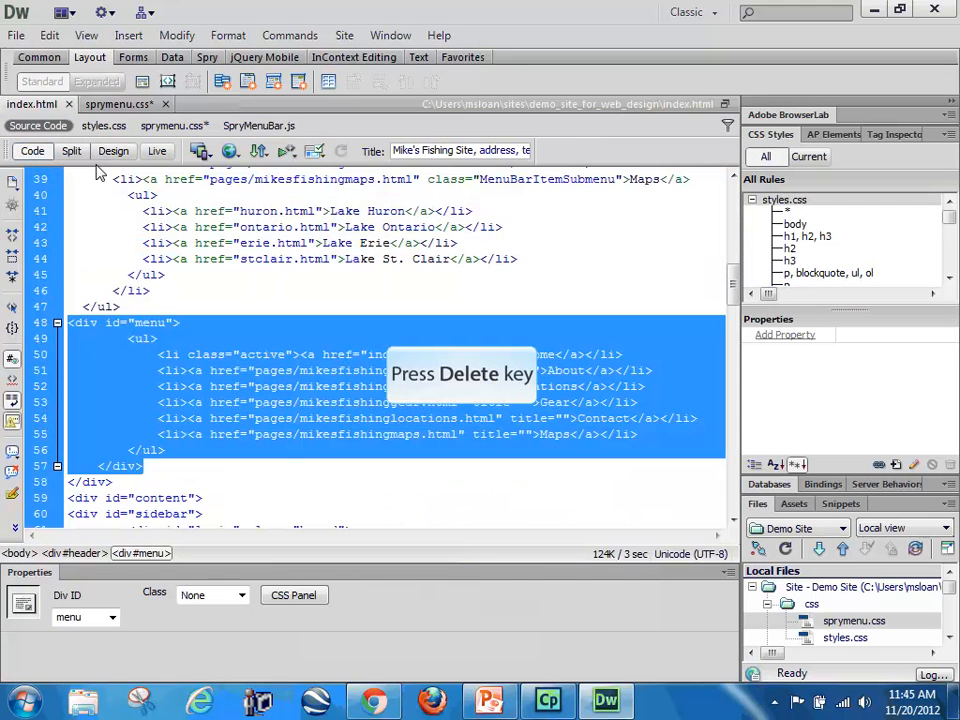
key("Delete")
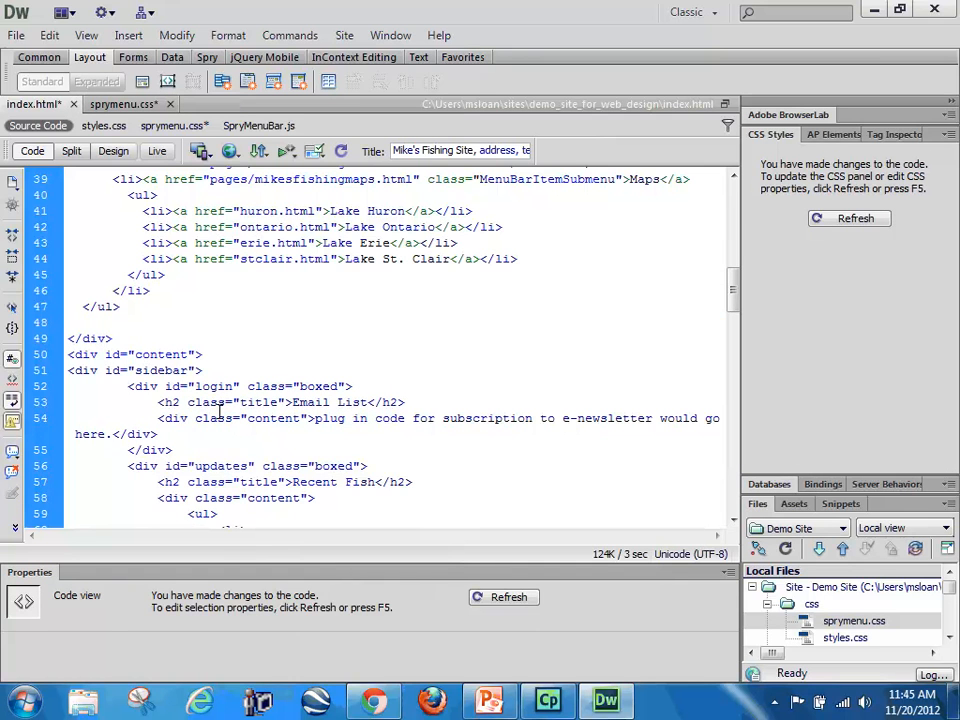
Step: Examine the layout of the Spry menu bar and its About, Lake Huron, Contact and Maps items in Design view
left_click(113, 151)
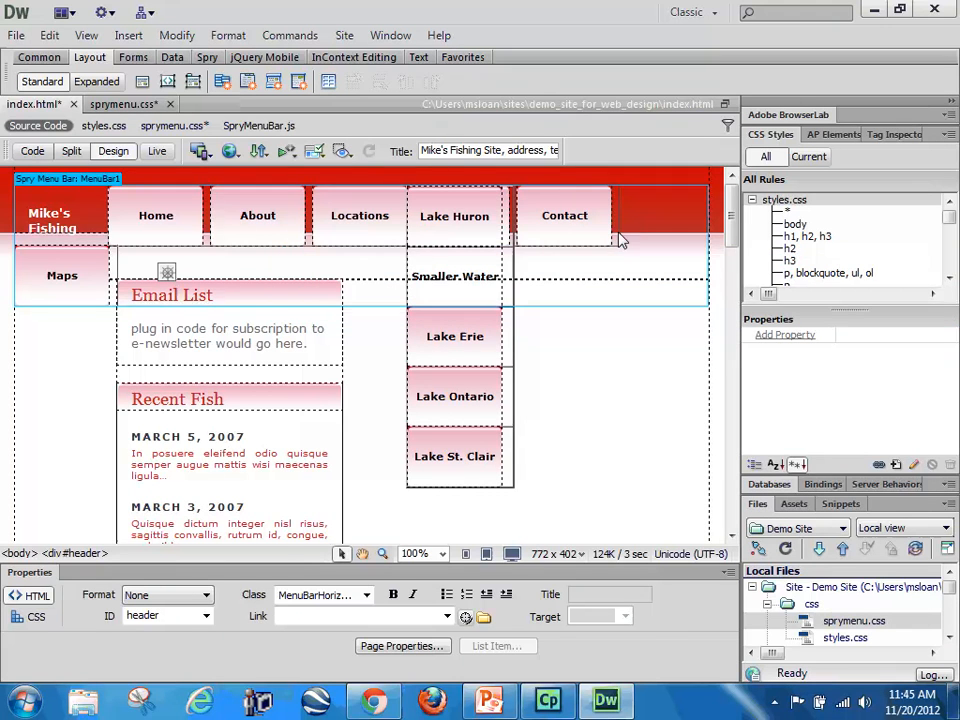
left_click(621, 246)
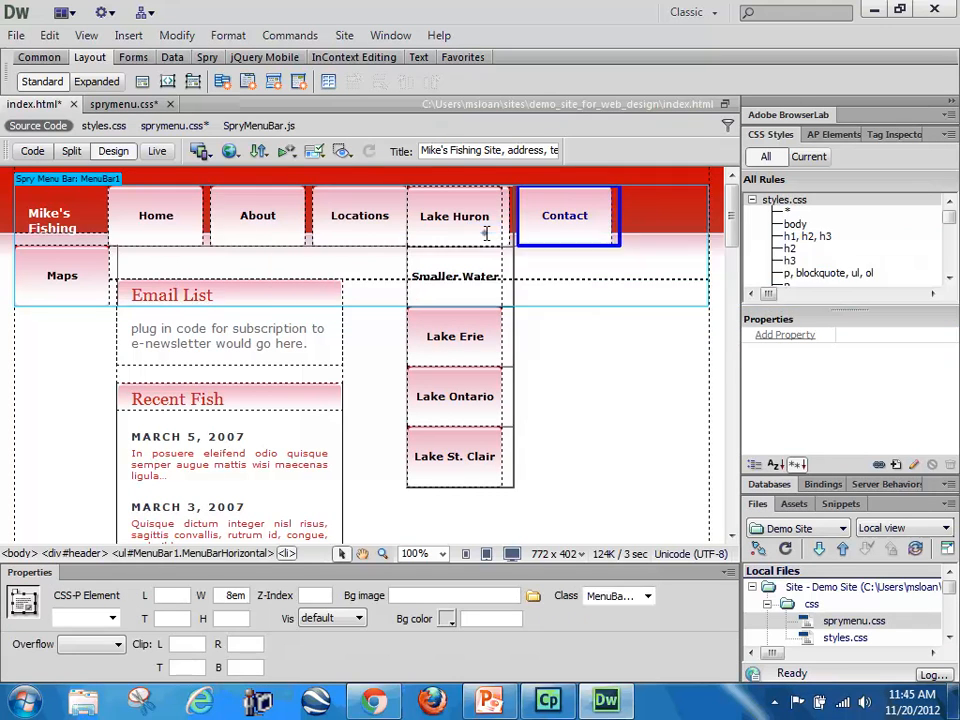
left_click(486, 233)
left_click(200, 554)
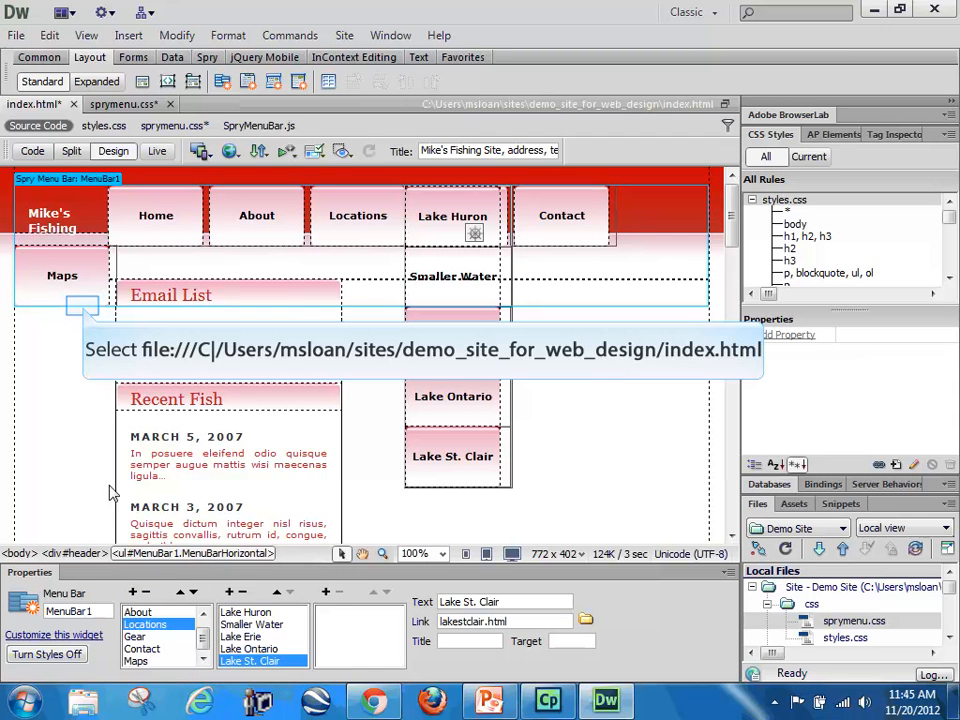
left_click(85, 313)
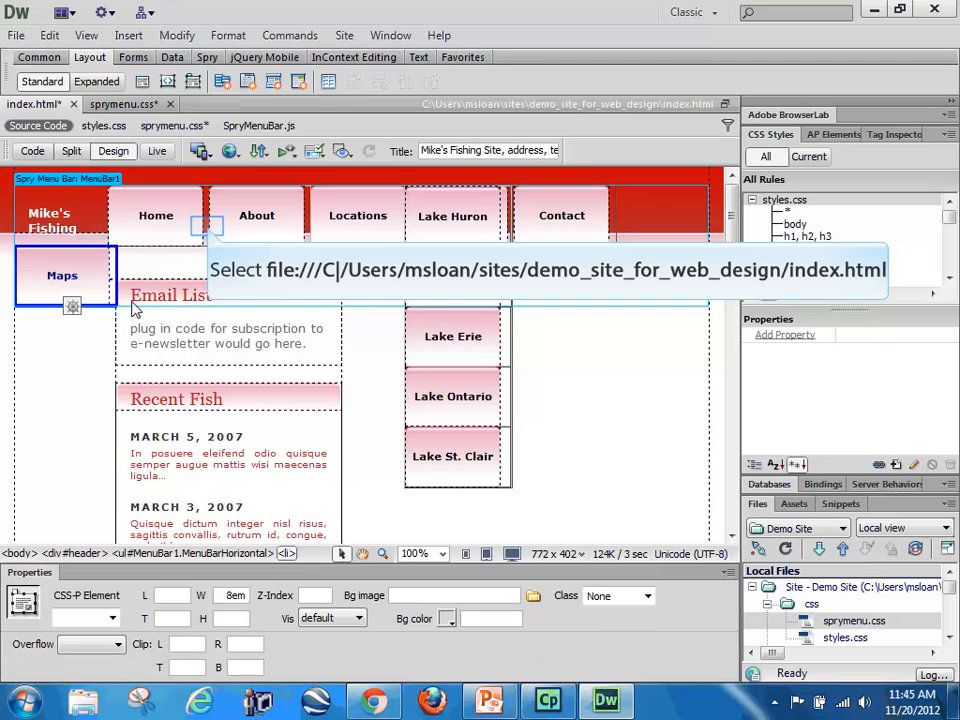
left_click(208, 228)
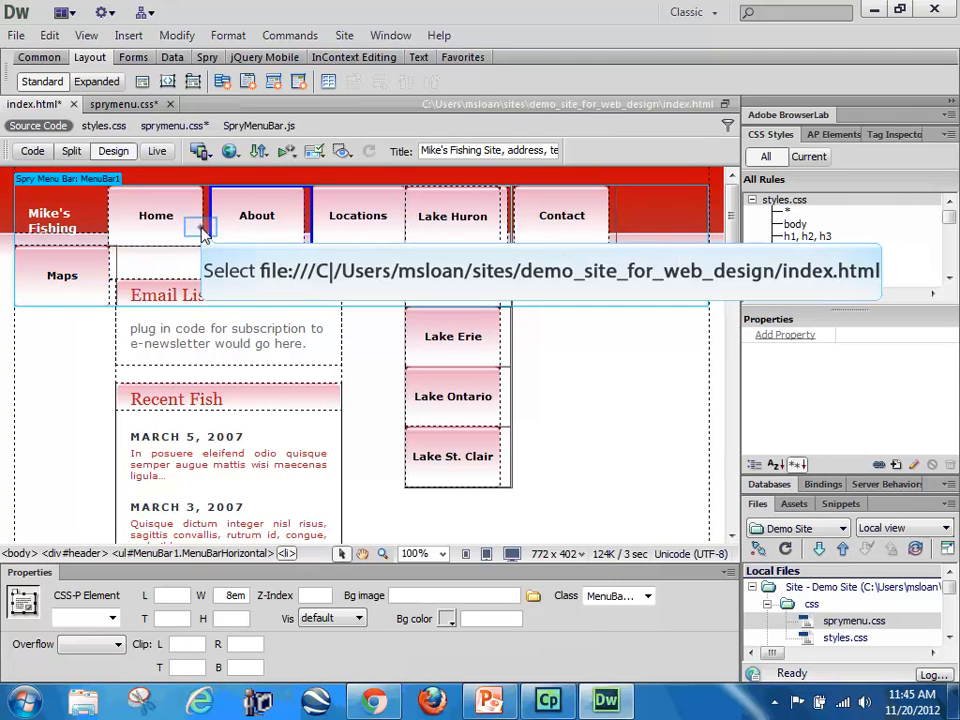
left_click(202, 226)
left_click(302, 228)
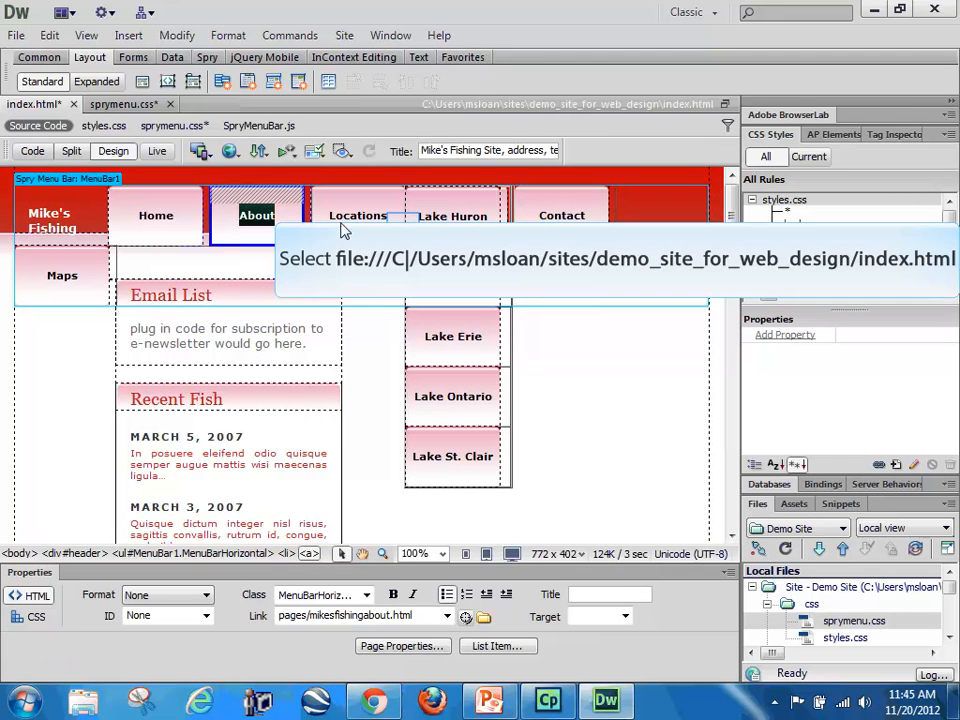
left_click(425, 220)
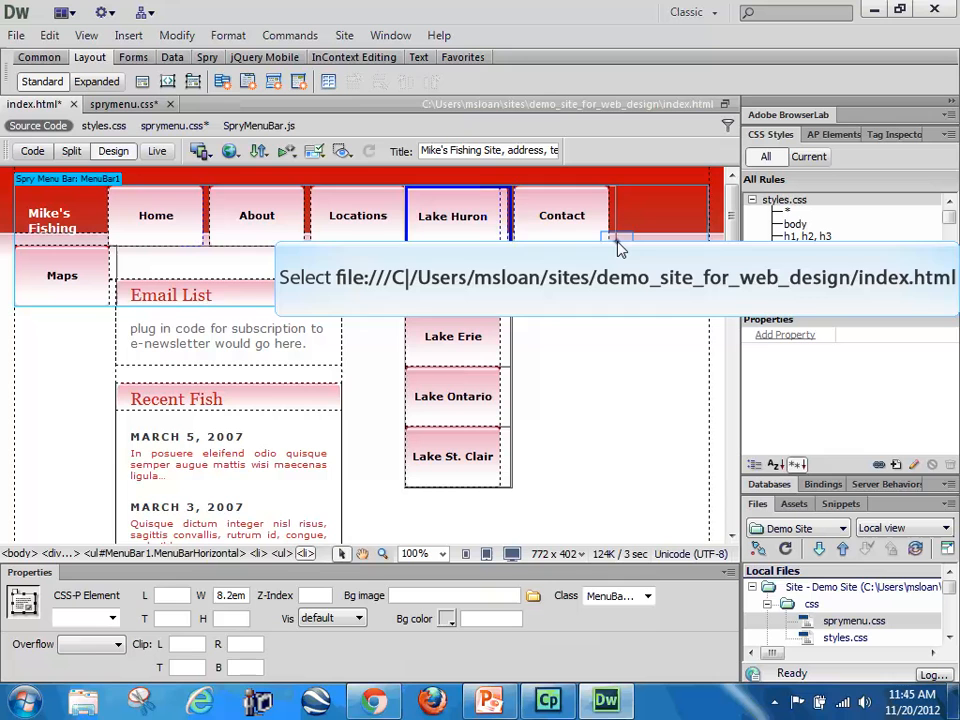
left_click(616, 246)
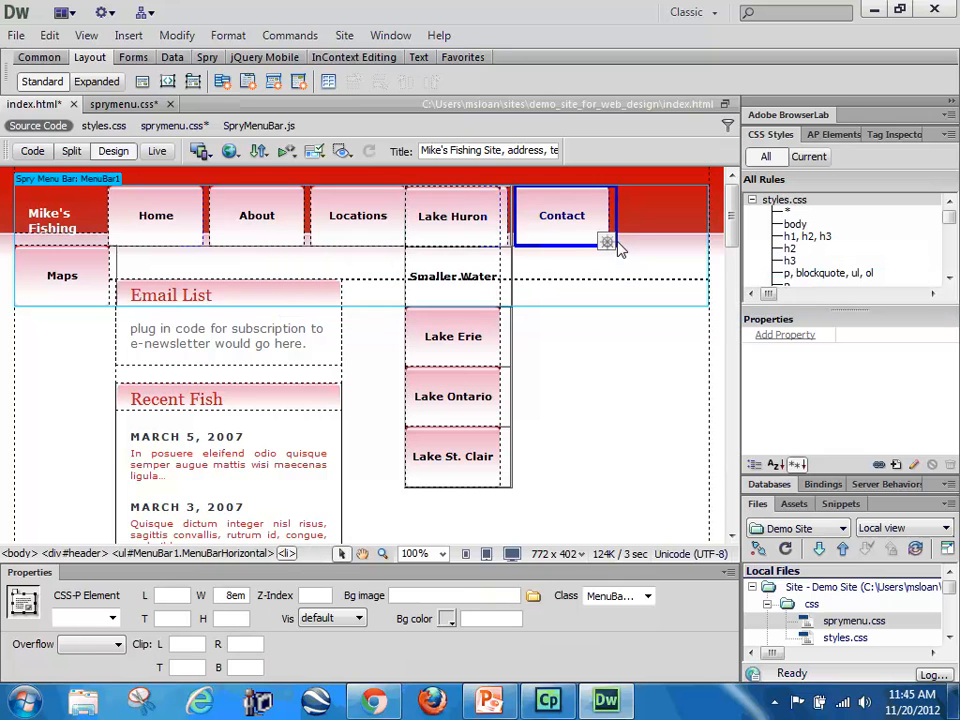
Step: Review the layout rules in sprymenu.css from its beginning through the ul.MenuBarHorizontal ul ul rule
left_click(170, 127)
left_click_drag(360, 382, 356, 190)
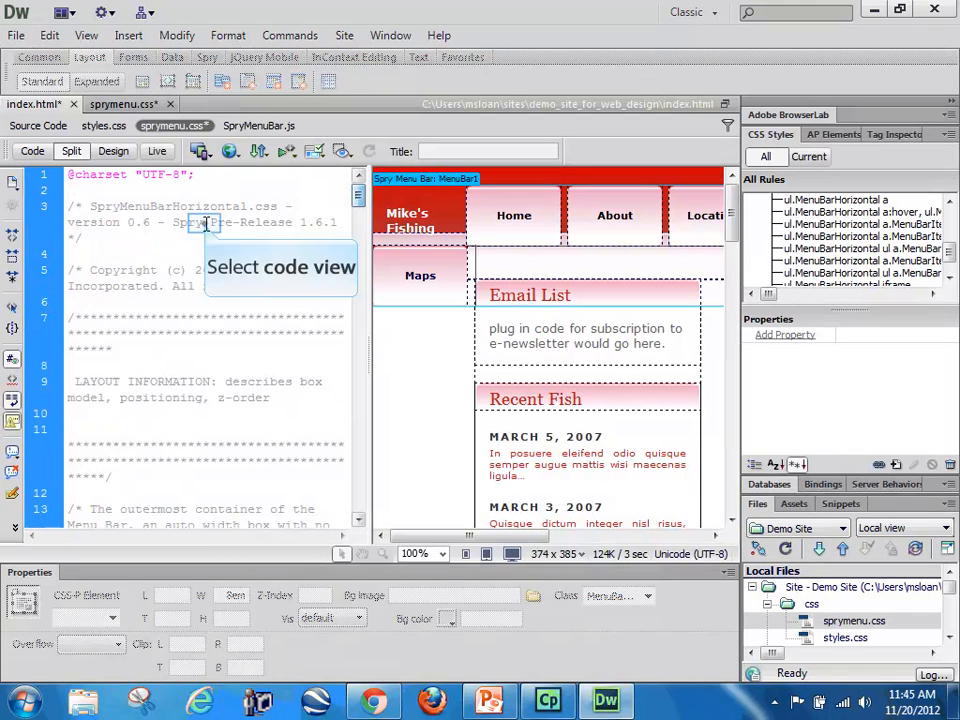
scroll(231, 368, "down", 6)
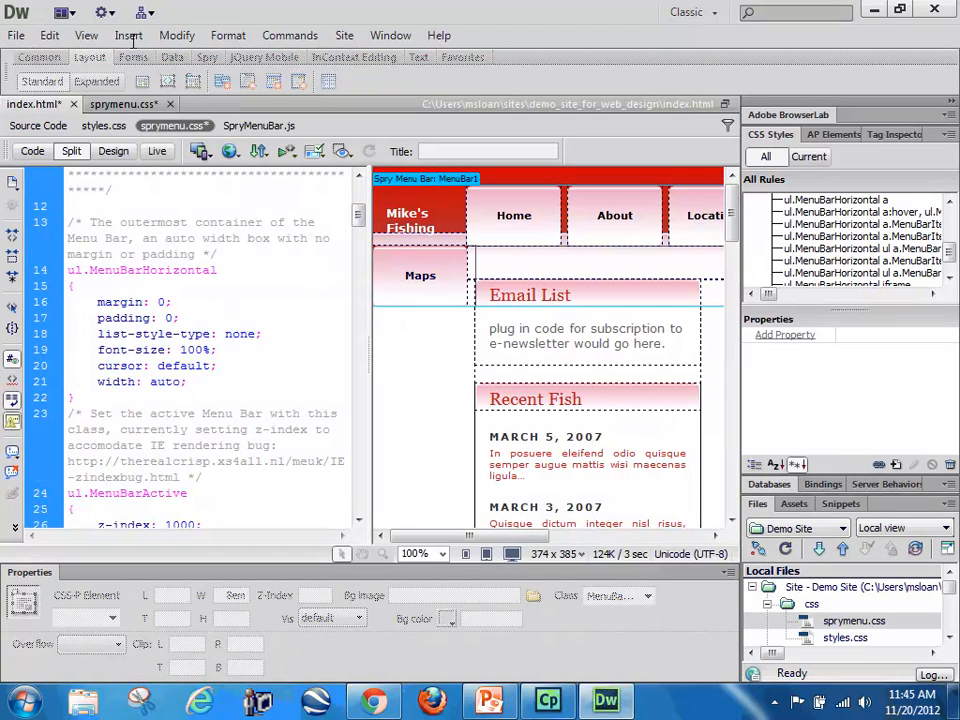
scroll(239, 376, "down", 4)
scroll(239, 372, "down", 4)
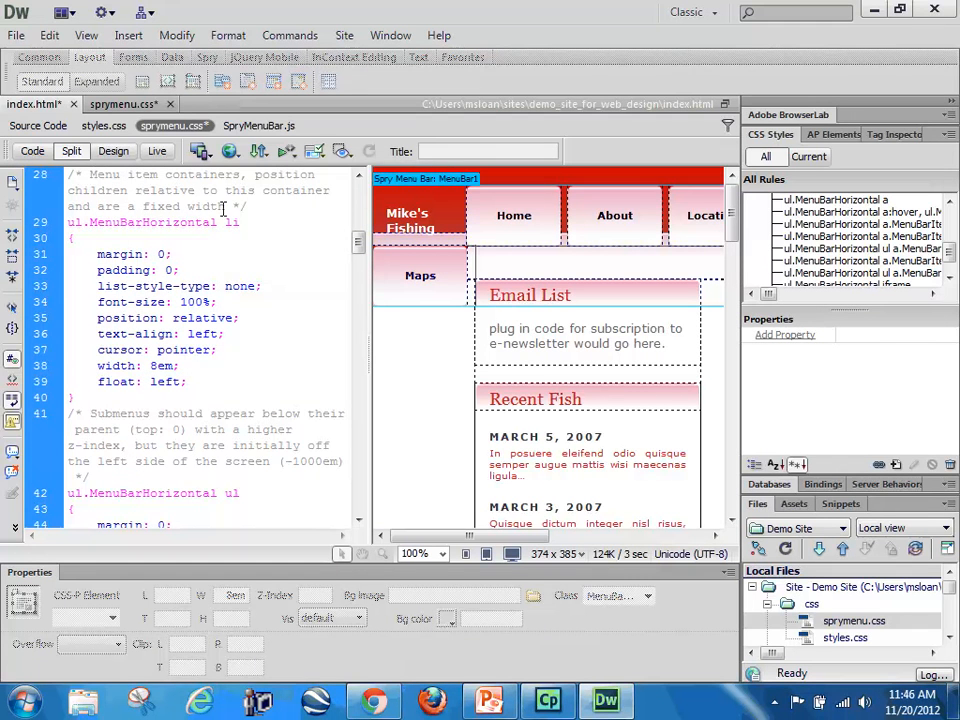
scroll(238, 373, "down", 1)
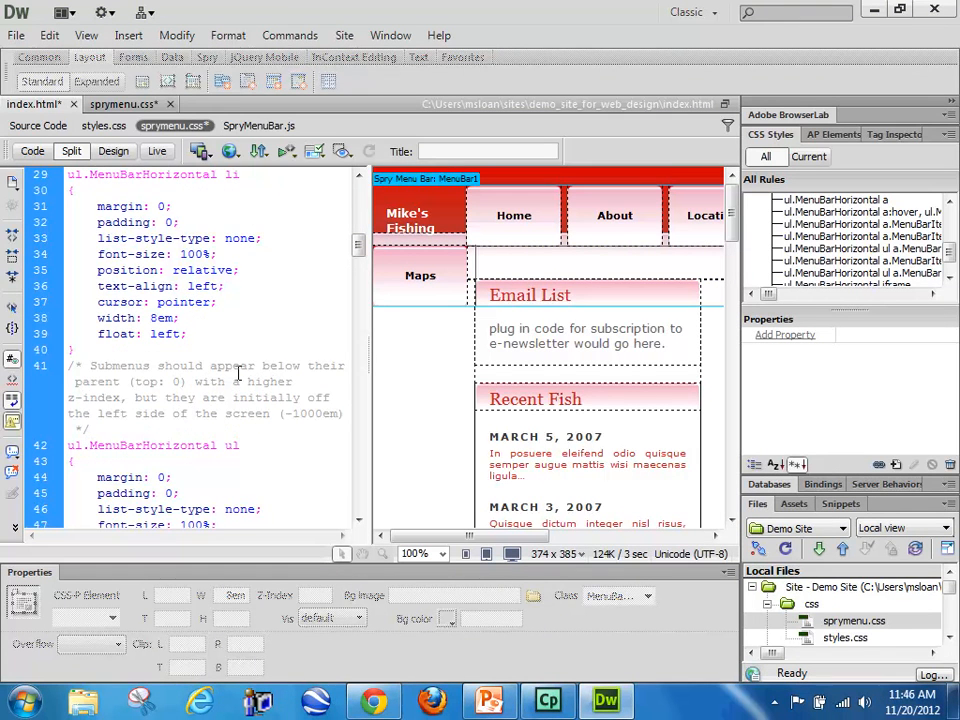
scroll(238, 373, "down", 3)
scroll(238, 373, "down", 1)
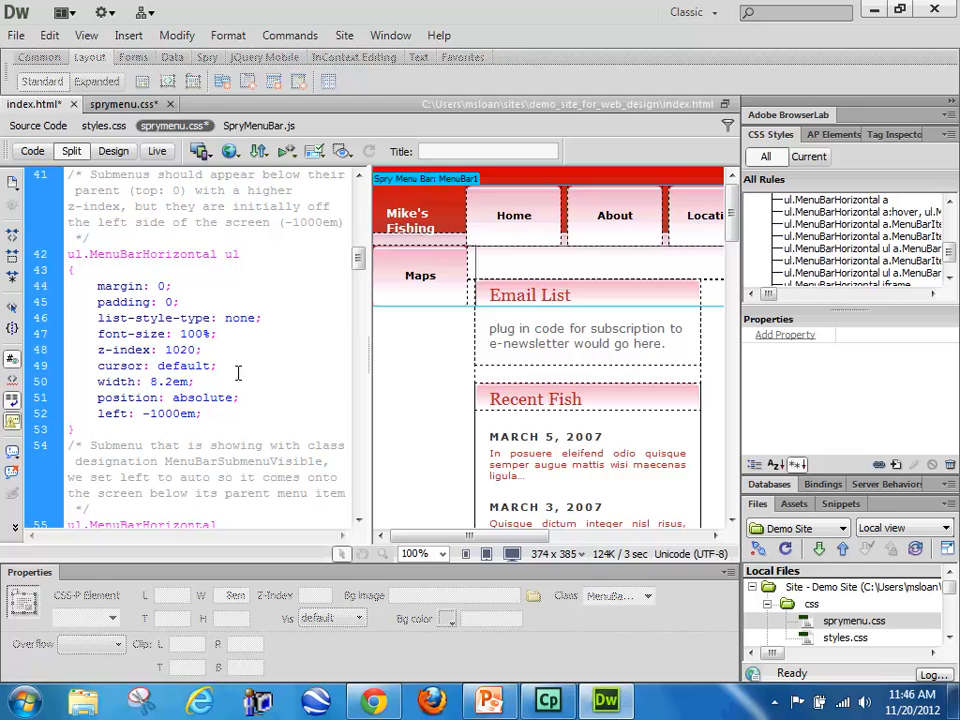
scroll(238, 373, "down", 1)
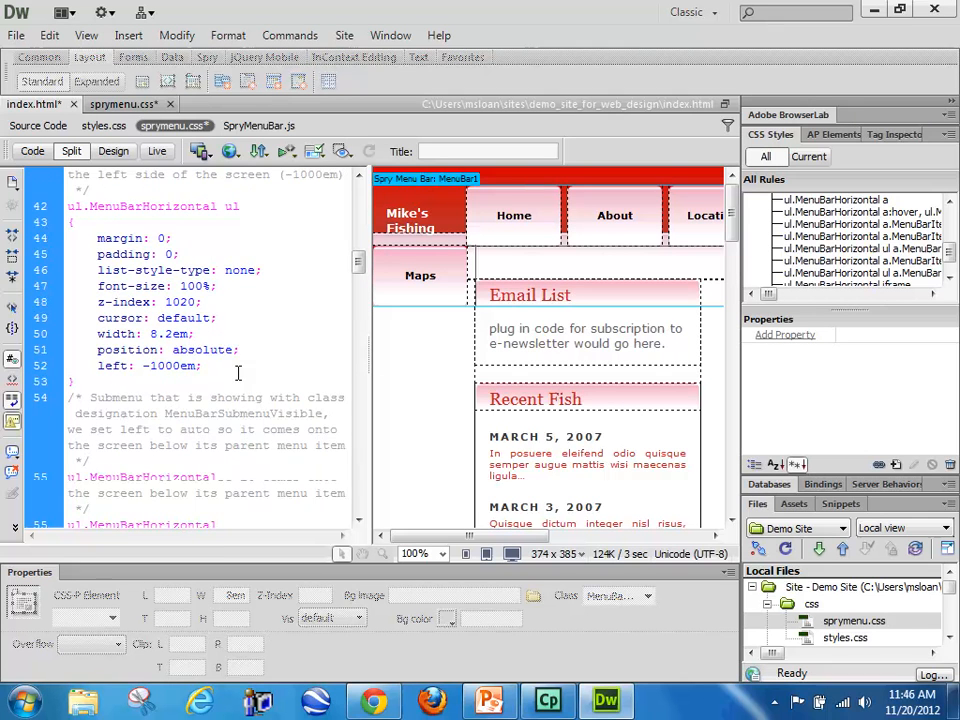
scroll(238, 373, "down", 5)
scroll(238, 373, "down", 1)
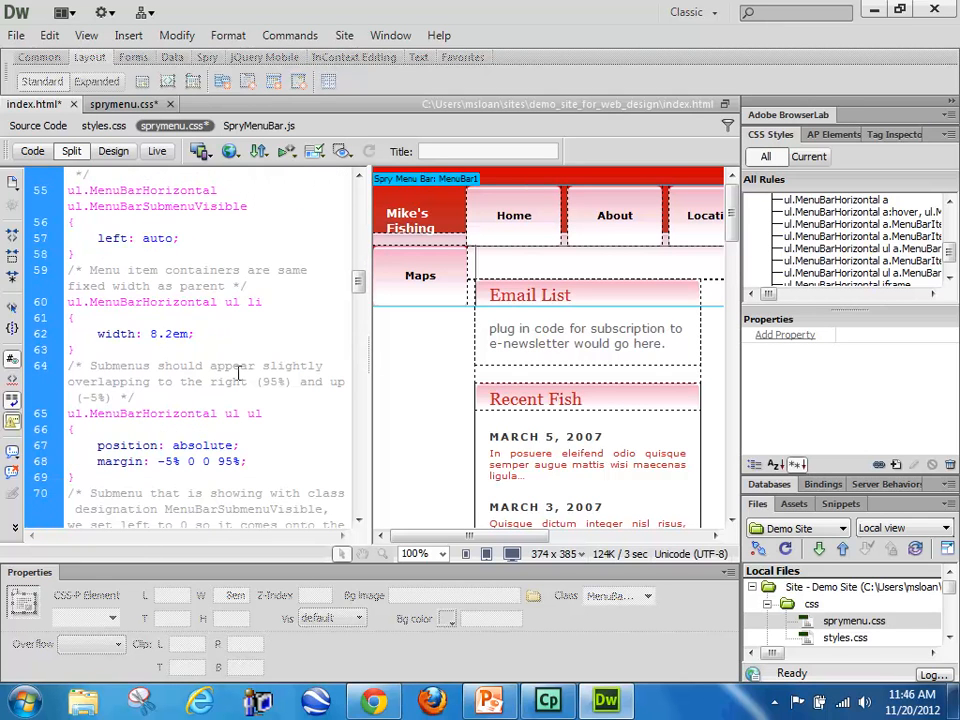
scroll(239, 378, "down", 2)
Step: Try removing the margin: -5% 0 0 95% declaration from the ul.MenuBarHorizontal ul ul rule, and undo the last change
left_click_drag(247, 366, 69, 367)
key("Delete")
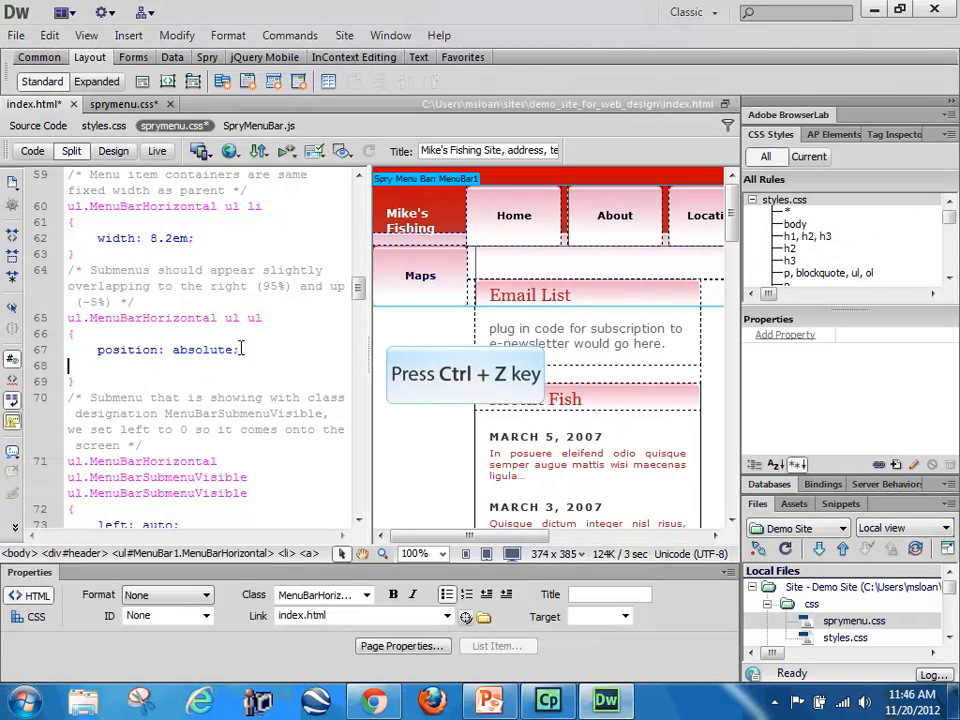
key("ctrl+z")
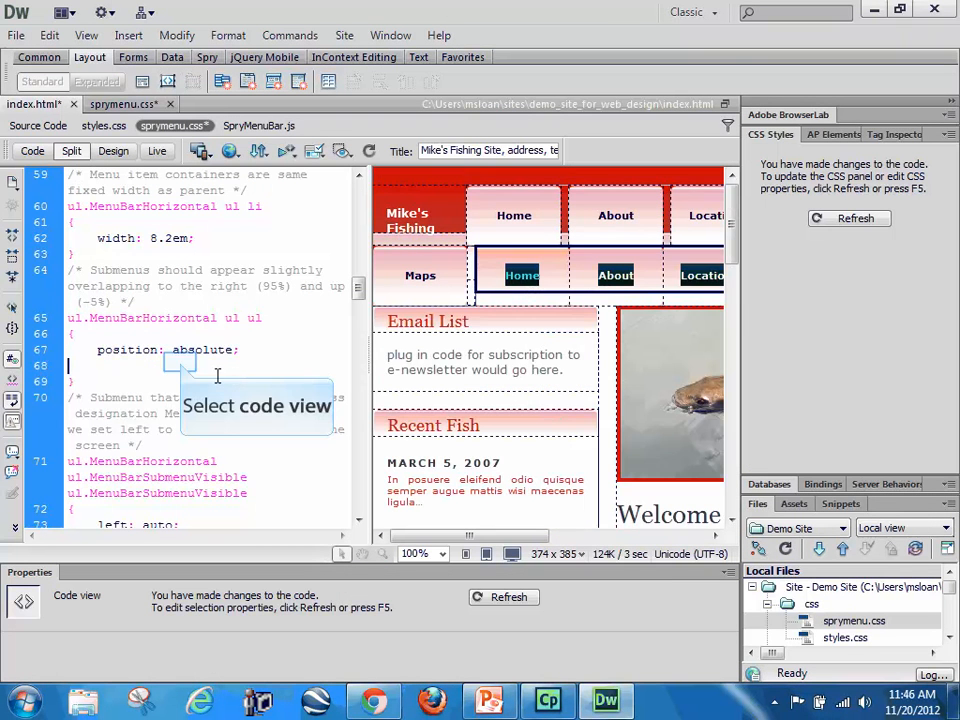
left_click(180, 361)
key("ctrl+a")
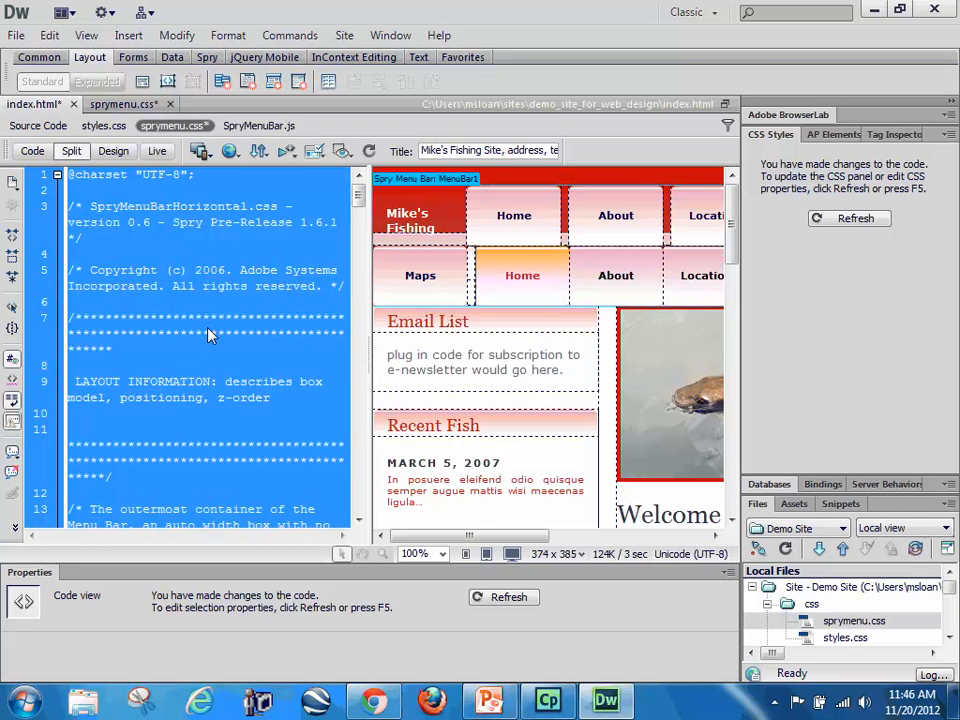
Step: Check the menu bar's Home item in Design view against the opening rules of sprymenu.css
left_click(120, 153)
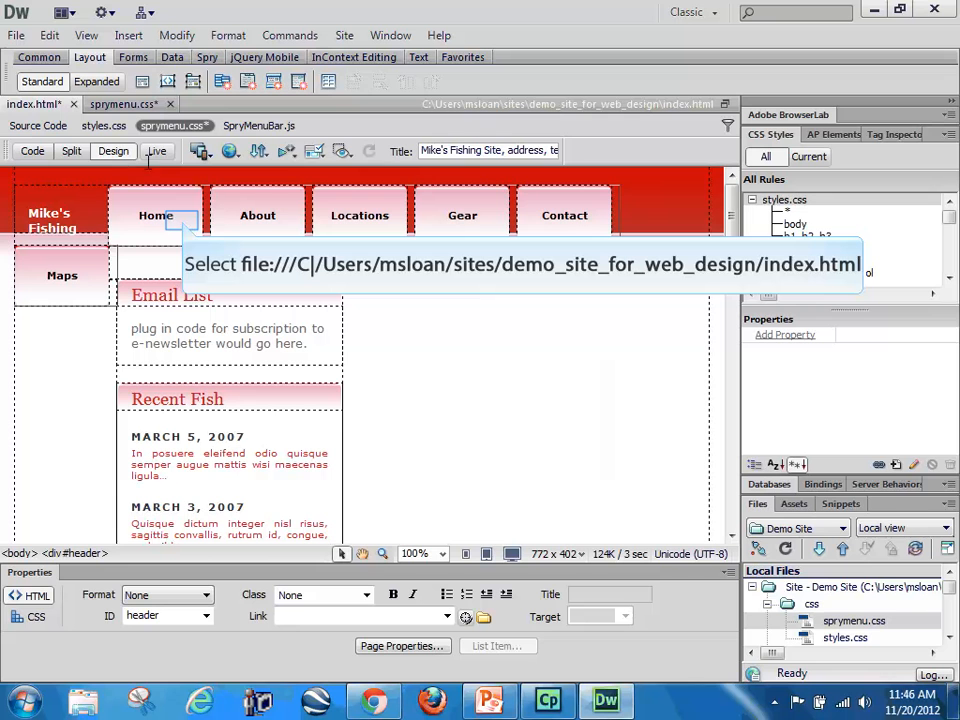
left_click(182, 219)
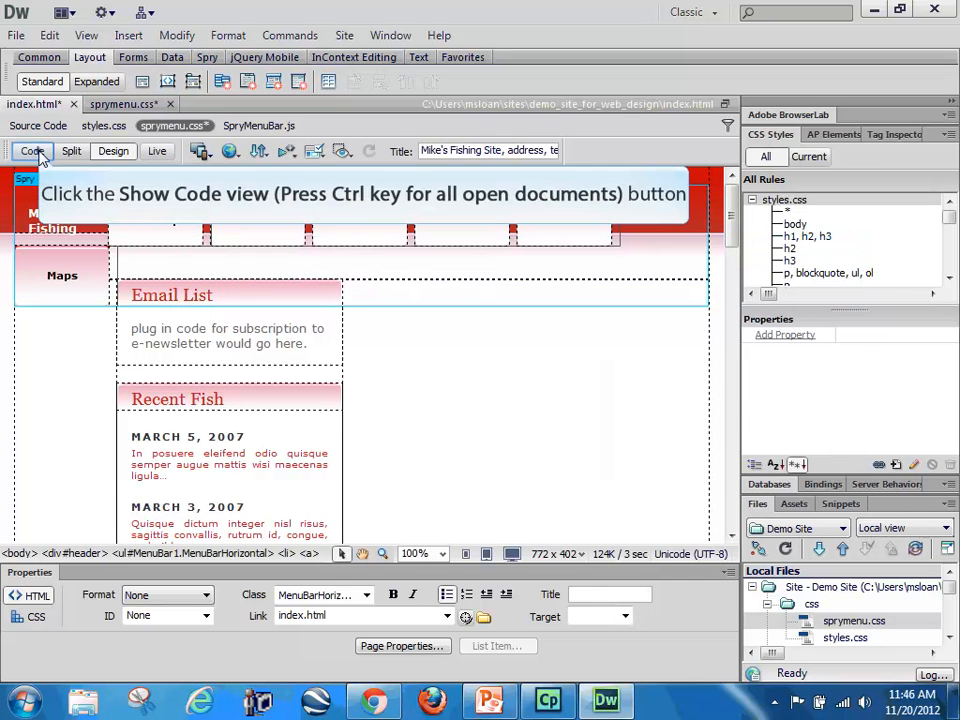
left_click(32, 151)
left_click(179, 292)
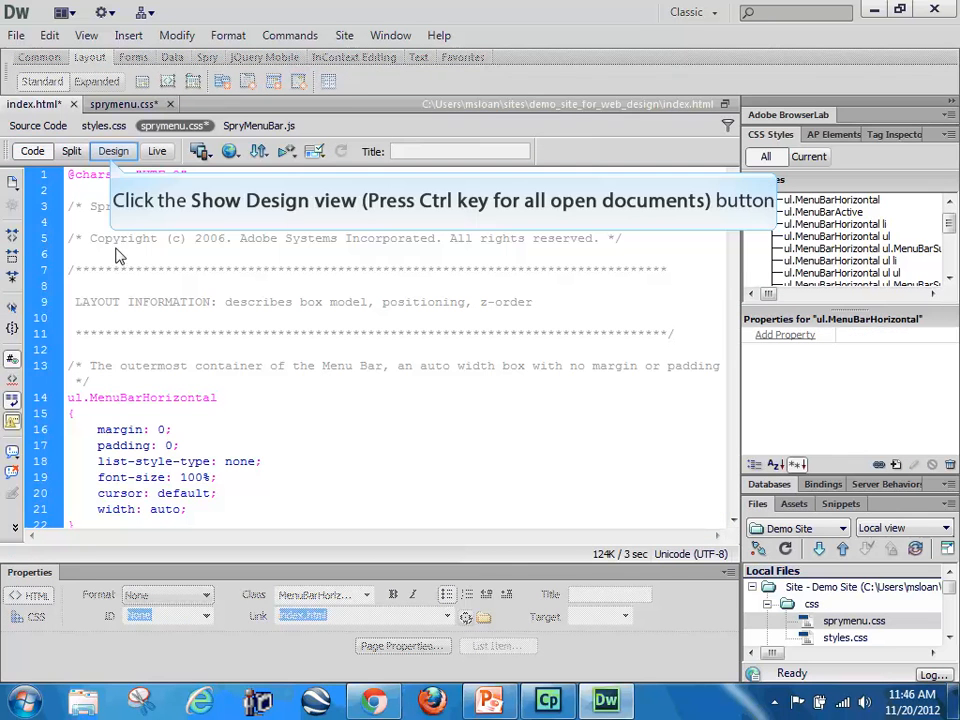
left_click(113, 151)
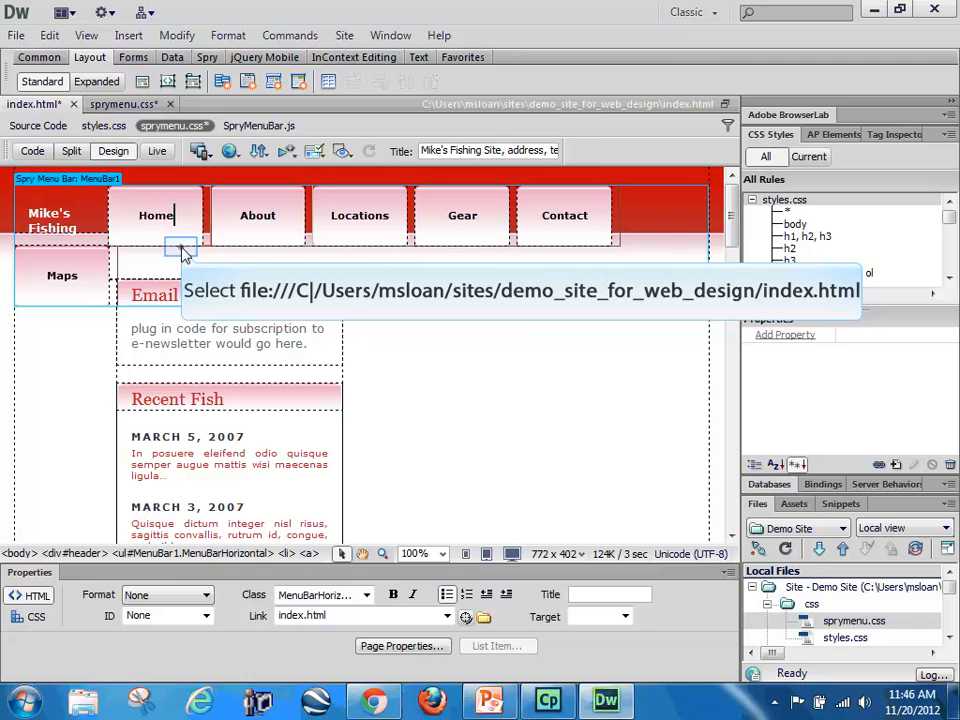
Step: Examine the CSS properties applied to the li and a tags of the Home and About menu items
left_click(286, 553)
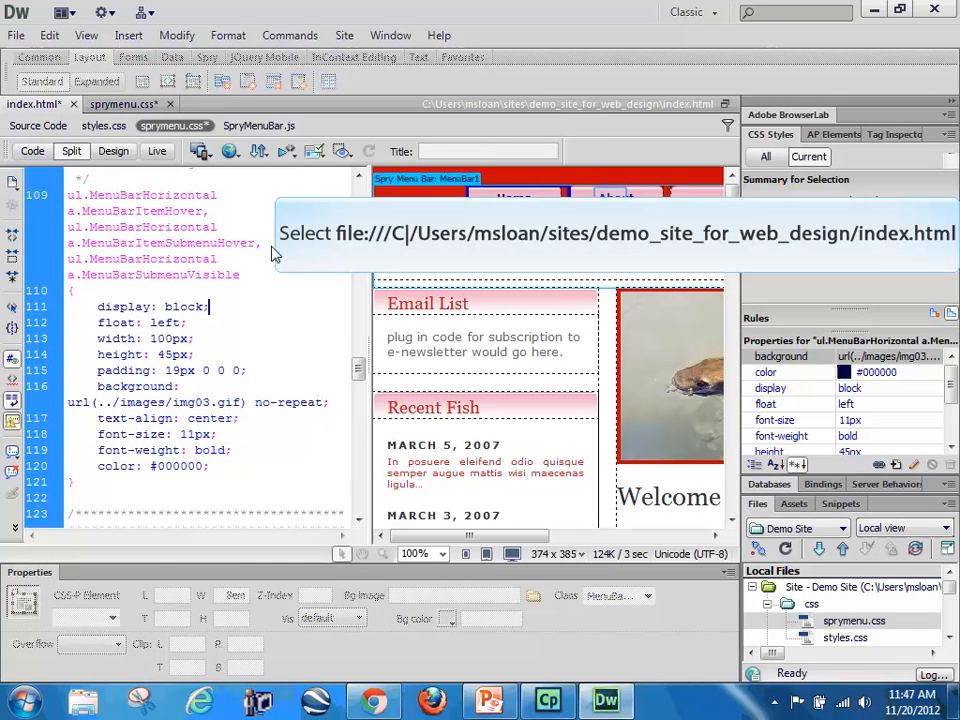
left_click(613, 204)
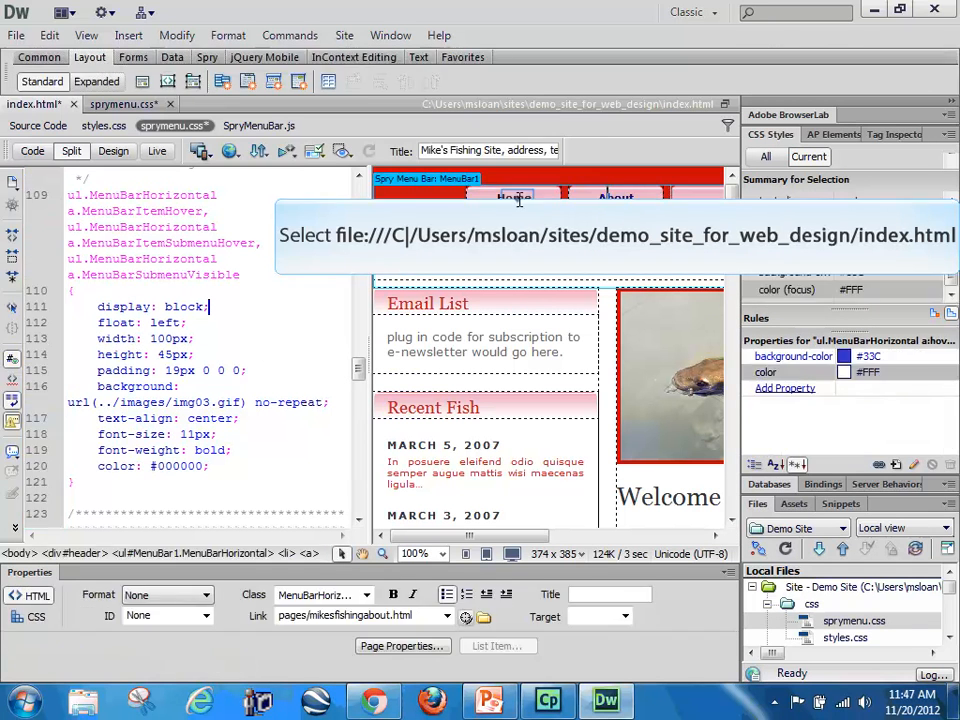
left_click(285, 554)
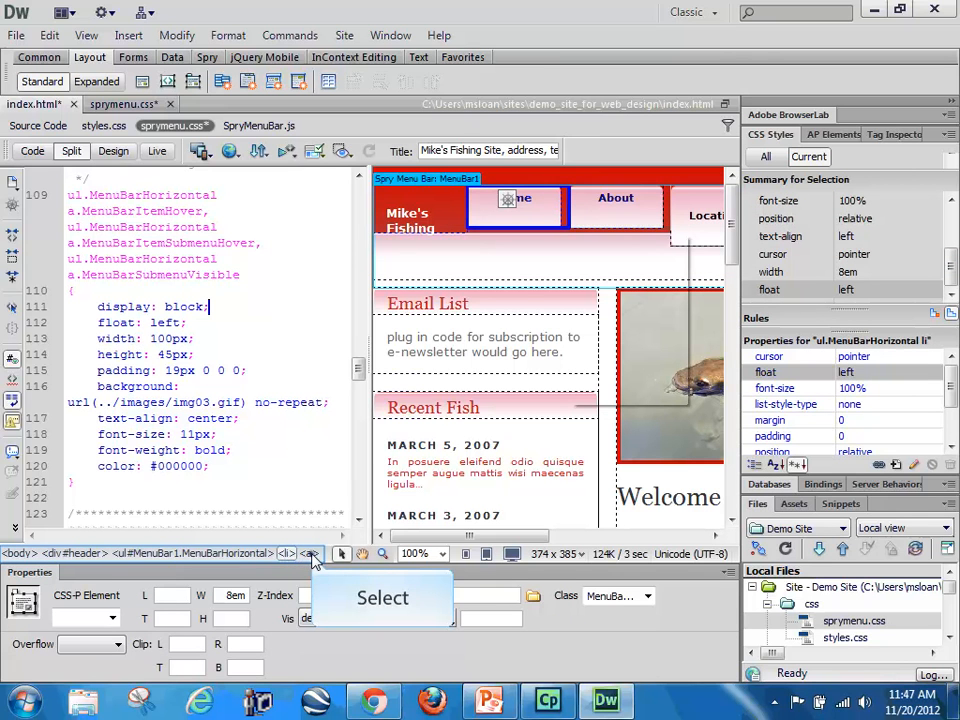
left_click(312, 555)
left_click(283, 555)
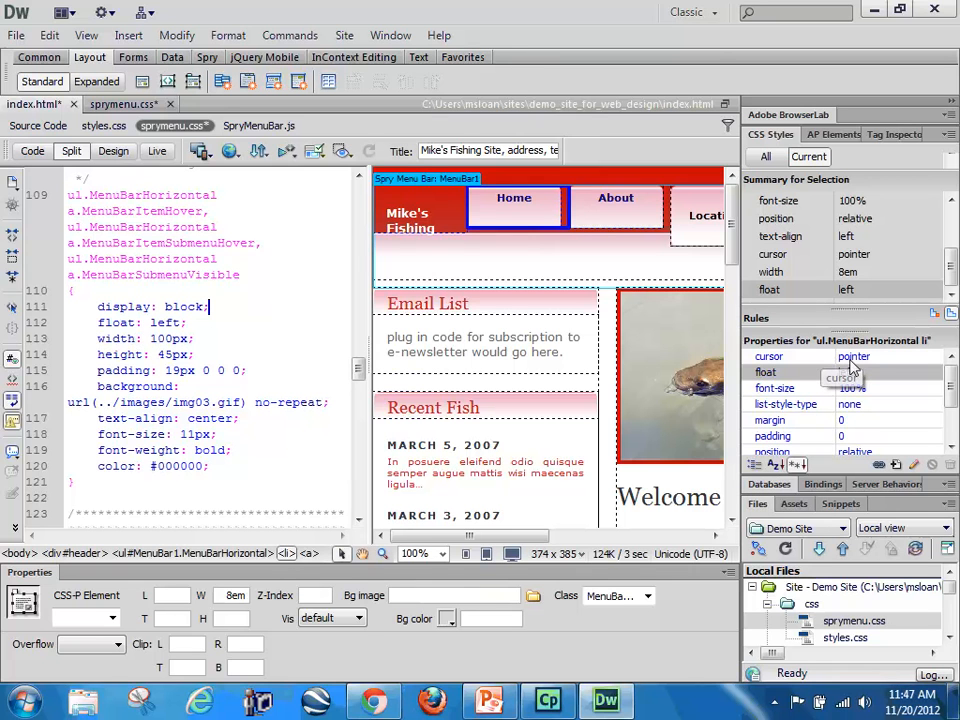
Step: Try setting the ul.MenuBarHorizontal li rule's width to 100px and check the menu bar in Design view
scroll(955, 400, "down", 3)
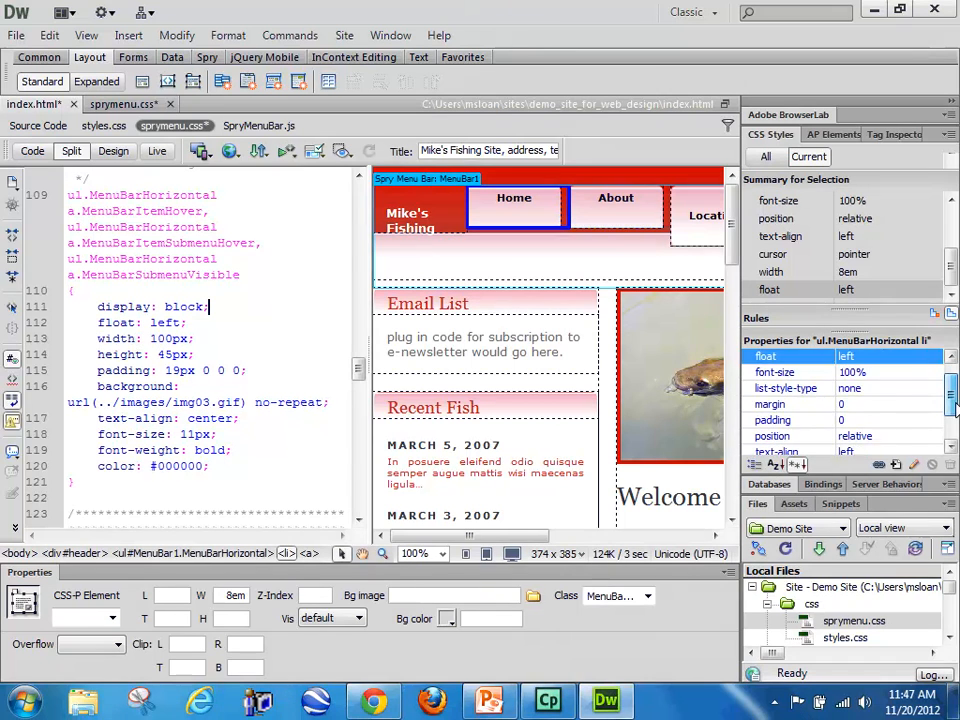
left_click(846, 421)
type("100")
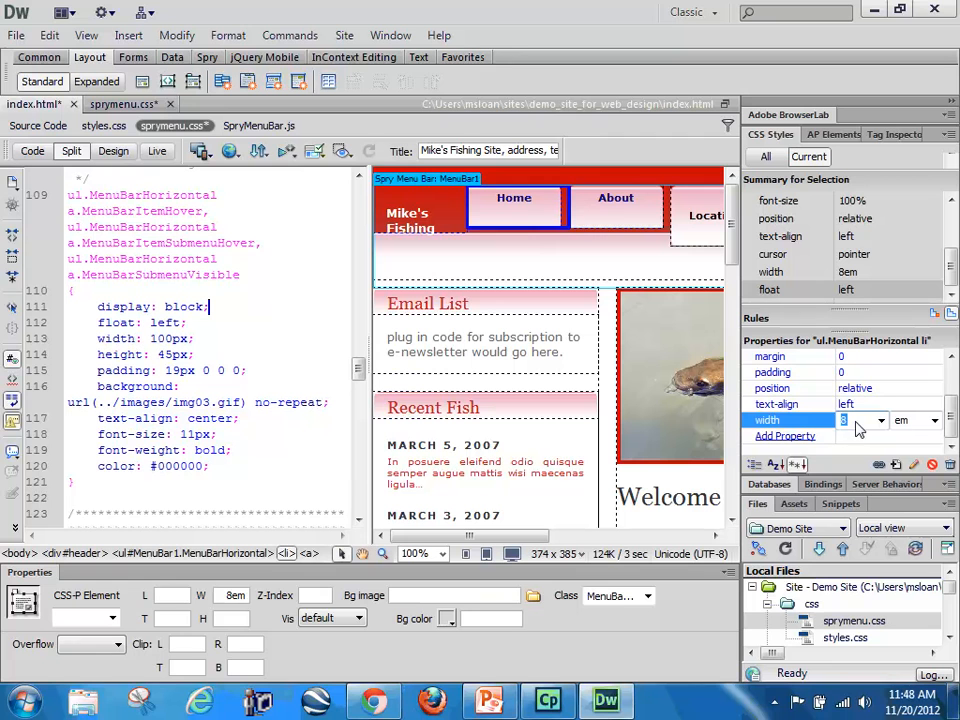
left_click(934, 420)
left_click(917, 440)
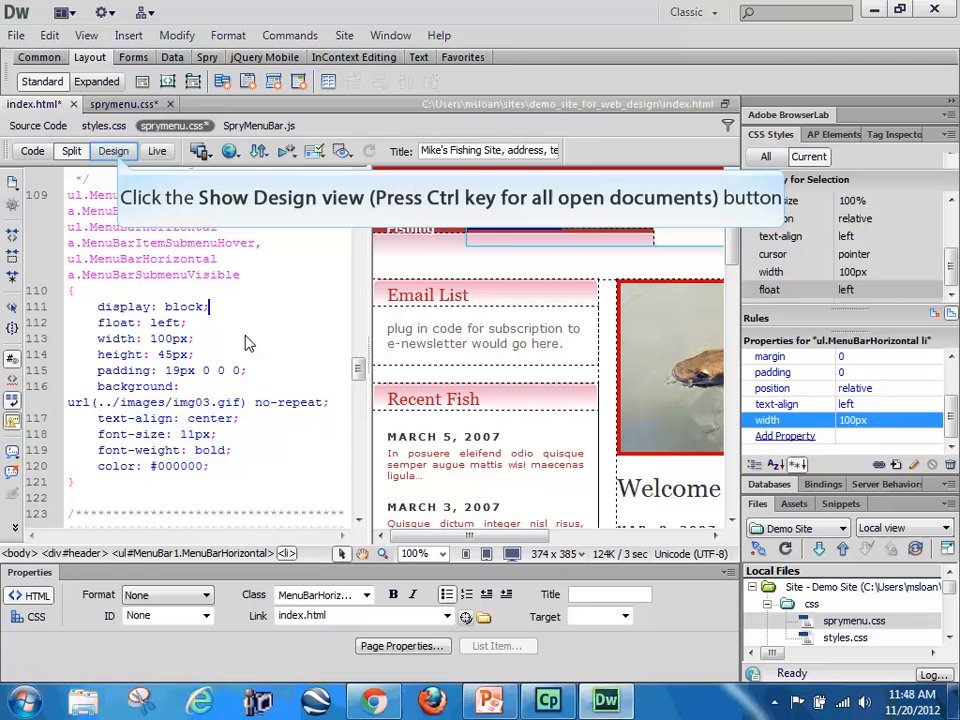
left_click(114, 151)
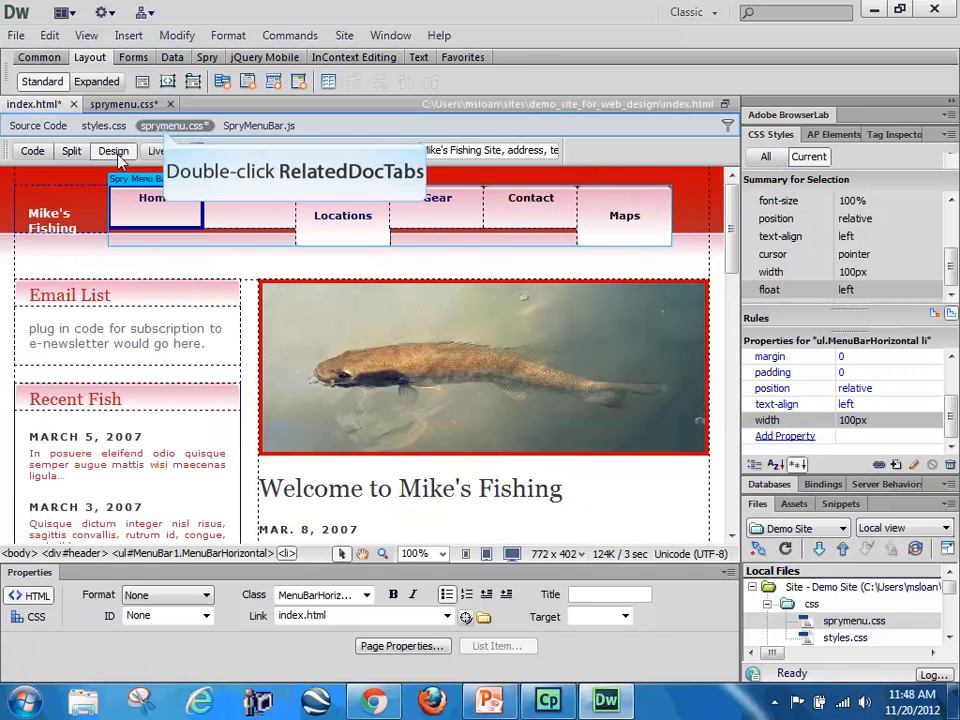
double_click(167, 130)
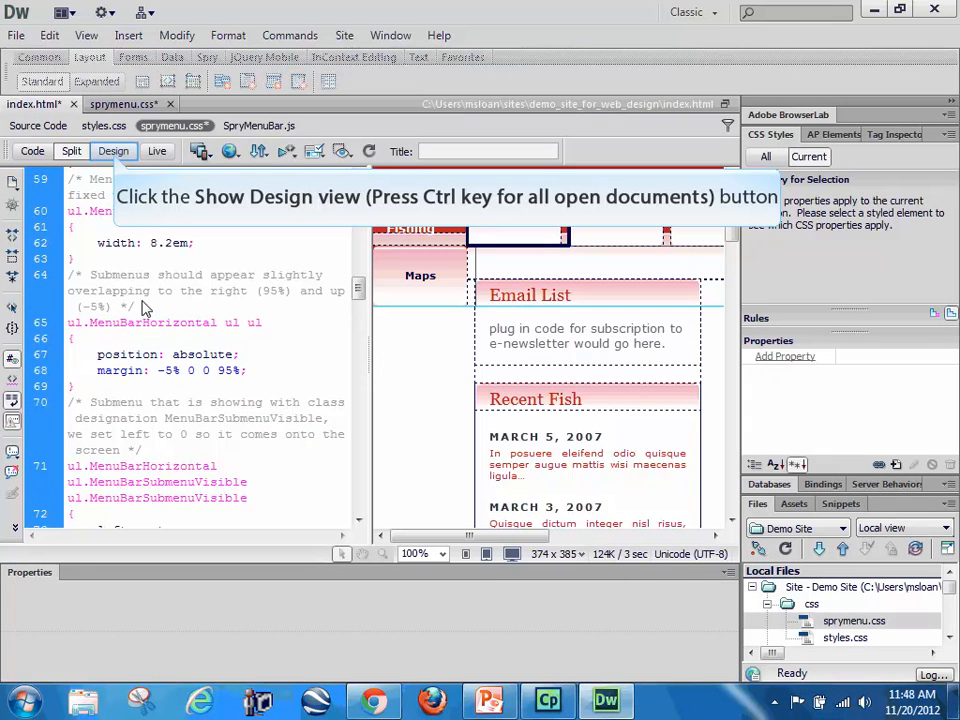
left_click(113, 151)
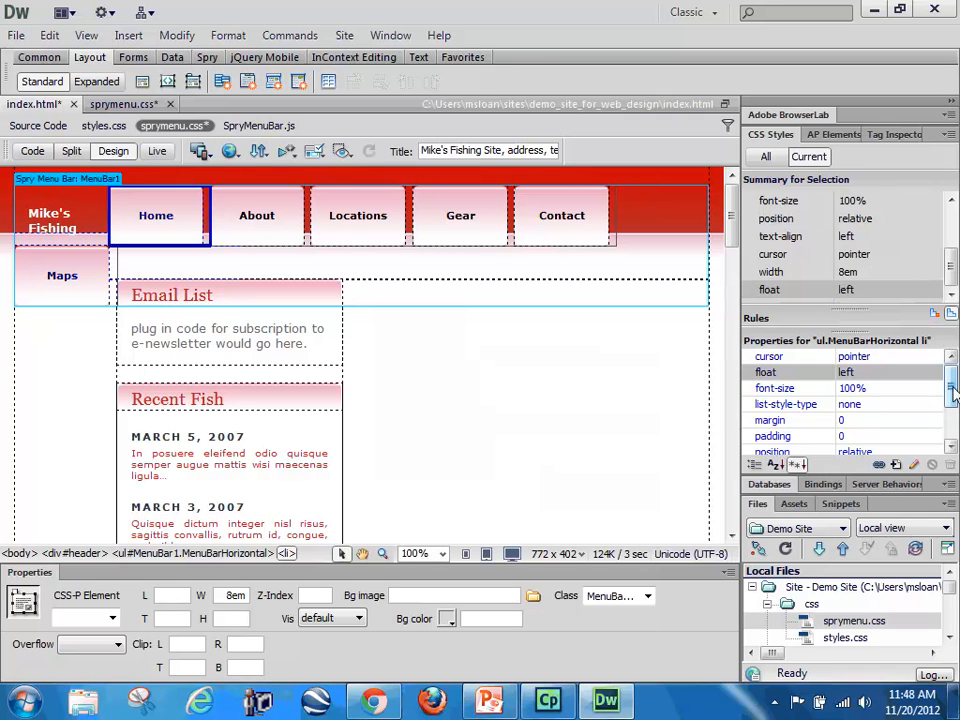
Step: Set the width of the ul.MenuBarHorizontal li rule to 100px
left_click_drag(955, 382, 953, 425)
left_click(862, 420)
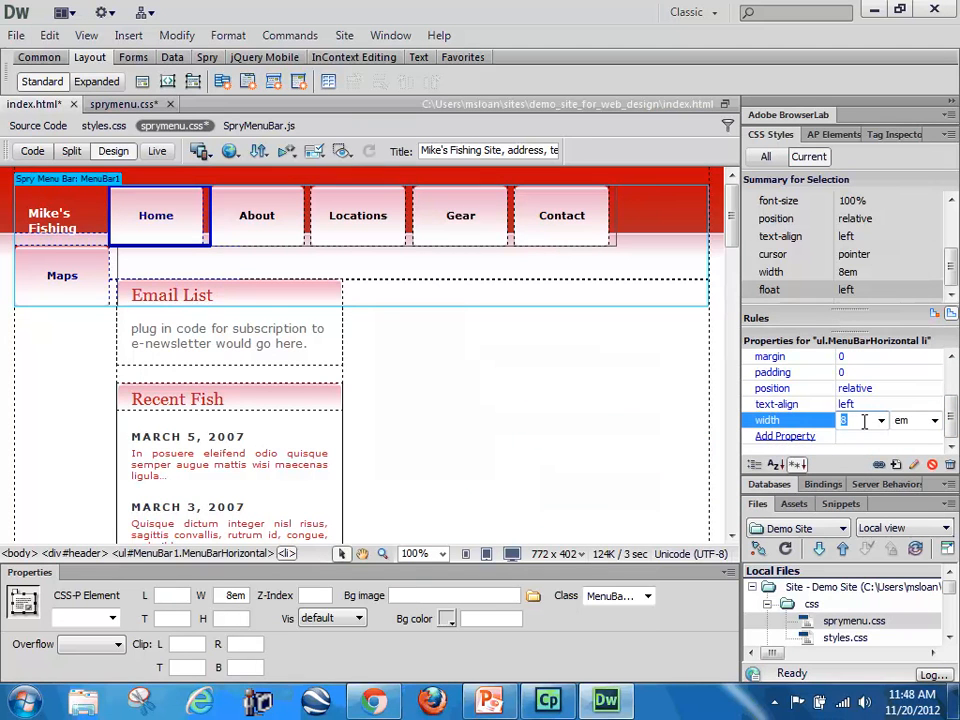
type("100")
left_click(935, 420)
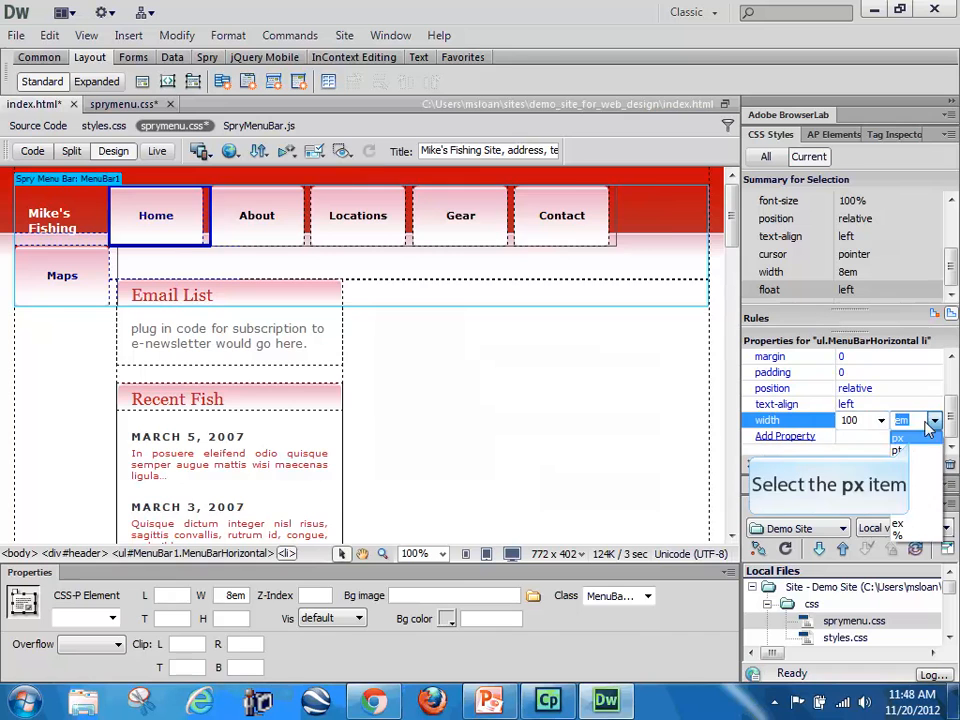
left_click(898, 438)
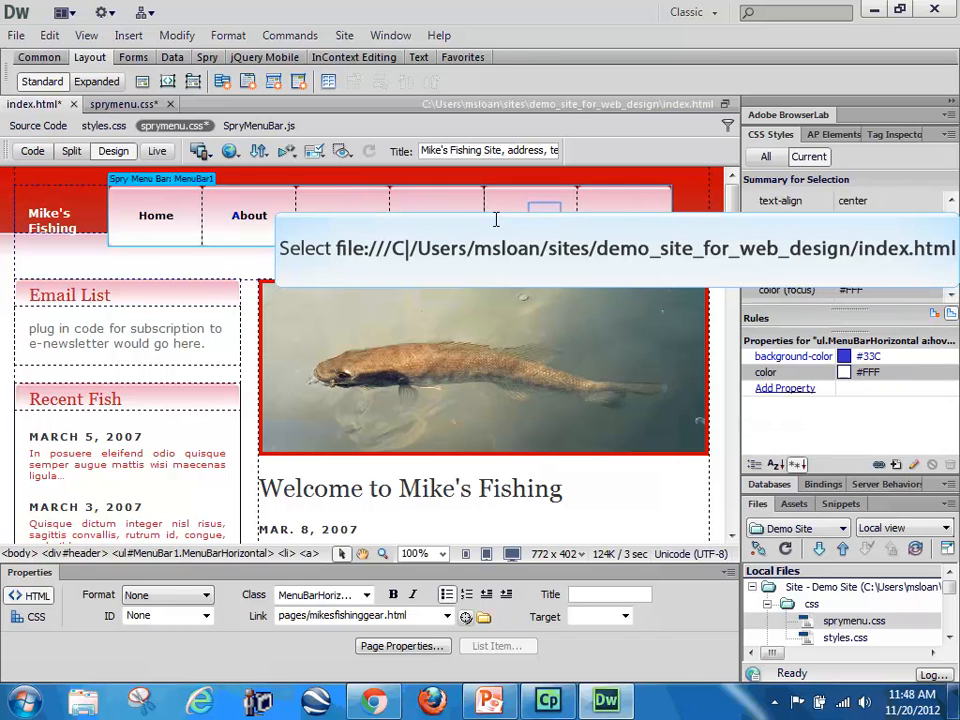
Step: Check the layout and CSS properties of the top-level menu items and the Locations submenu items in Design view
left_click(635, 215)
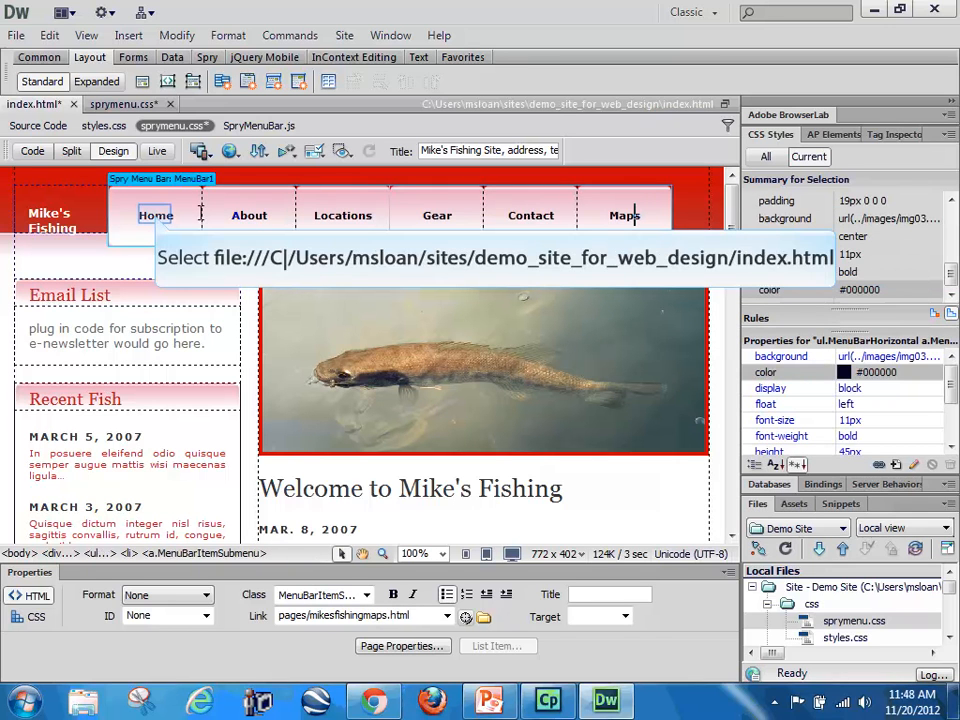
left_click(155, 215)
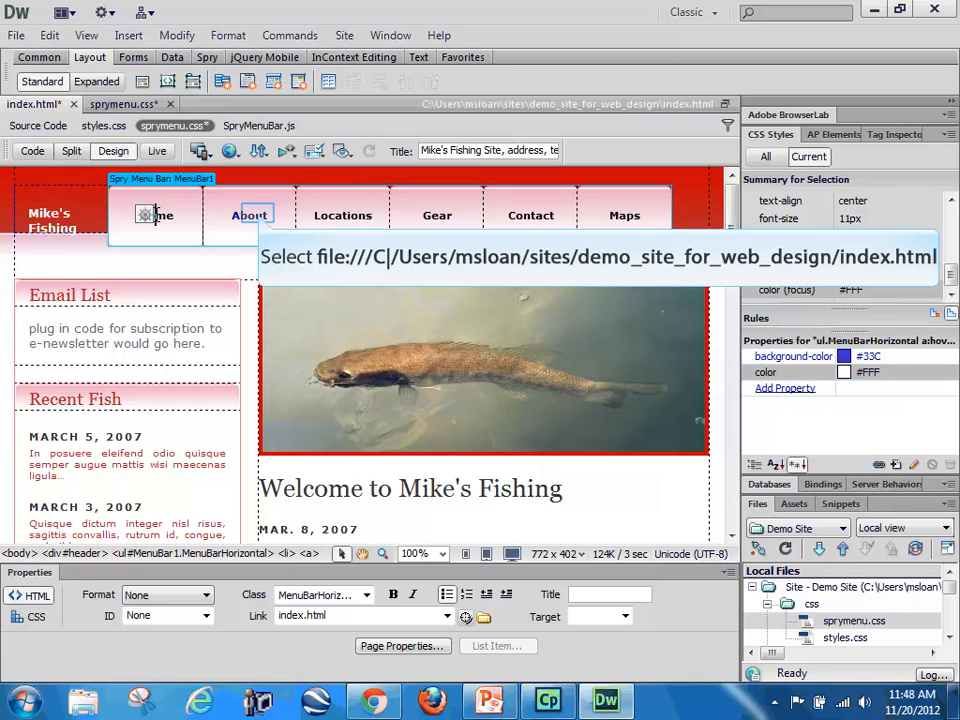
left_click(259, 213)
left_click(345, 218)
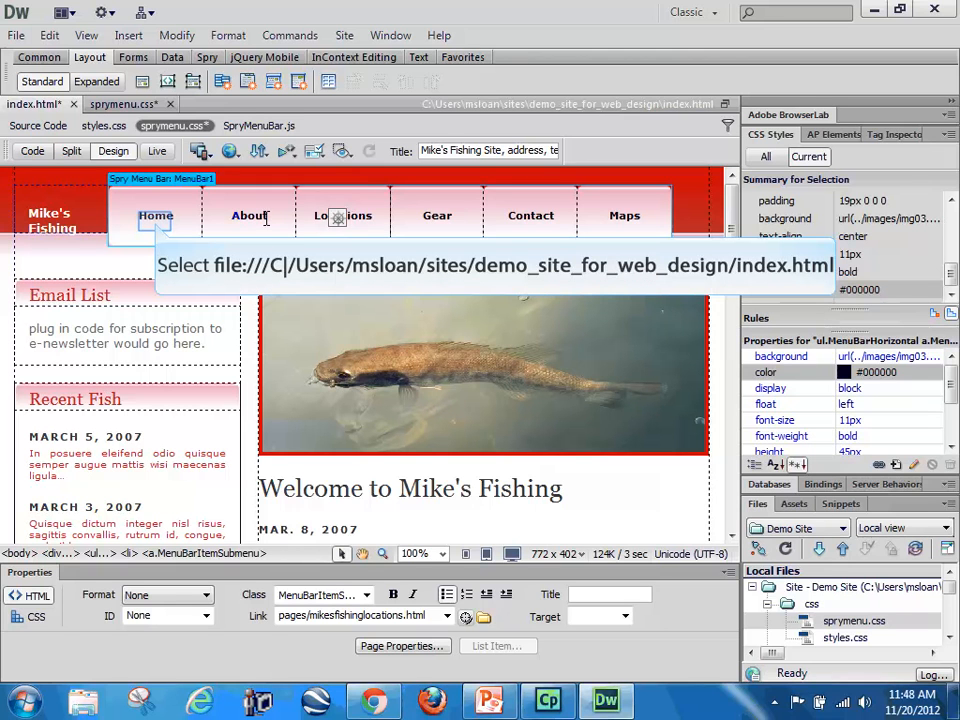
left_click(155, 224)
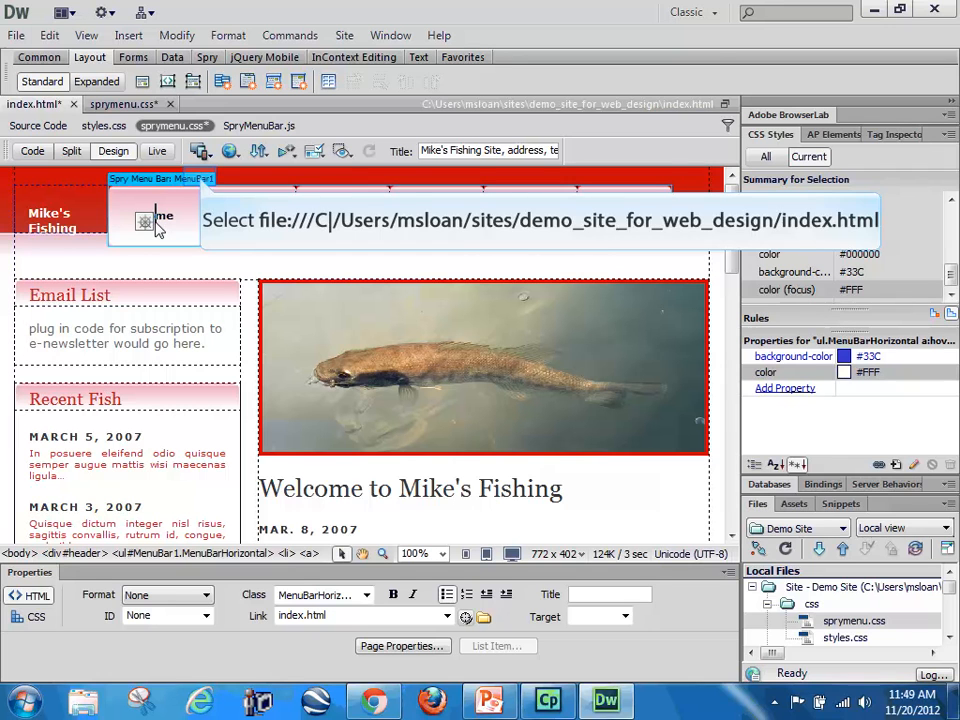
left_click(192, 179)
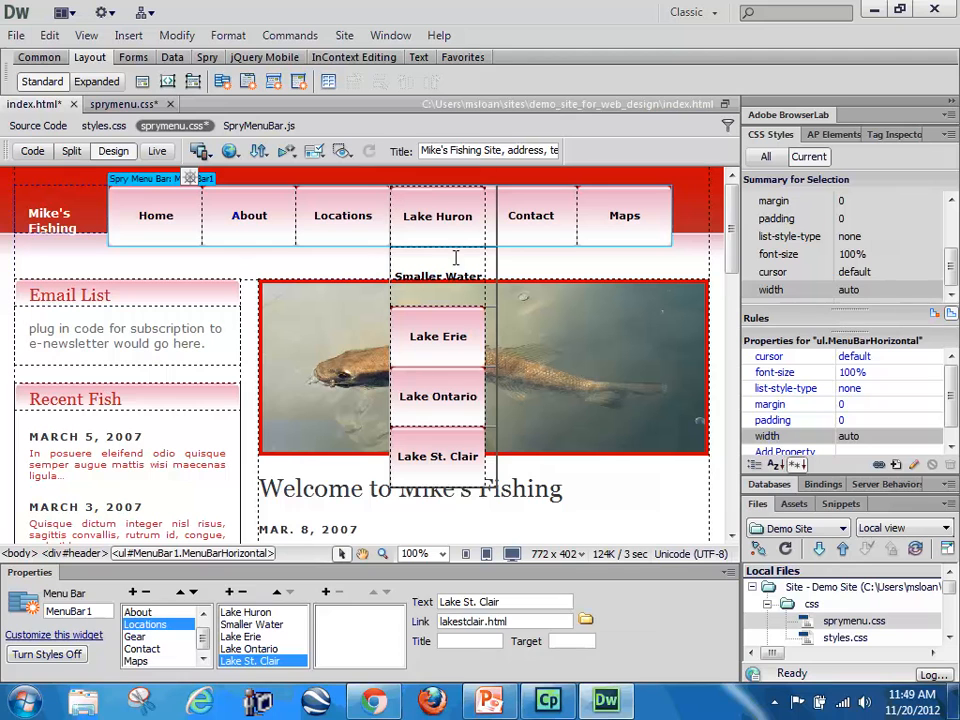
left_click(456, 276)
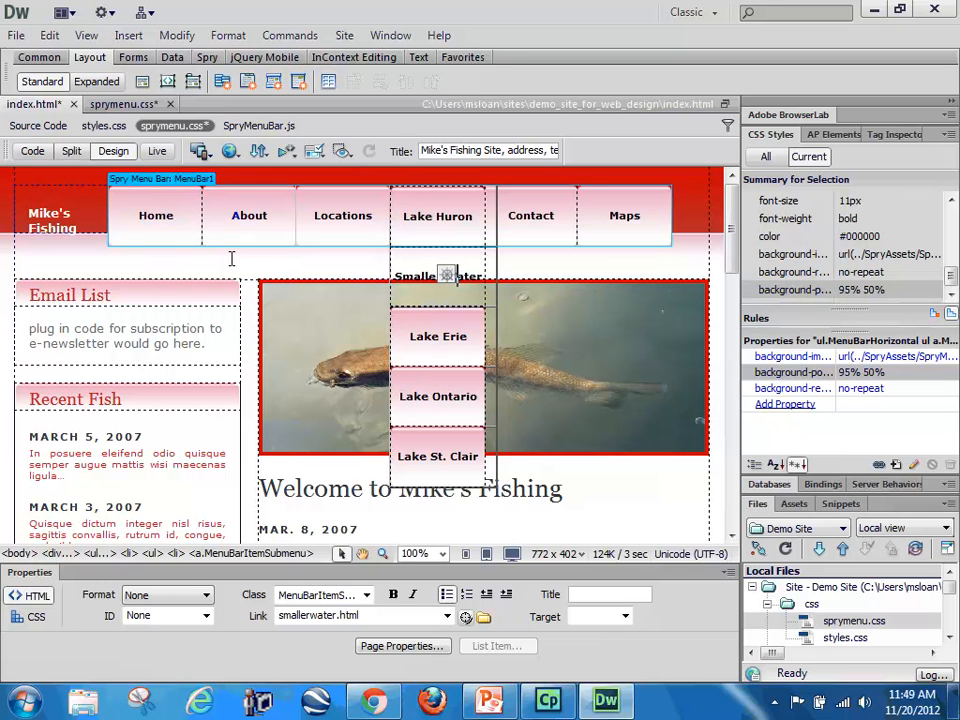
left_click(160, 215)
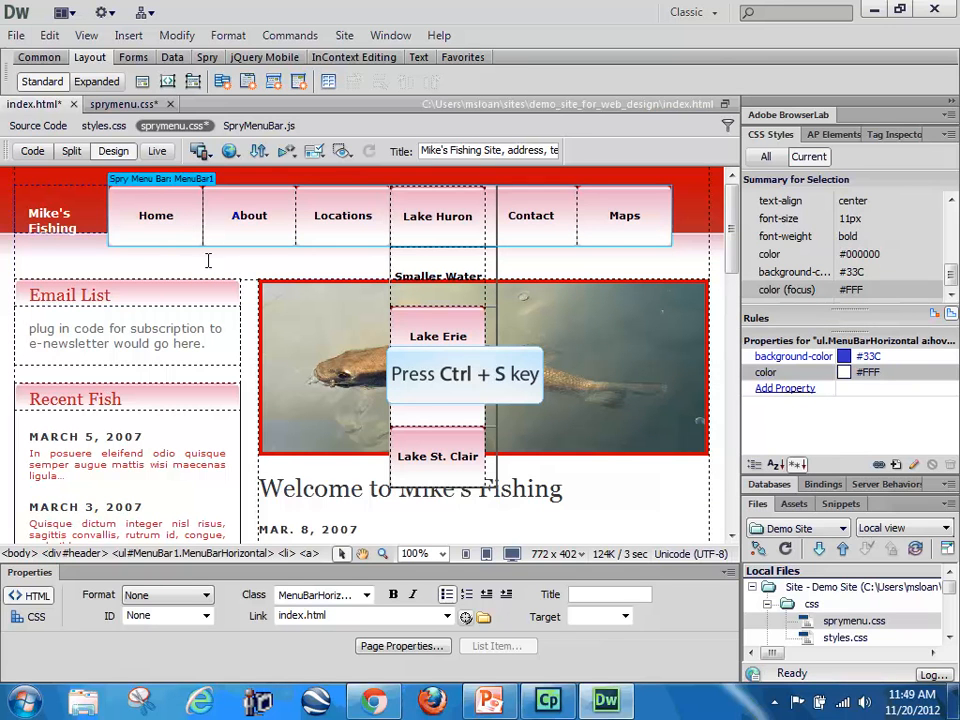
Step: Save the changes to index.html and sprymenu.css and close both files
key("ctrl+s")
left_click(71, 105)
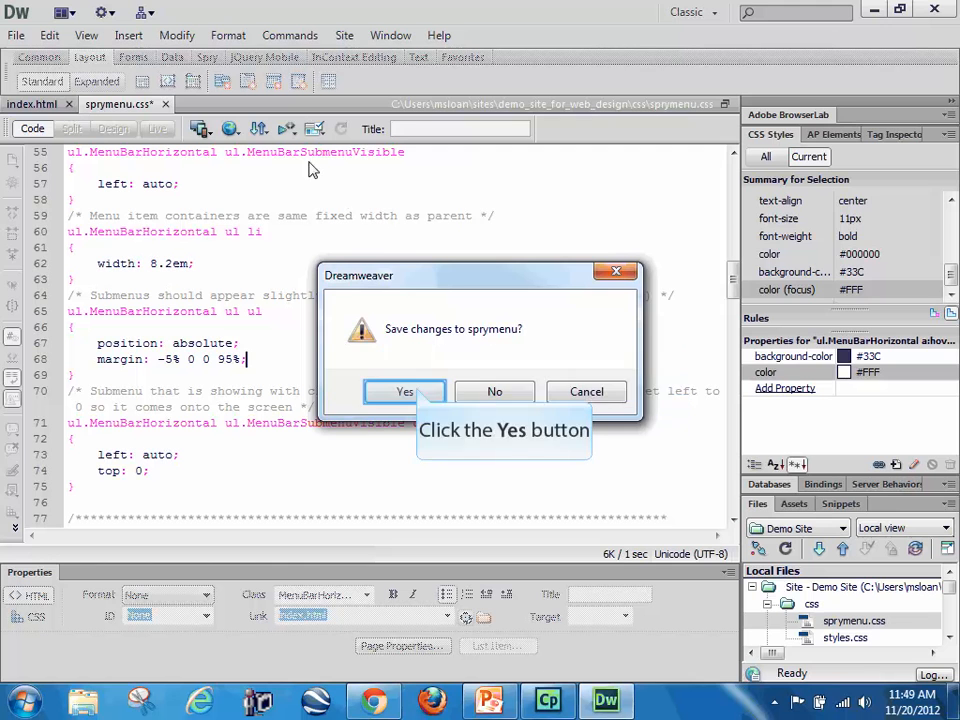
left_click(405, 391)
left_click(86, 104)
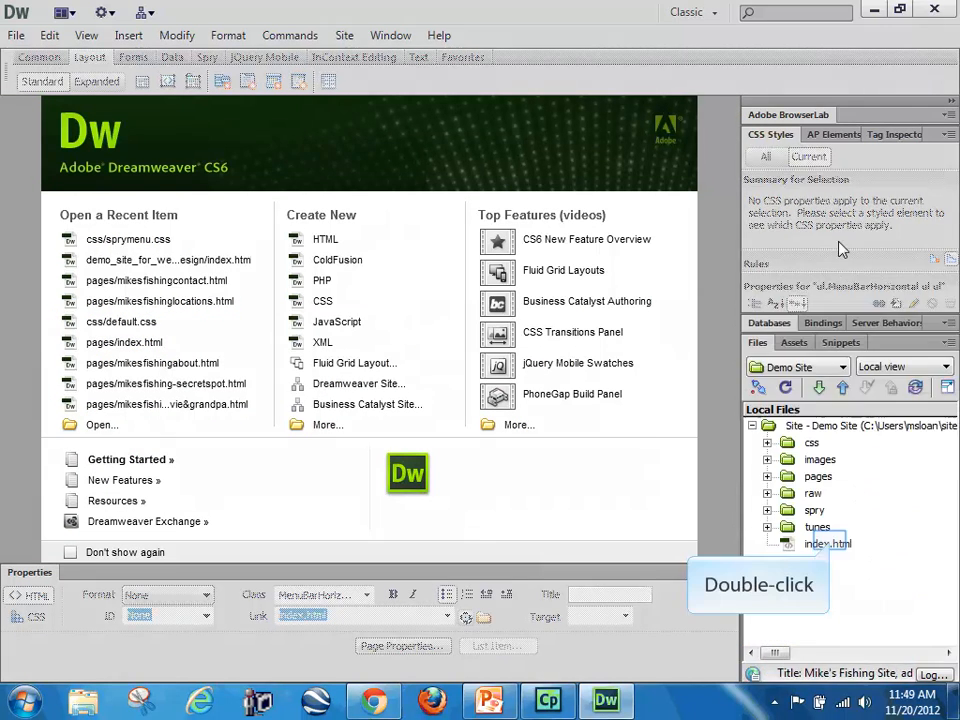
Step: Reopen index.html and save a copy of it as spry_sample_page in the demo_site_for_web_design folder
double_click(829, 543)
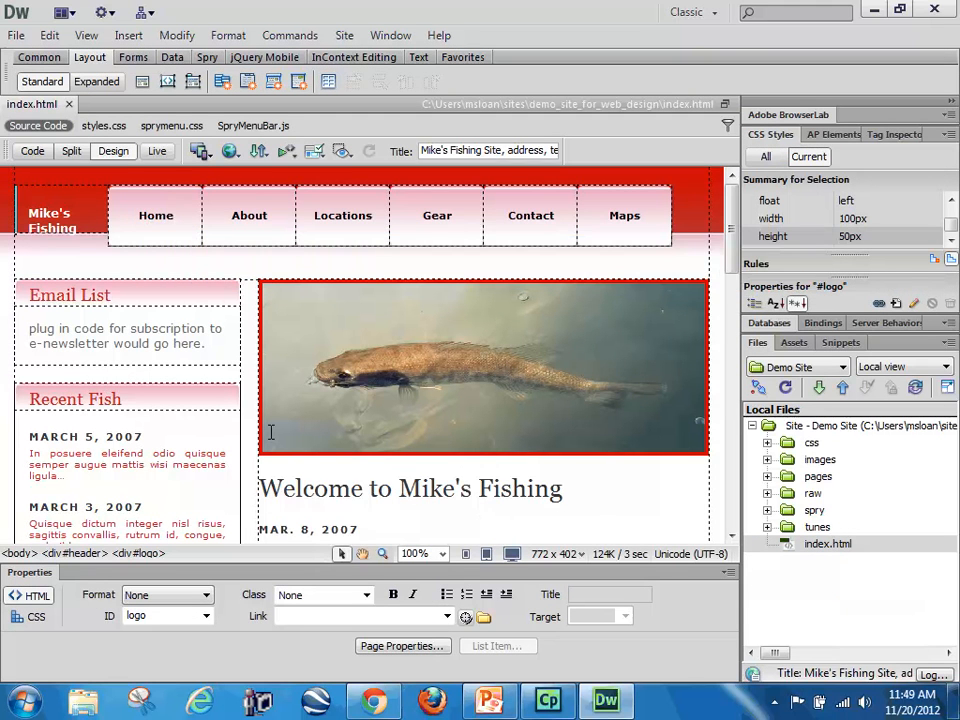
left_click(122, 180)
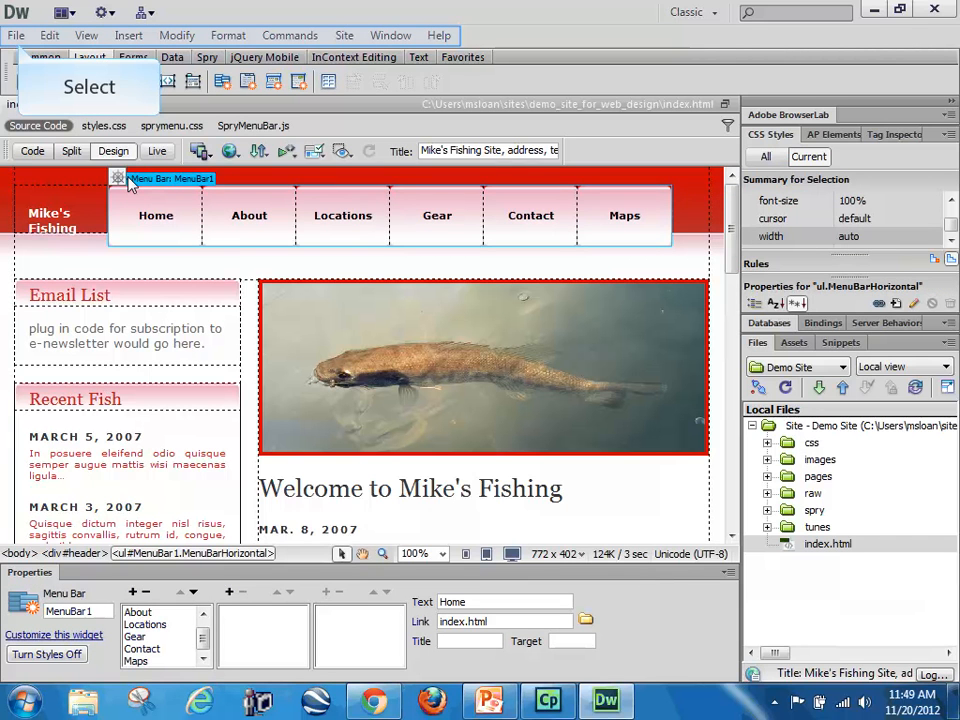
left_click(16, 36)
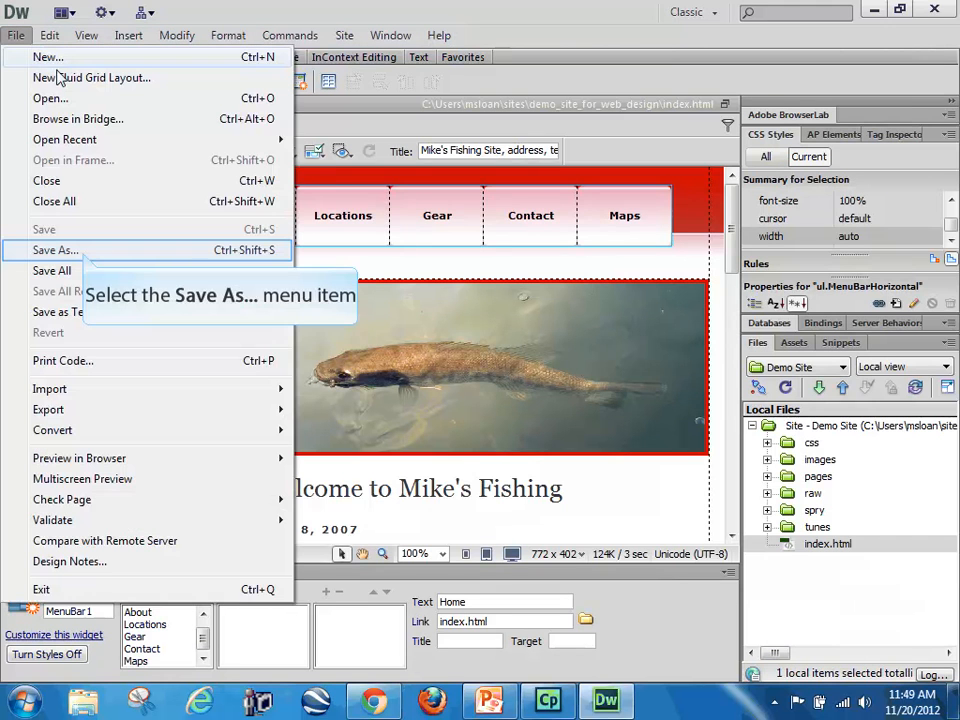
left_click(53, 248)
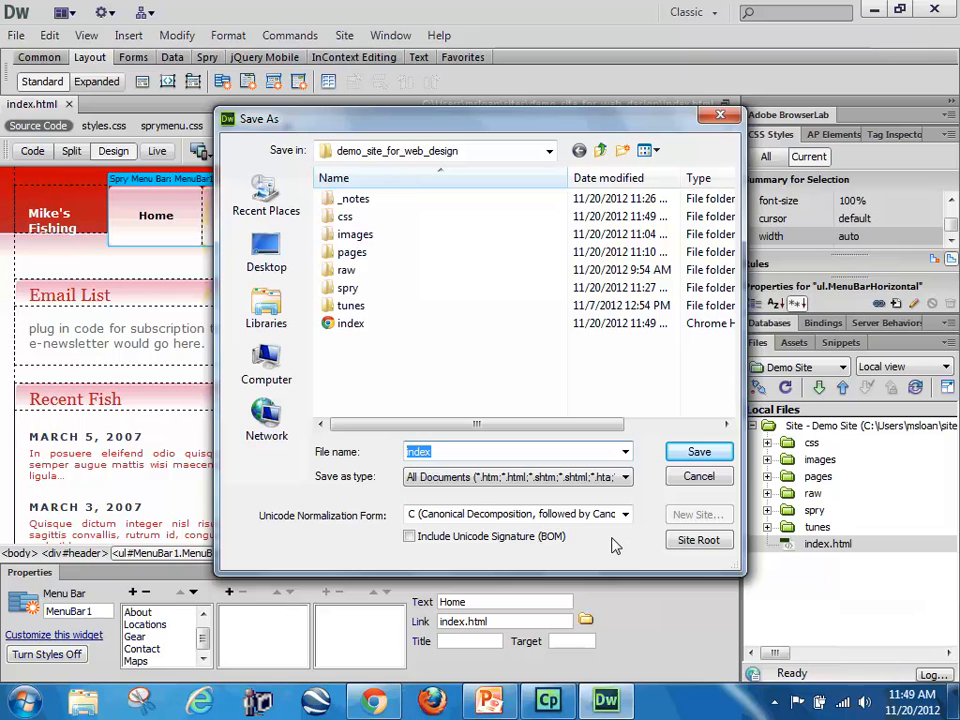
type("spry_sm")
type("aple")
key("BackSpace")
key("BackSpace")
key("BackSpace")
key("BackSpace")
key("BackSpace")
type("ample")
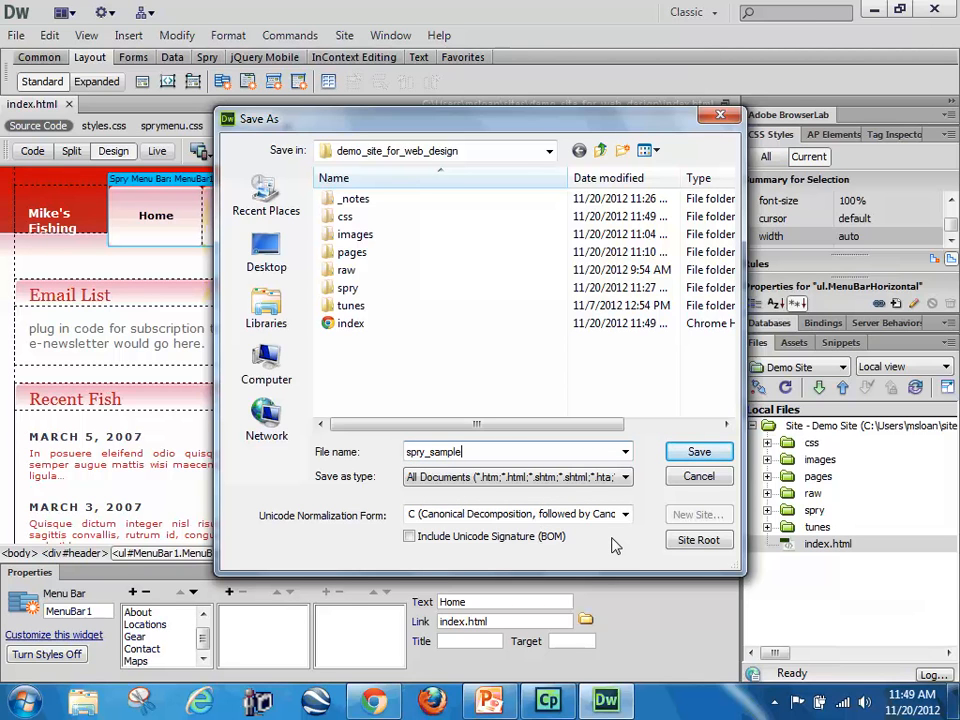
type("_page")
key("Return")
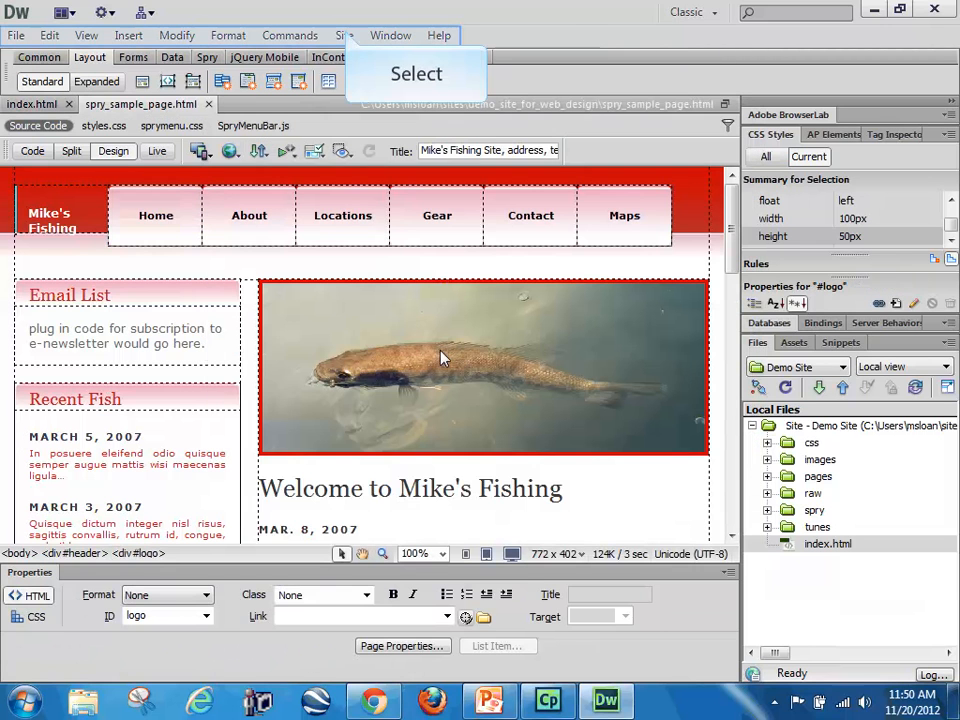
Step: Check links across the whole site and review the list of broken links
left_click(344, 35)
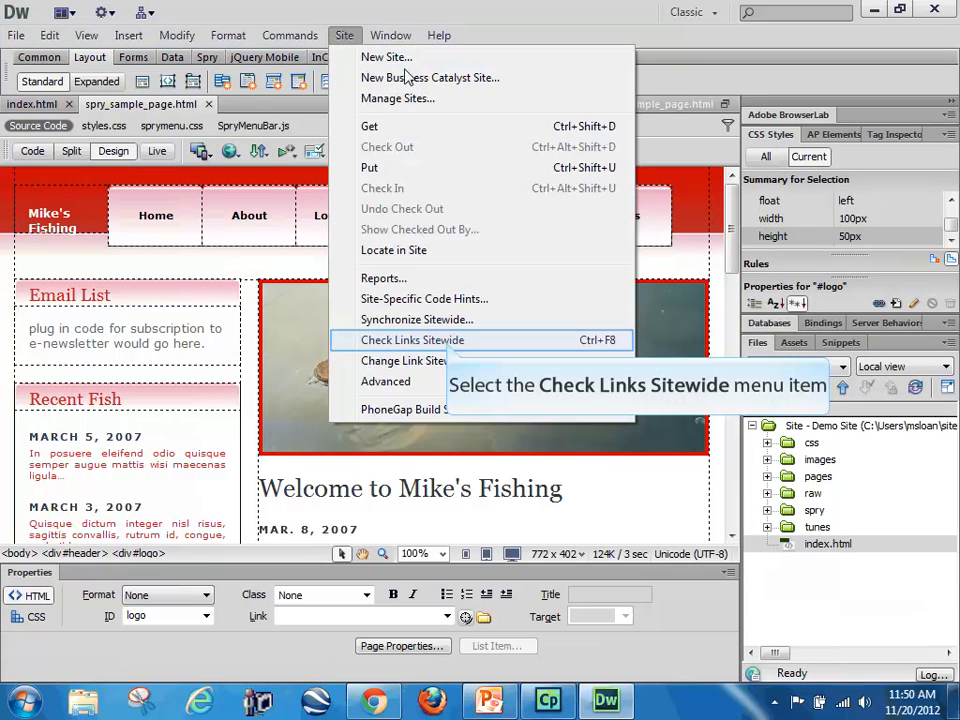
left_click(448, 340)
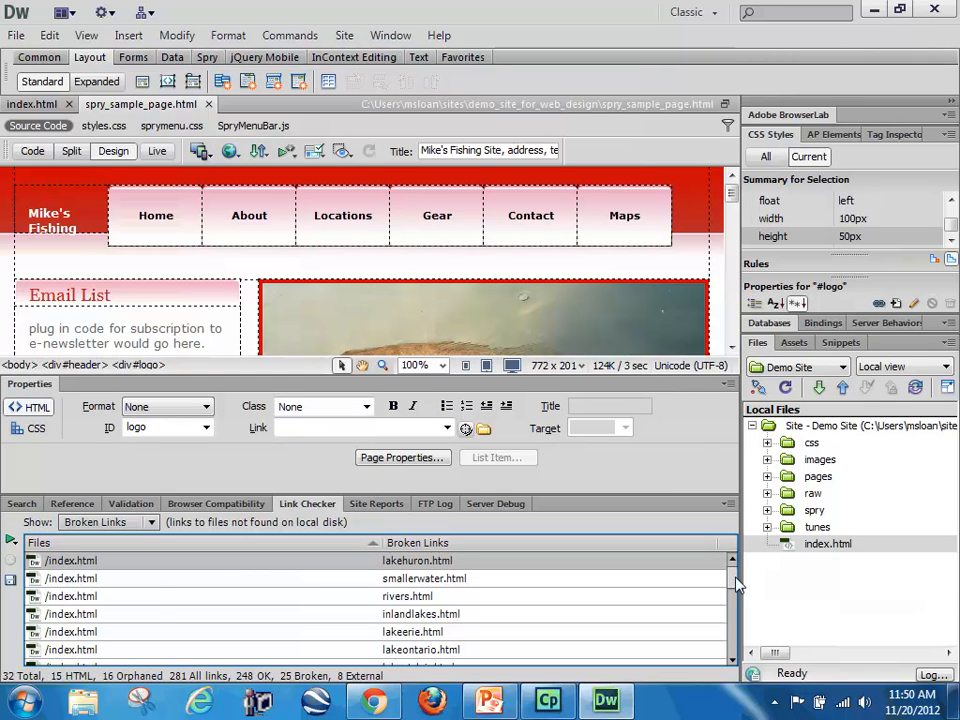
scroll(735, 618, "down", 3)
left_click_drag(735, 618, 727, 575)
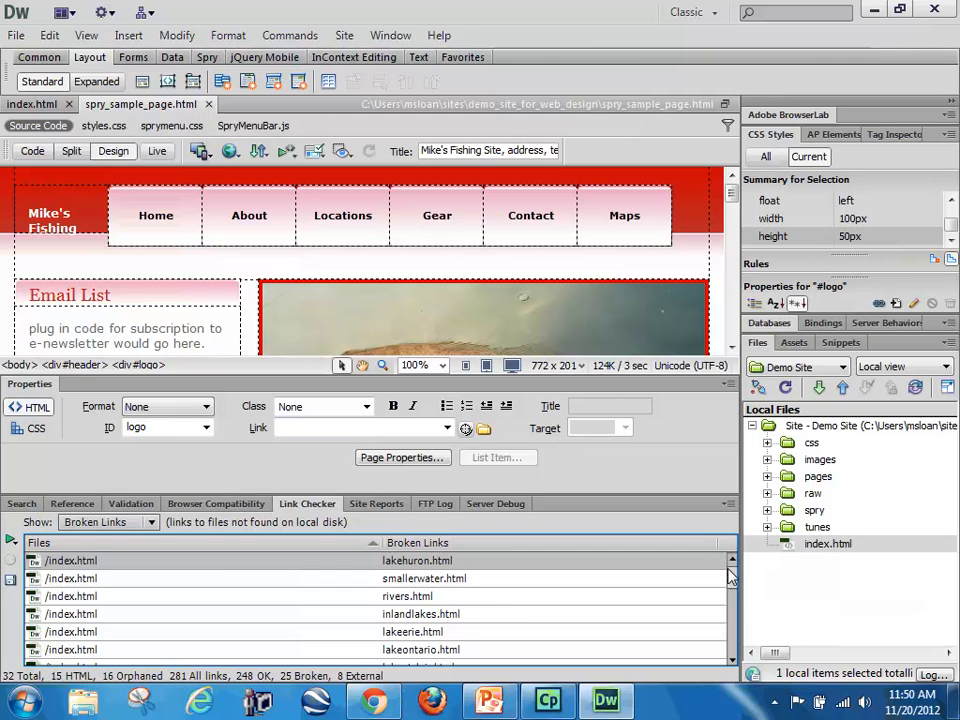
left_click_drag(729, 568, 733, 666)
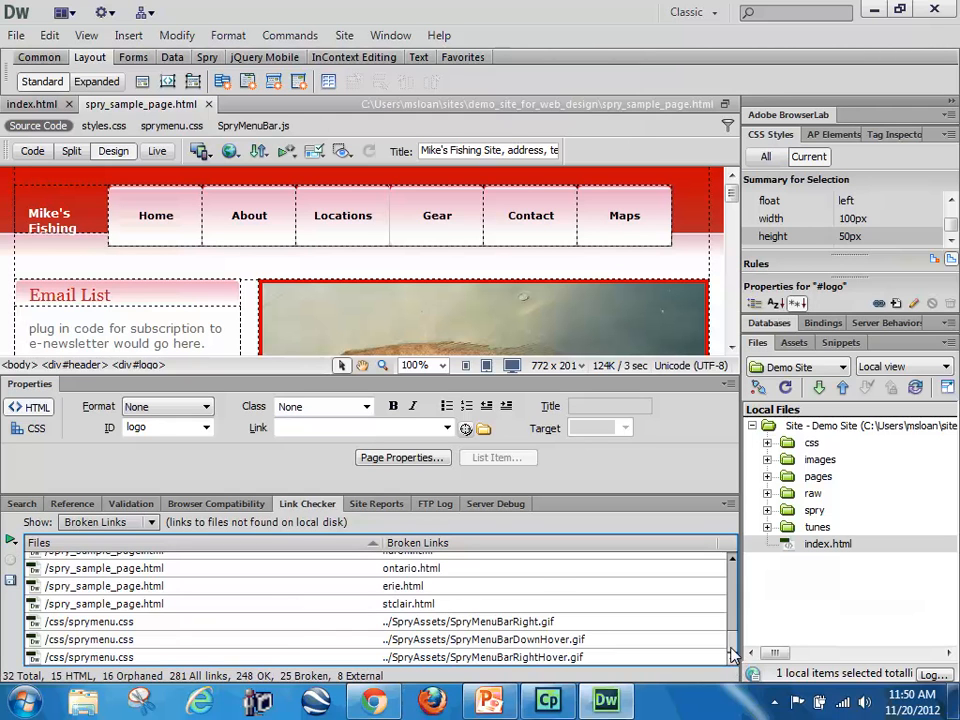
mouse_move(733, 662)
left_mouse_down()
mouse_move(731, 590)
mouse_move(731, 660)
left_mouse_up()
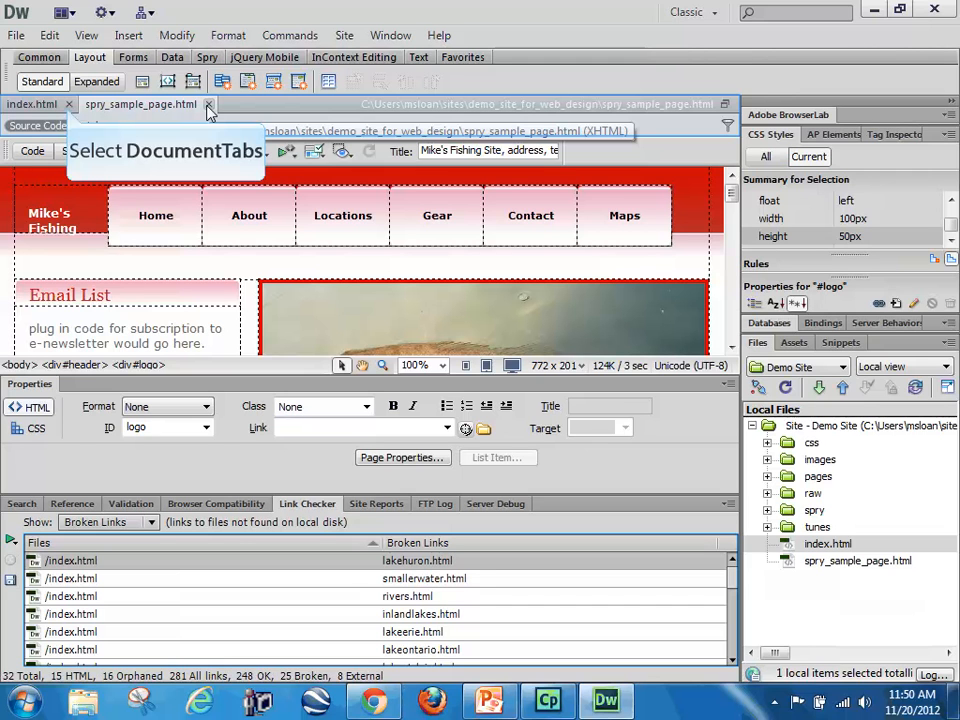
Step: Close index.html and spry_sample_page.html, and close the link checker results
left_click(68, 104)
left_click(128, 104)
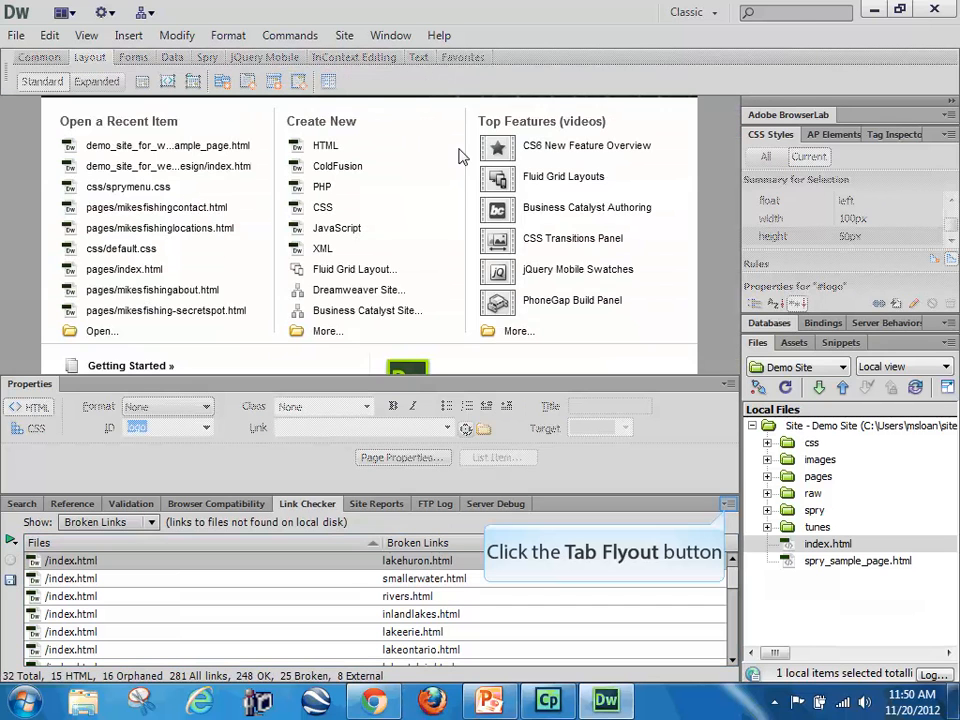
left_click(728, 504)
left_click(736, 486)
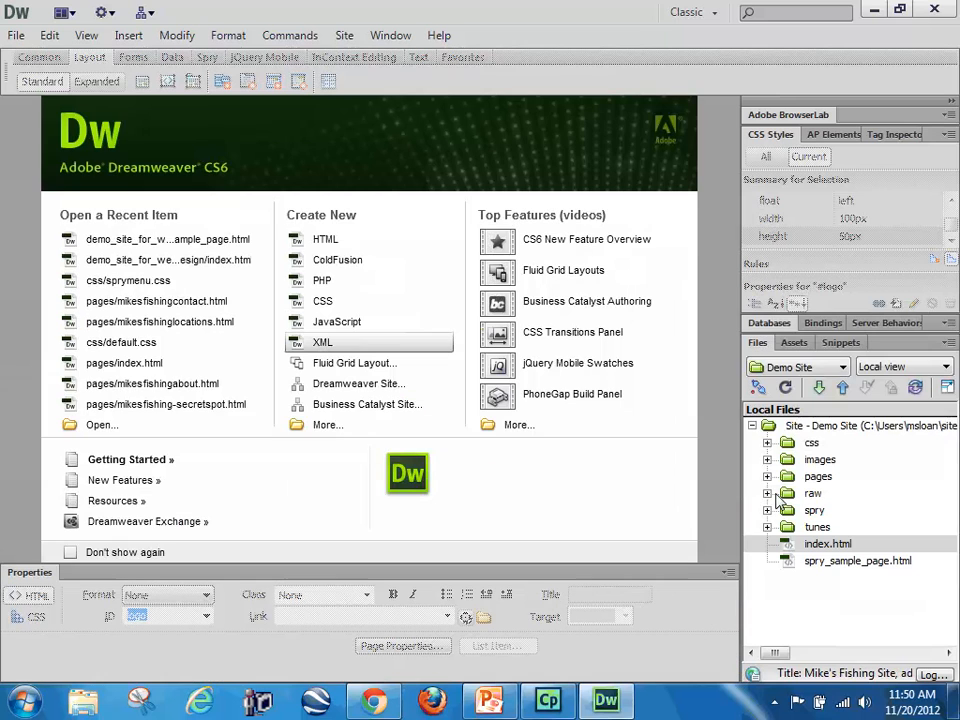
Step: Move spry_sample_page.html from the site root into the pages folder and open it from there
left_click(835, 561)
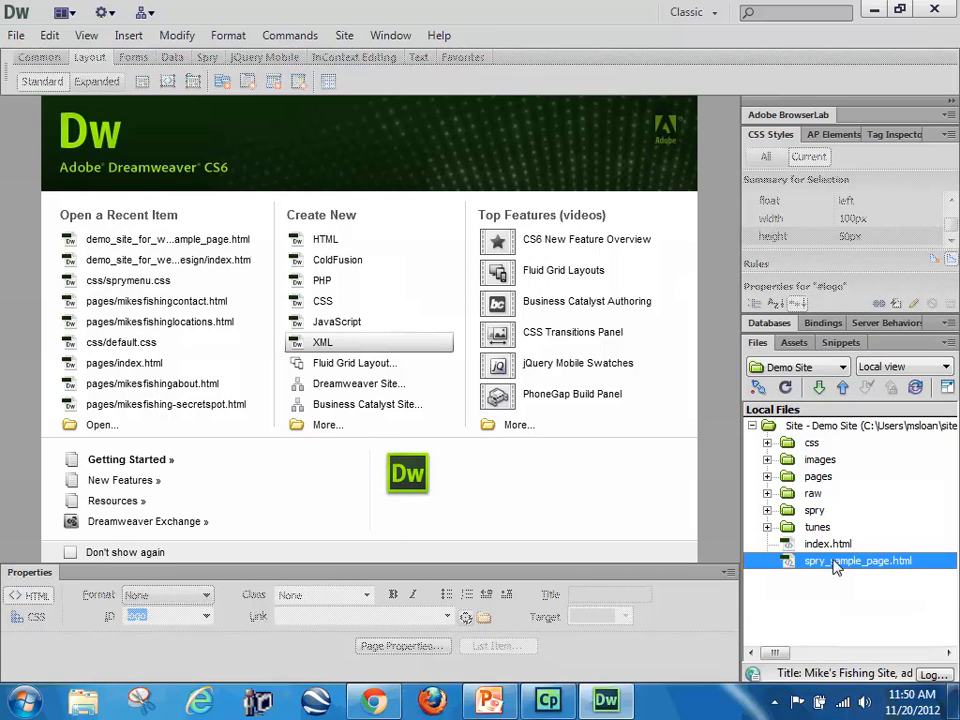
left_click_drag(815, 487, 815, 478)
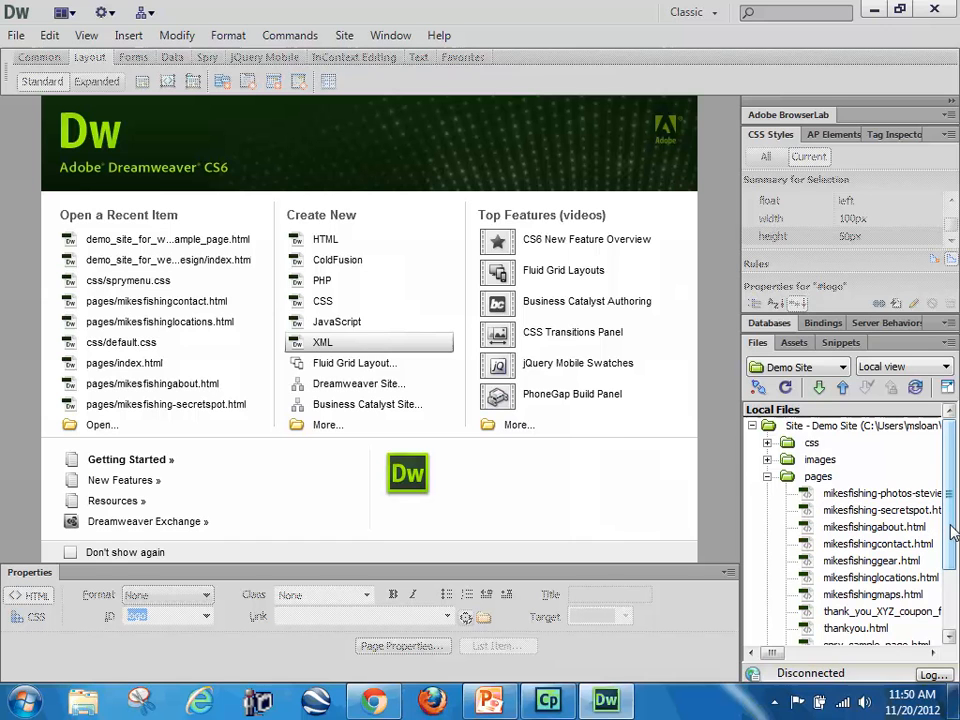
left_click_drag(953, 535, 953, 592)
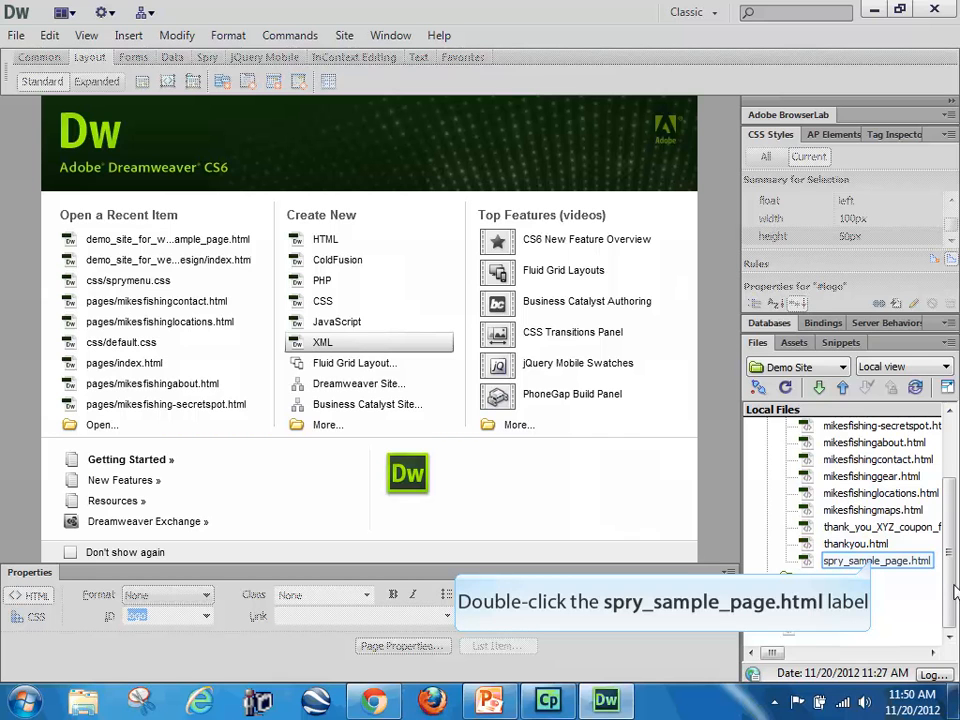
double_click(874, 562)
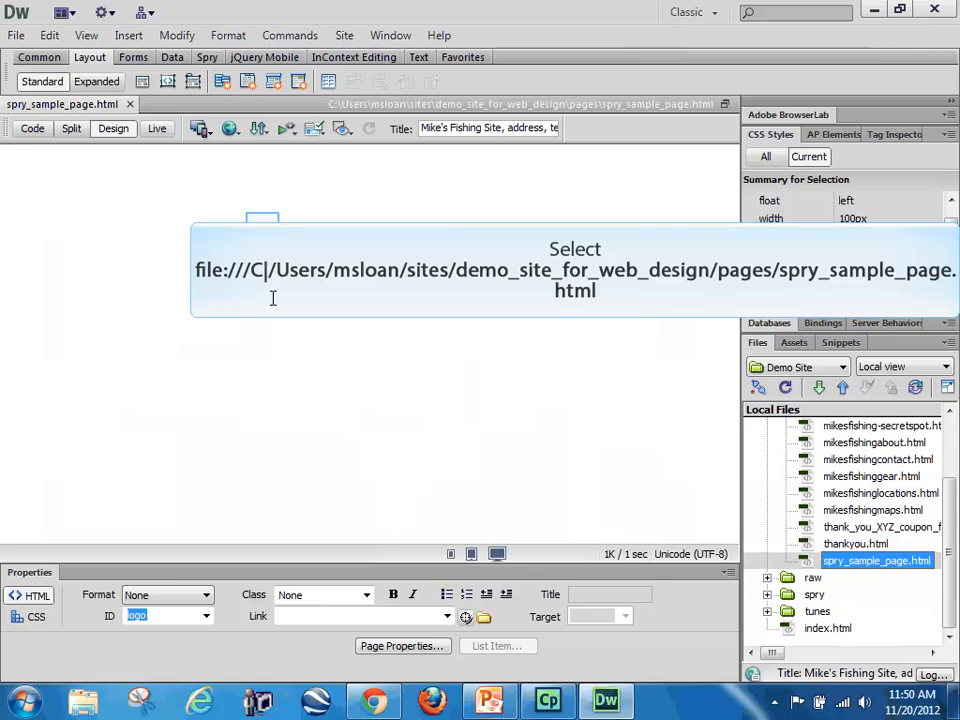
Step: Select the Spry menu bar on the page and check the link paths of its Home and Locations items
left_click(262, 220)
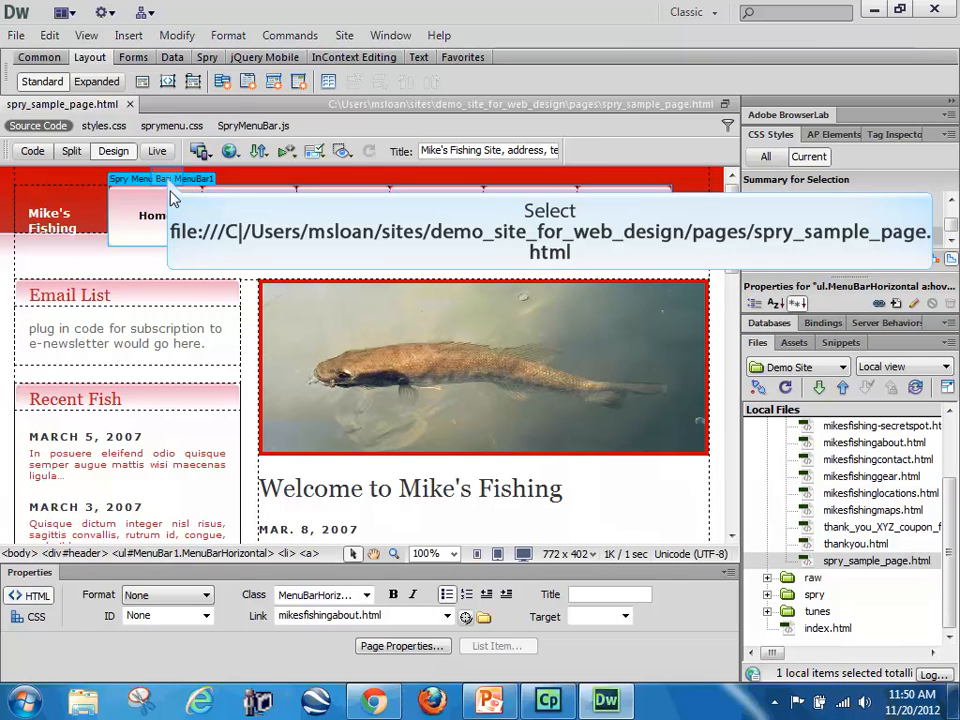
left_click(170, 183)
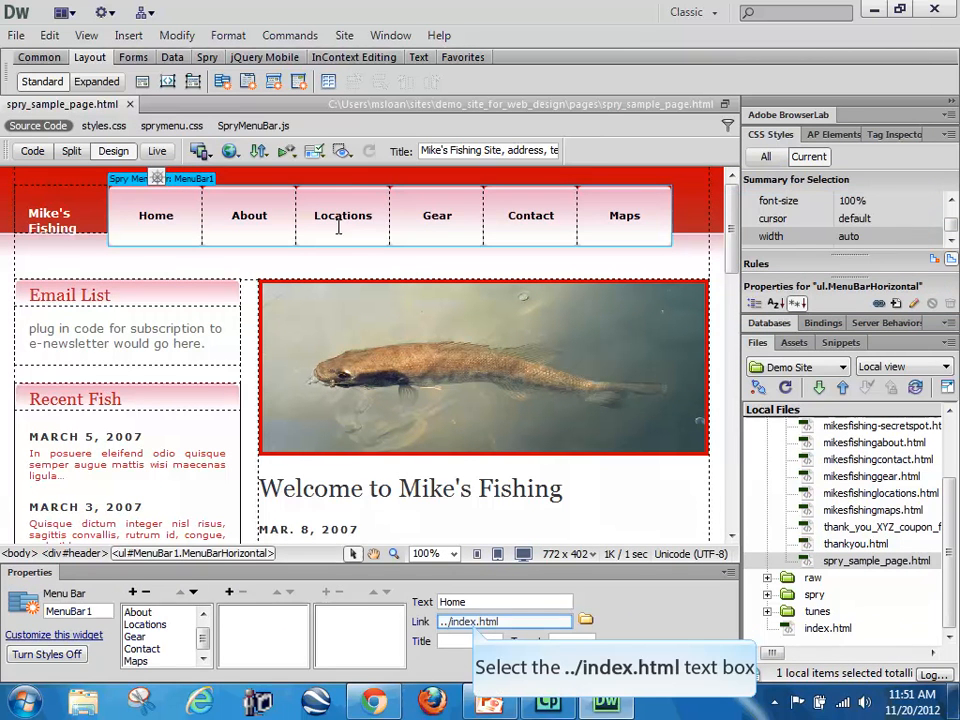
left_click(469, 621)
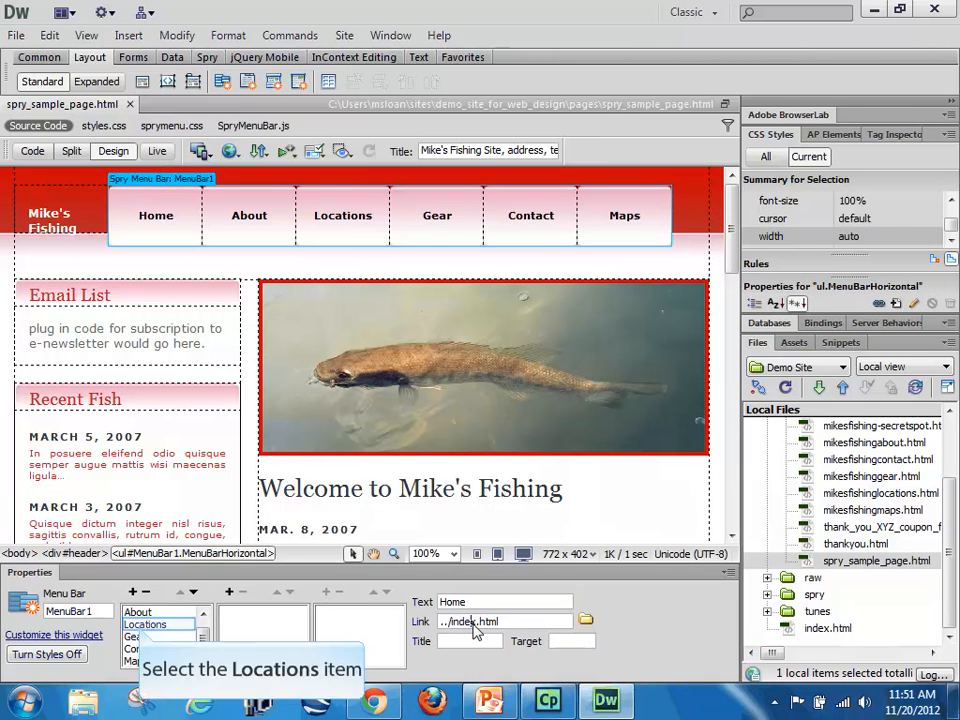
left_click(143, 624)
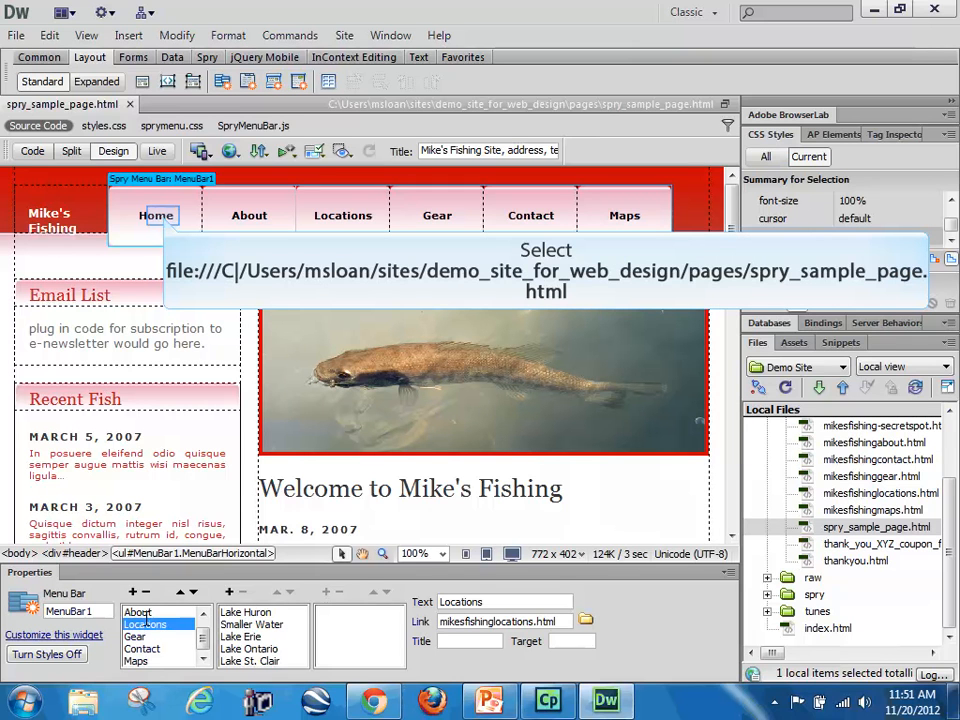
Step: Select the whole MenuBar1 list in the page code, cut it and paste it back in the same place
left_click(165, 216)
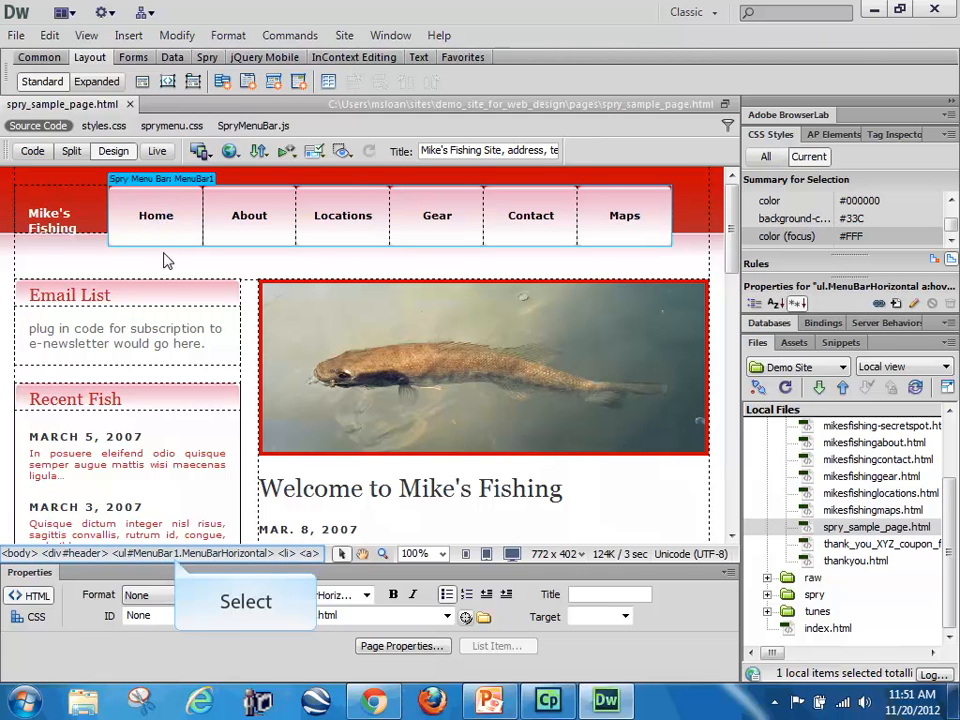
left_click(175, 556)
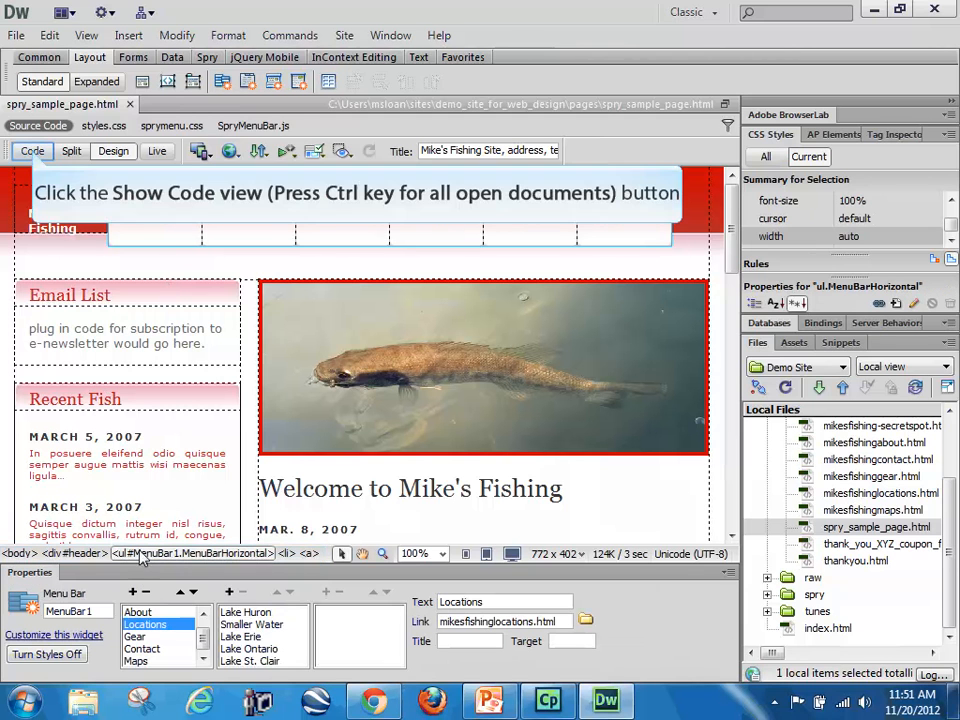
left_click(33, 151)
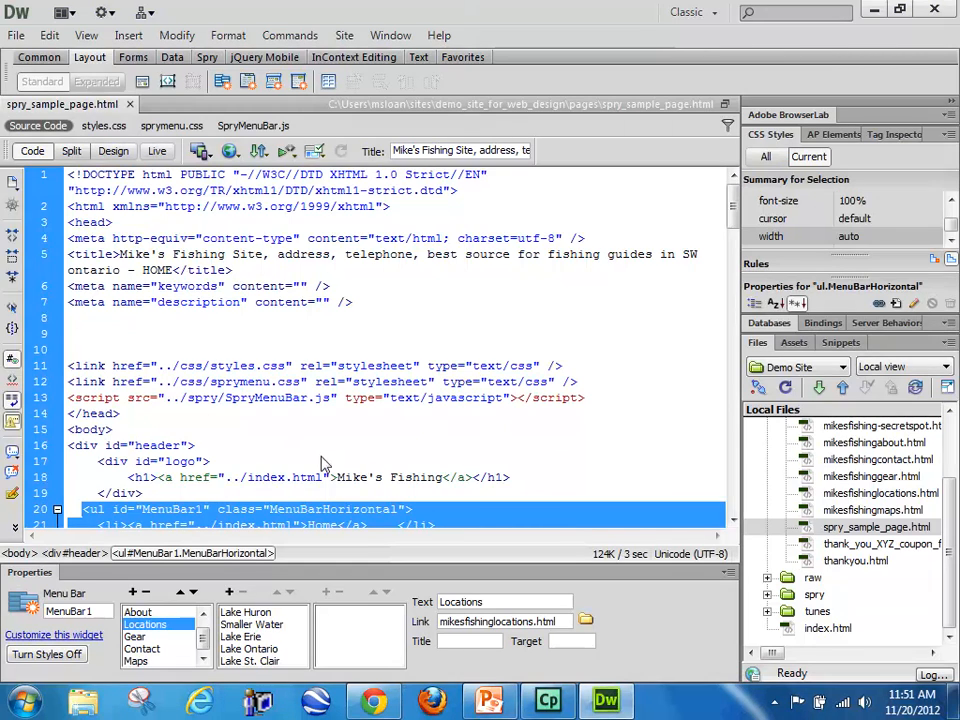
scroll(322, 465, "down", 9)
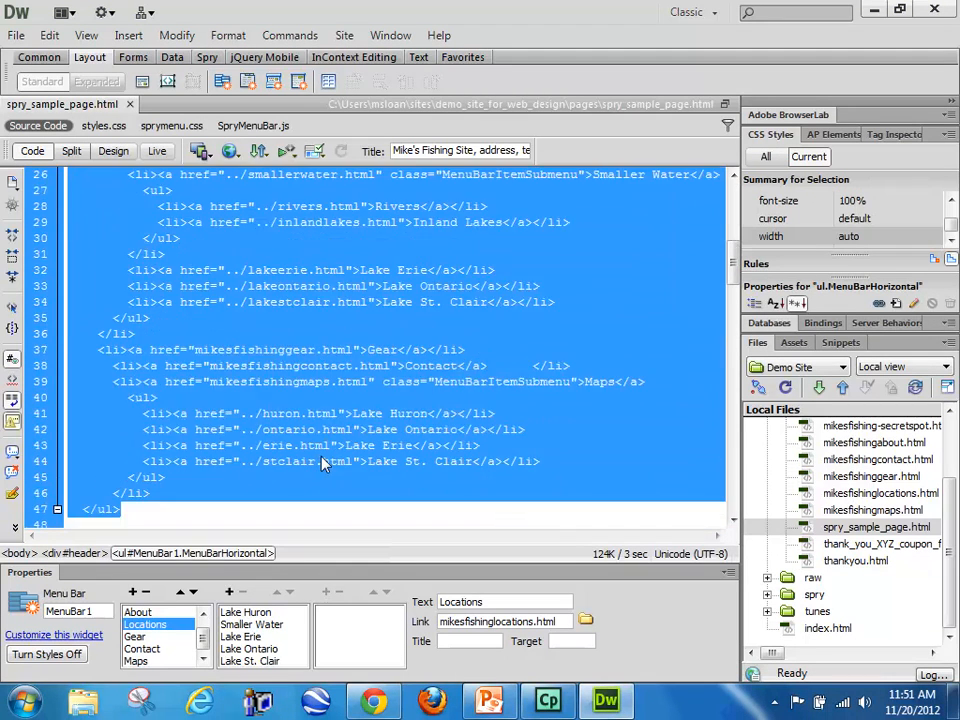
scroll(322, 465, "up", 2)
key("ctrl+x")
key("ctrl+v")
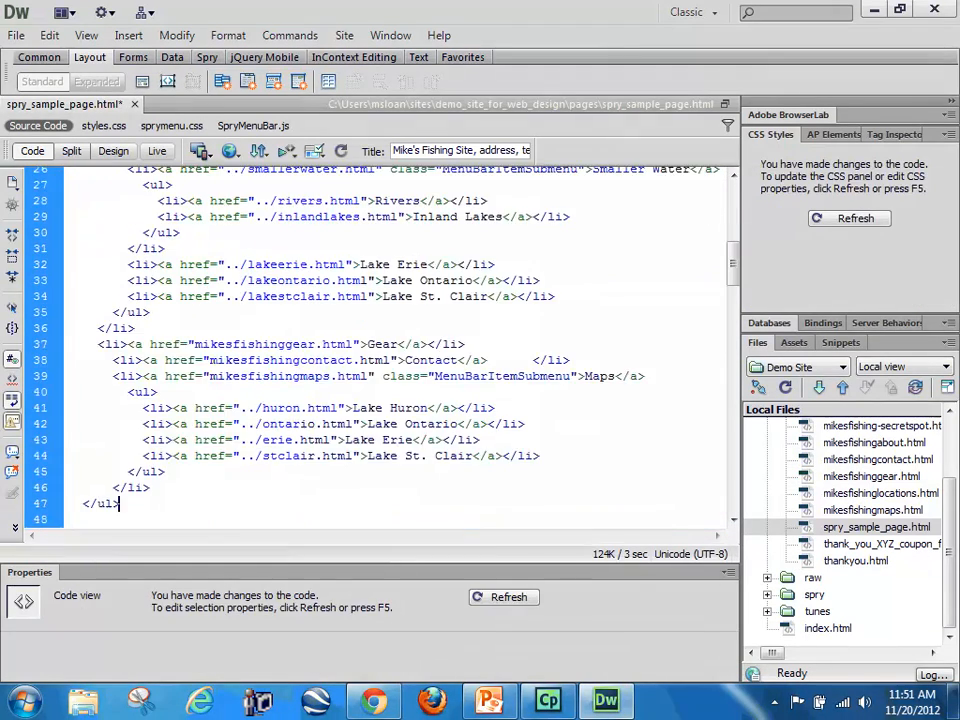
Step: Highlight the sprymenu.css and SpryMenuBar.js lines in the head, and the MenuBar1 script block just before the closing body tag
scroll(323, 455, "up", 3)
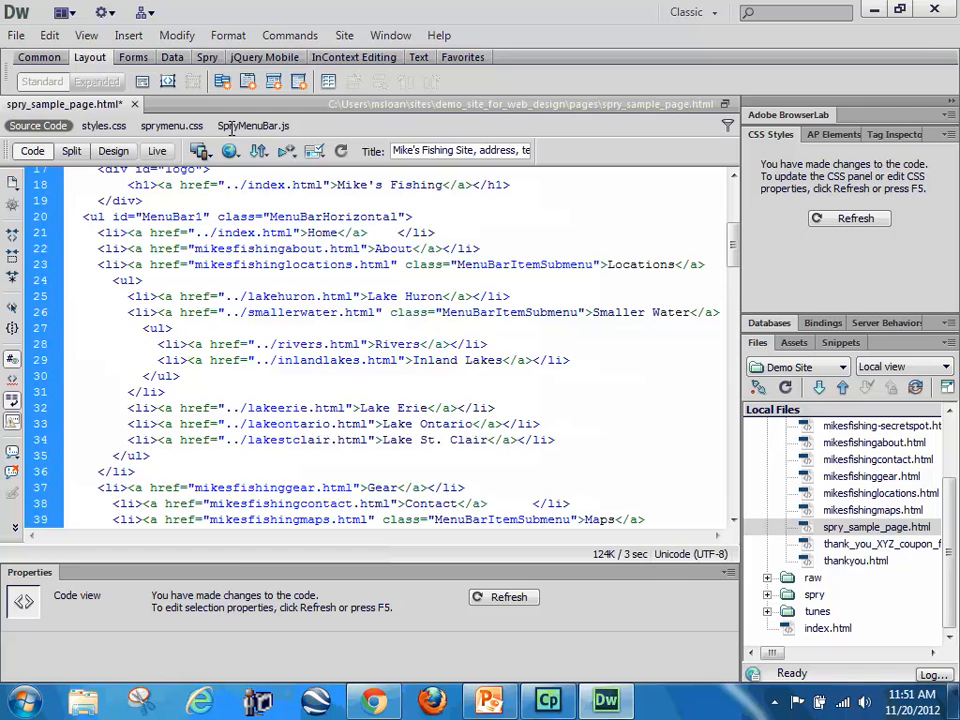
scroll(296, 454, "up", 5)
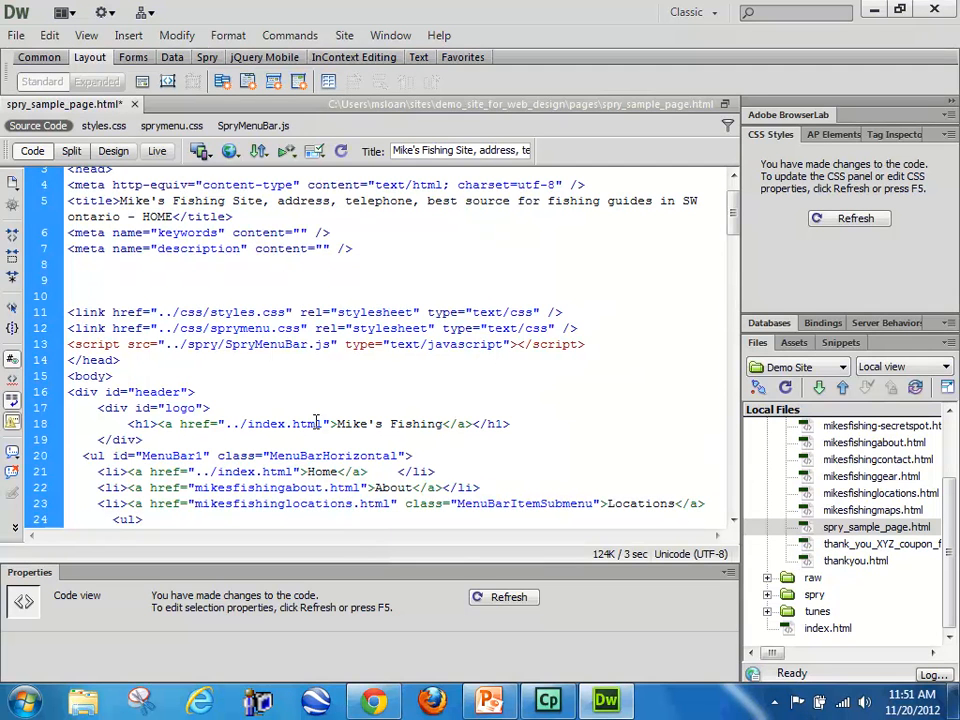
scroll(316, 422, "up", 1)
left_click_drag(70, 362, 561, 360)
left_click(181, 408)
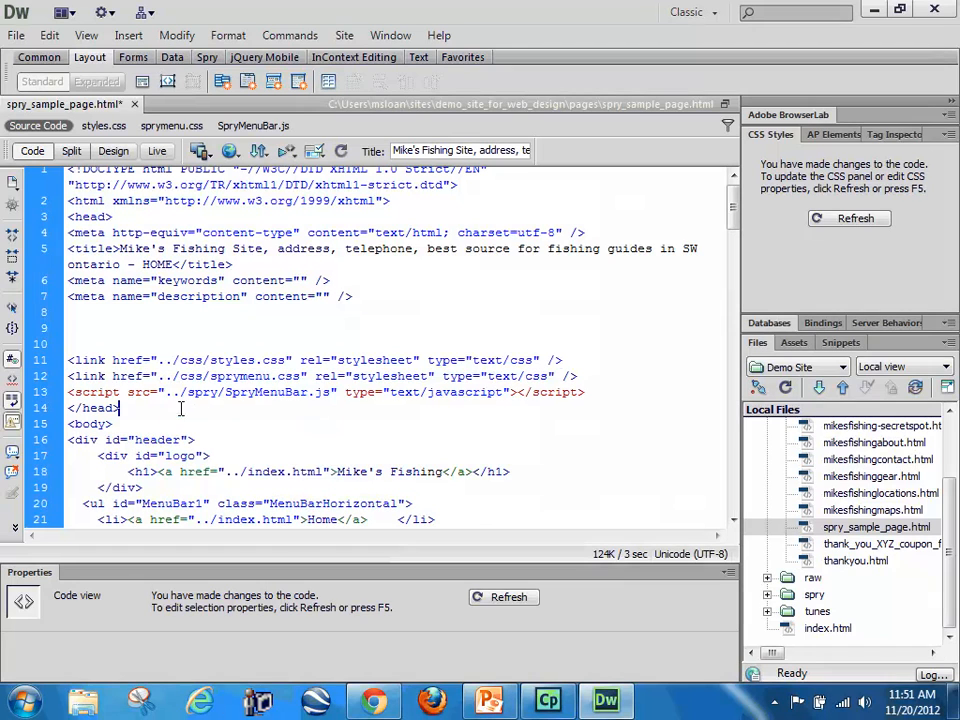
left_click_drag(67, 376, 594, 391)
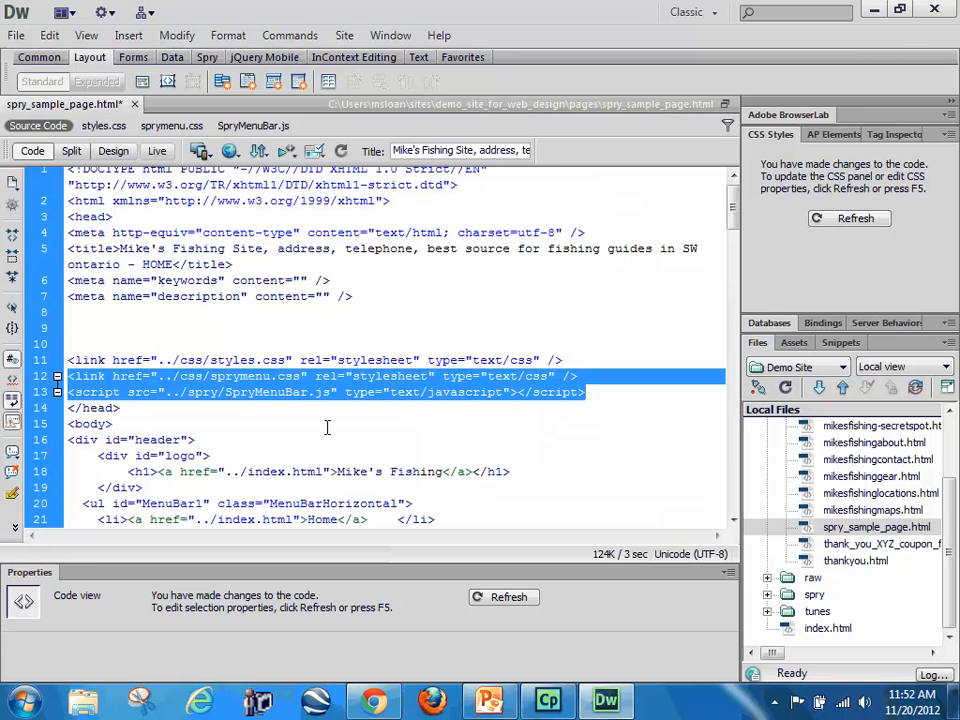
scroll(320, 443, "down", 20)
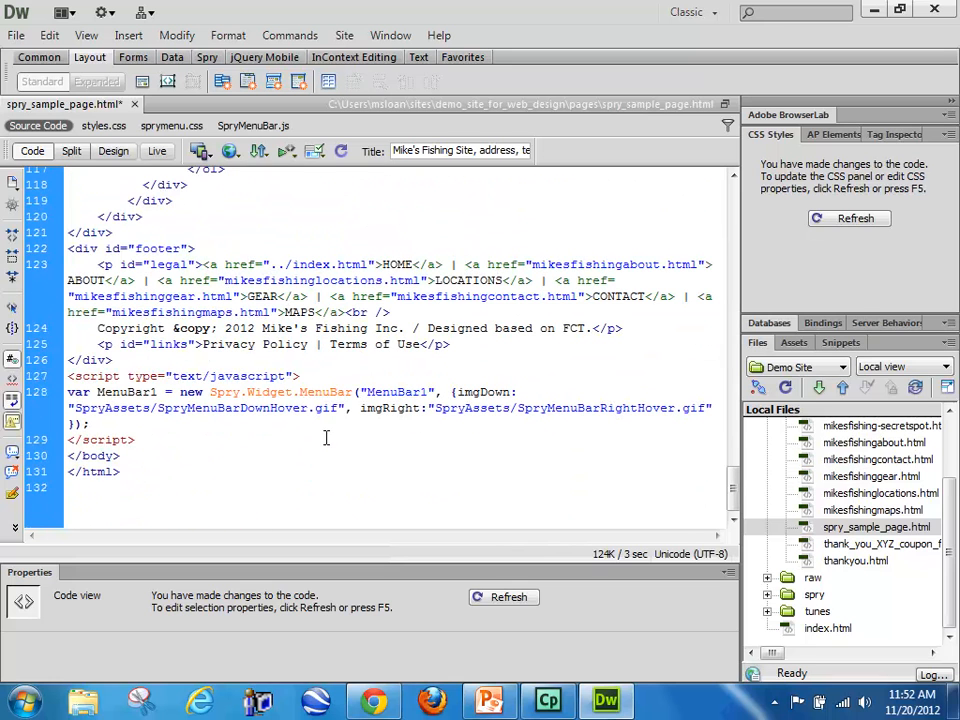
left_click_drag(68, 376, 137, 437)
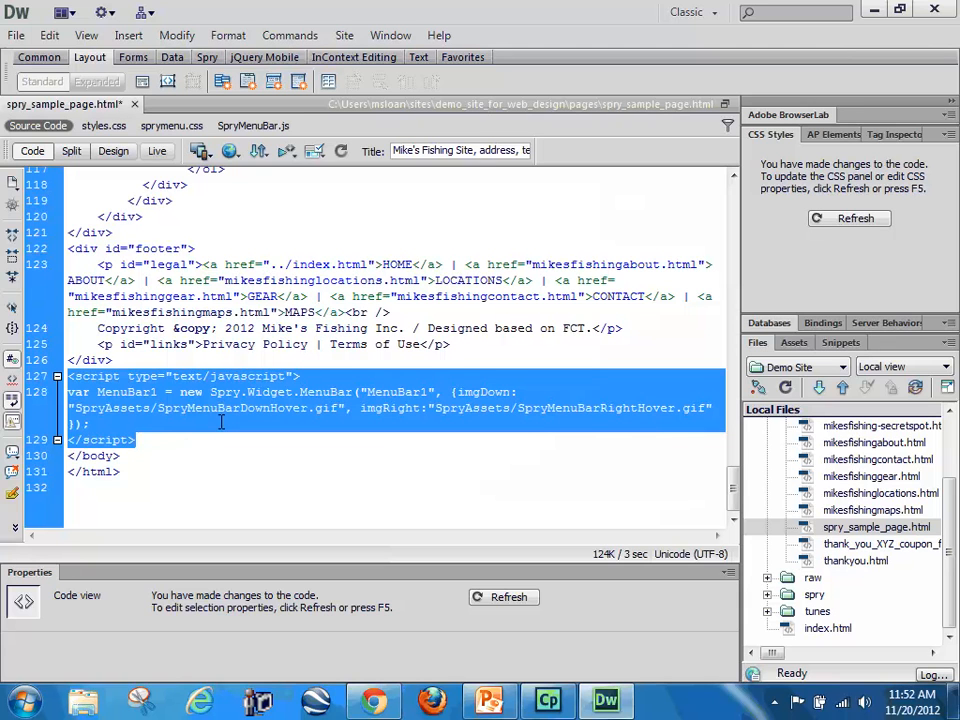
Step: Review the menu list code, the closing MenuBar1 script and the head's two Spry reference lines once more
scroll(260, 390, "up", 15)
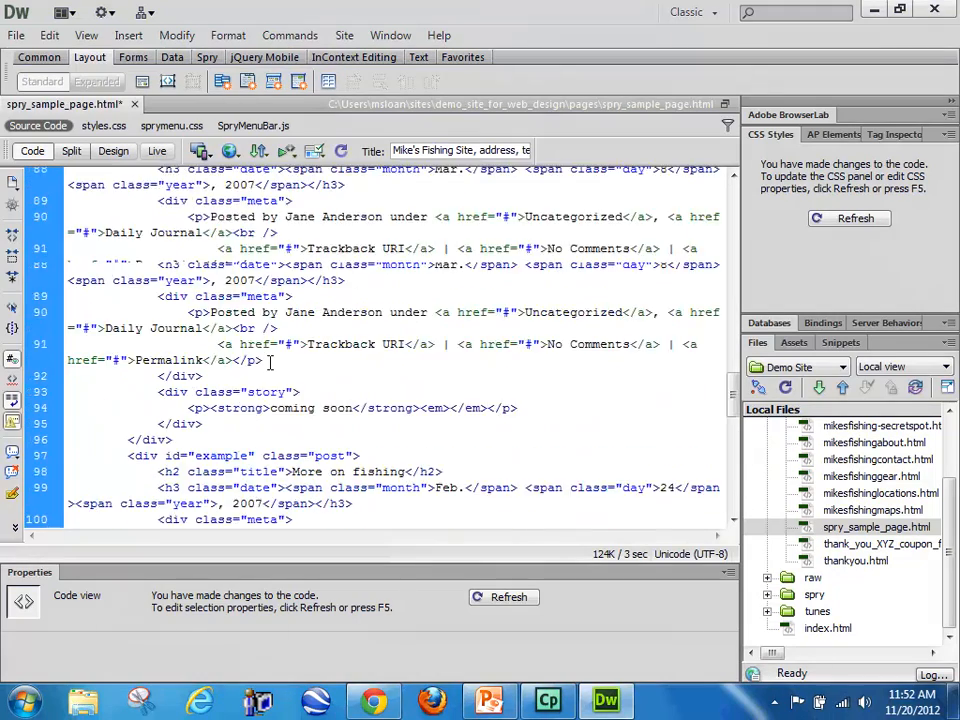
scroll(270, 362, "up", 17)
scroll(270, 360, "down", 5)
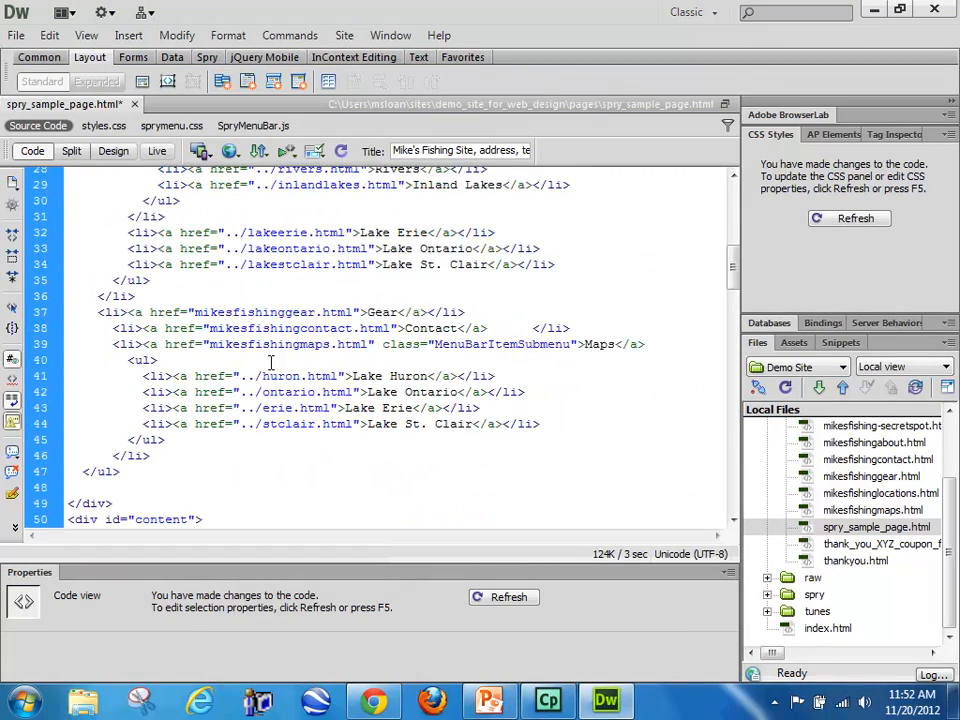
scroll(275, 320, "up", 4)
left_click(291, 333)
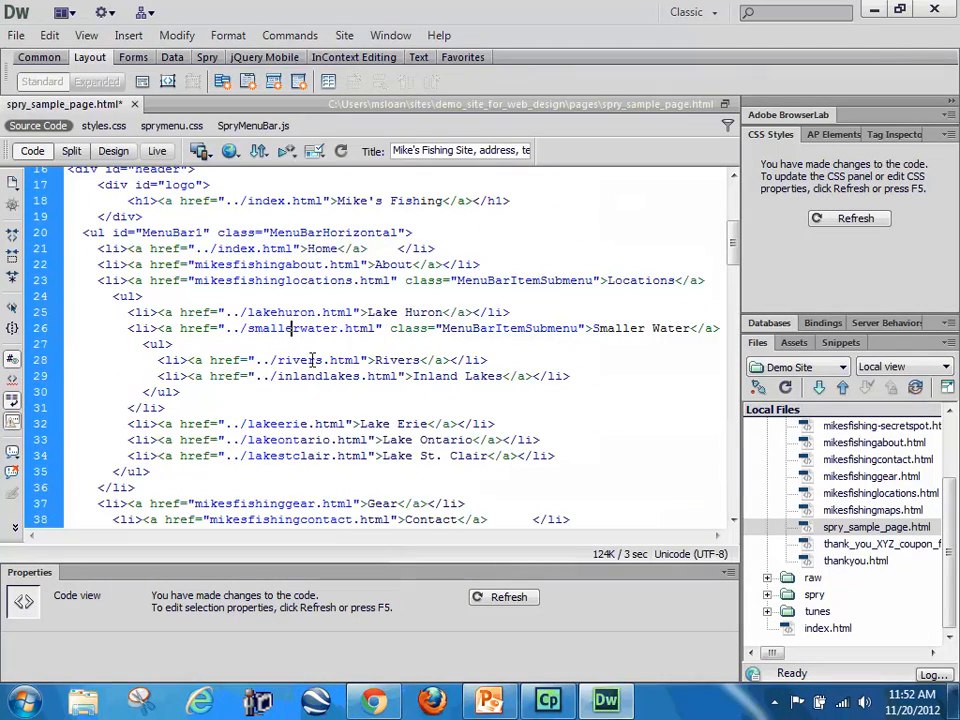
scroll(311, 358, "down", 1)
scroll(311, 358, "down", 20)
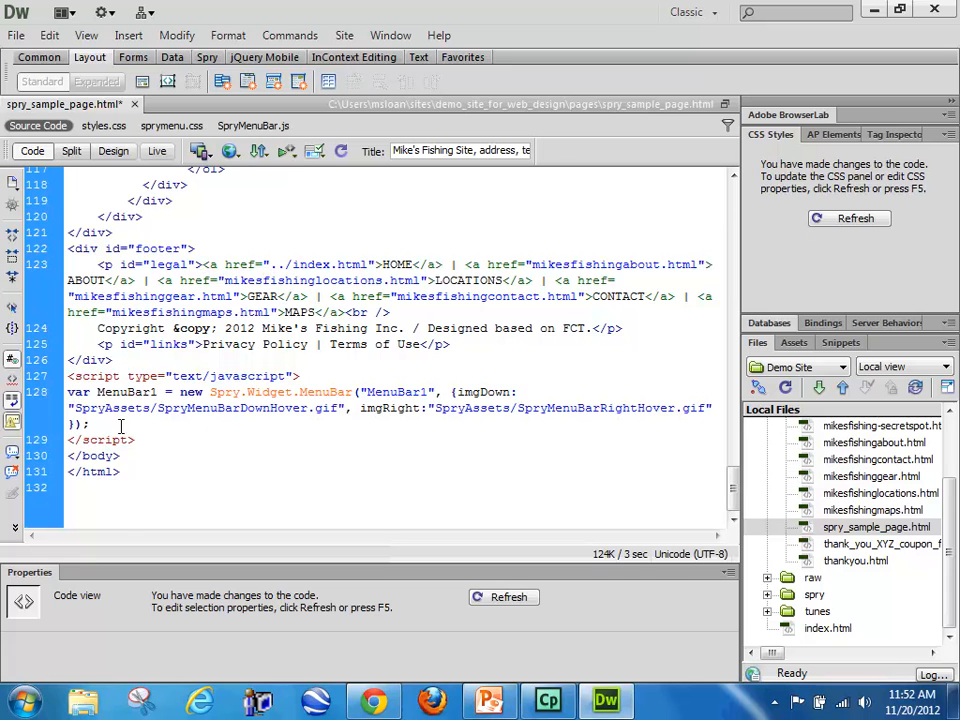
scroll(234, 398, "up", 13)
scroll(234, 395, "up", 16)
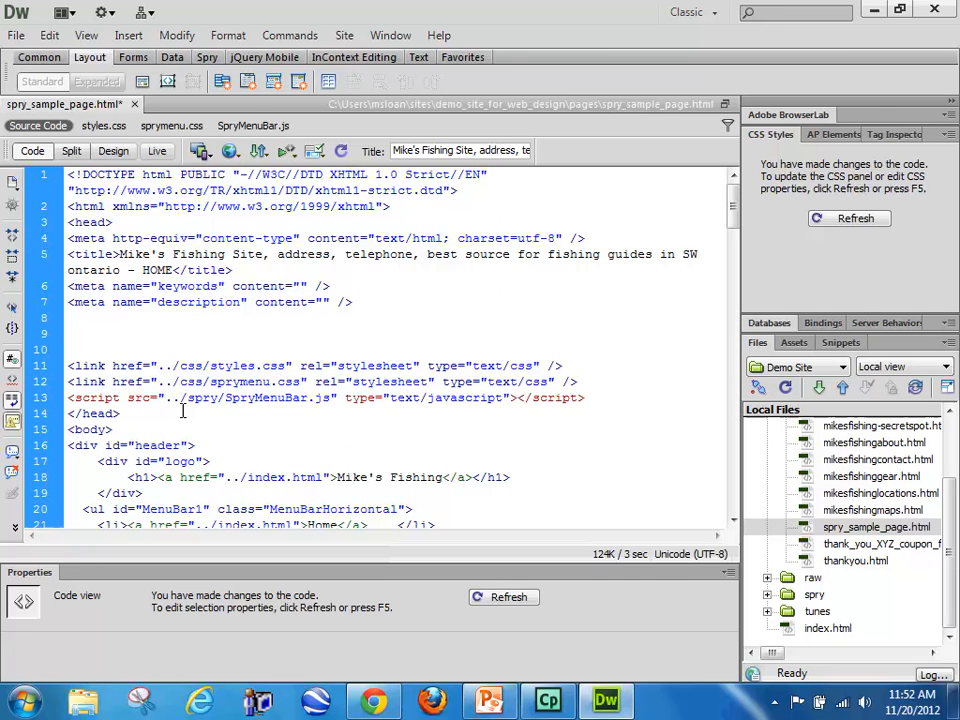
left_click_drag(585, 397, 68, 382)
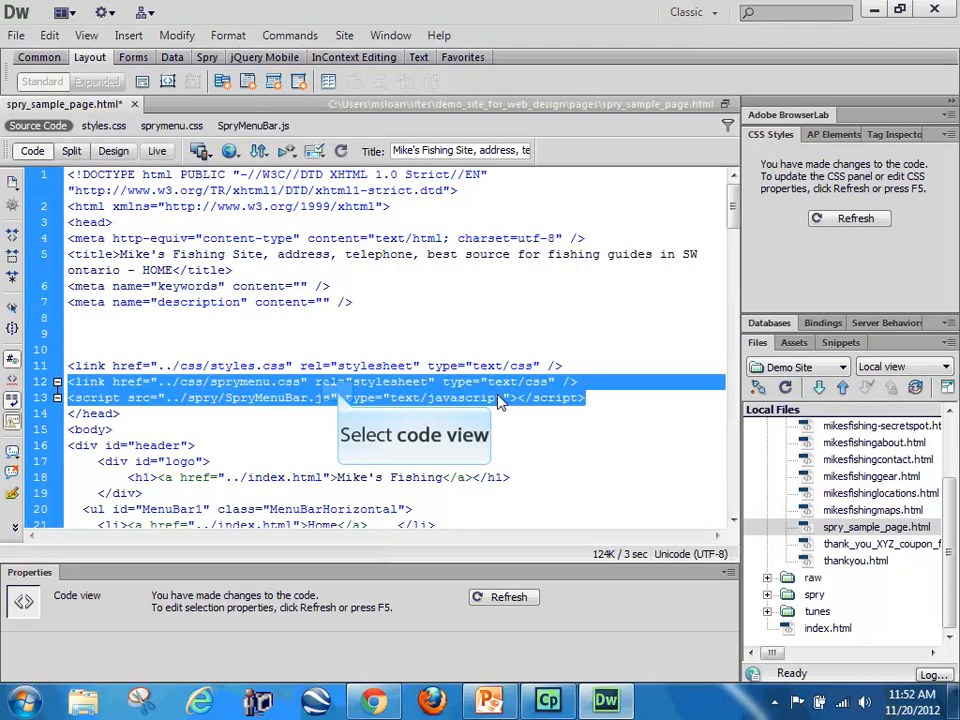
left_click(340, 398)
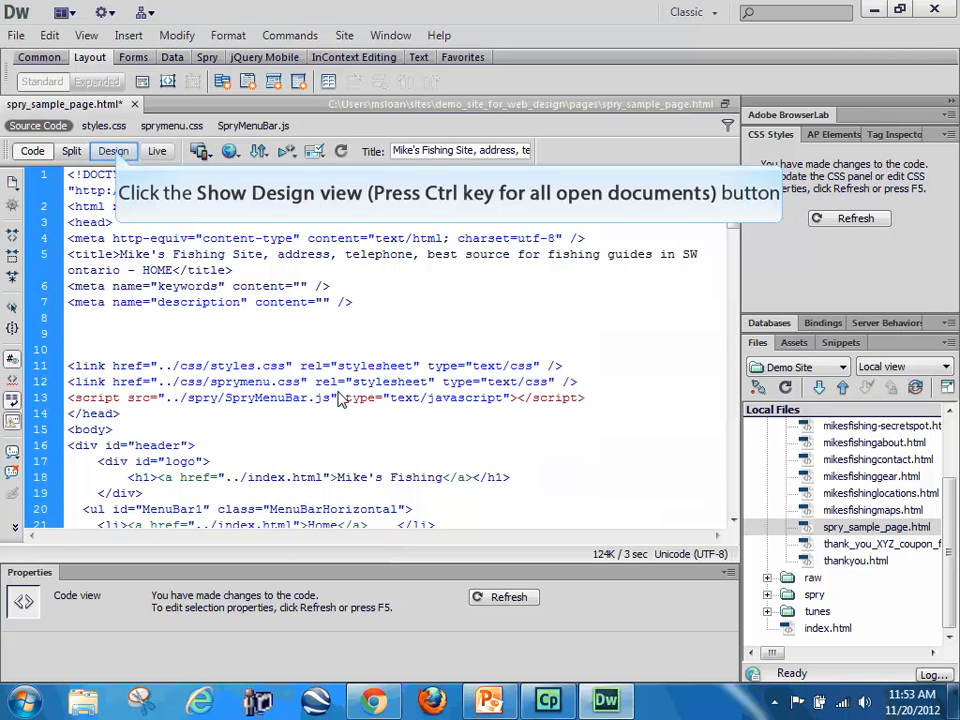
Step: Preview the Locations dropdown of the menu bar in Live view and return to Design view
left_click(115, 152)
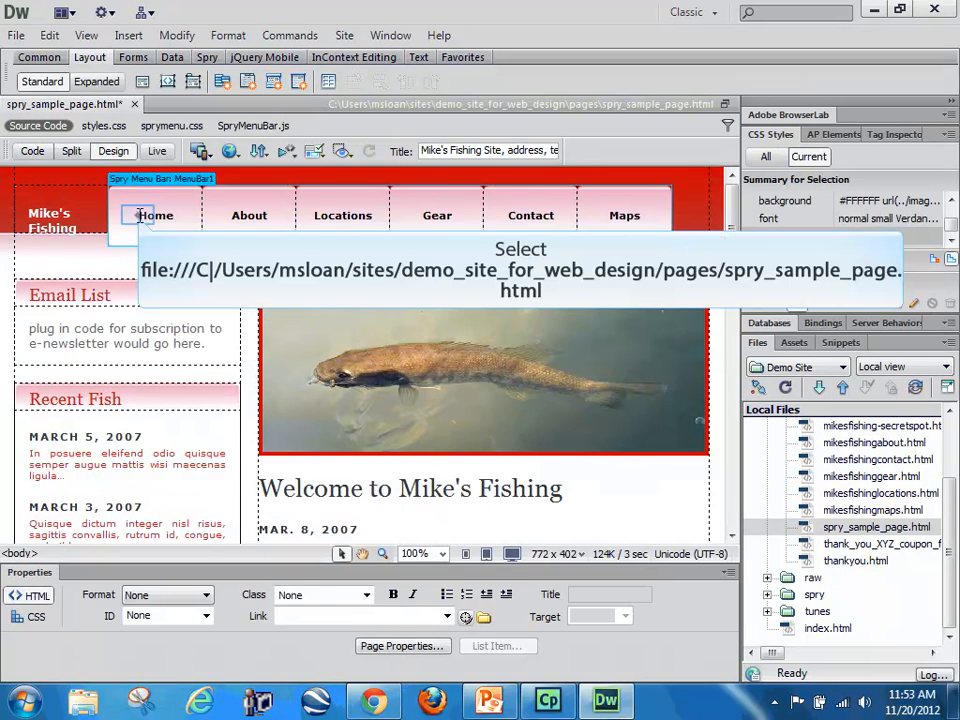
left_click(139, 216)
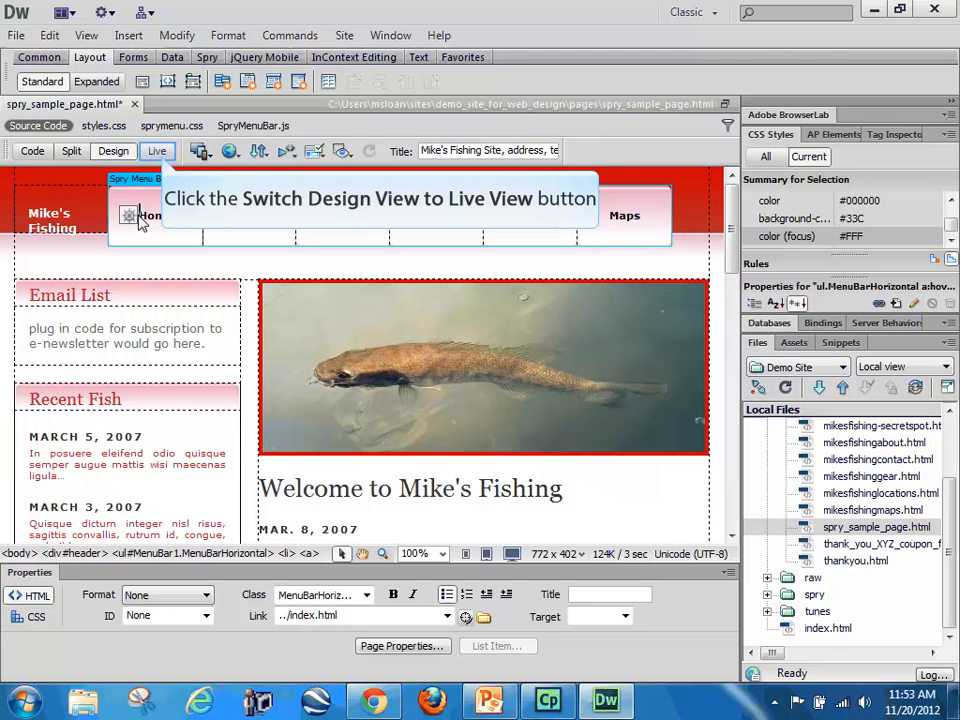
left_click(158, 155)
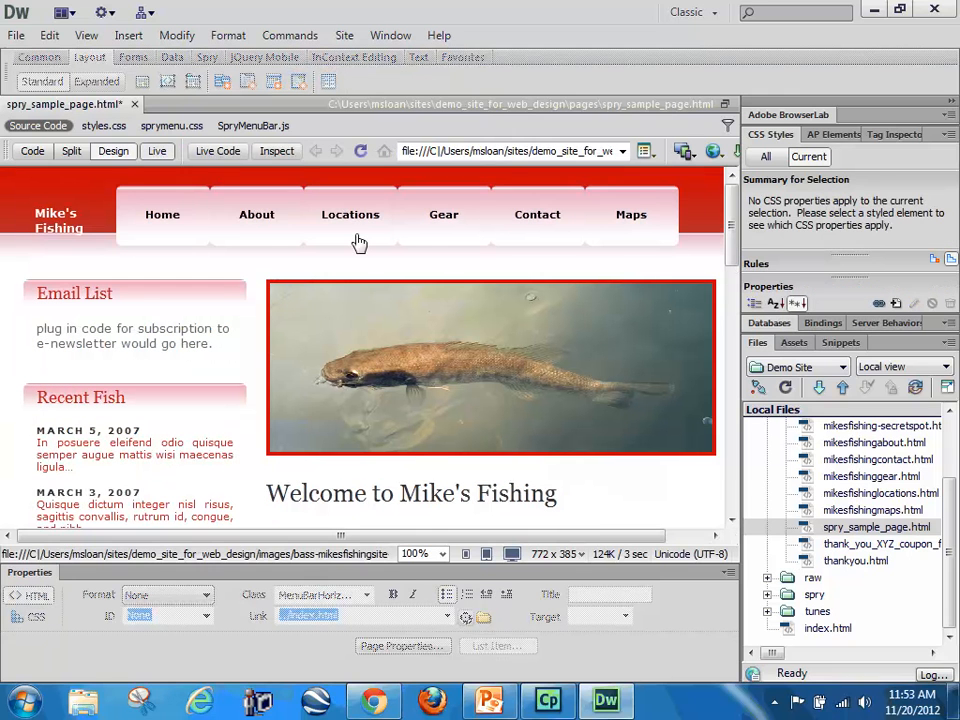
mouse_move(358, 242)
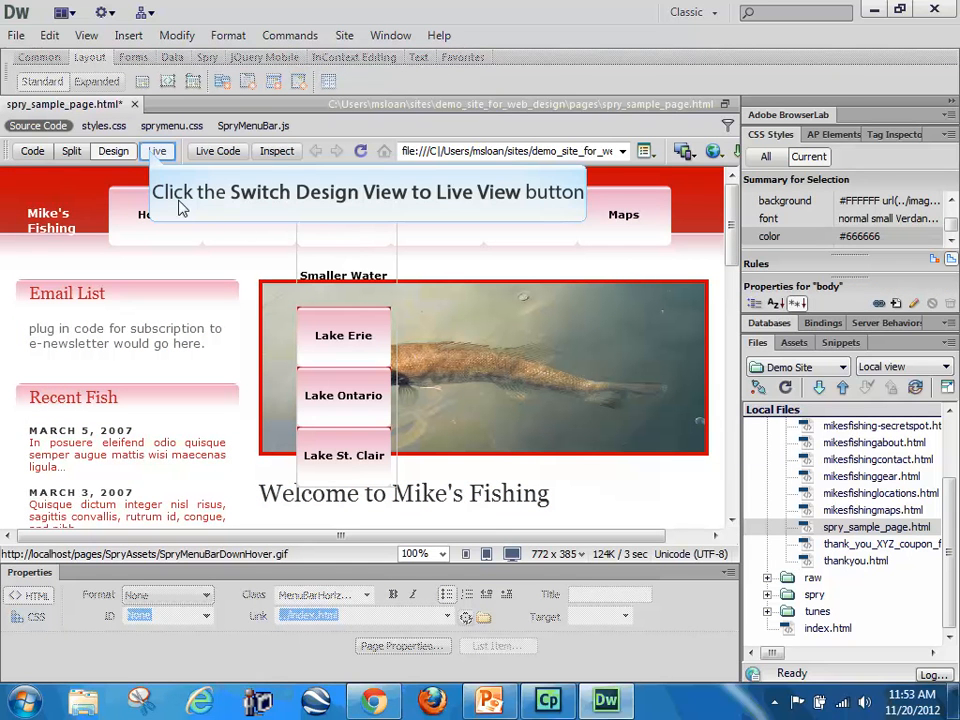
left_click(155, 151)
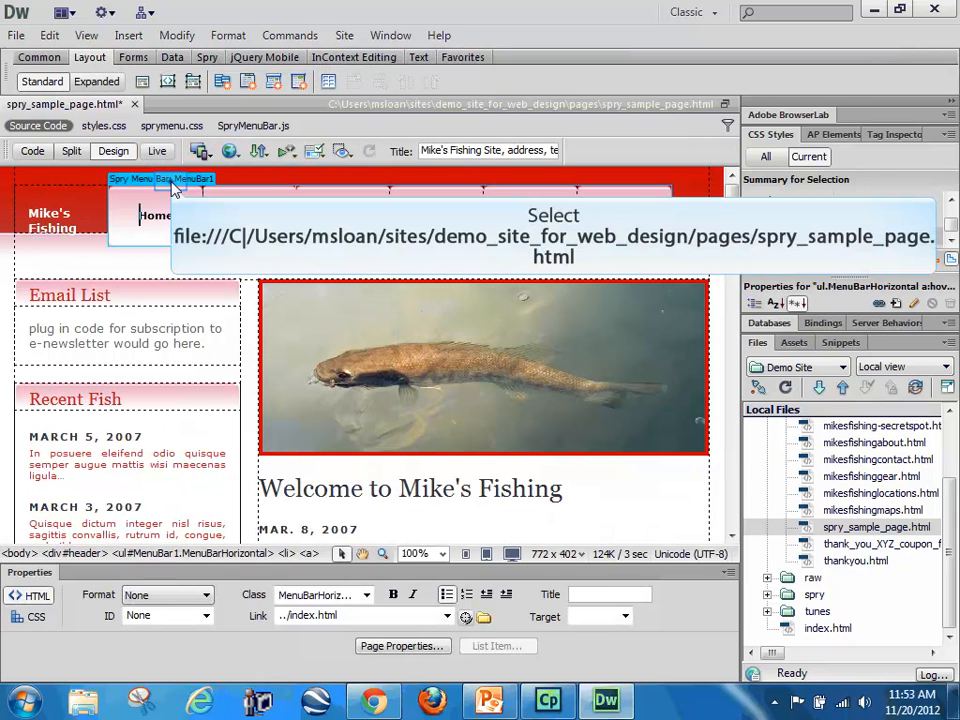
Step: Inspect the menu bar widget and its Home and Locations items in the design, and save spry_sample_page.html
left_click(170, 181)
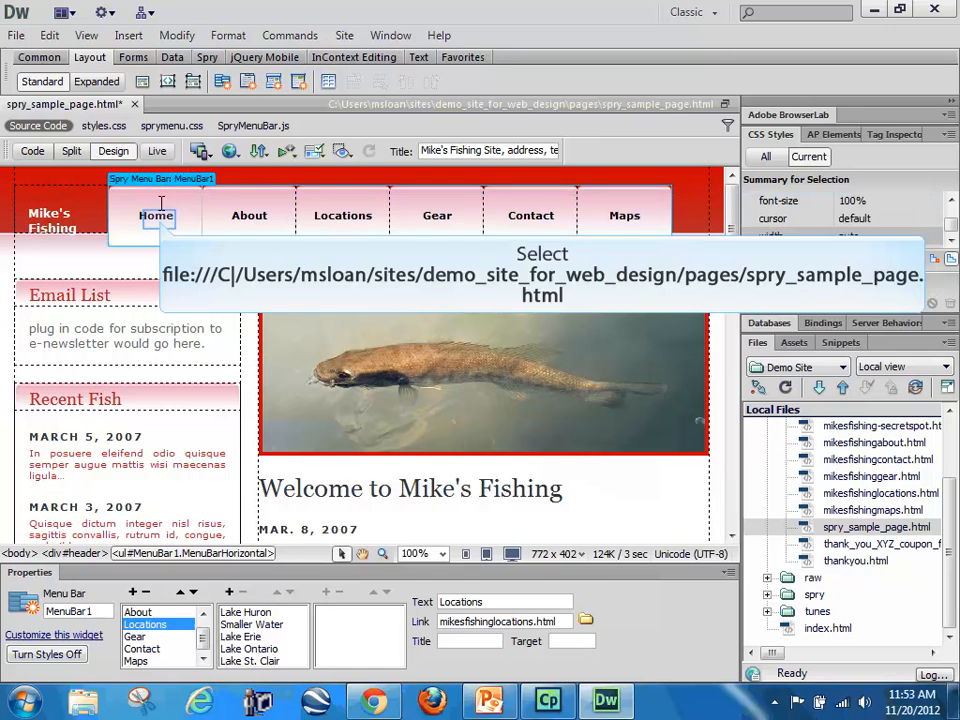
left_click(150, 218)
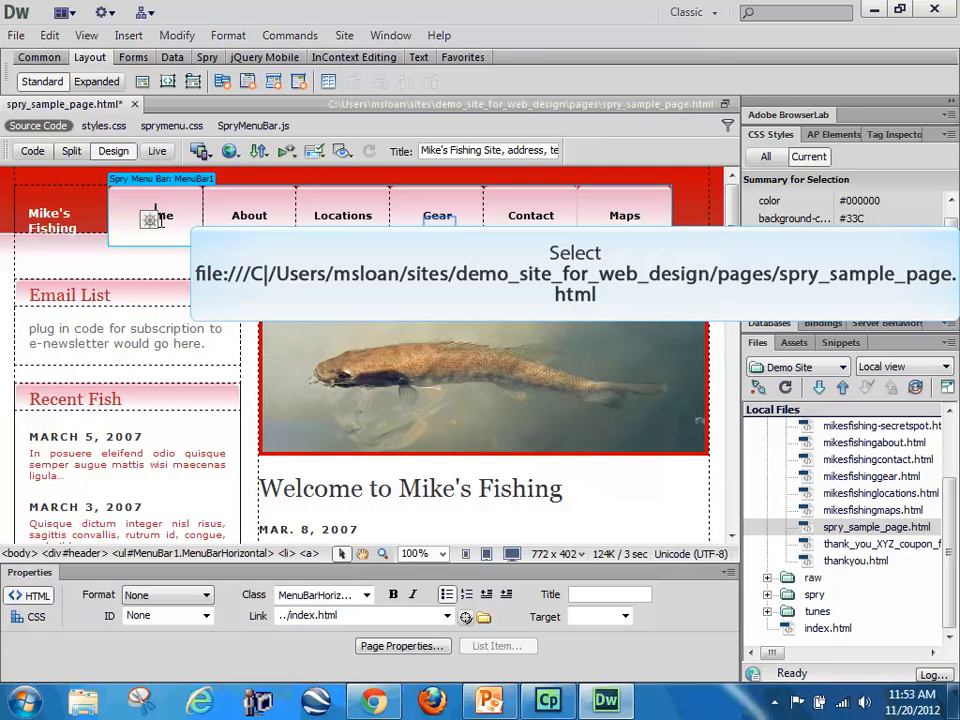
left_click(440, 228)
double_click(343, 215)
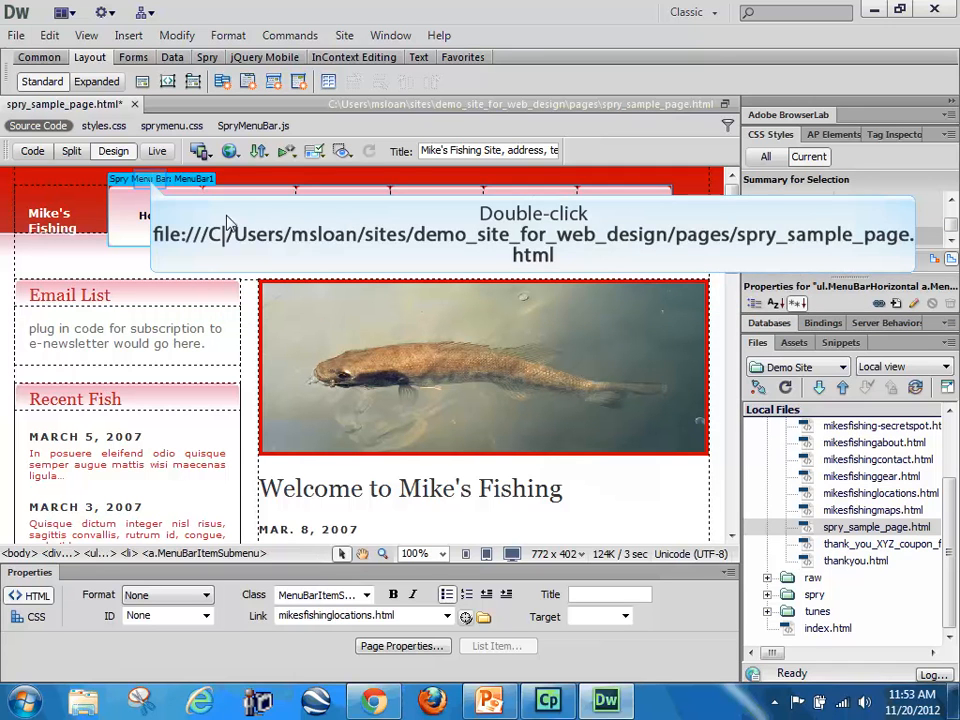
left_click(153, 186)
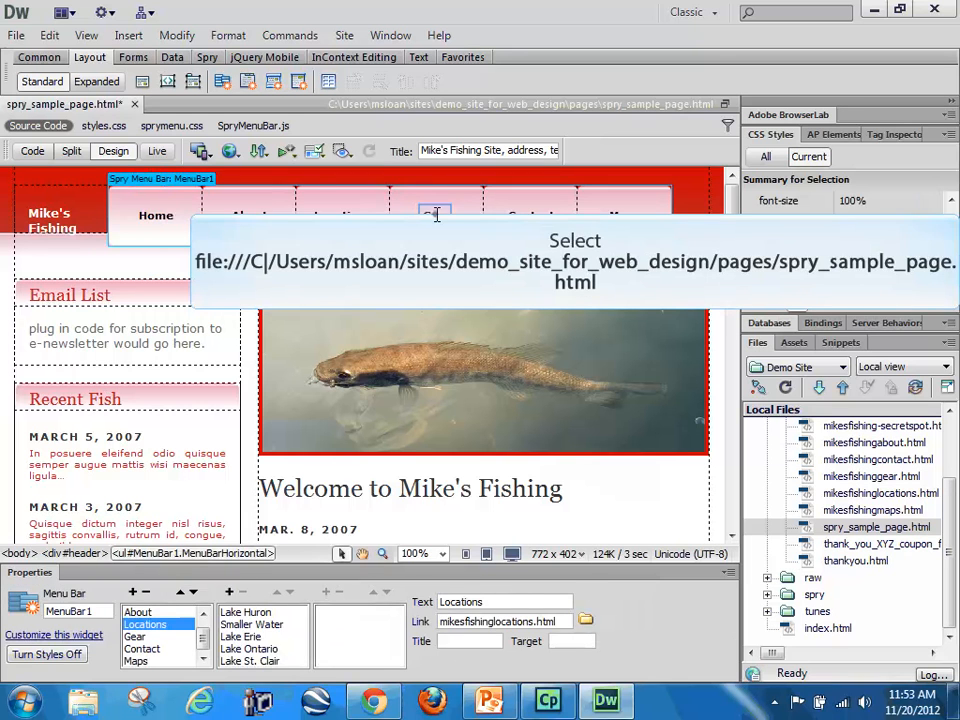
left_click(195, 208)
left_click(190, 180)
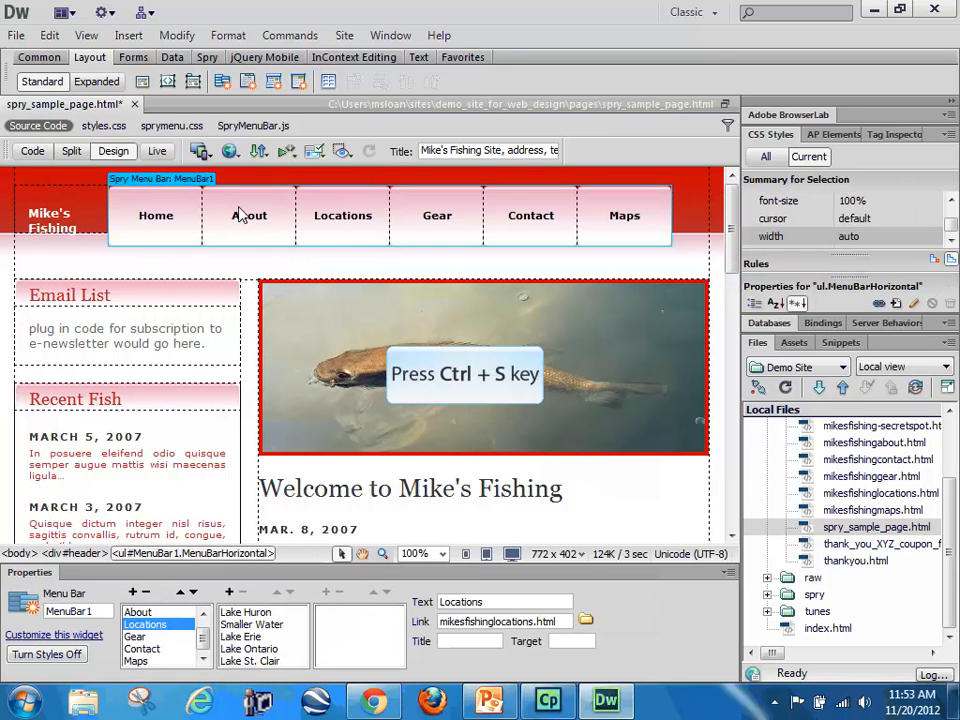
key("ctrl+s")
Step: Check the Gear item of the menu bar and open index.html from the site root
left_click(329, 215)
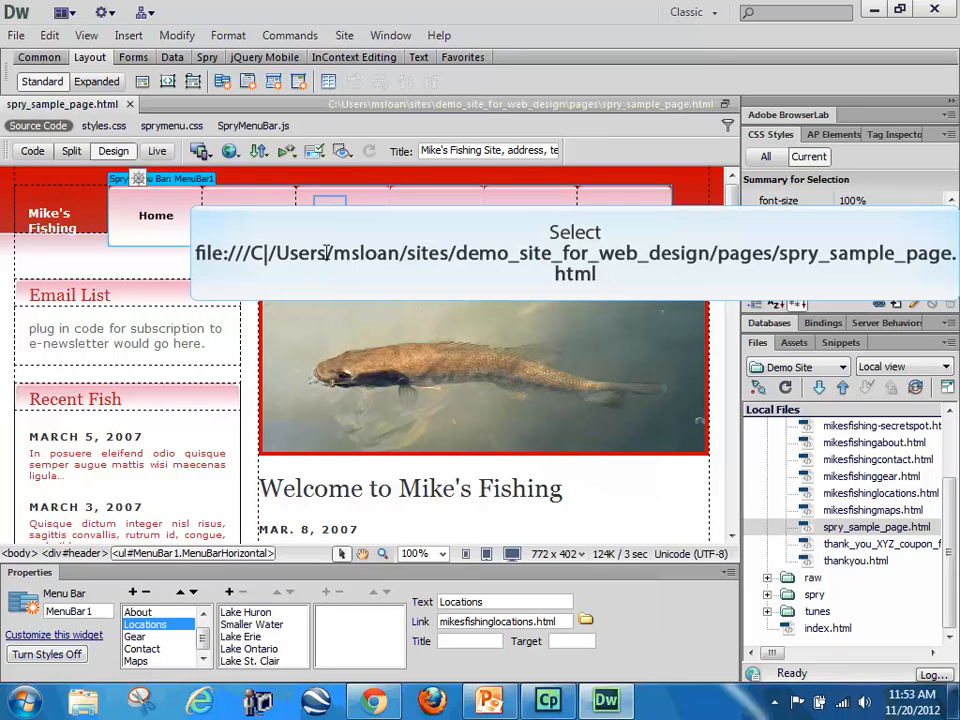
left_click(417, 219)
double_click(451, 221)
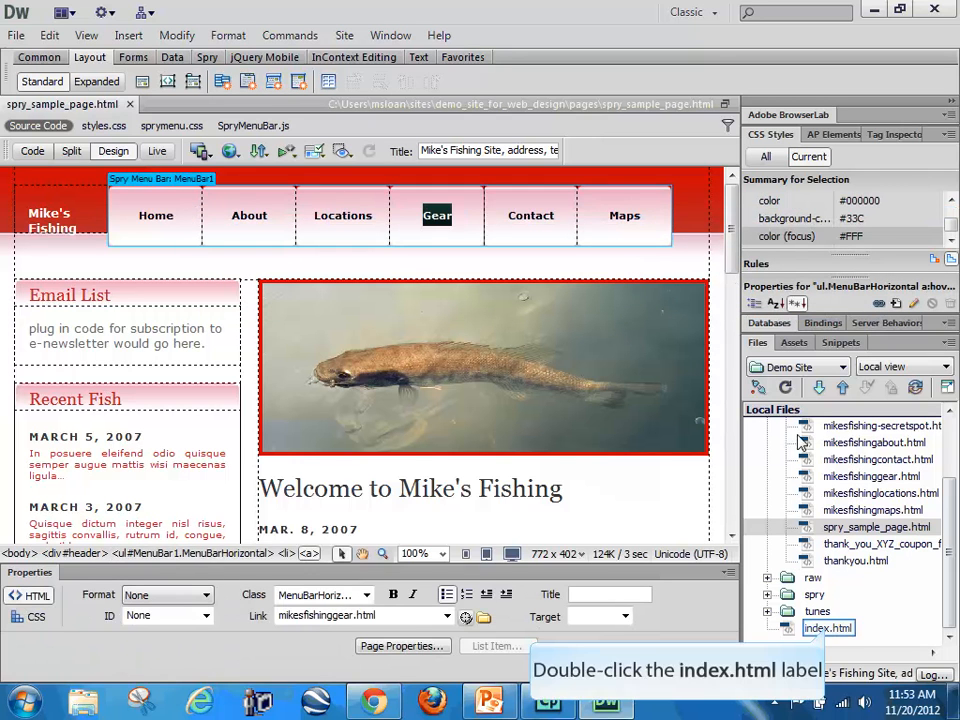
double_click(828, 630)
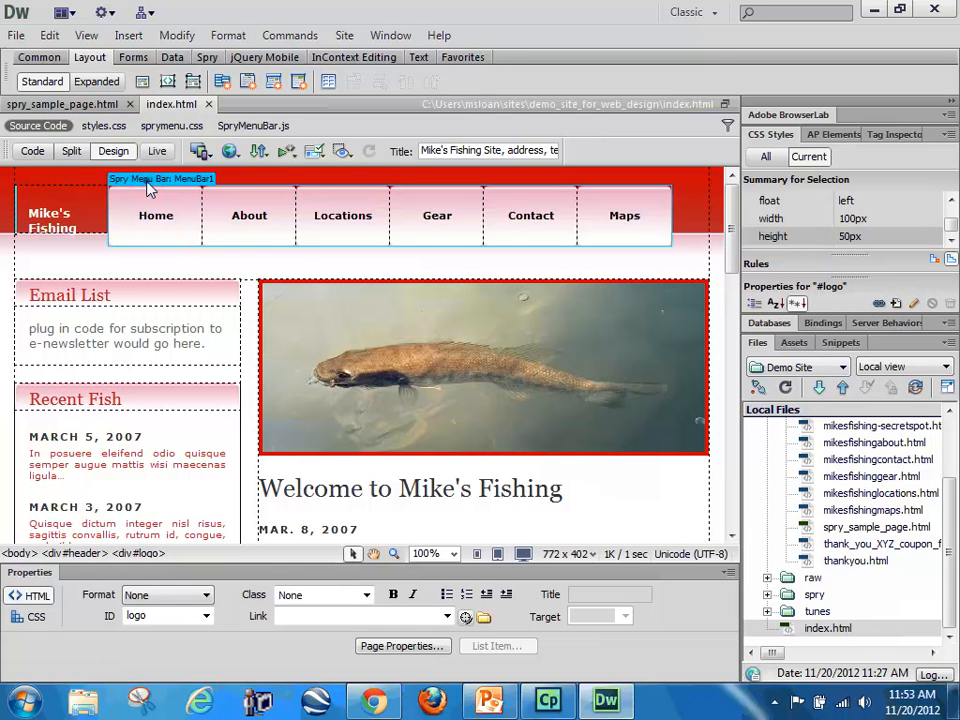
Step: Inspect the menu bar widget and its Locations, Gear, Contact and Maps items in the index.html design
left_click(147, 183)
left_click(321, 213)
left_click(422, 220)
left_click(543, 220)
left_click(613, 221)
left_click(579, 246)
left_click(543, 217)
left_click(541, 216)
left_click(398, 209)
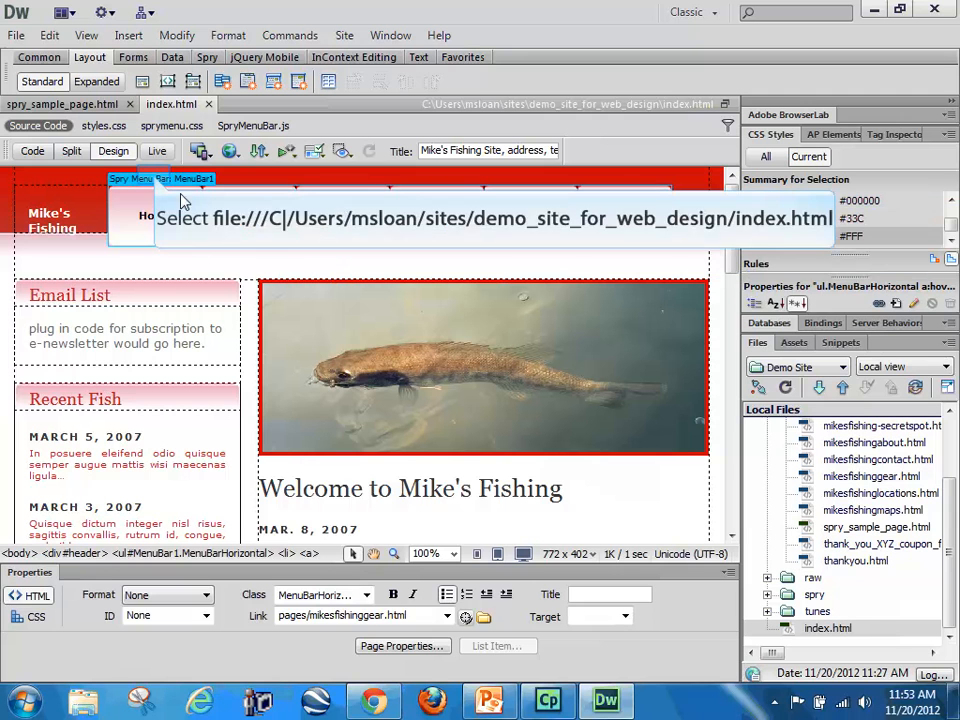
Step: Display the Smaller Water submenu item under Locations in the design and place the cursor in its text
left_click(153, 179)
left_click(145, 624)
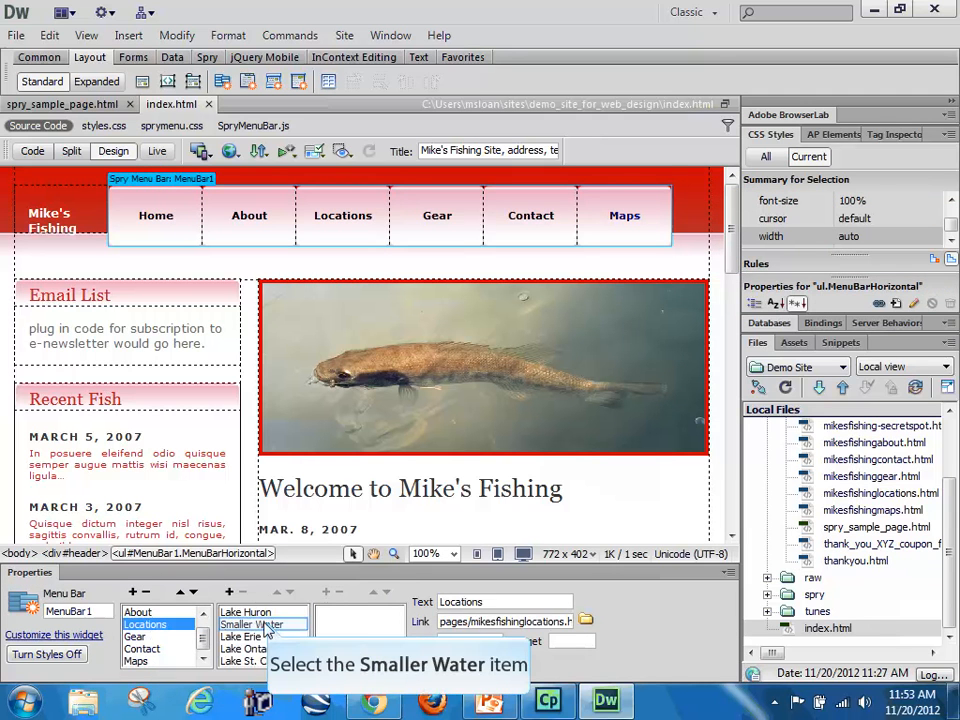
left_click(252, 624)
left_click(414, 277)
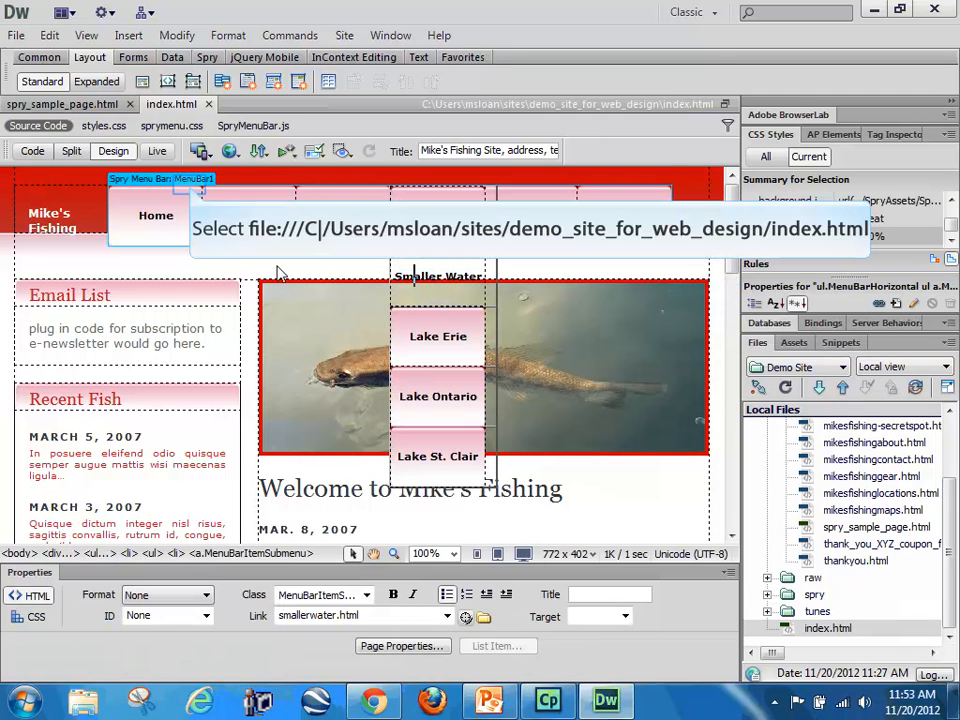
left_click(185, 180)
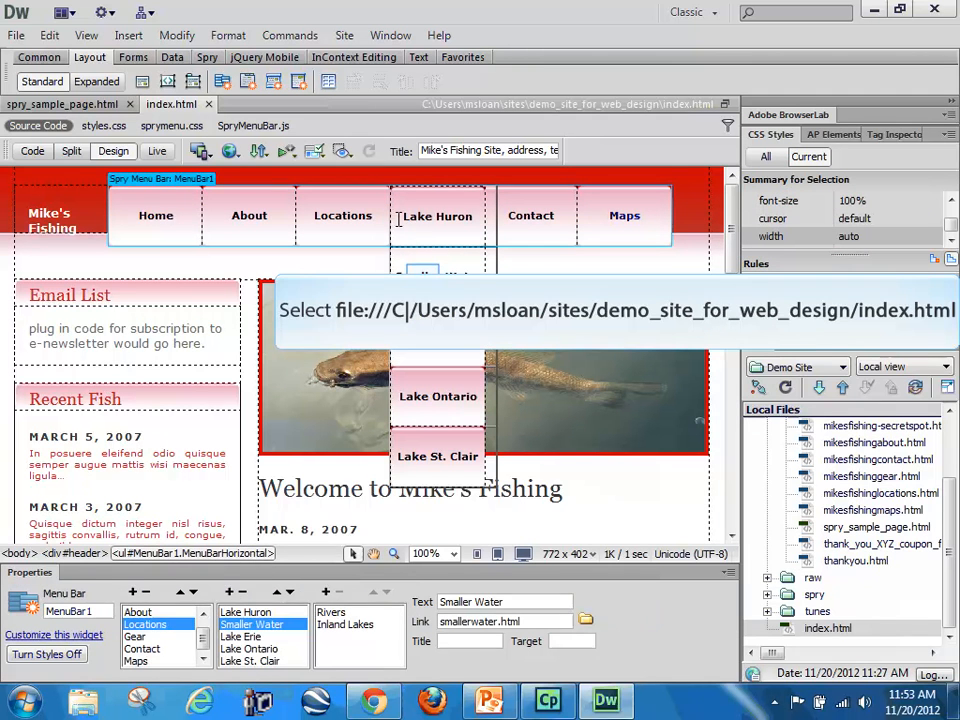
left_click(423, 274)
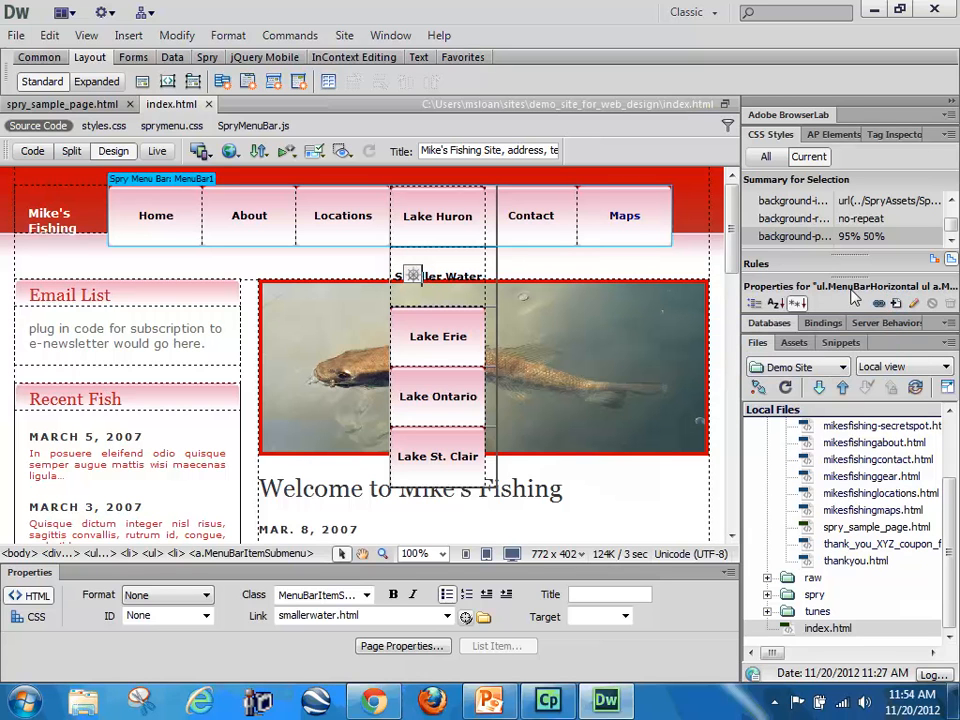
Step: Create a compound CSS rule for the Smaller Water submenu item, defined in sprymenu.css
left_click(897, 305)
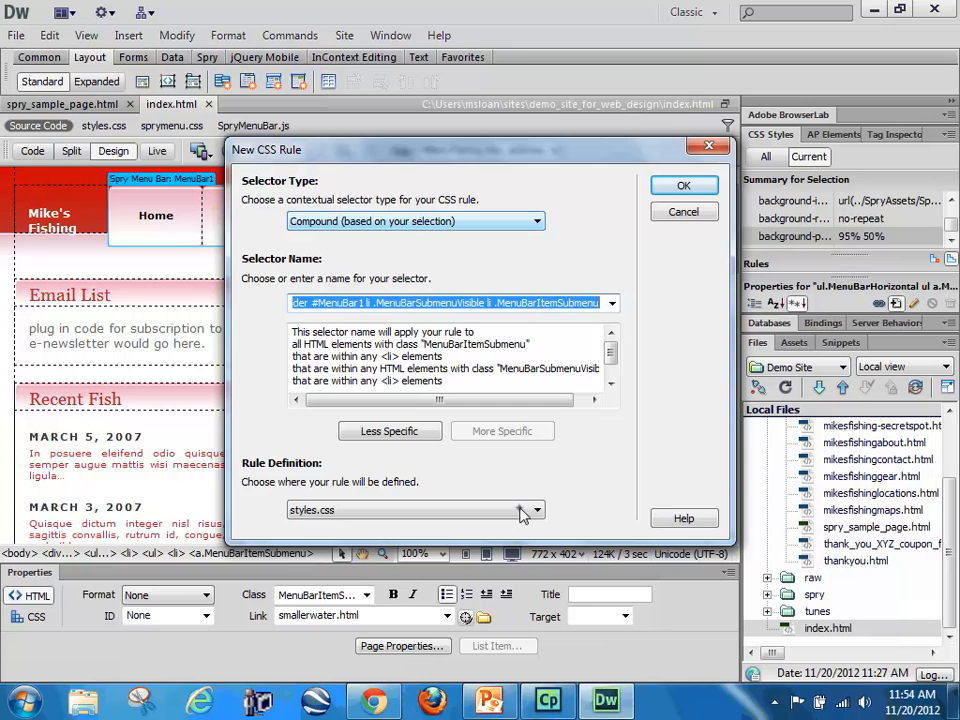
left_click(520, 512)
left_click(305, 566)
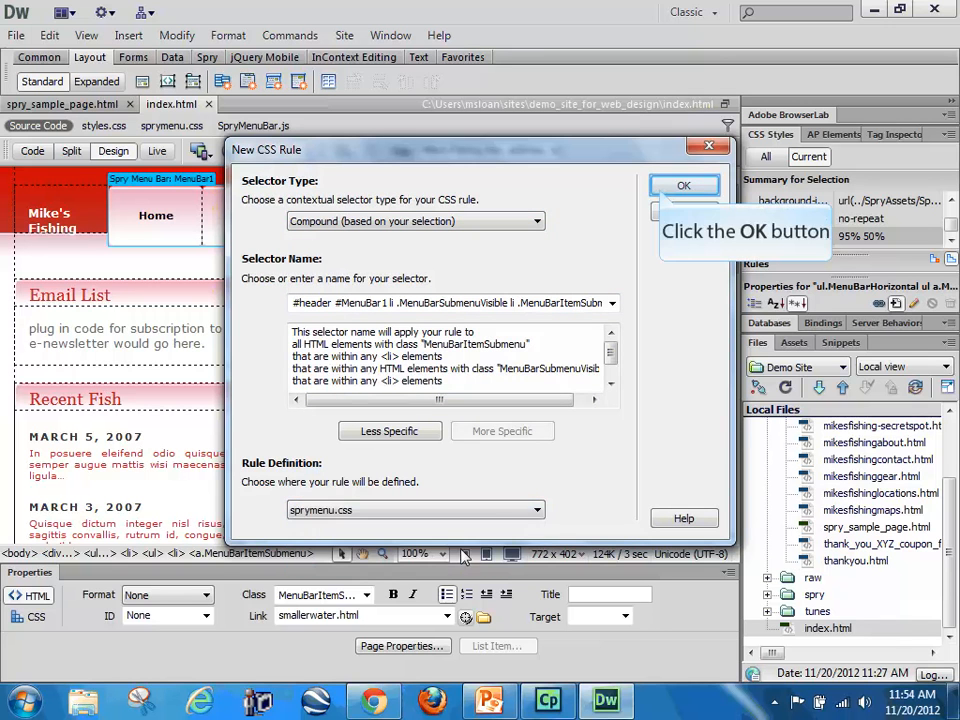
left_click(683, 186)
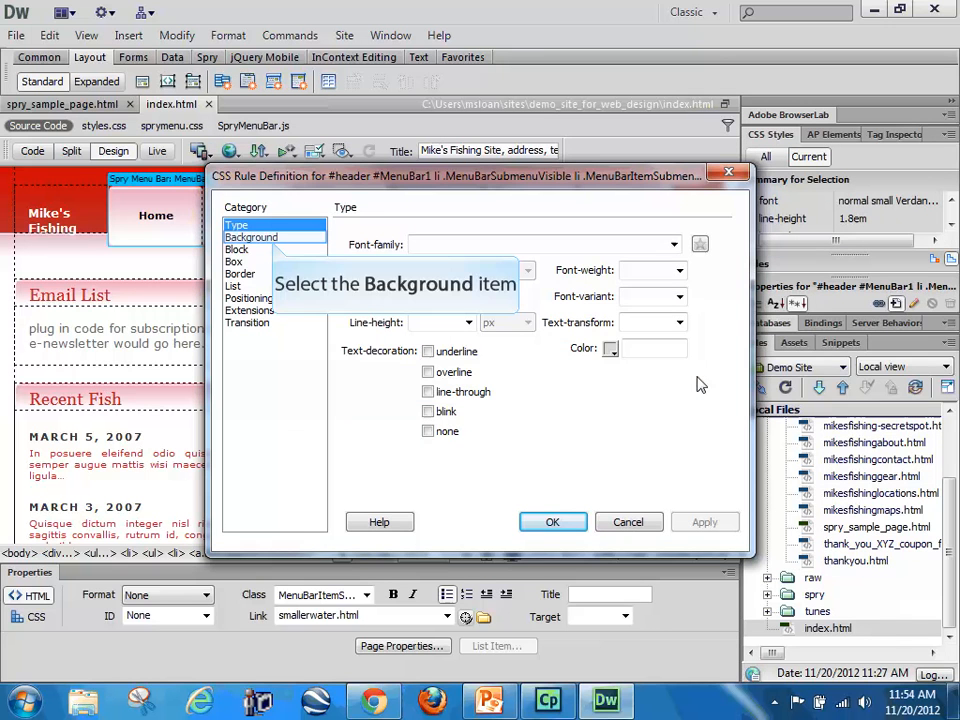
Step: Set the new rule's background image to ../images/img03.gif from the images folder and apply the rule
left_click(250, 237)
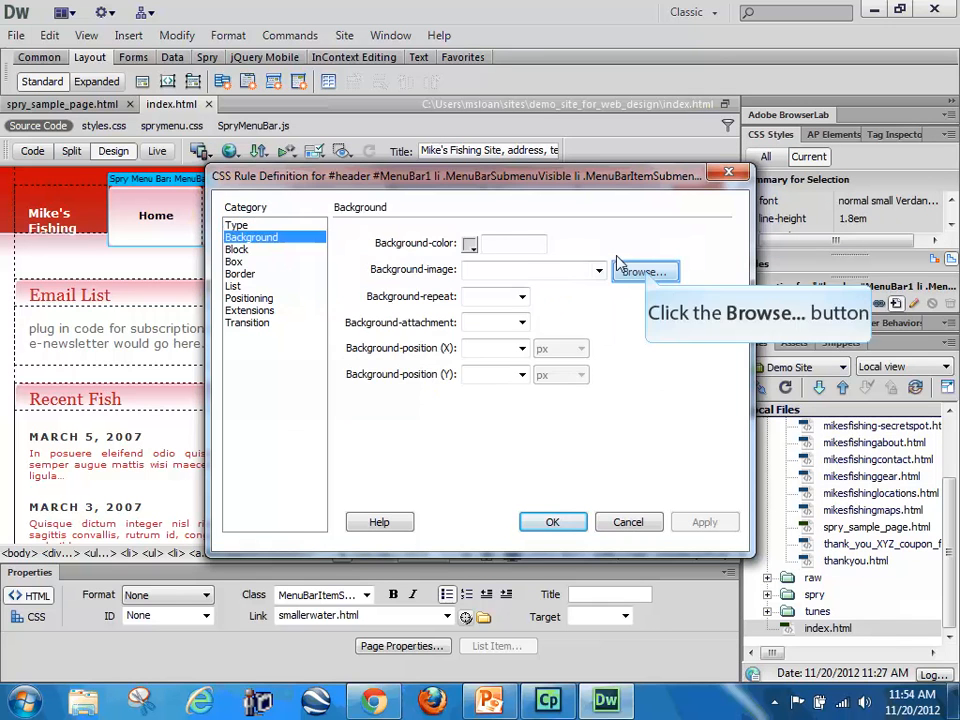
left_click(640, 272)
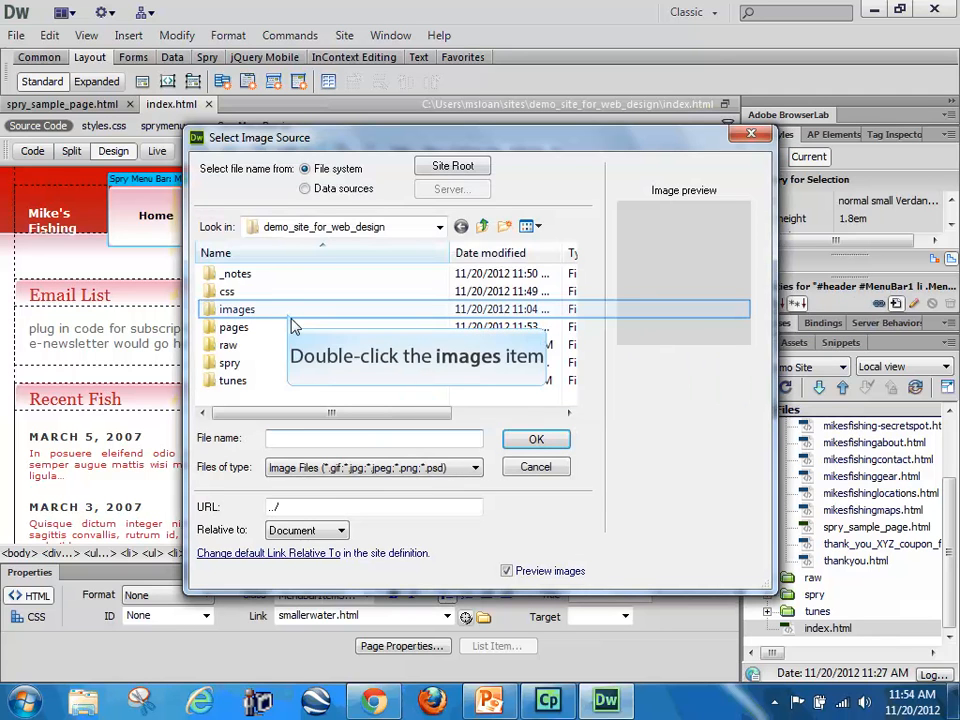
double_click(229, 311)
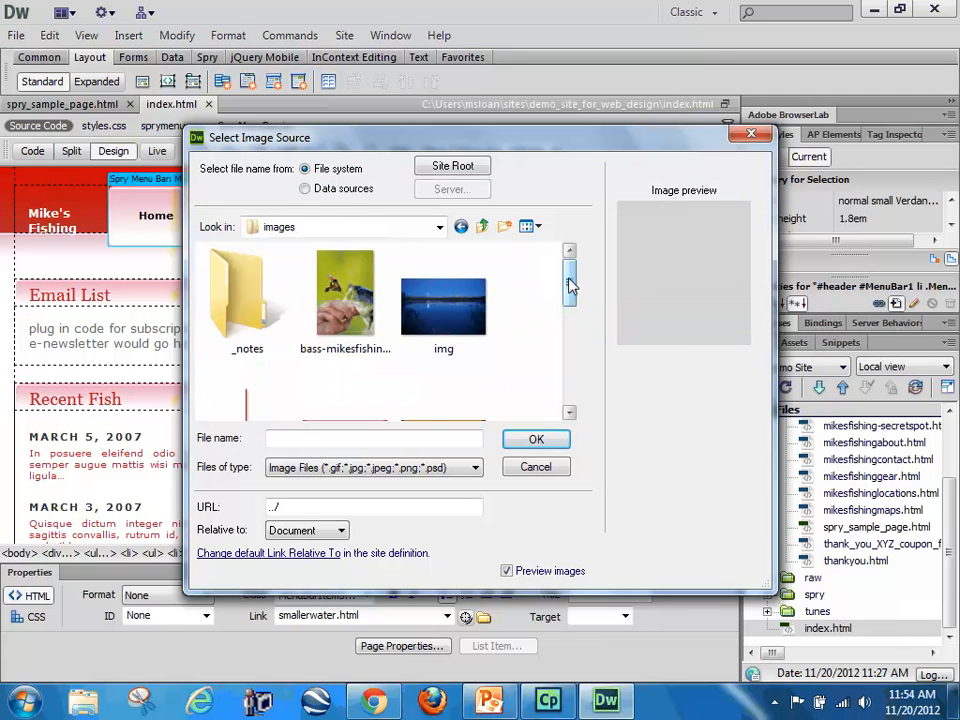
left_click_drag(570, 286, 570, 321)
left_click(364, 300)
left_click(536, 439)
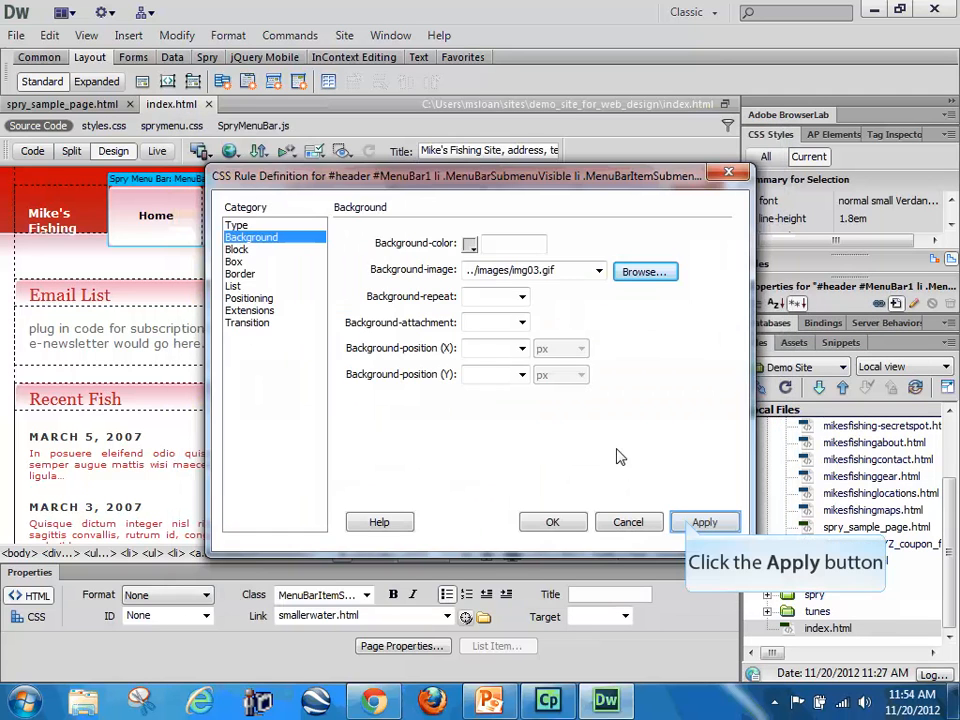
left_click(700, 521)
left_click(553, 521)
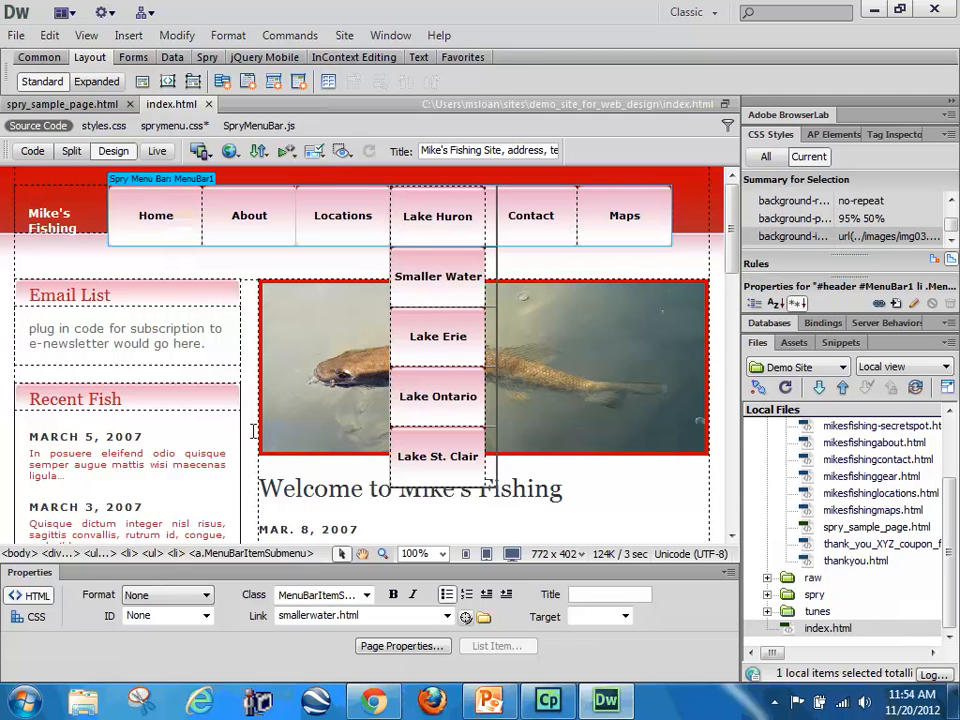
Step: Find the #menu .active a rule in styles.css and copy the whole rule
left_click(167, 218)
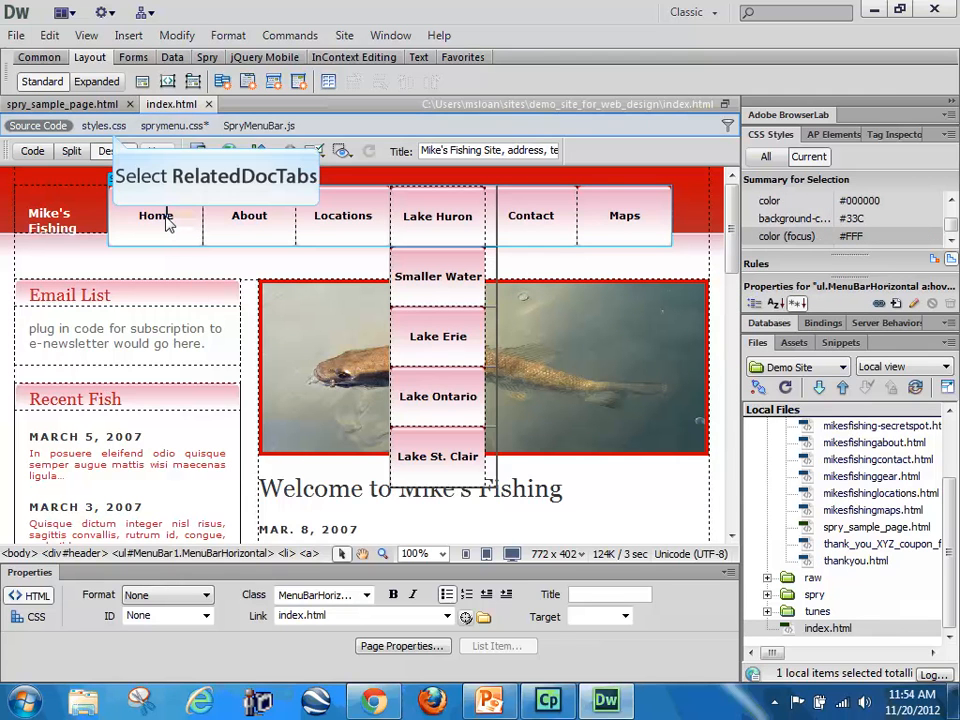
left_click(104, 126)
scroll(246, 414, "down", 20)
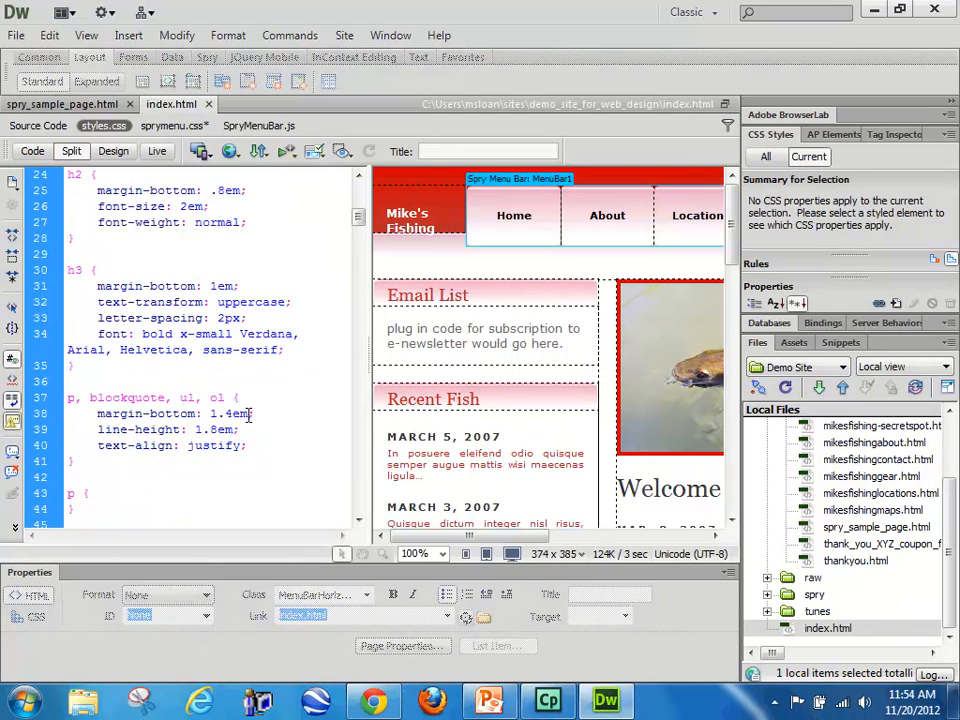
scroll(251, 414, "down", 16)
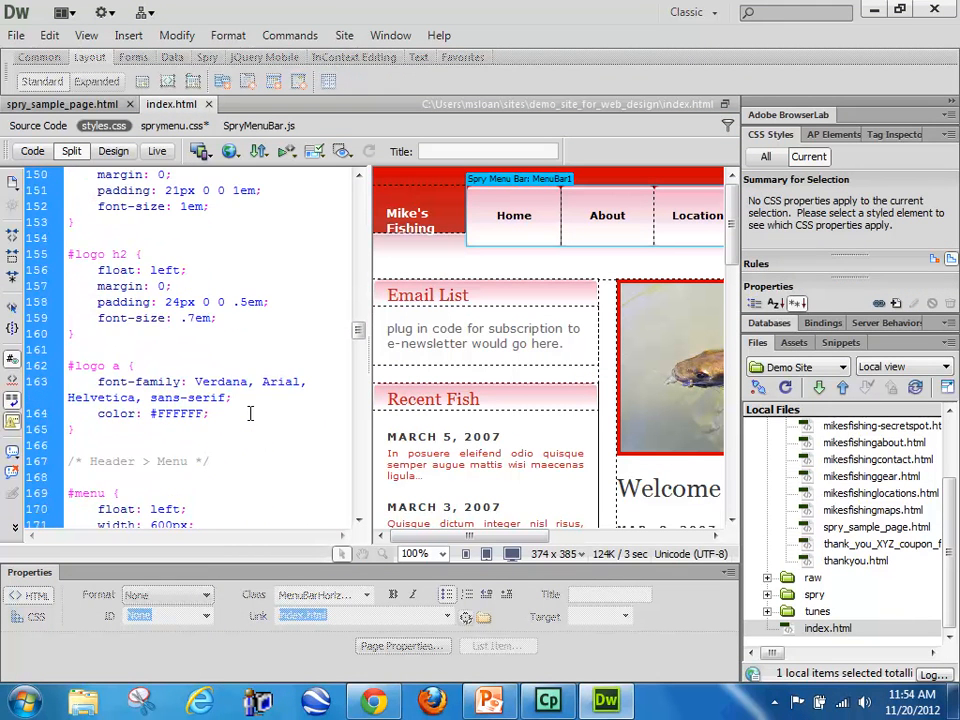
scroll(246, 414, "down", 4)
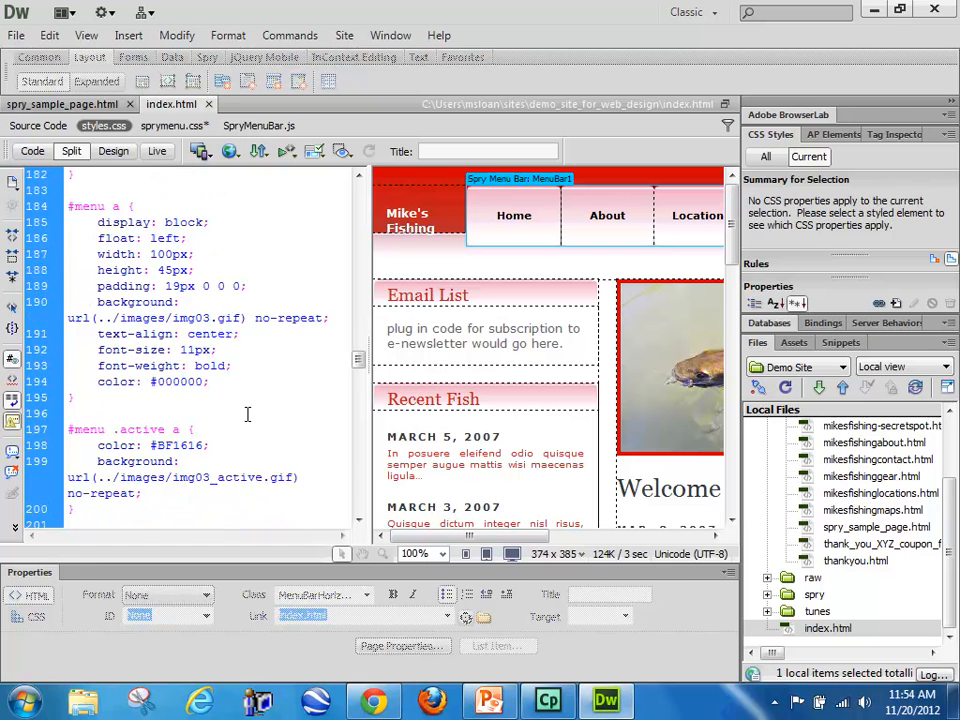
left_click_drag(152, 399, 99, 350)
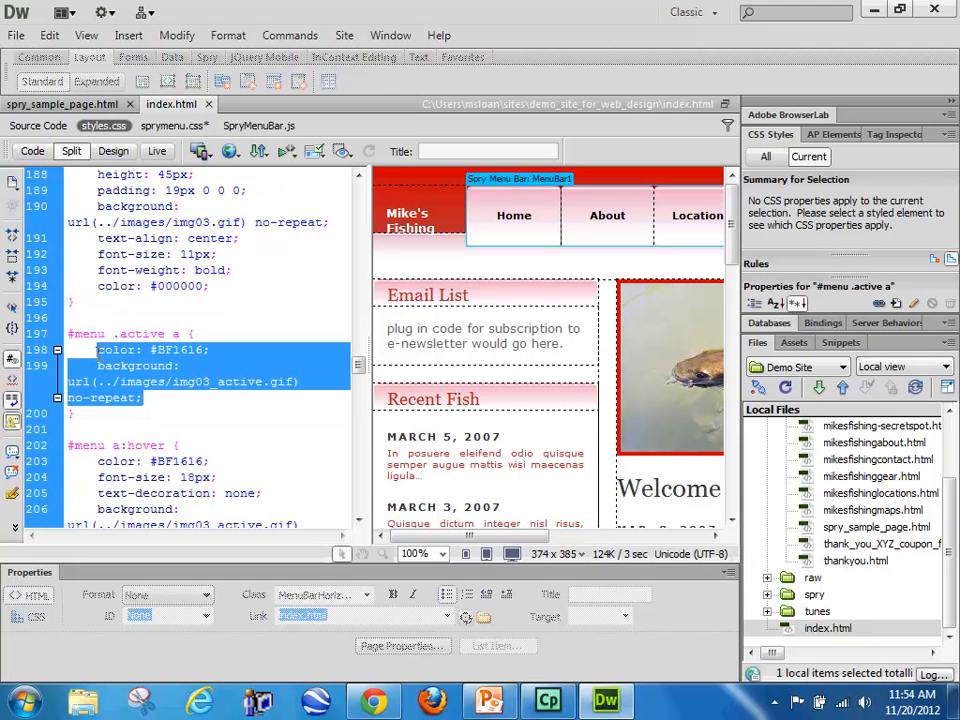
right_click(87, 381)
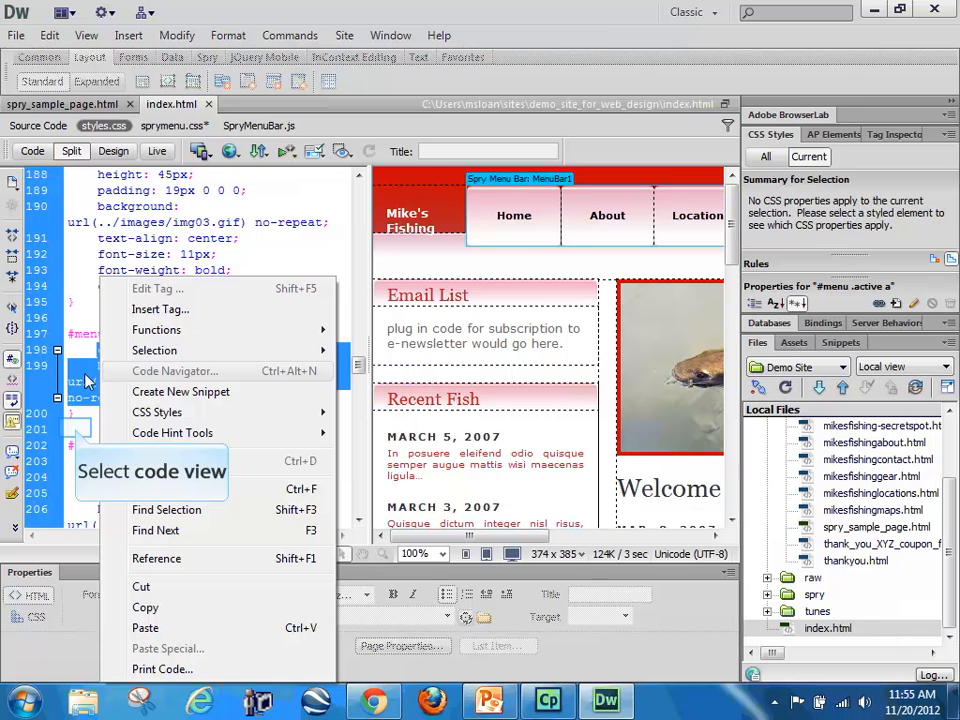
left_click(76, 426)
left_click_drag(76, 415, 63, 338)
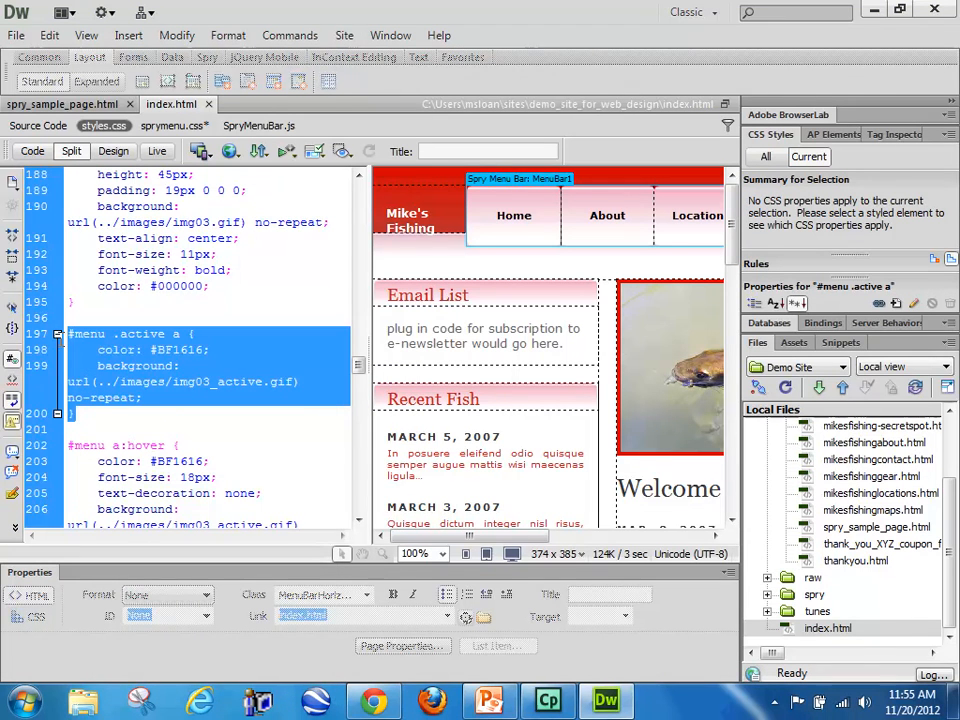
right_click(92, 268)
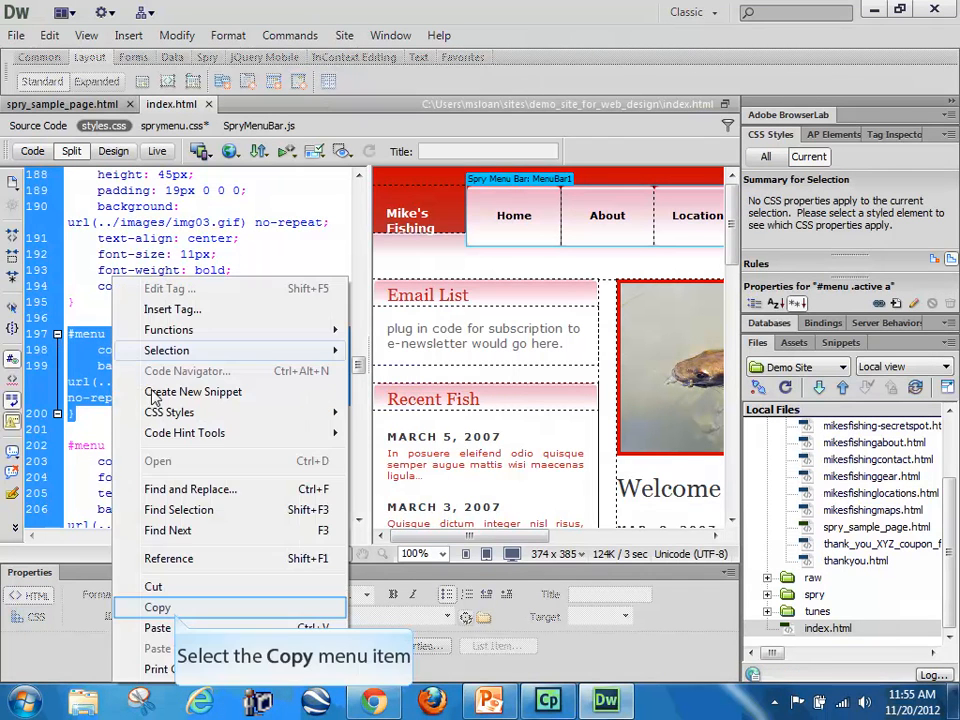
left_click(158, 607)
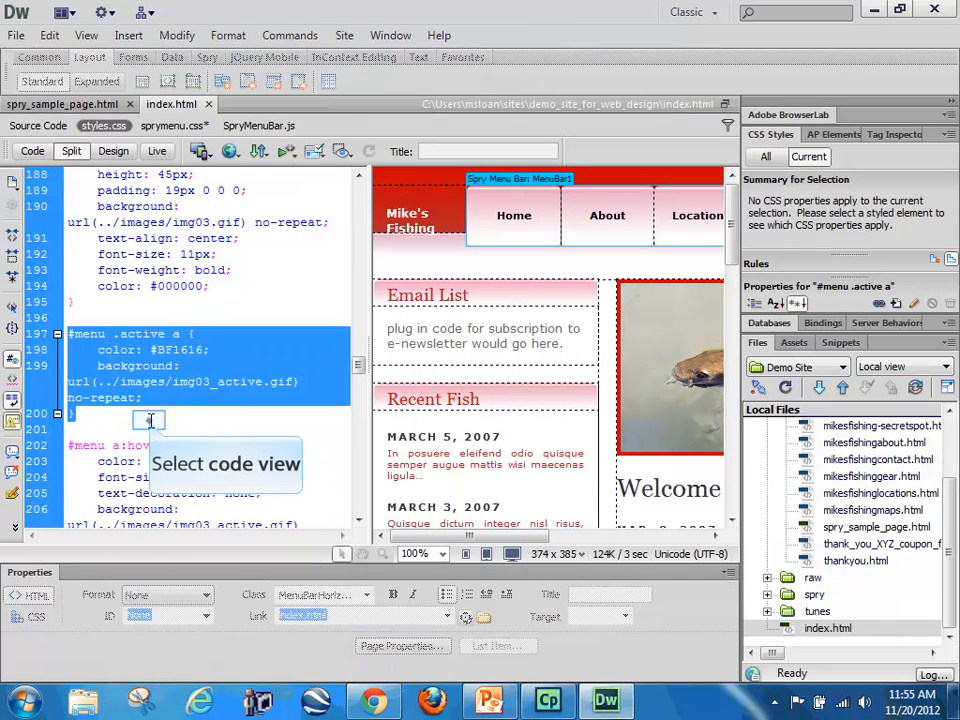
left_click(150, 420)
Step: Open sprymenu.css beside the design, select the MenuBar1 widget and place the cursor at the end of the stylesheet
left_click(172, 125)
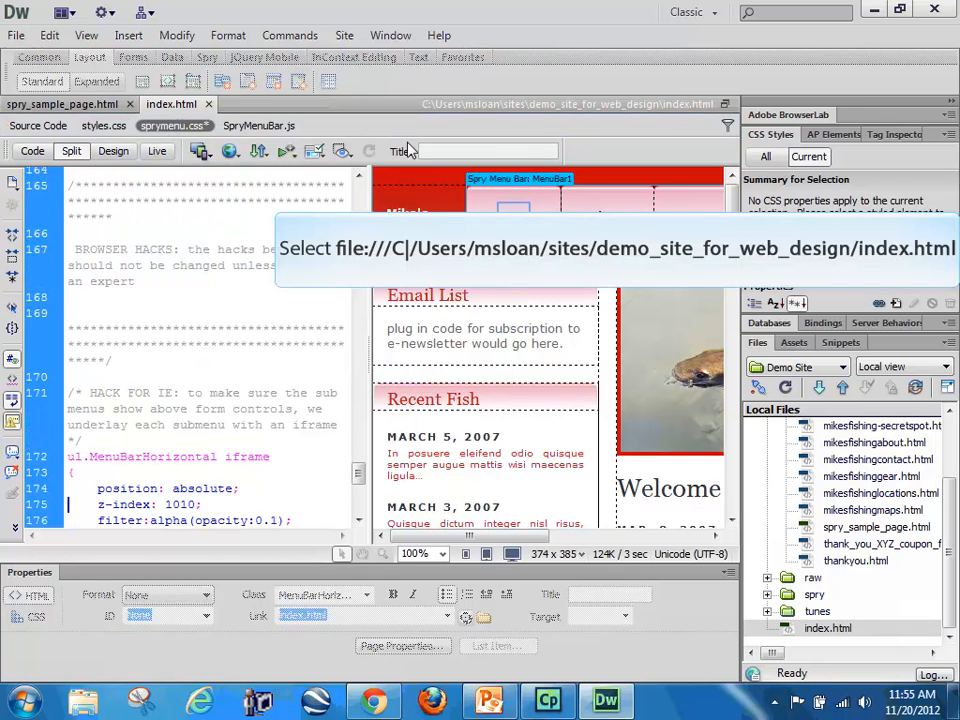
left_click(515, 217)
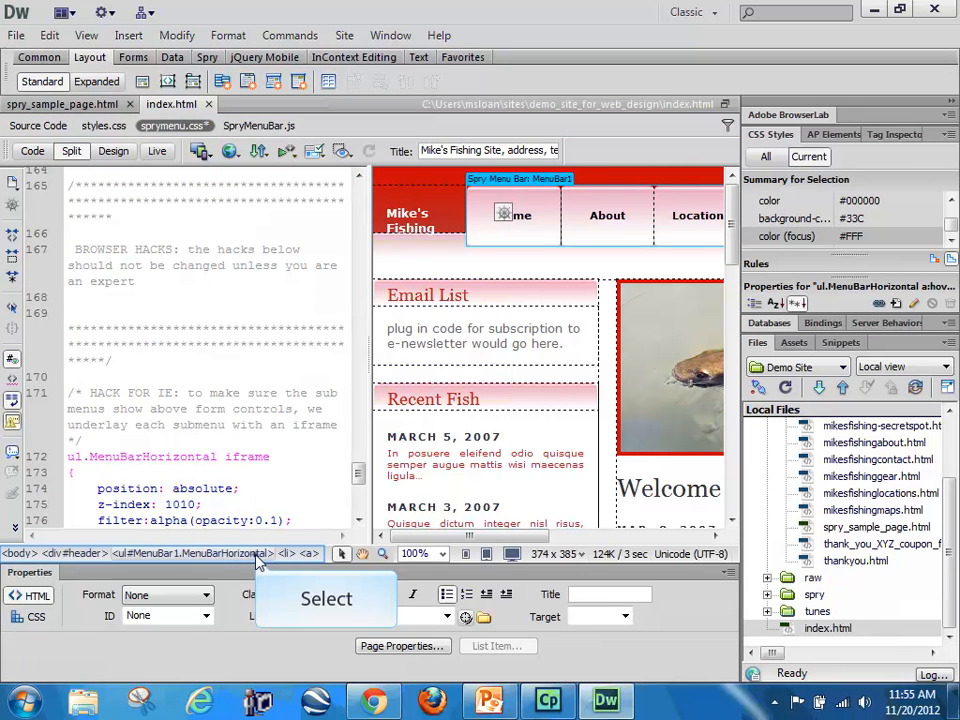
left_click(190, 553)
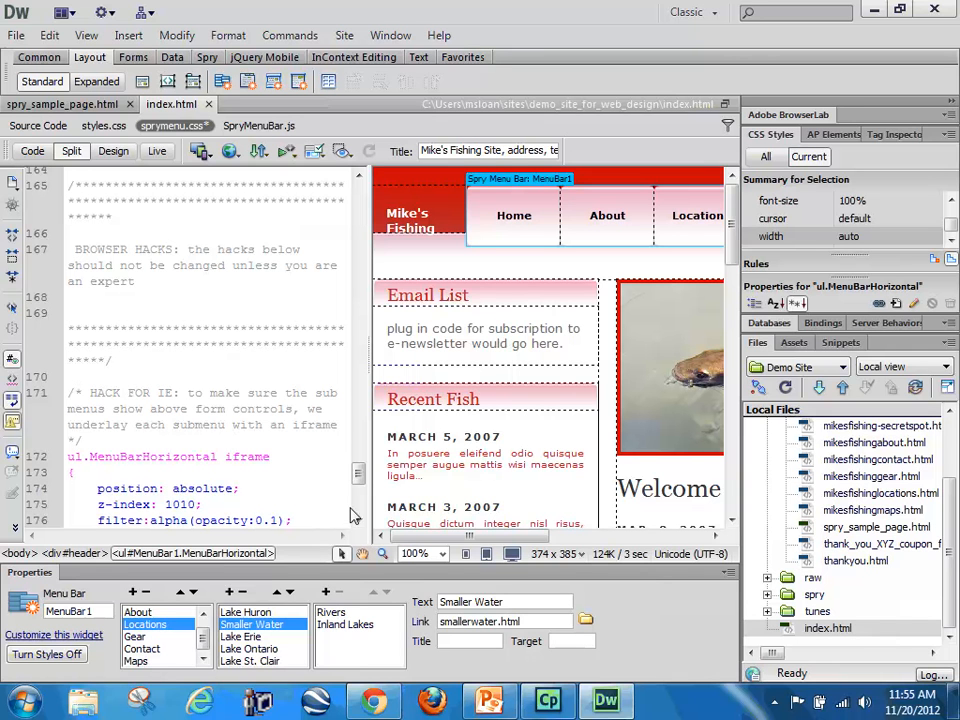
left_click_drag(358, 474, 358, 499)
left_click(126, 488)
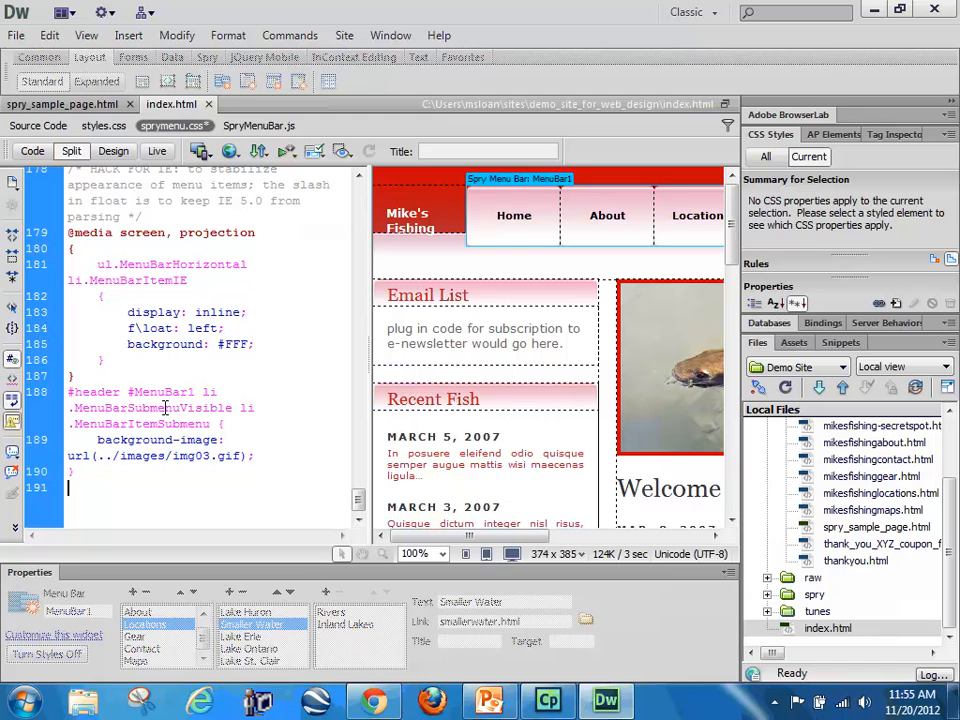
Step: Review the submenu indication rules in sprymenu.css, including the MenuBarItemSubmenu and MenuBarItemSubmenuHover backgrounds
scroll(240, 476, "up", 5)
scroll(246, 468, "up", 3)
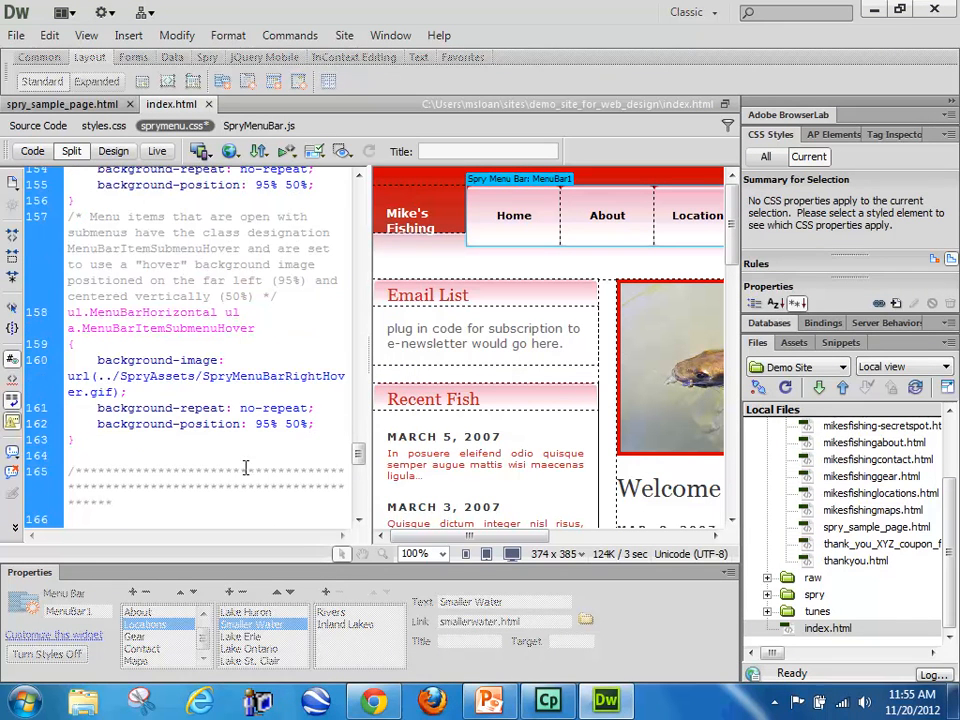
scroll(257, 404, "up", 3)
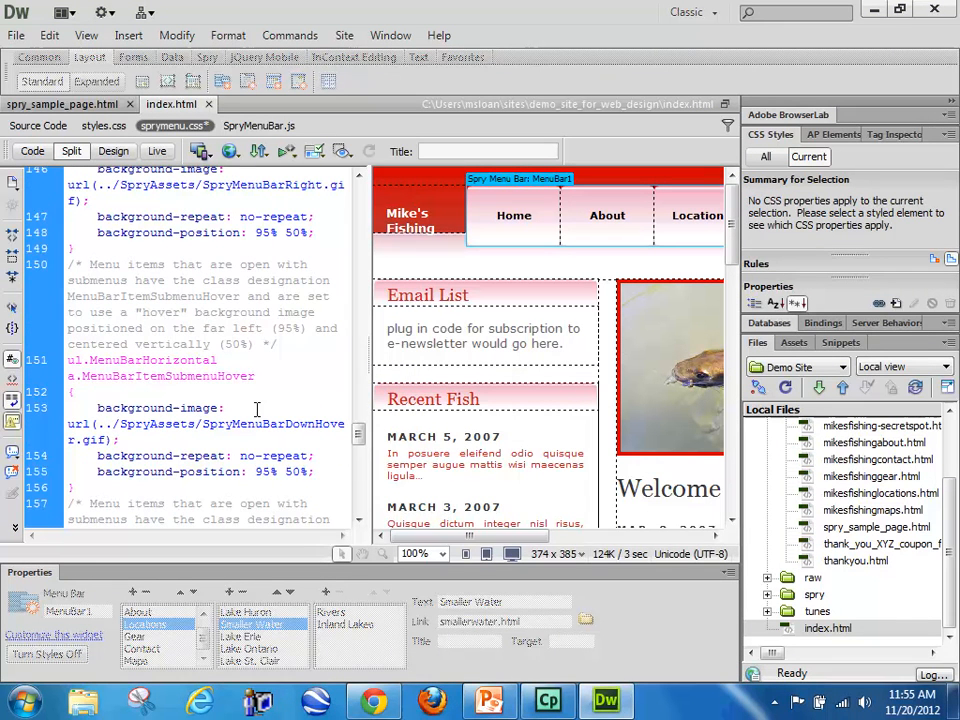
scroll(255, 410, "up", 1)
scroll(255, 410, "up", 2)
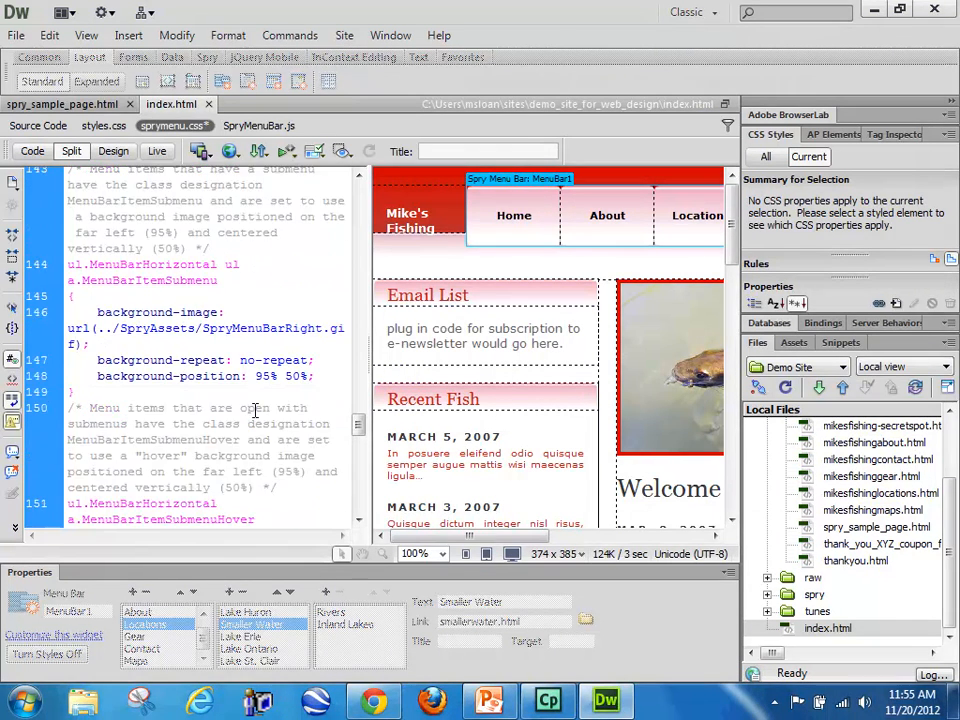
scroll(255, 410, "up", 2)
scroll(255, 412, "up", 5)
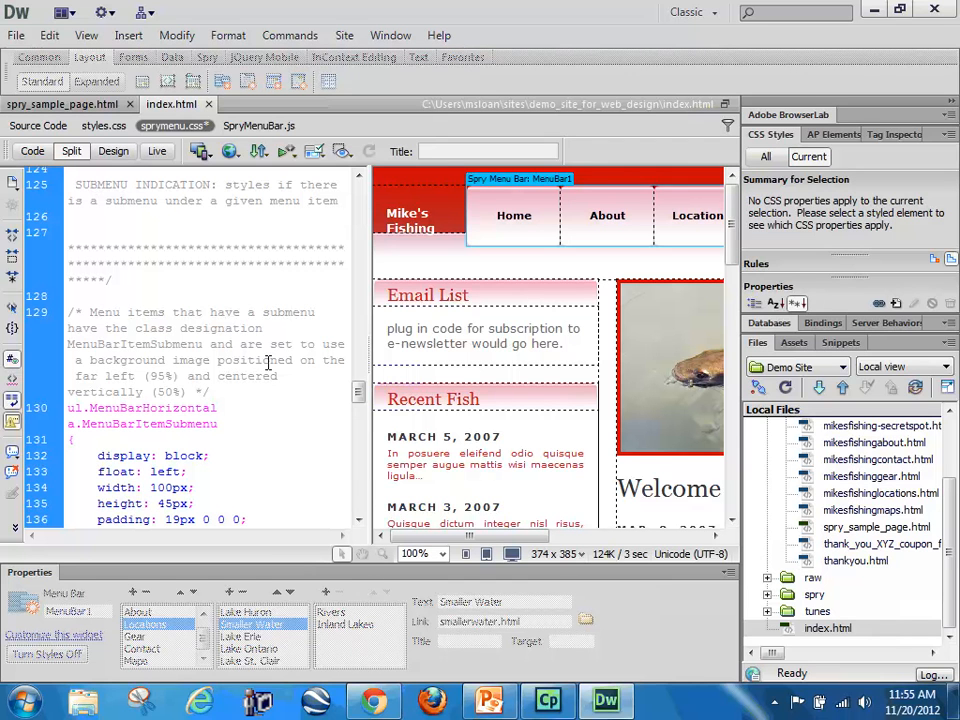
scroll(270, 417, "down", 2)
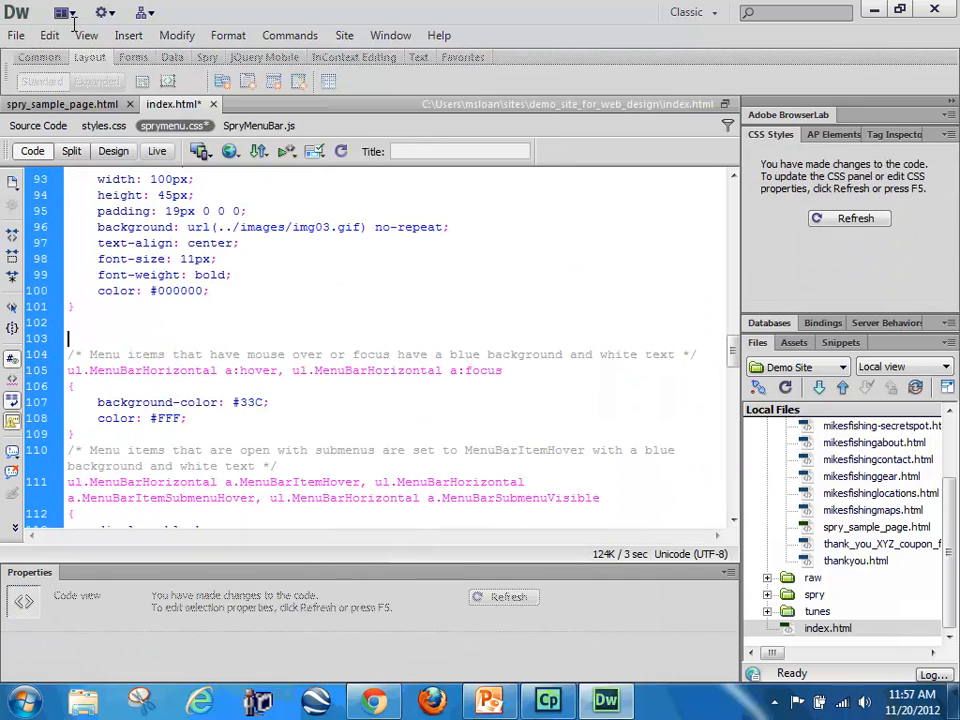
Step: Examine the ul.MenuBarHorizontal a rule in sprymenu.css and highlight the comment above it
scroll(169, 402, "up", 2)
scroll(254, 444, "up", 1)
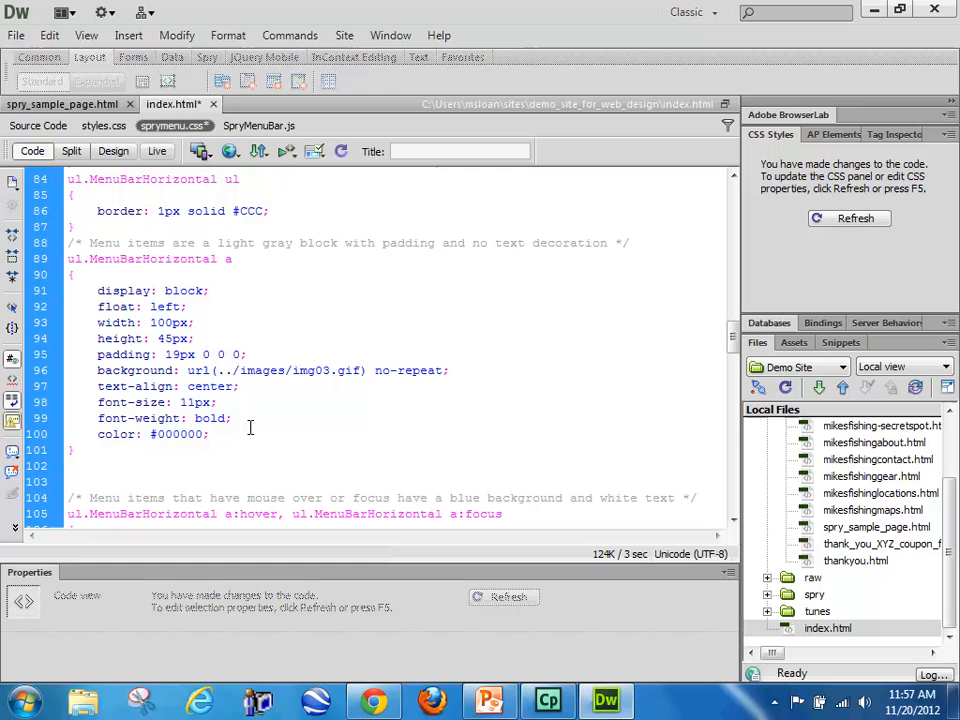
left_click_drag(100, 446, 67, 258)
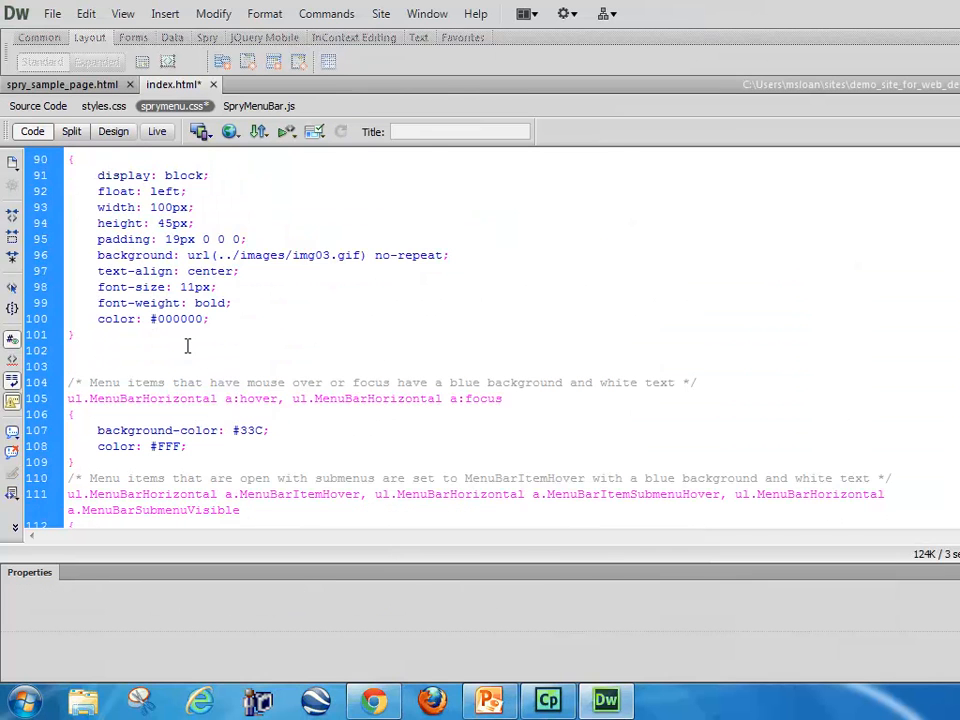
scroll(187, 346, "up", 1)
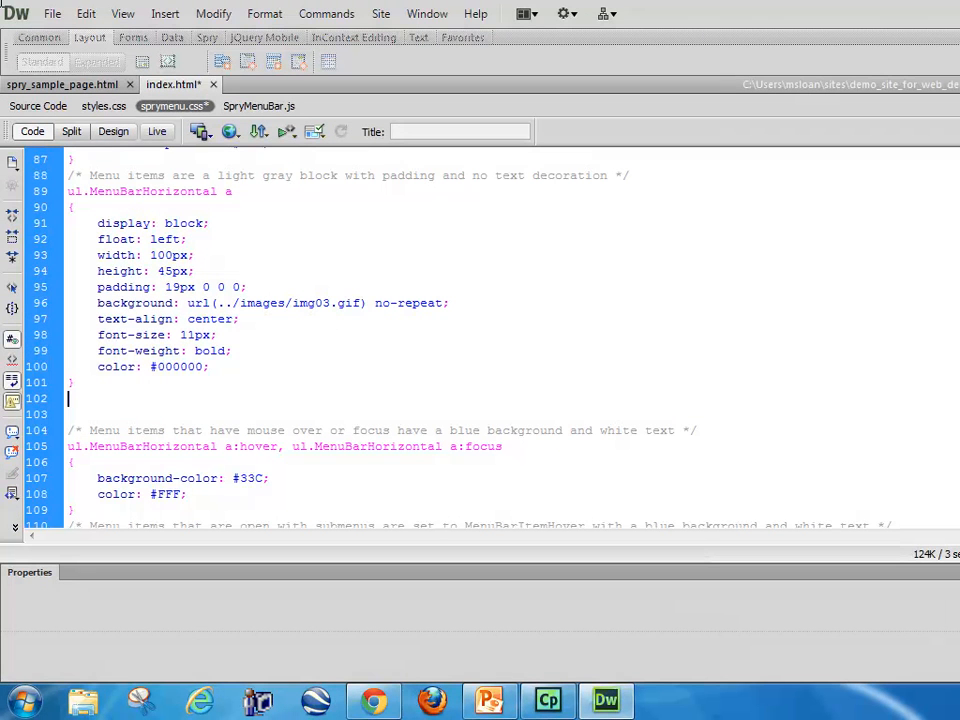
left_click_drag(222, 369, 625, 176)
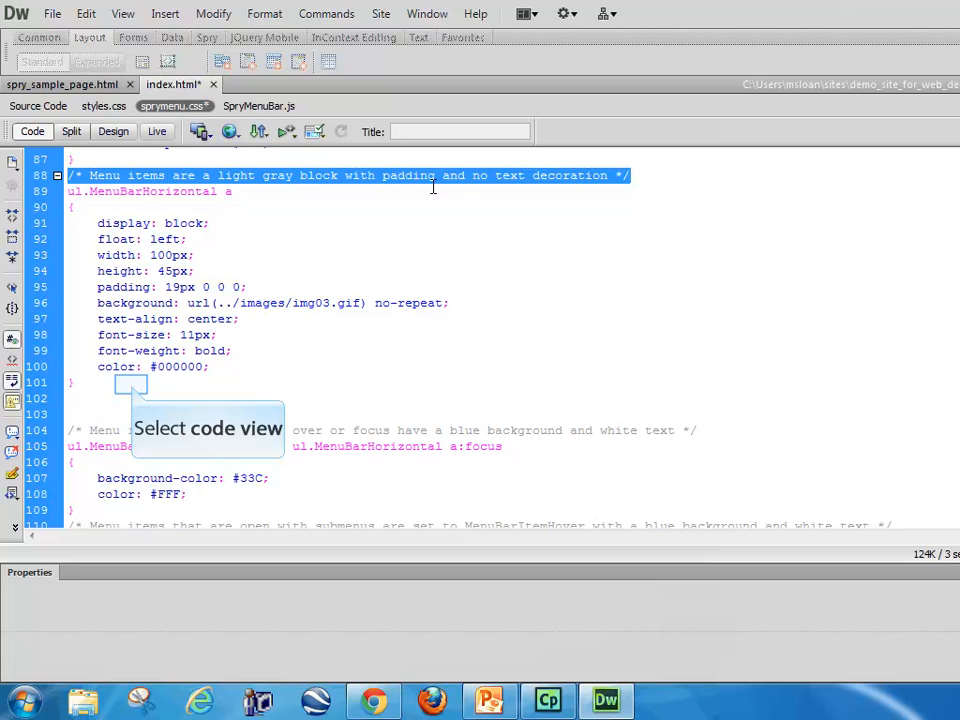
Step: Copy the #menu .active a rule from styles.css and paste it below the ul.MenuBarHorizontal a rule in sprymenu.css
left_click(133, 386)
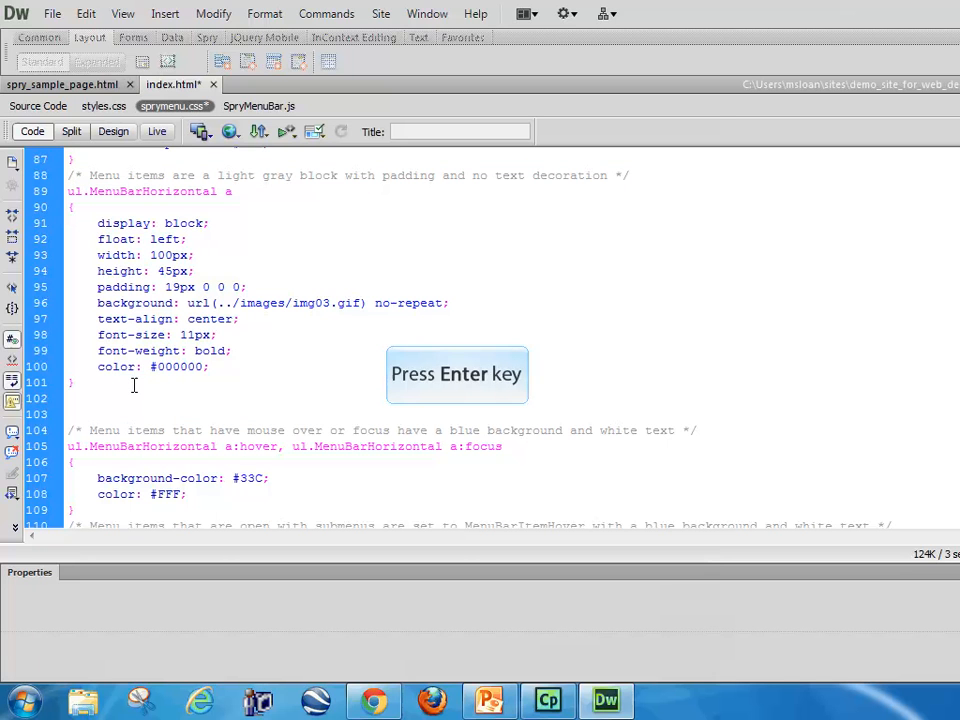
key("Return")
type("ul.MenuBarHorizontal a")
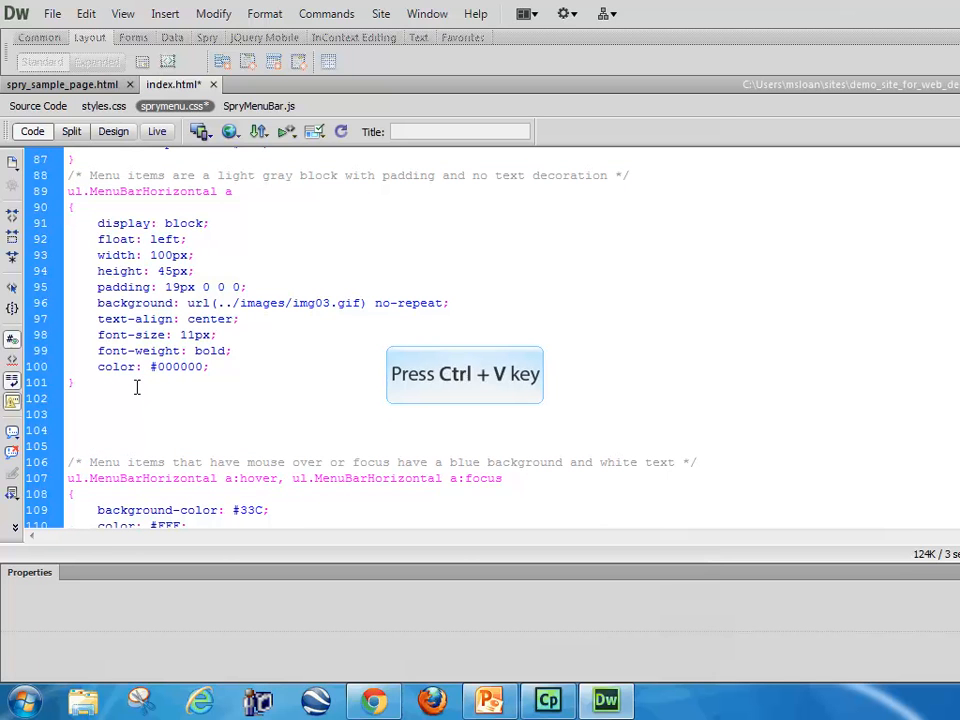
key("ctrl+z")
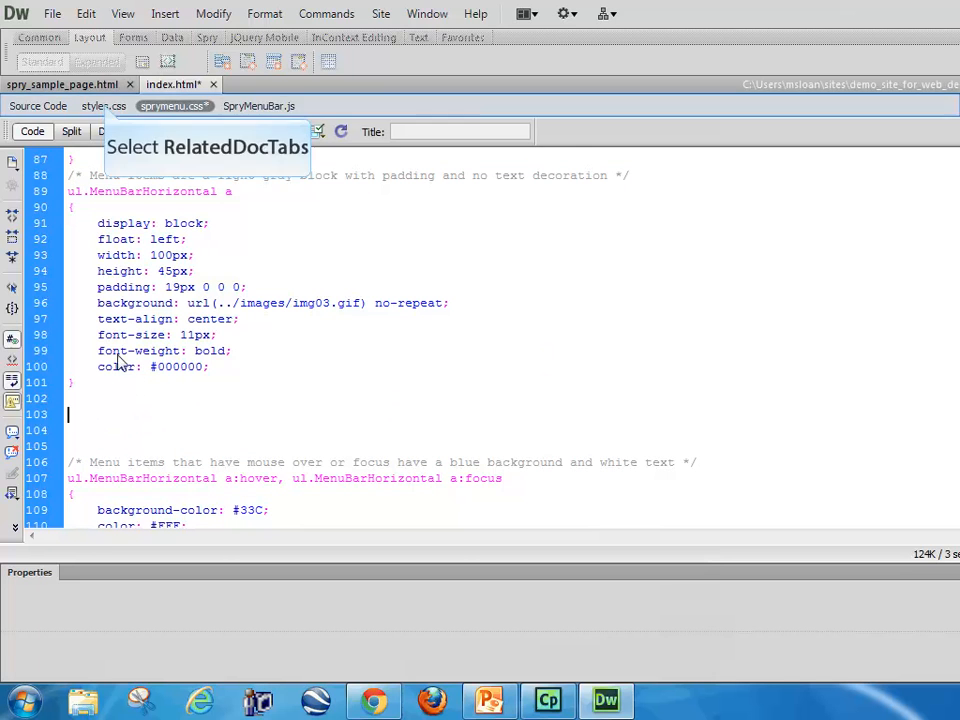
left_click(103, 106)
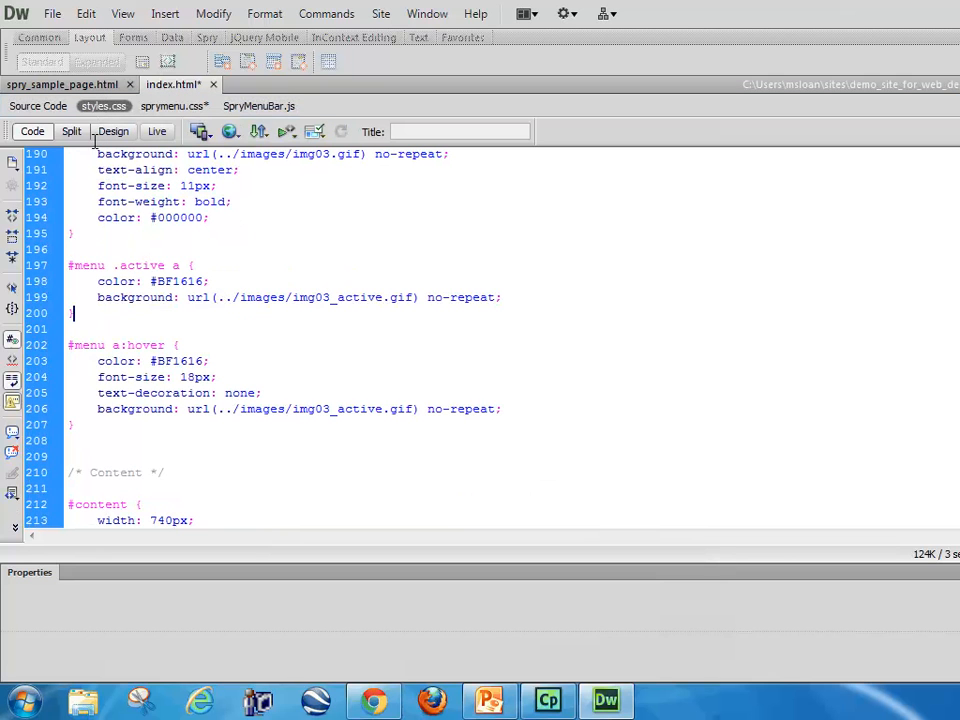
left_click_drag(68, 265, 76, 313)
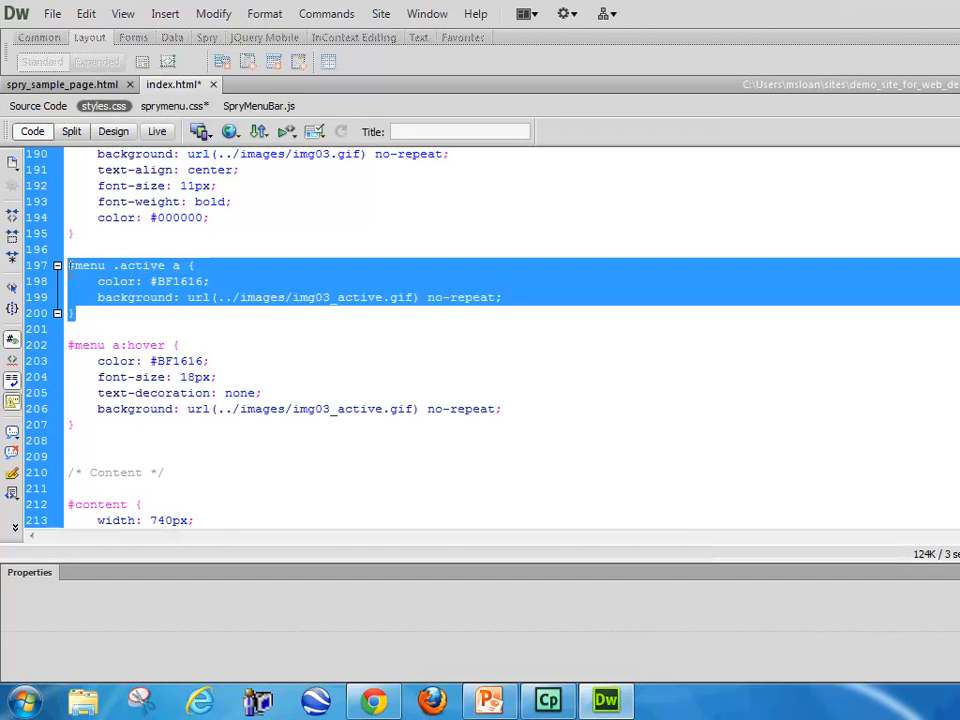
right_click(120, 276)
left_click(199, 606)
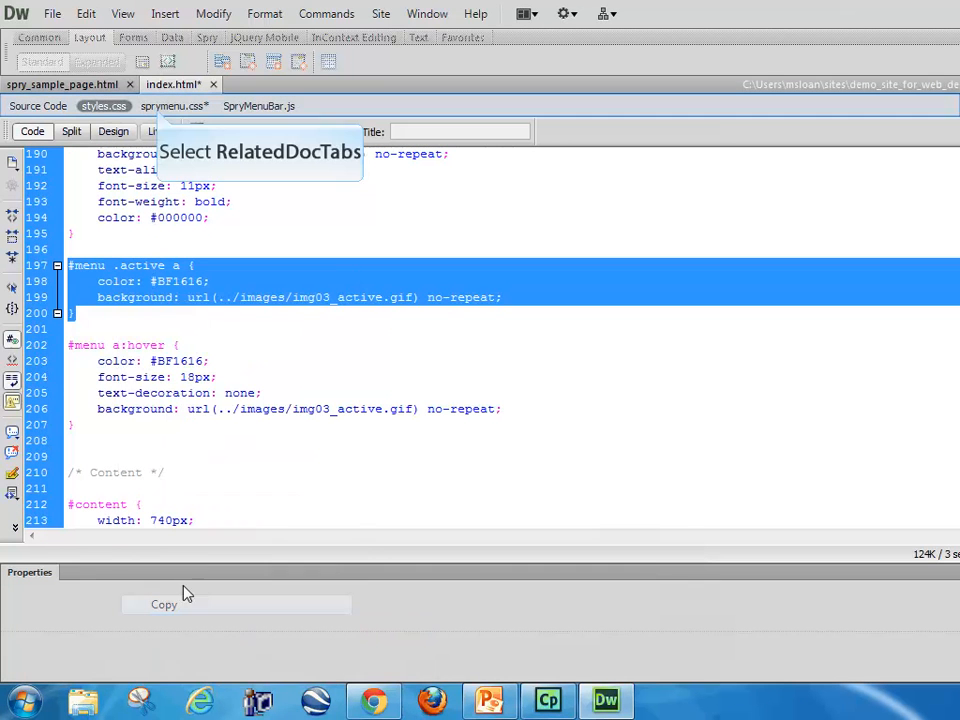
left_click(172, 106)
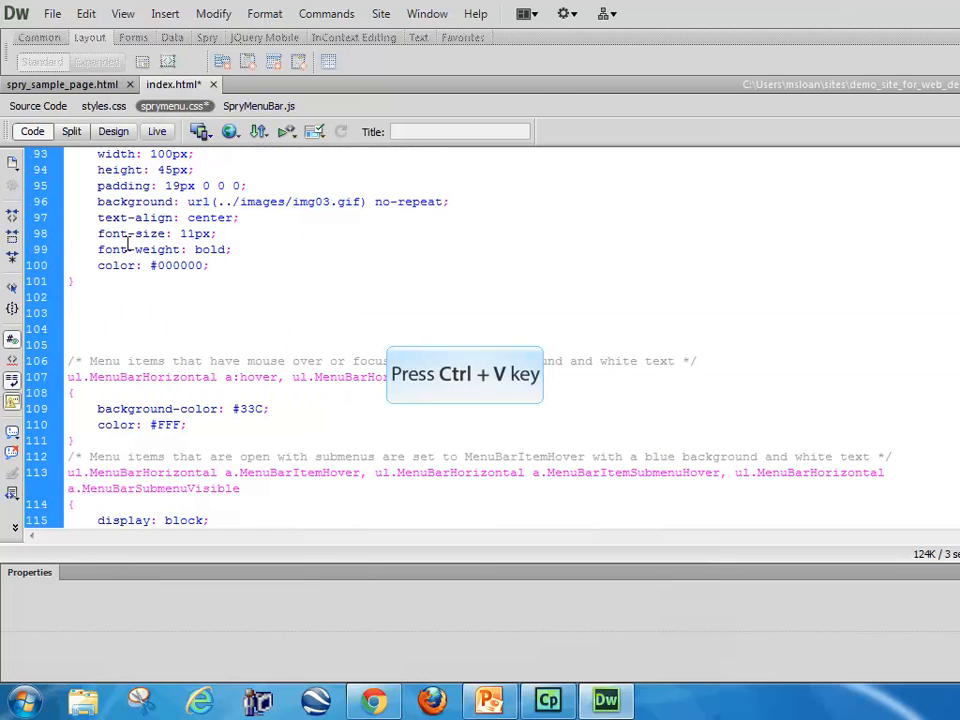
key("ctrl+v")
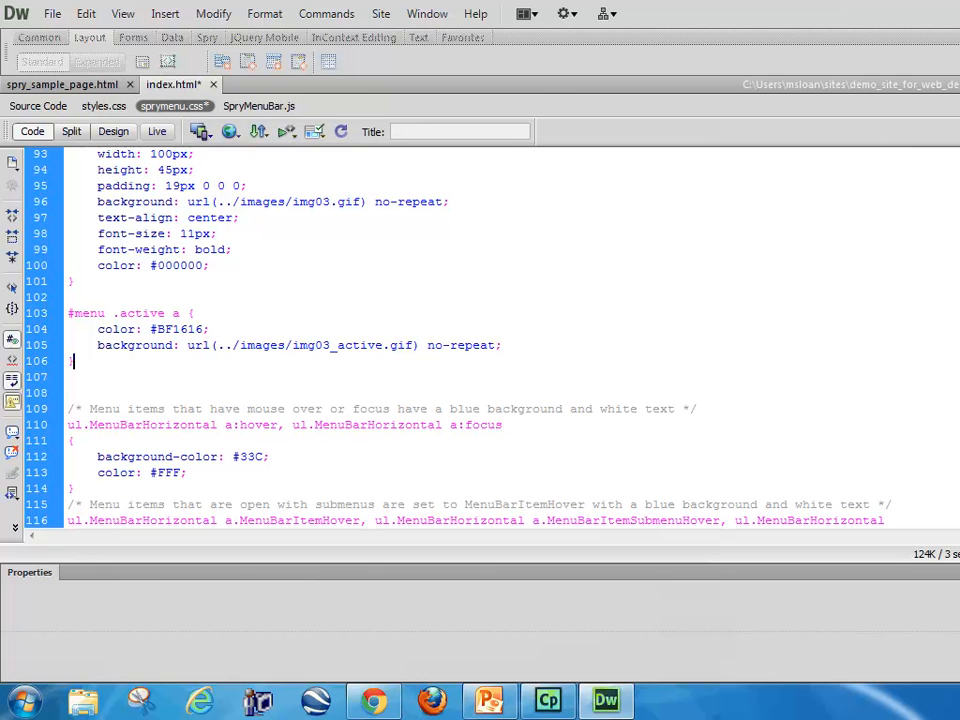
Step: Replace #menu with ul.MenuBarHorizontal in the pasted .active a selector and save sprymenu.css
scroll(128, 347, "up", 2)
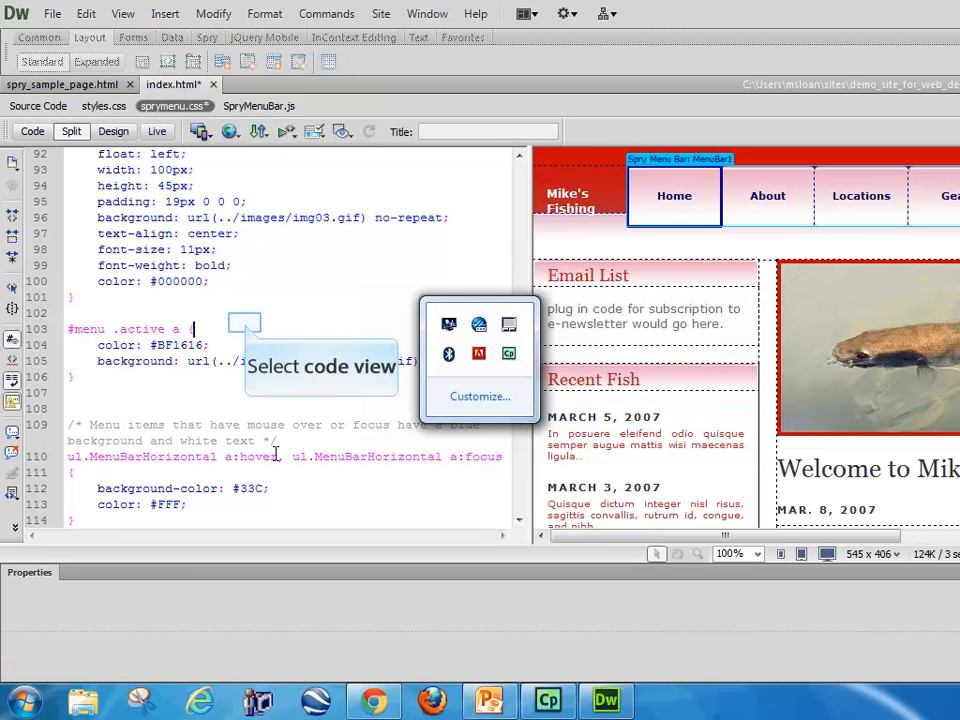
left_click(244, 323)
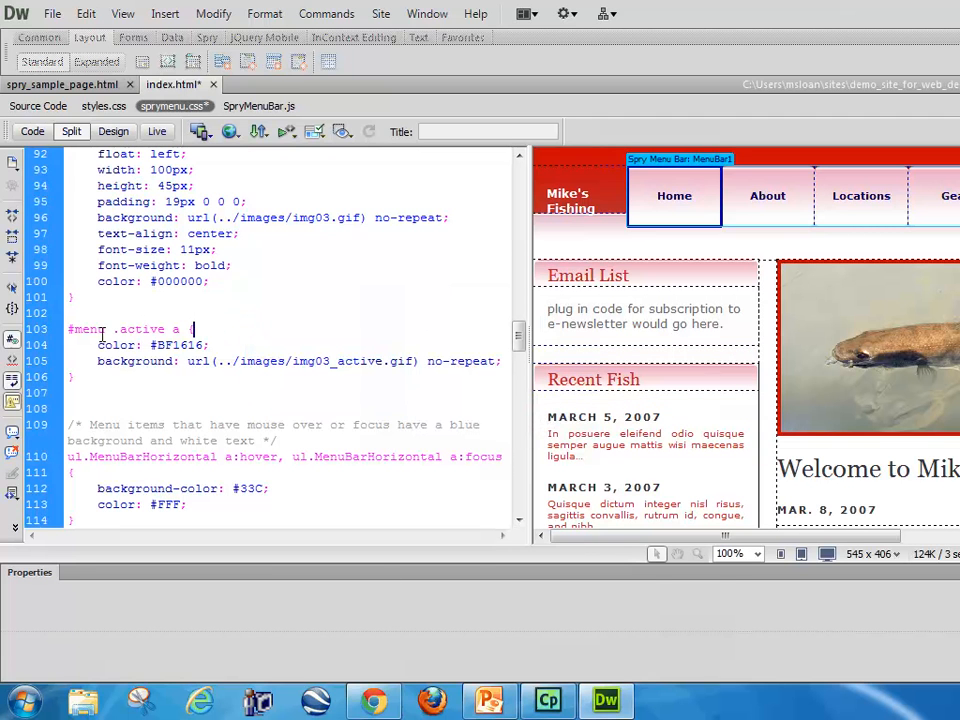
scroll(104, 340, "up", 2)
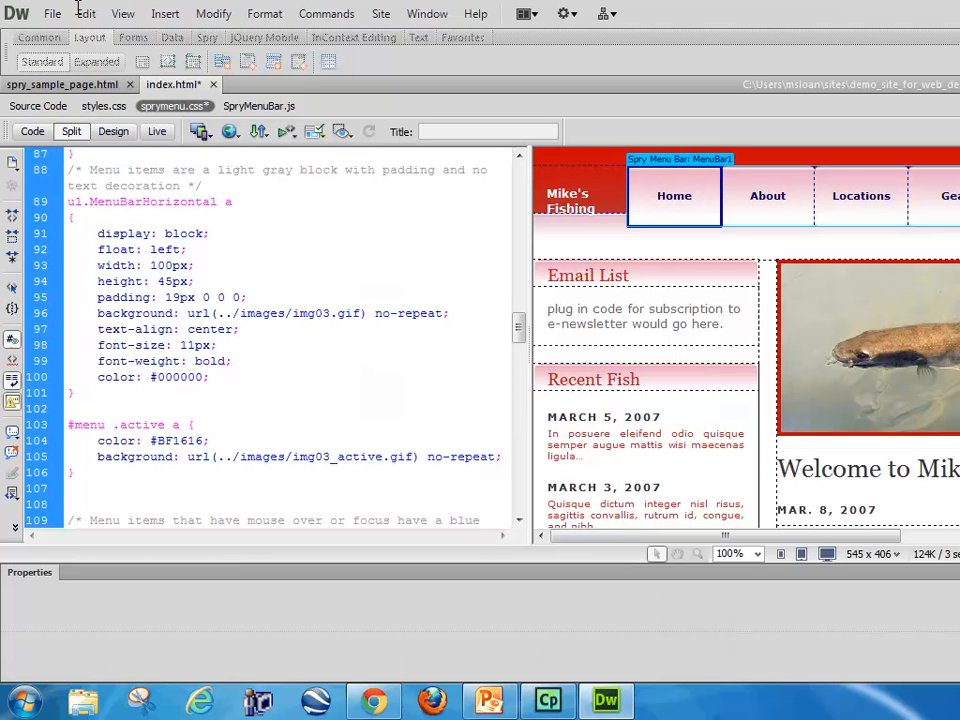
left_click_drag(218, 201, 68, 205)
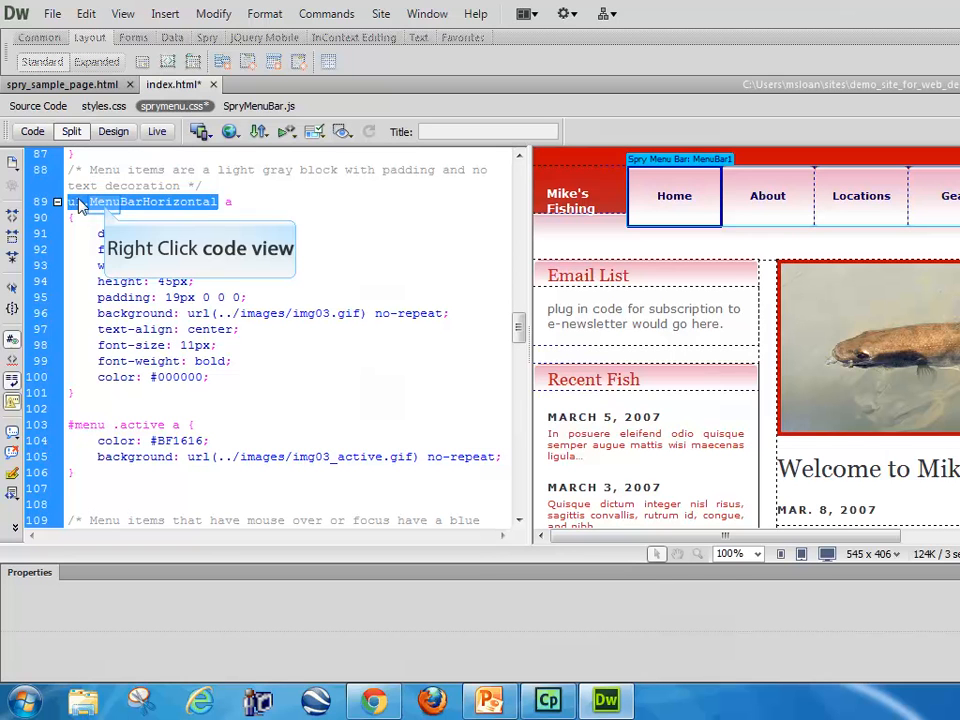
right_click(107, 210)
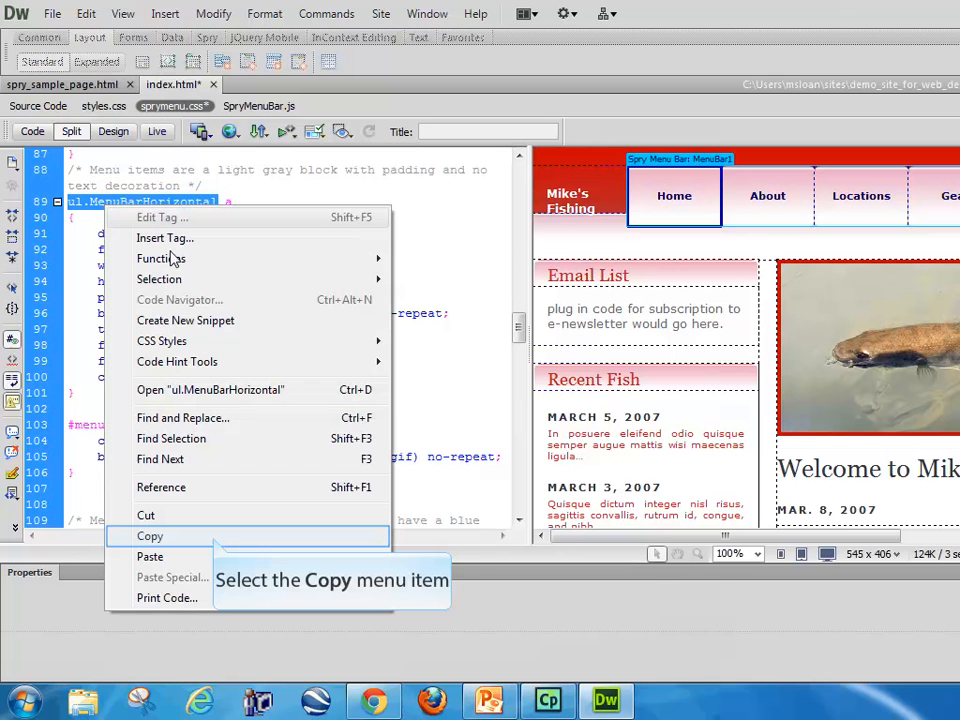
left_click(214, 542)
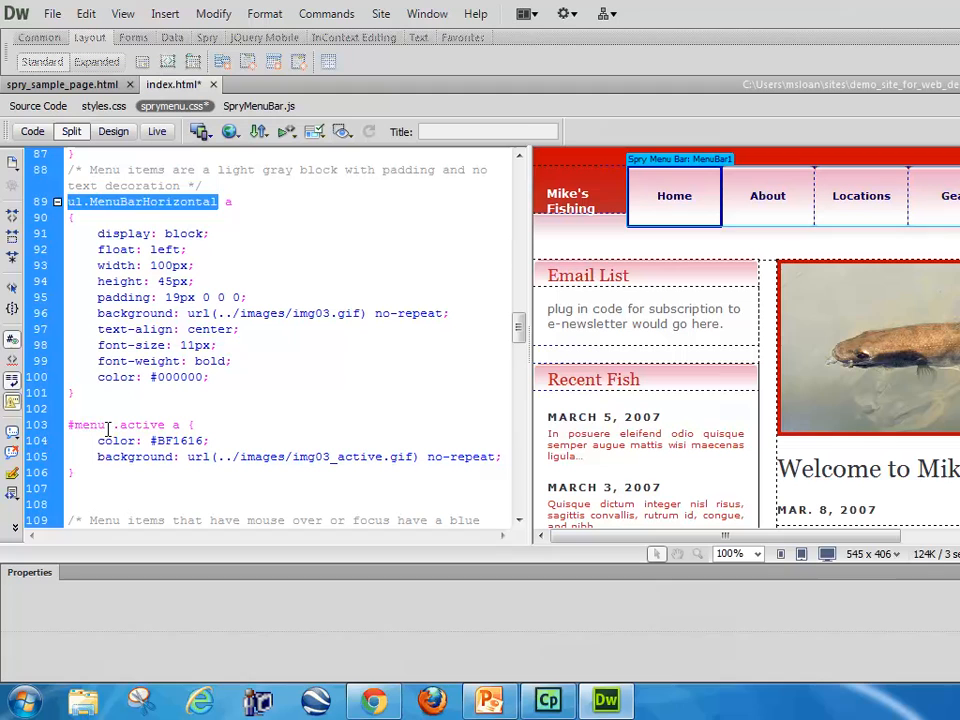
left_click_drag(106, 426, 68, 427)
key("ctrl+v")
left_click(247, 425)
left_click(133, 426)
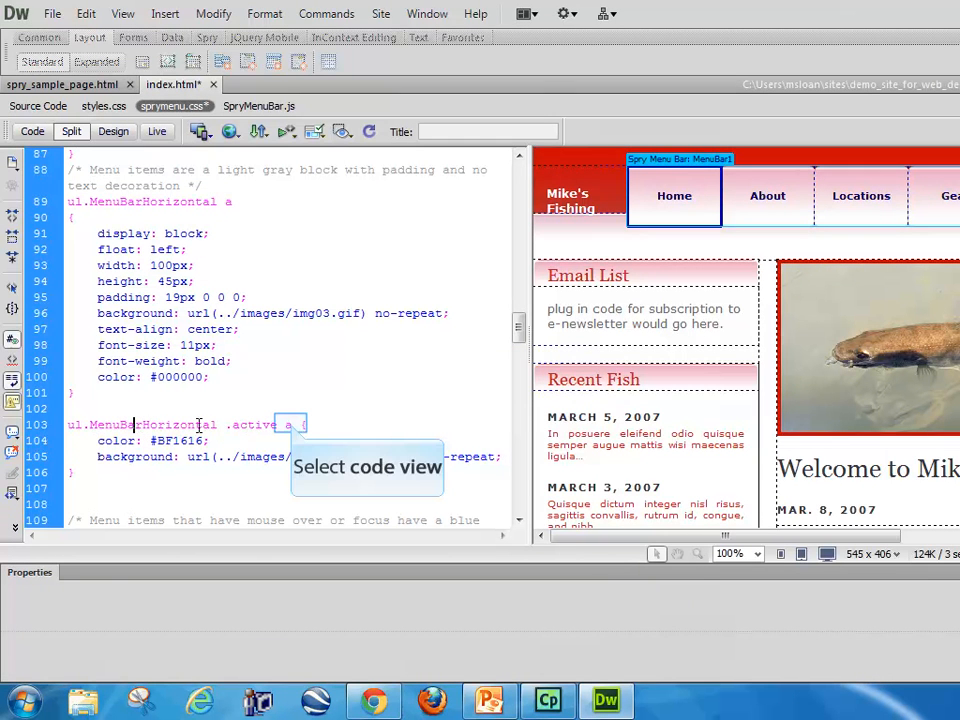
double_click(287, 425)
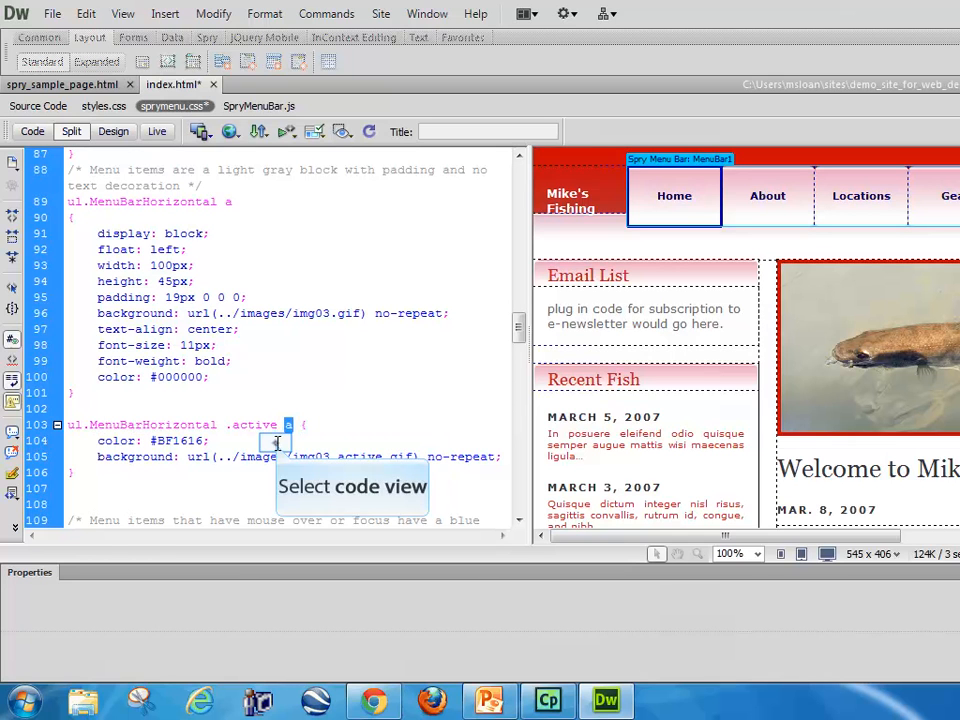
left_click(278, 443)
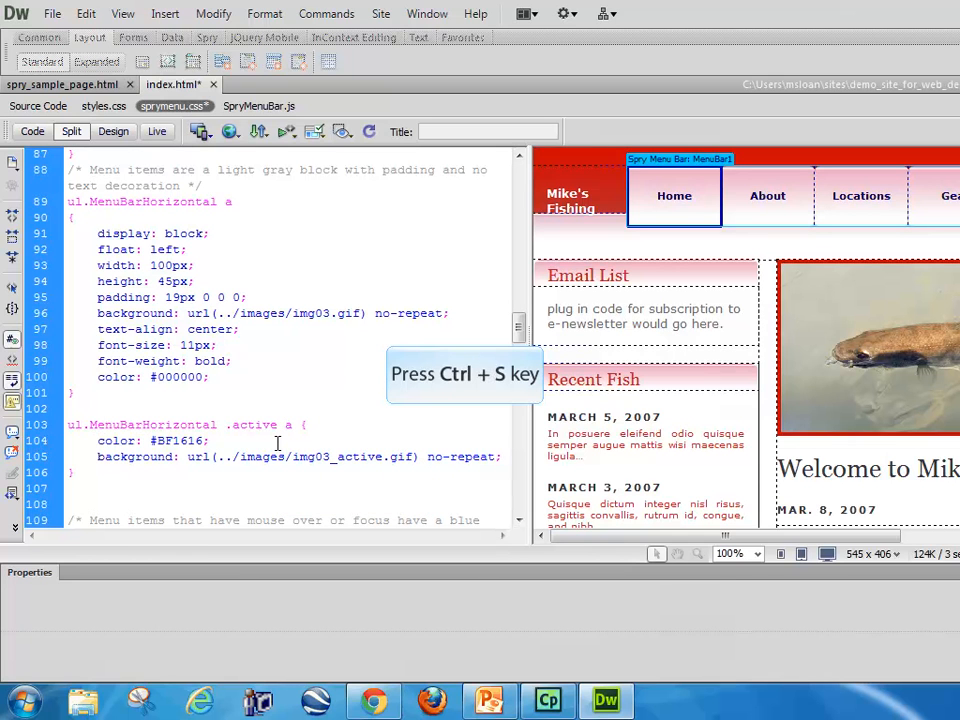
key("ctrl+s")
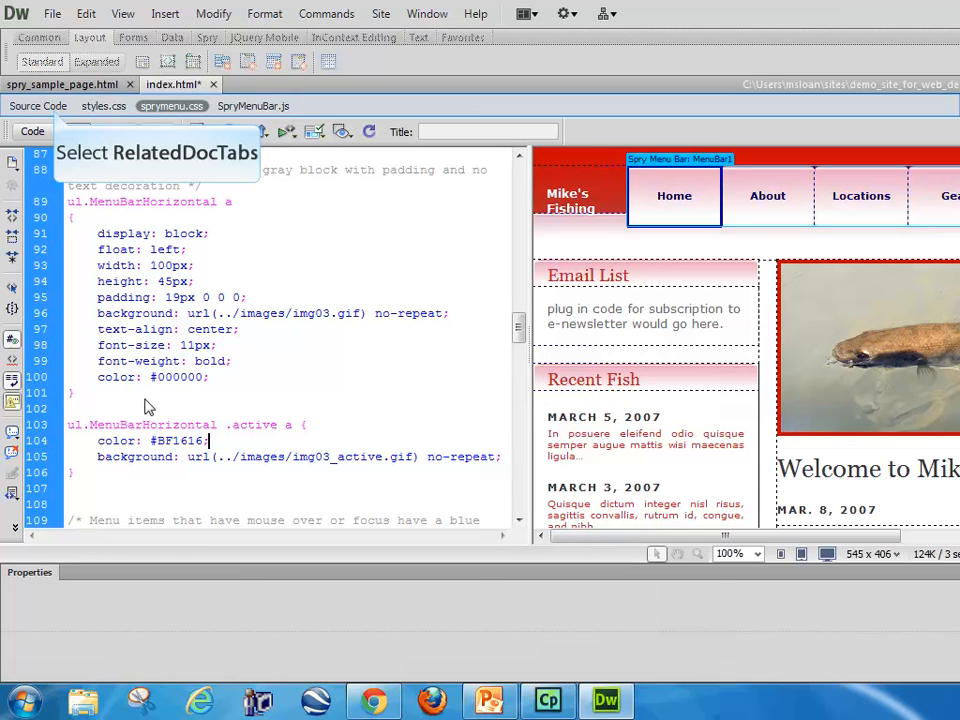
Step: Add class="active" to the Home list item of MenuBar1 in the index.html source code
left_click(38, 106)
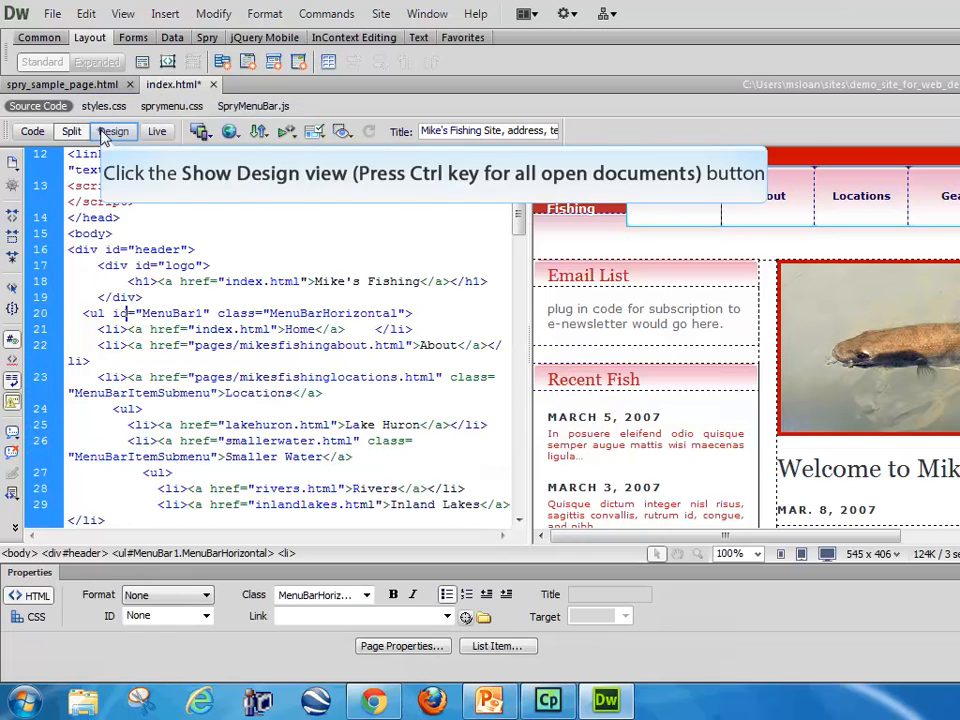
left_click(113, 131)
left_click(320, 197)
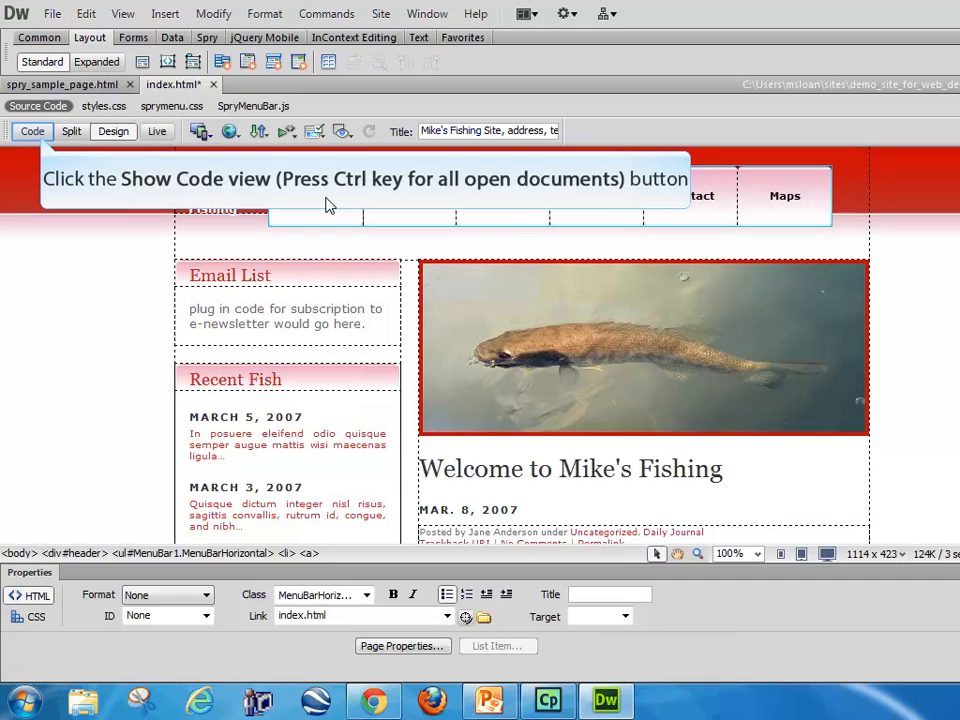
left_click(38, 134)
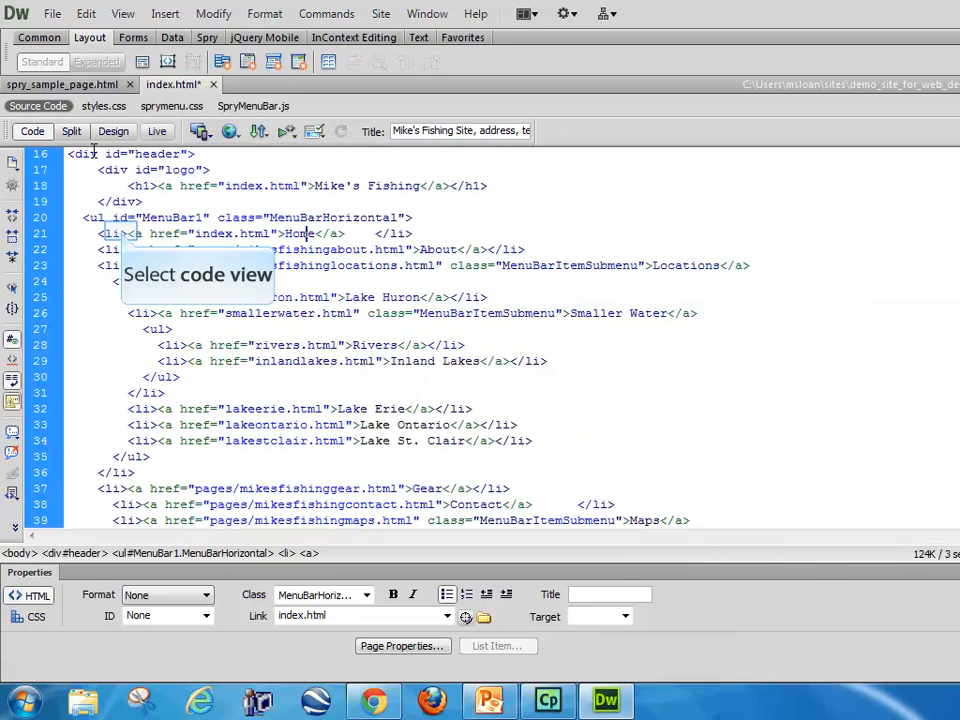
left_click(123, 233)
type("class")
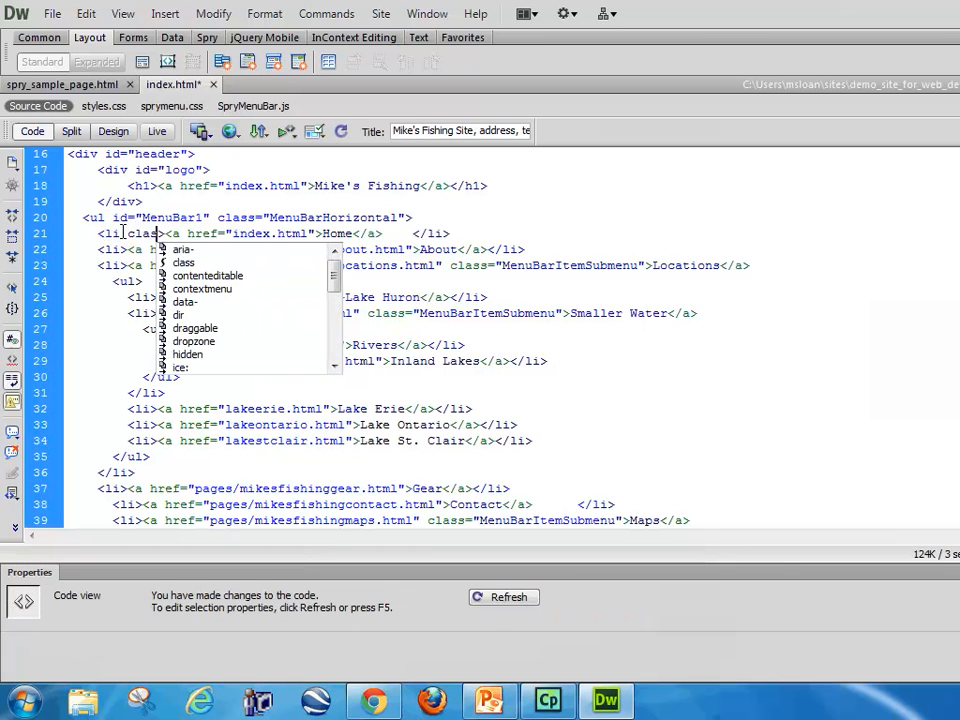
type("=ac")
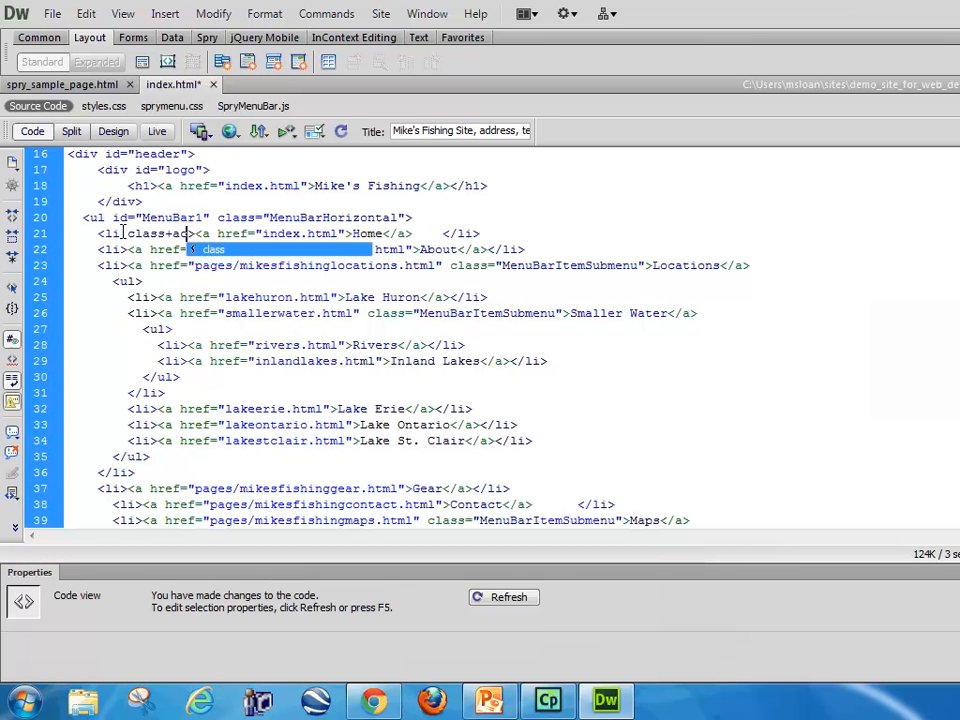
key("BackSpace")
key("BackSpace")
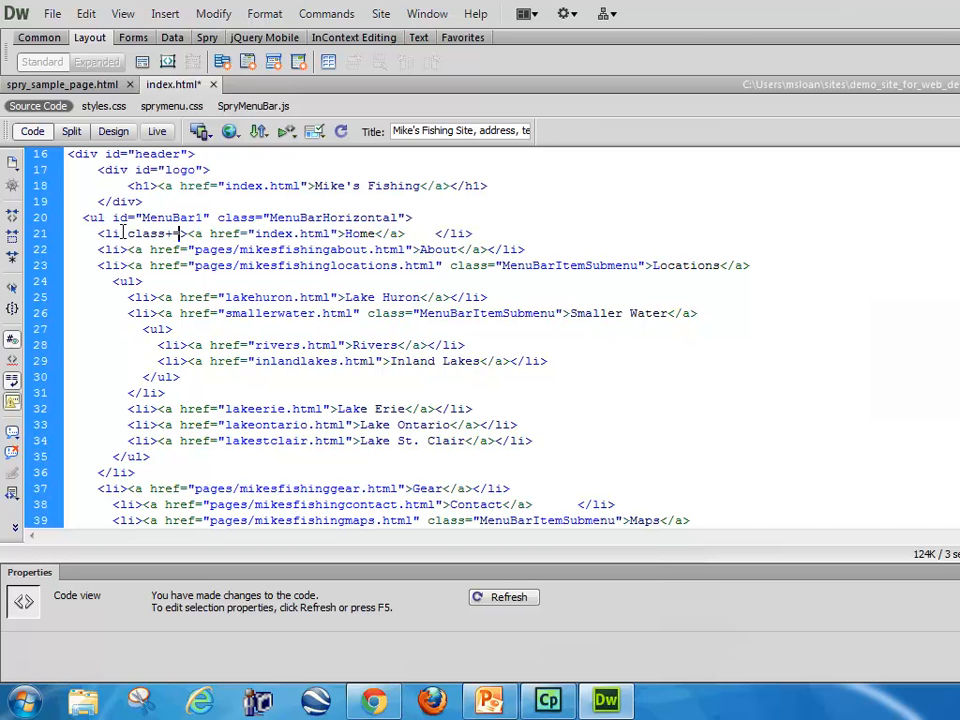
type("a")
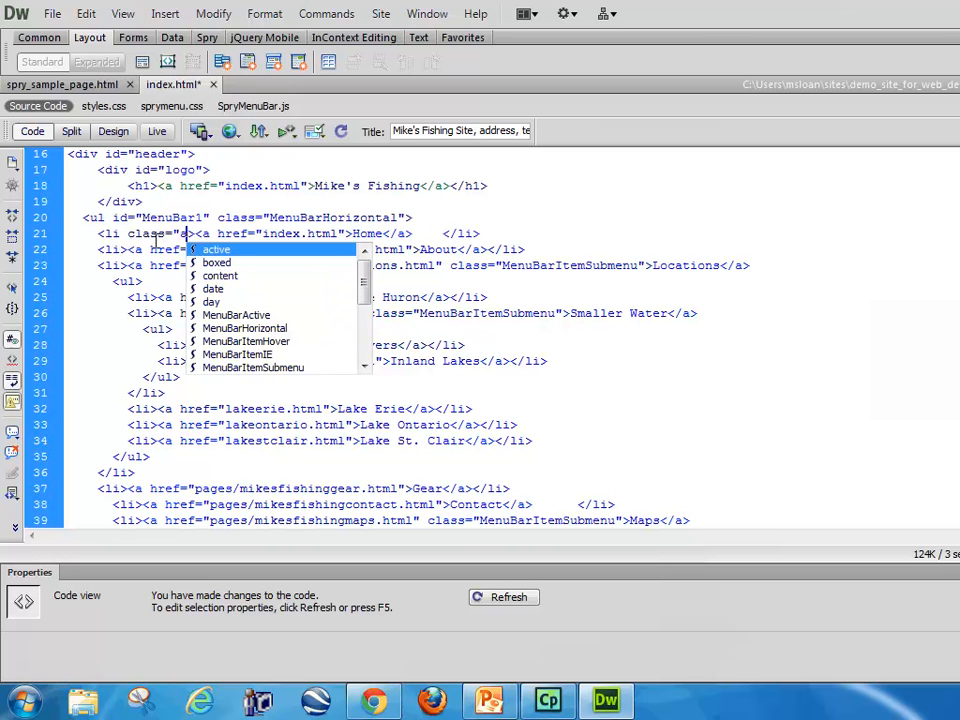
type("ctive\"")
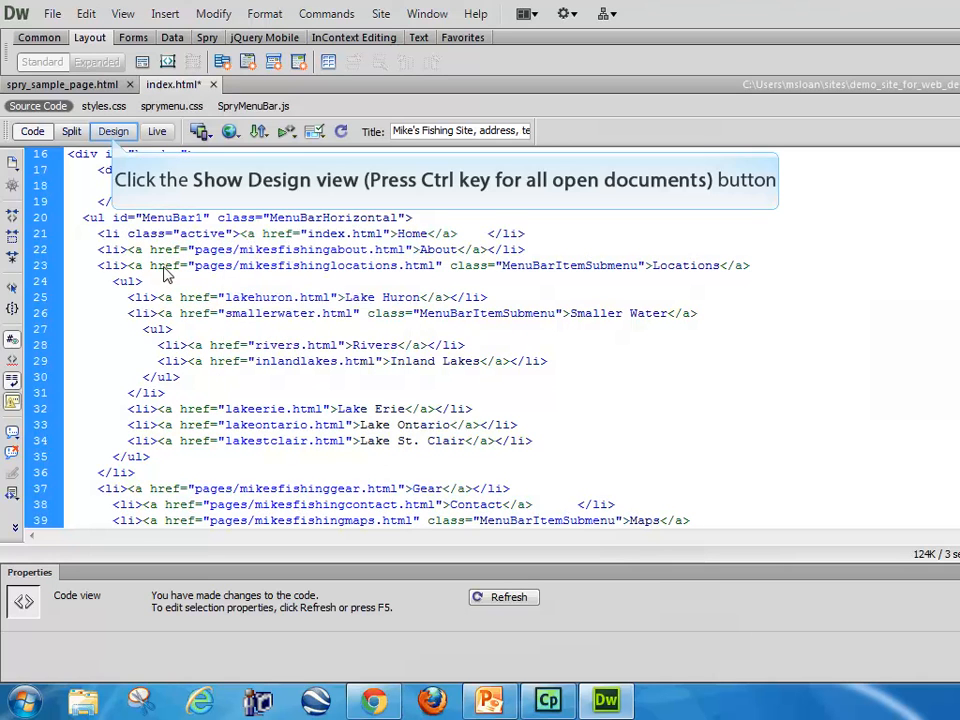
Step: Check the Home menu item's active styling in the page design and switch to the intro_slides_DW_videos PowerPoint presentation
left_click(113, 136)
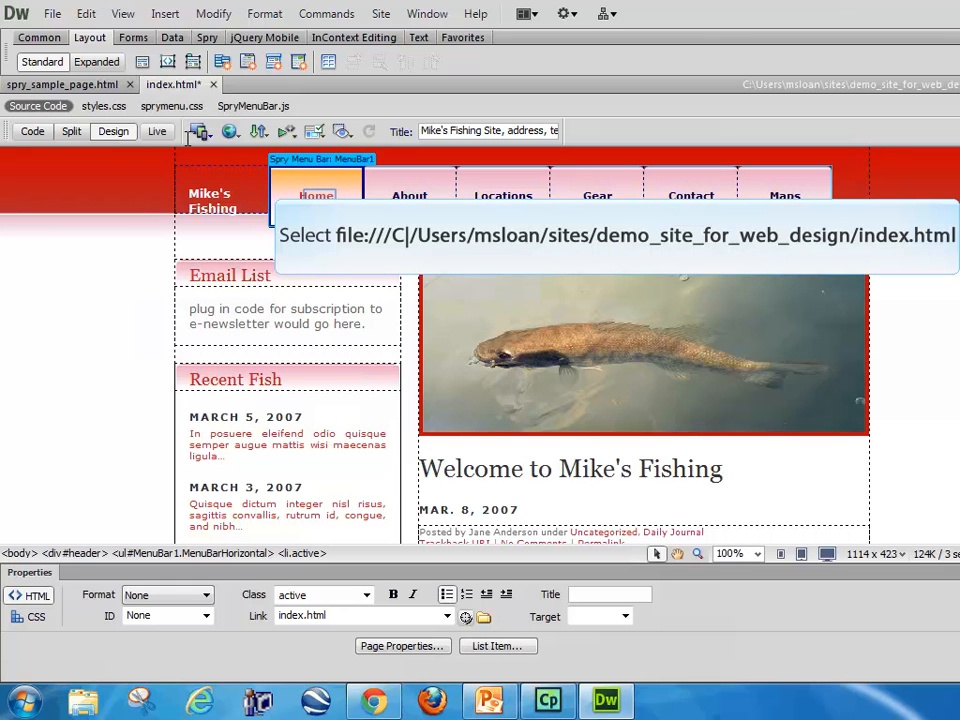
left_click(321, 200)
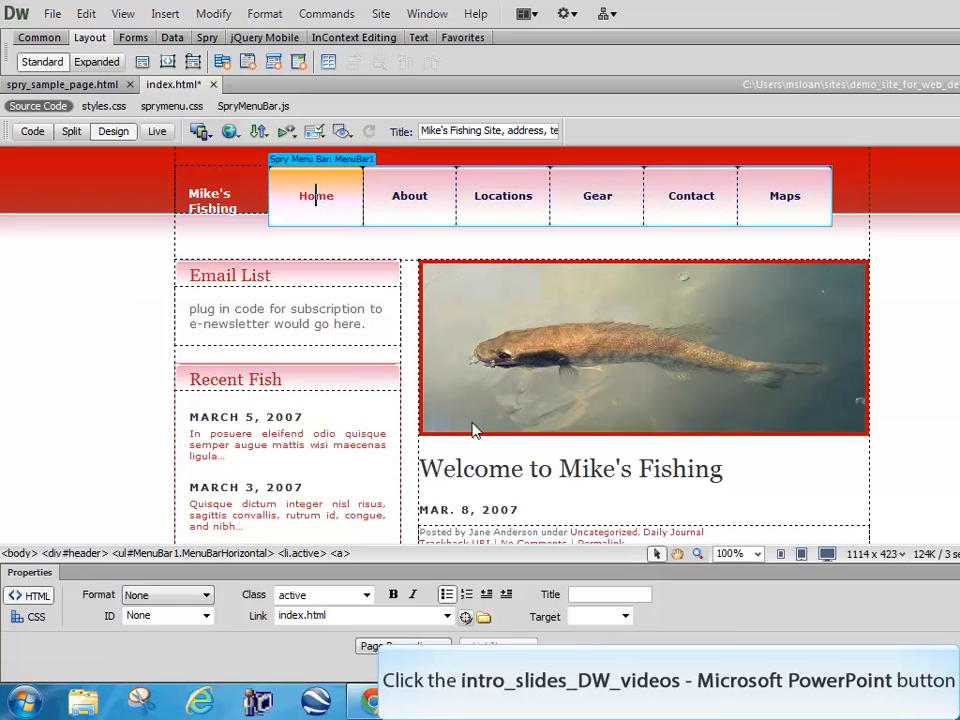
left_click(492, 708)
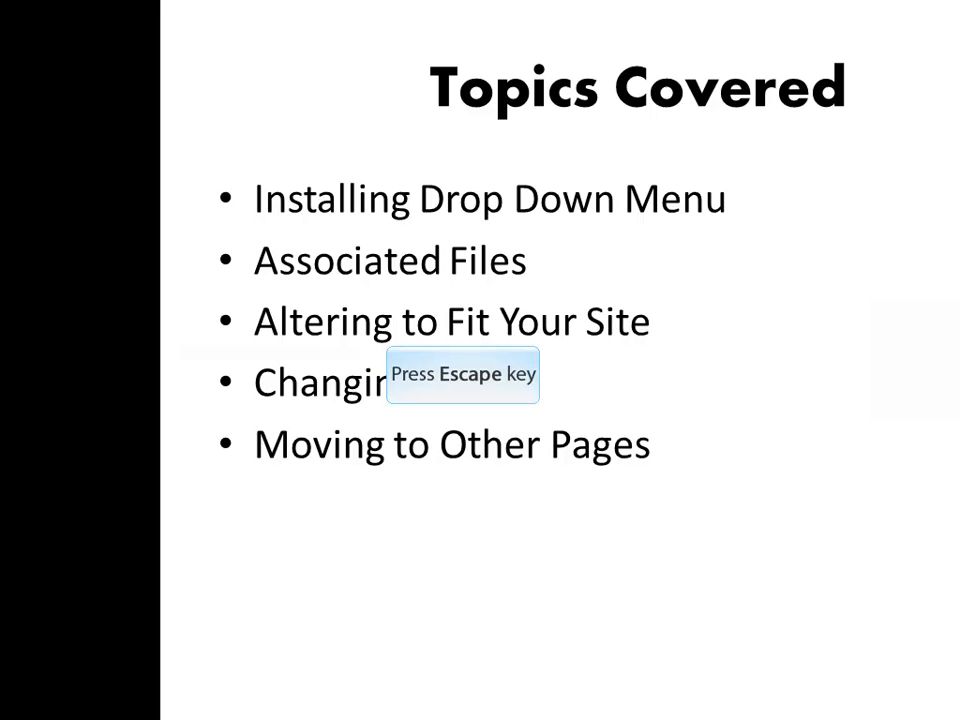